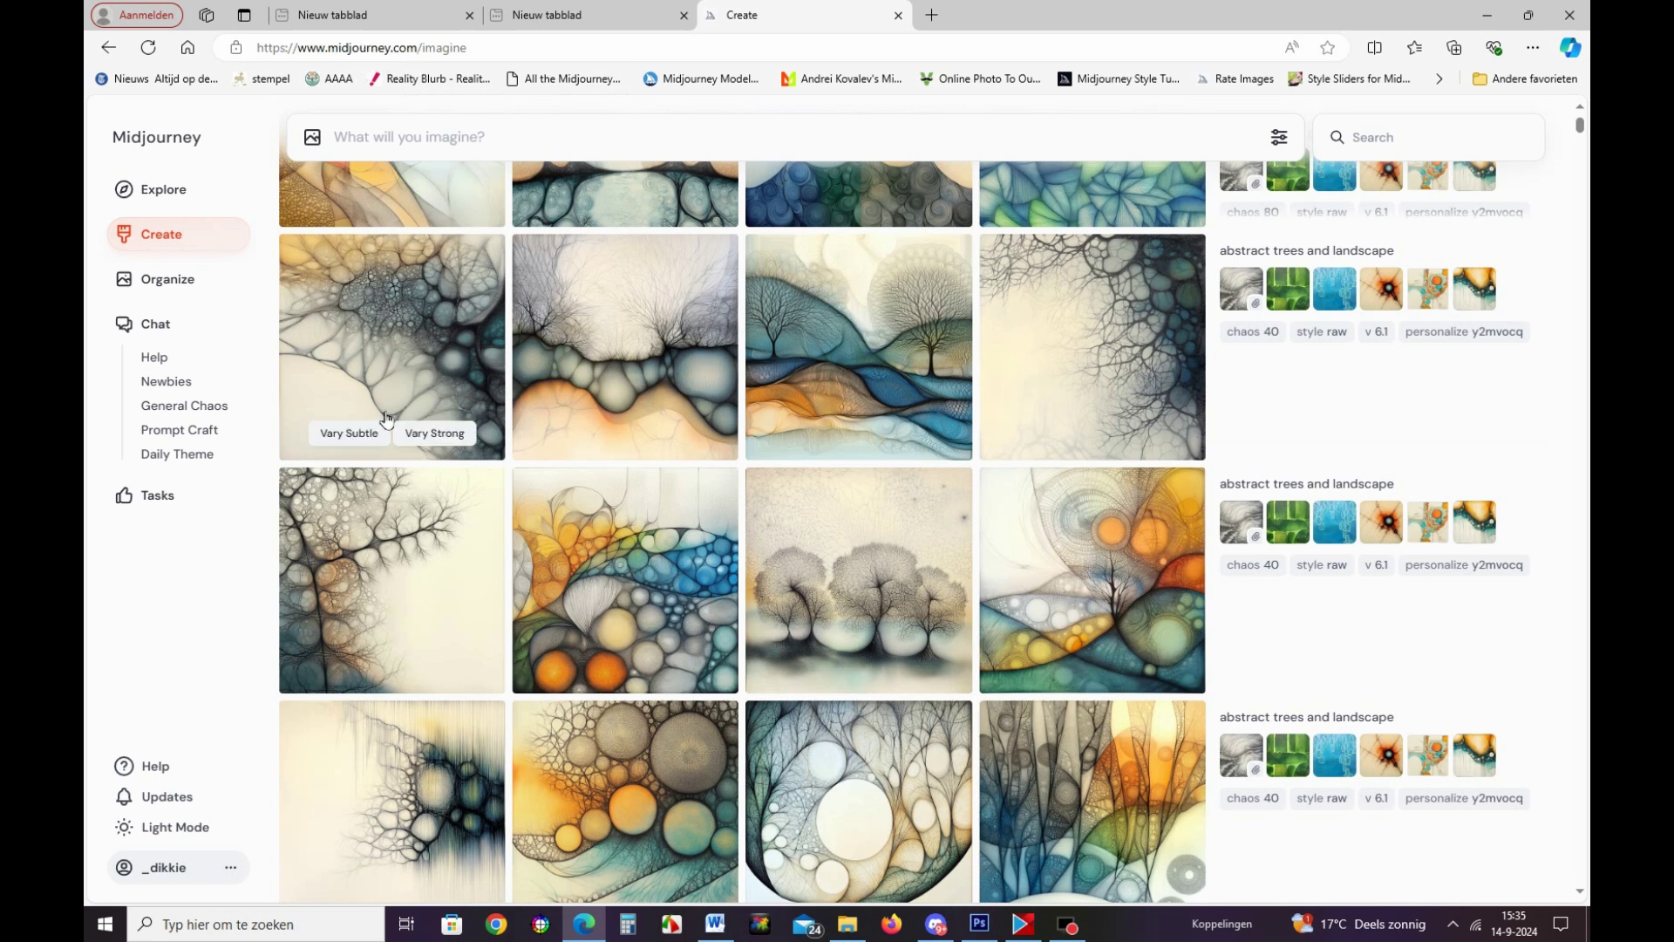
Browse the older grids, then jump back to the newest swamp-with-magical-plants grids.
{"action": "left_click", "coordinate": [163, 242]}
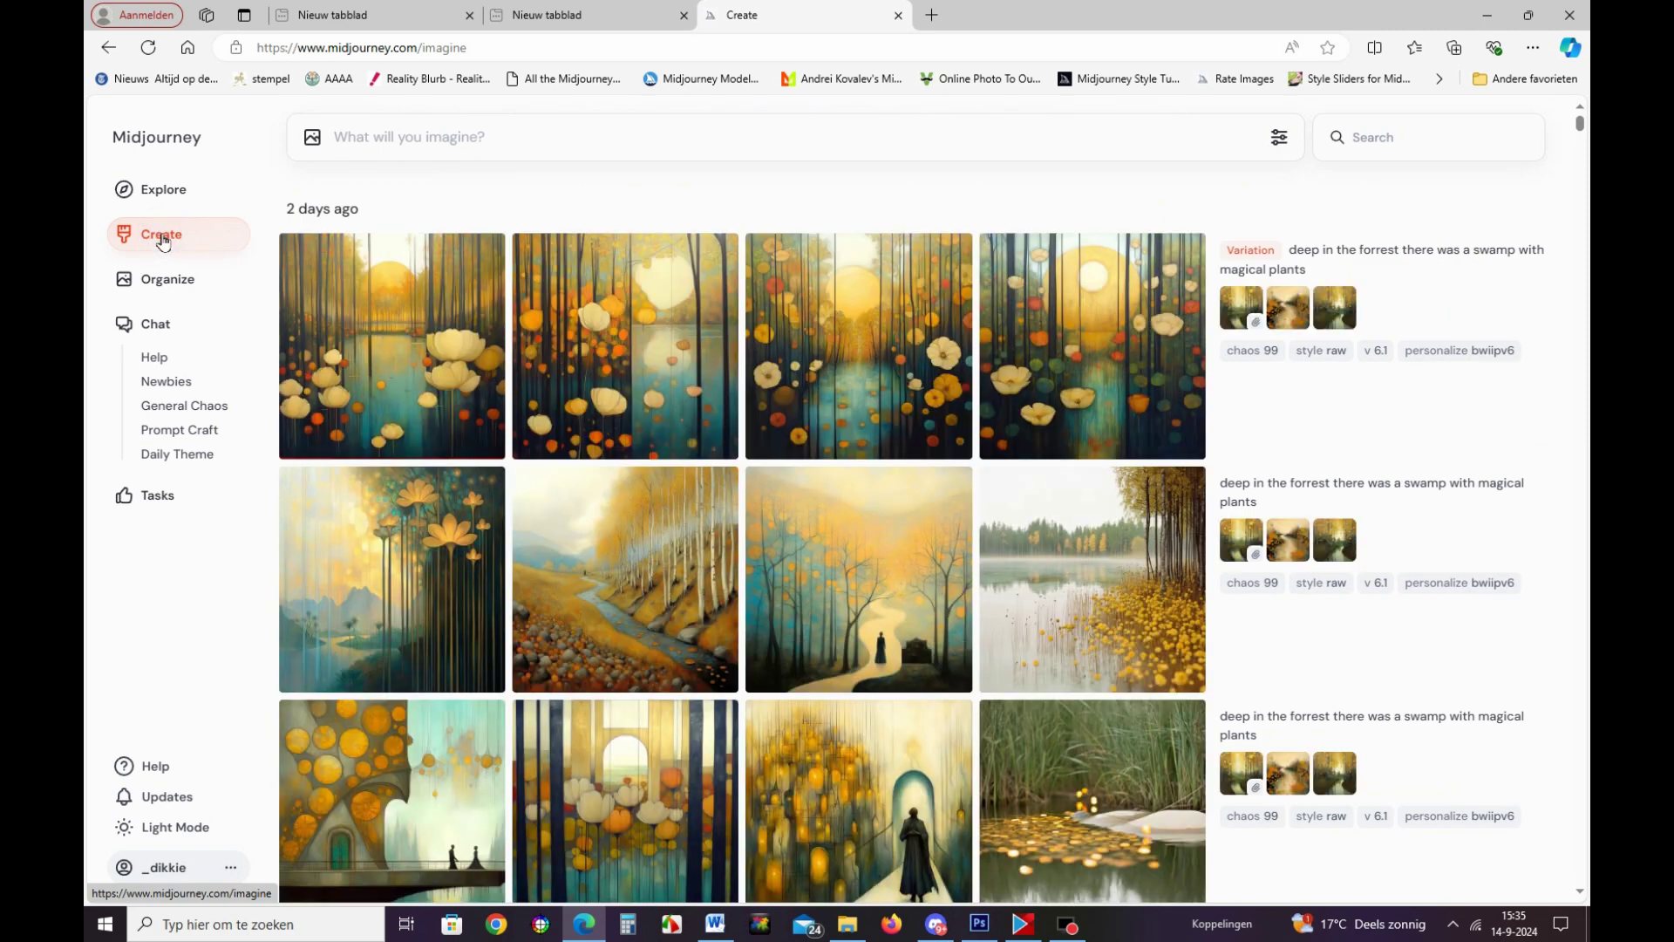
{"action": "scroll", "coordinate": [726, 405], "scroll_direction": "down", "scroll_amount": 4}
{"action": "scroll", "coordinate": [727, 405], "scroll_direction": "down", "scroll_amount": 4}
{"action": "scroll", "coordinate": [727, 404], "scroll_direction": "down", "scroll_amount": 2}
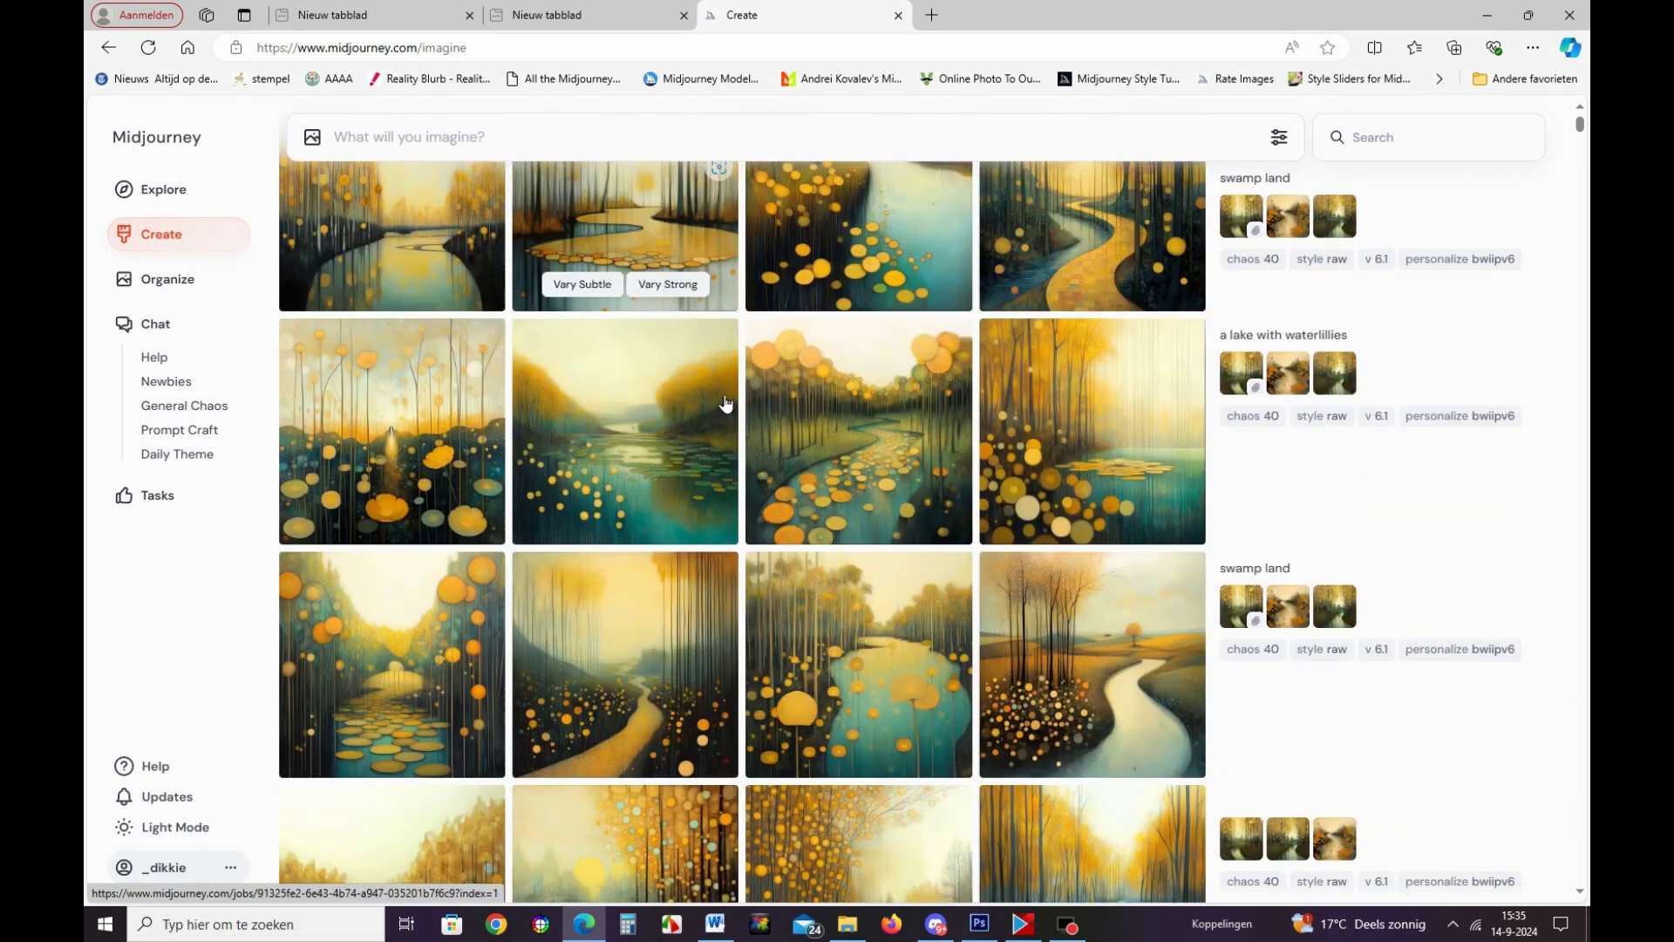
{"action": "scroll", "coordinate": [726, 404], "scroll_direction": "down", "scroll_amount": 5}
{"action": "scroll", "coordinate": [727, 404], "scroll_direction": "down", "scroll_amount": 5}
{"action": "scroll", "coordinate": [726, 404], "scroll_direction": "down", "scroll_amount": 5}
{"action": "scroll", "coordinate": [726, 404], "scroll_direction": "down", "scroll_amount": 5}
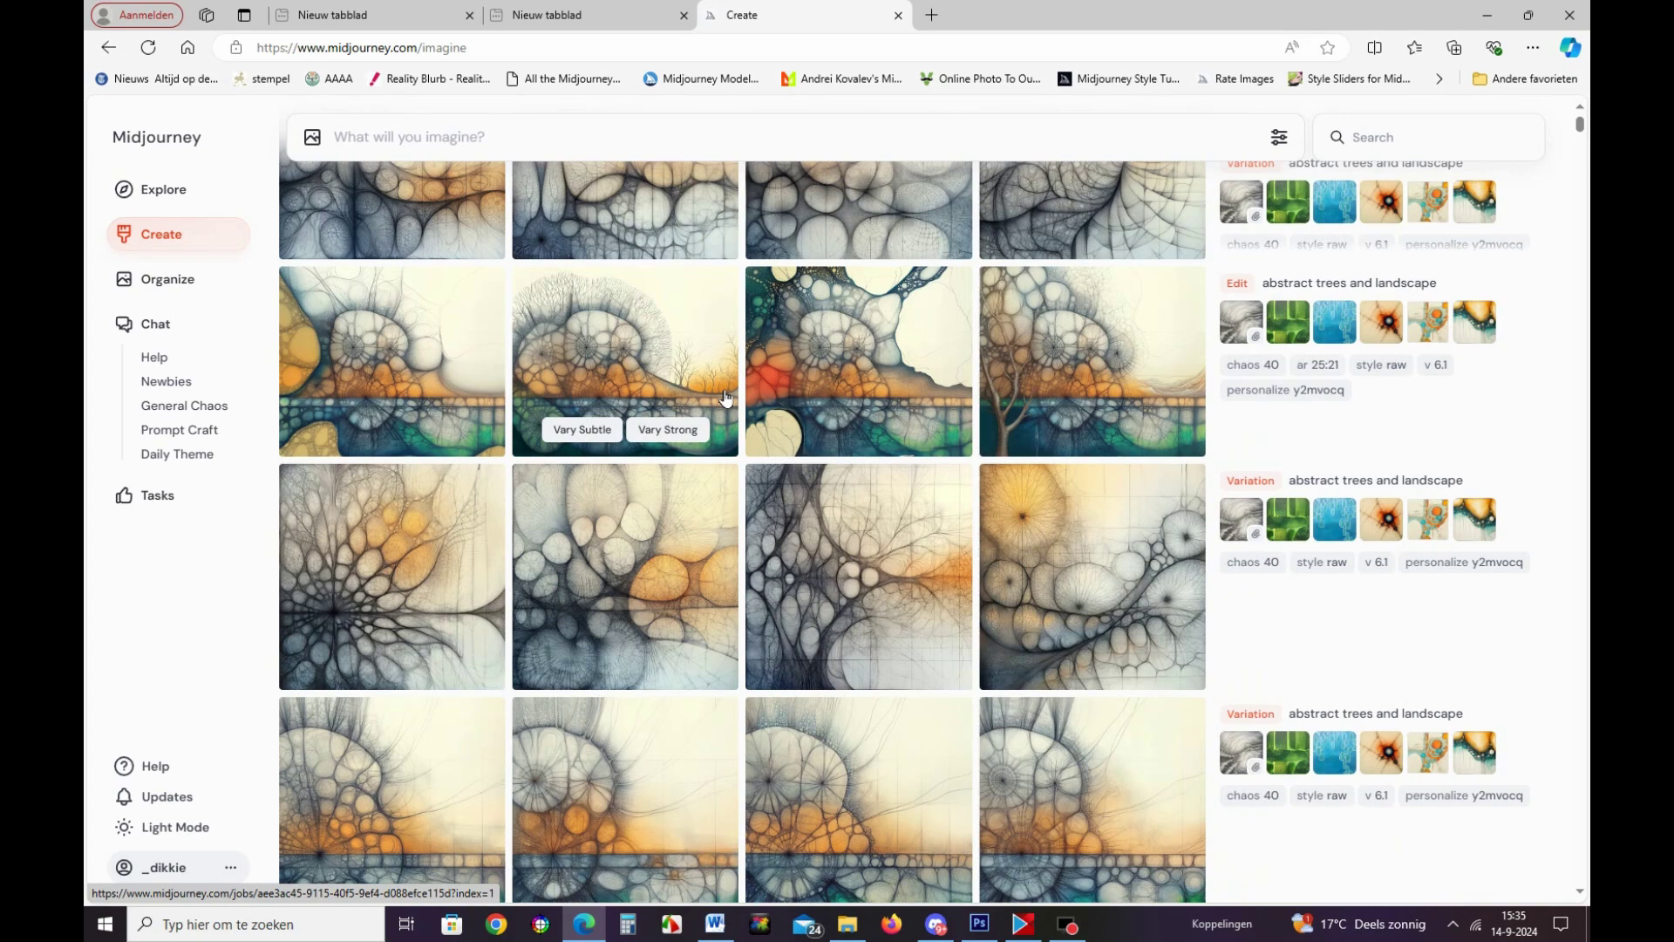
{"action": "scroll", "coordinate": [726, 398], "scroll_direction": "down", "scroll_amount": 5}
{"action": "scroll", "coordinate": [725, 398], "scroll_direction": "down", "scroll_amount": 5}
{"action": "scroll", "coordinate": [725, 399], "scroll_direction": "down", "scroll_amount": 5}
{"action": "scroll", "coordinate": [726, 398], "scroll_direction": "down", "scroll_amount": 5}
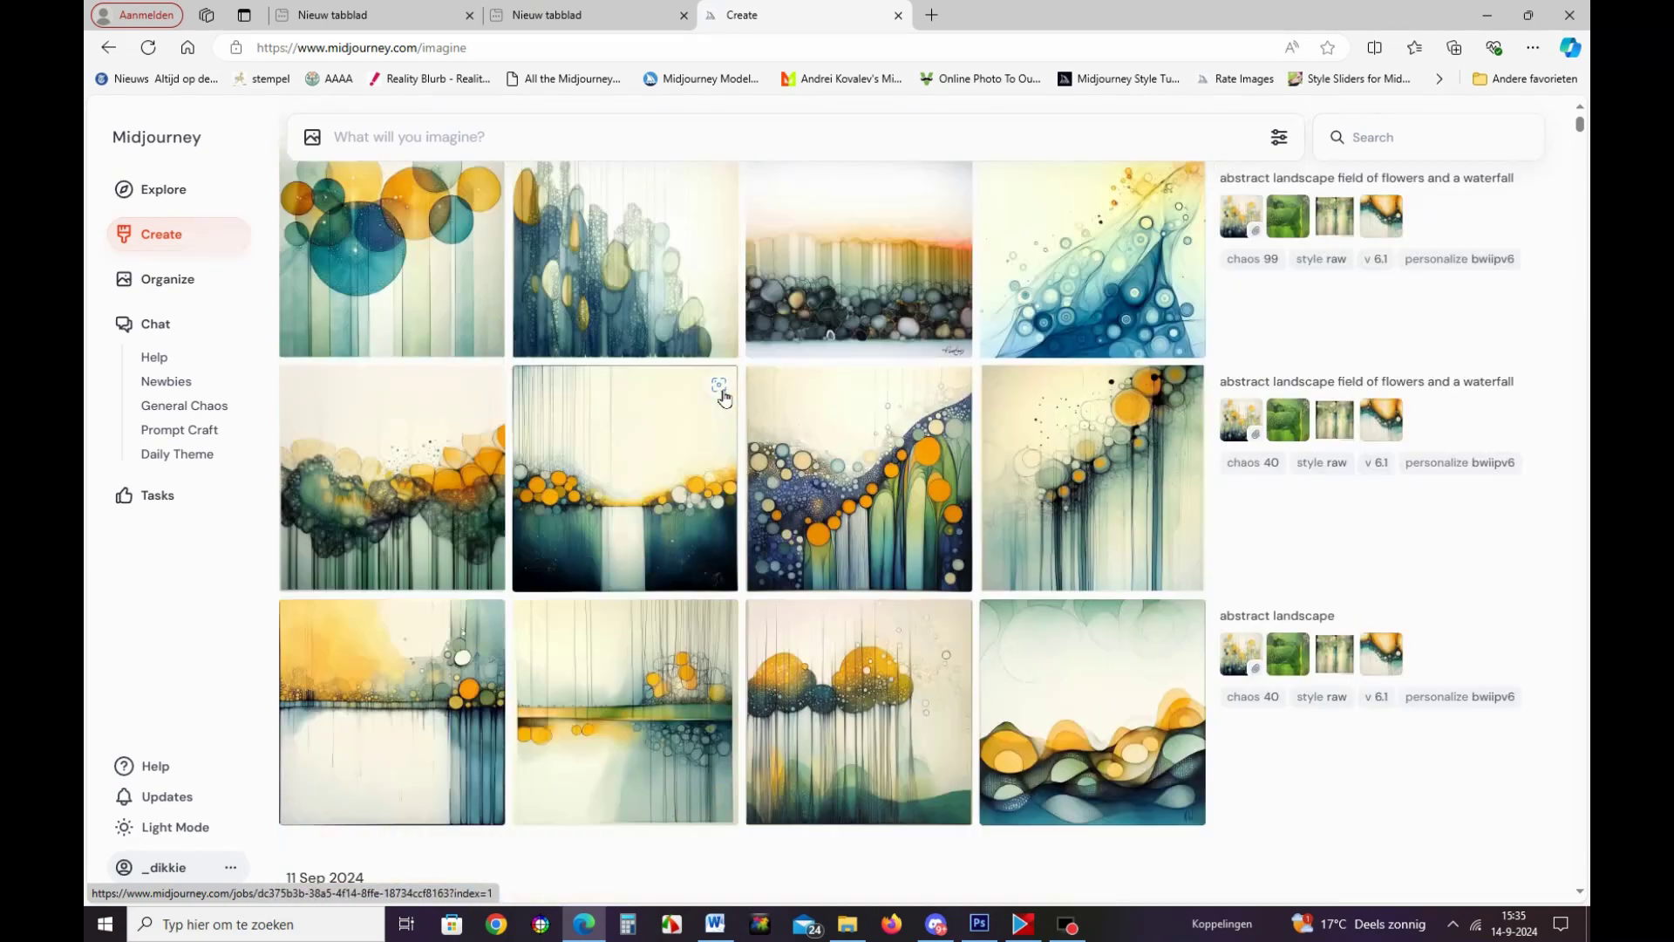
{"action": "scroll", "coordinate": [723, 397], "scroll_direction": "down", "scroll_amount": 3}
{"action": "scroll", "coordinate": [840, 633], "scroll_direction": "up", "scroll_amount": 6}
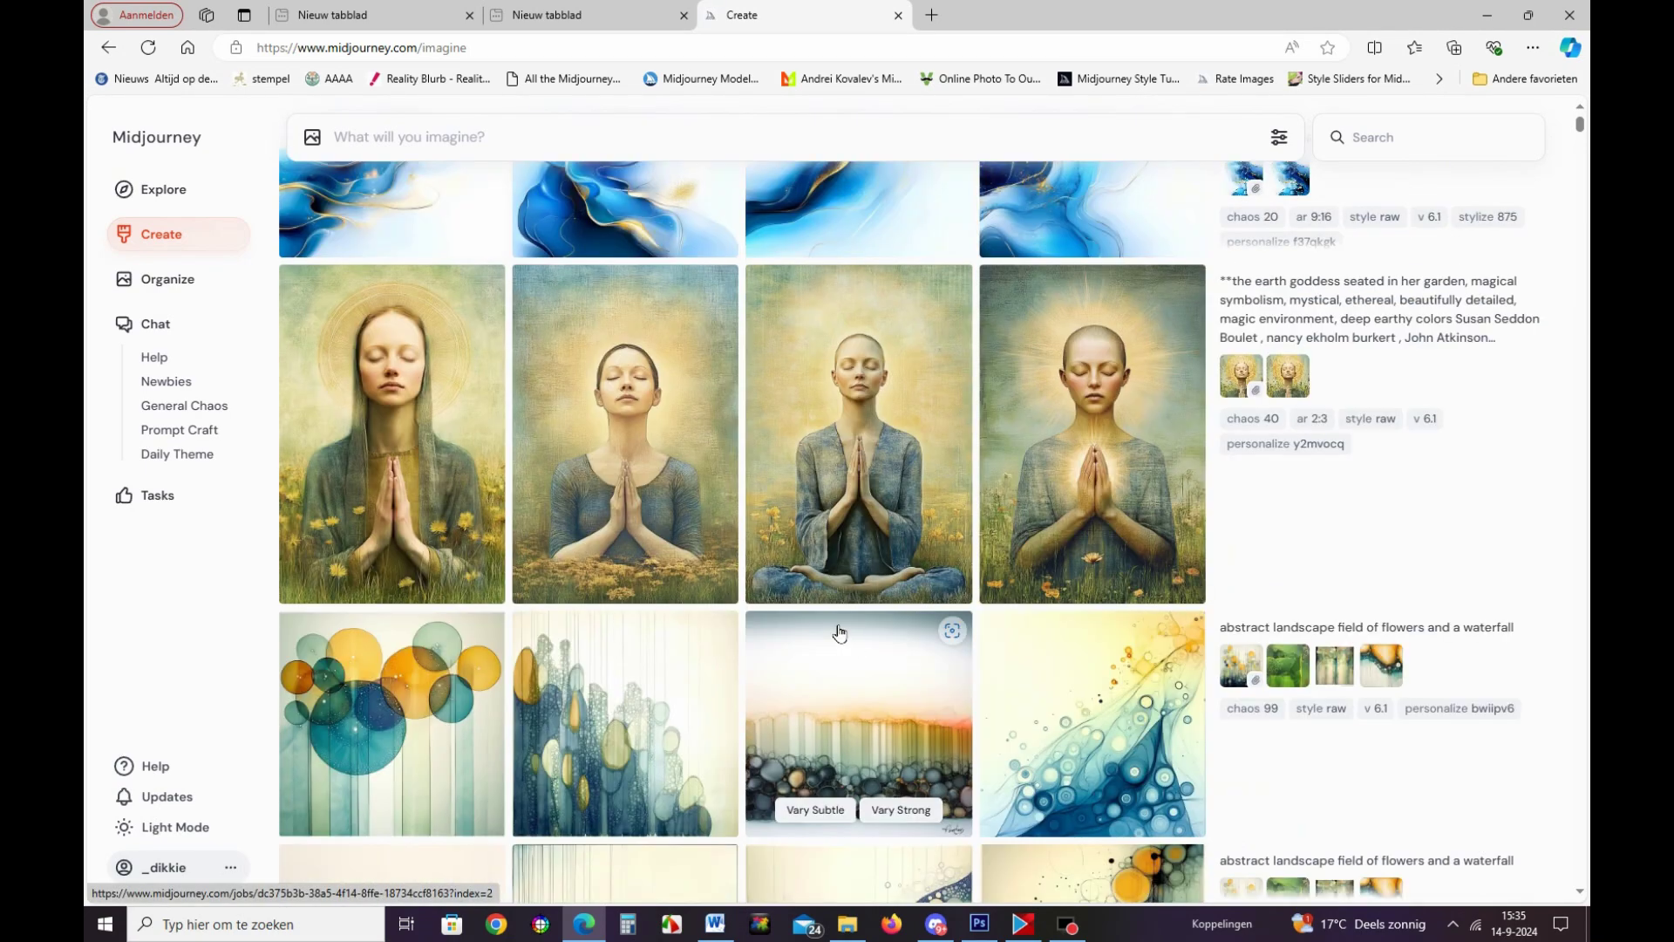
{"action": "scroll", "coordinate": [784, 588], "scroll_direction": "up", "scroll_amount": 5}
{"action": "scroll", "coordinate": [641, 510], "scroll_direction": "up", "scroll_amount": 5}
{"action": "scroll", "coordinate": [638, 508], "scroll_direction": "up", "scroll_amount": 5}
{"action": "scroll", "coordinate": [637, 507], "scroll_direction": "up", "scroll_amount": 5}
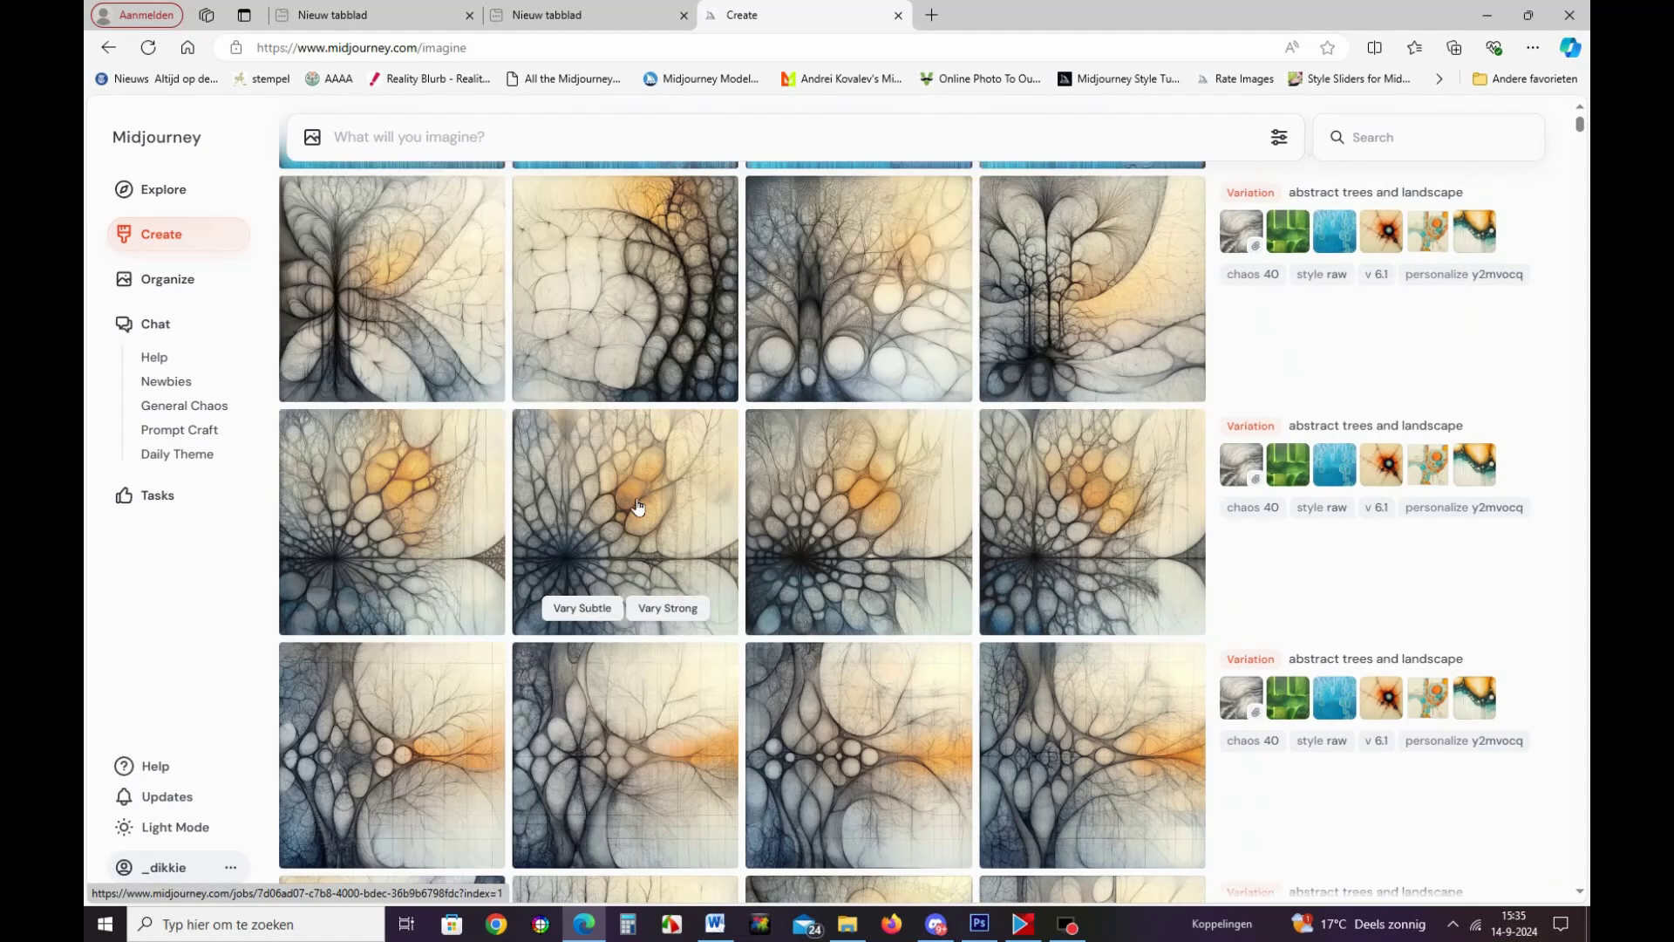
{"action": "scroll", "coordinate": [637, 508], "scroll_direction": "up", "scroll_amount": 2}
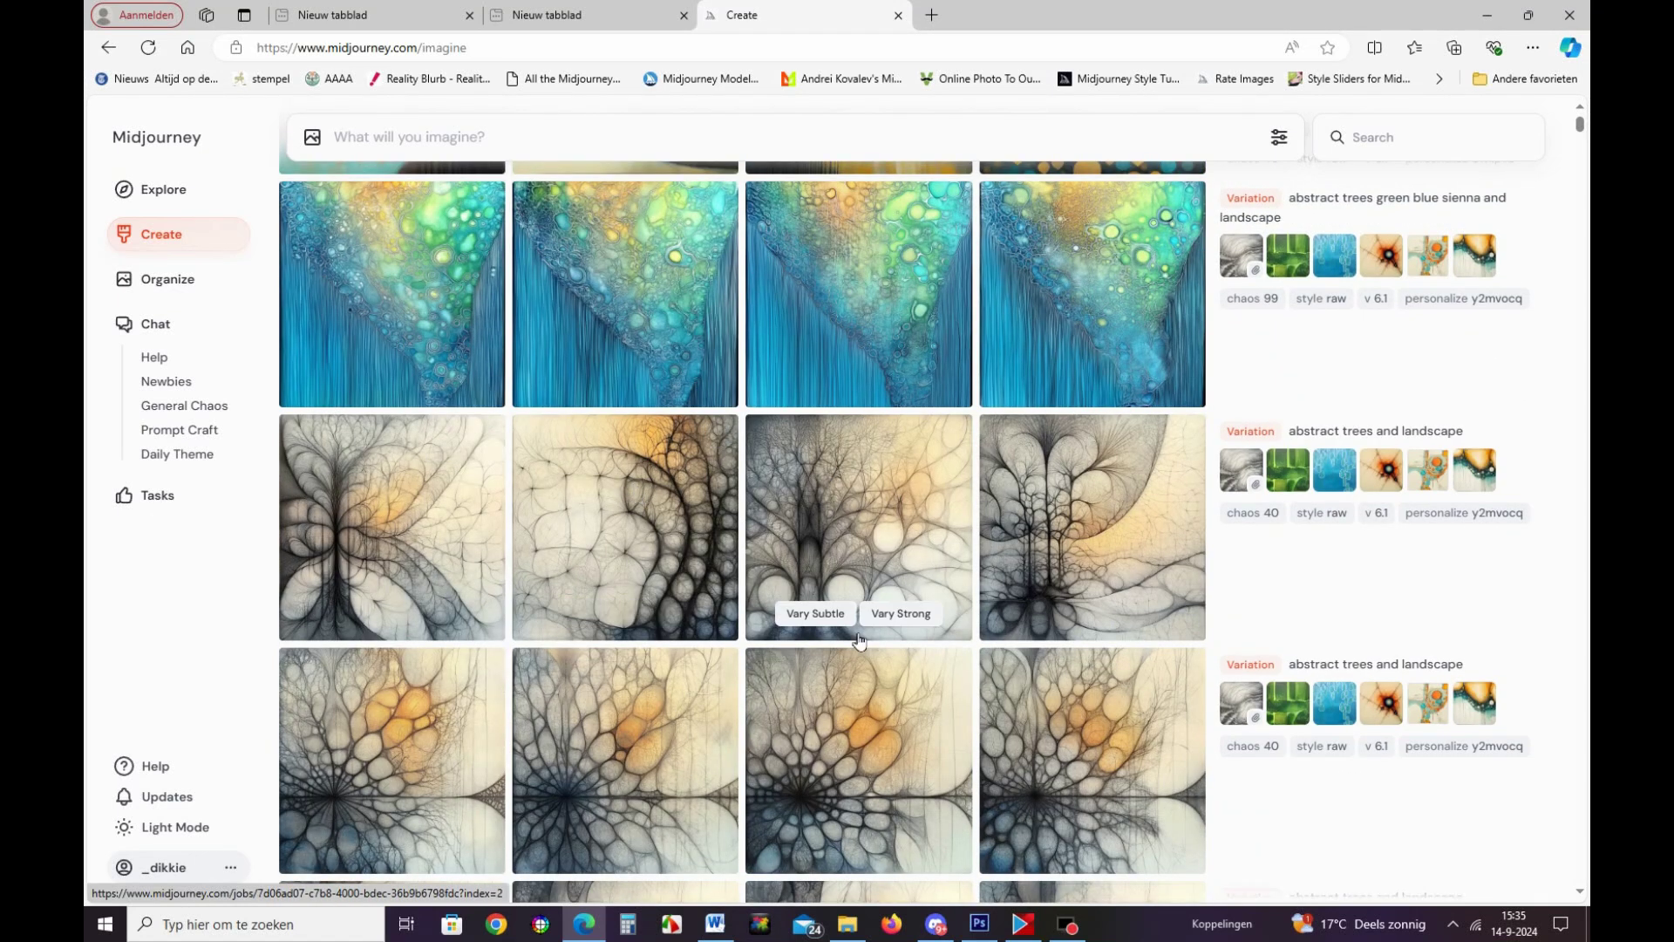
{"action": "mouse_move", "coordinate": [391, 527]}
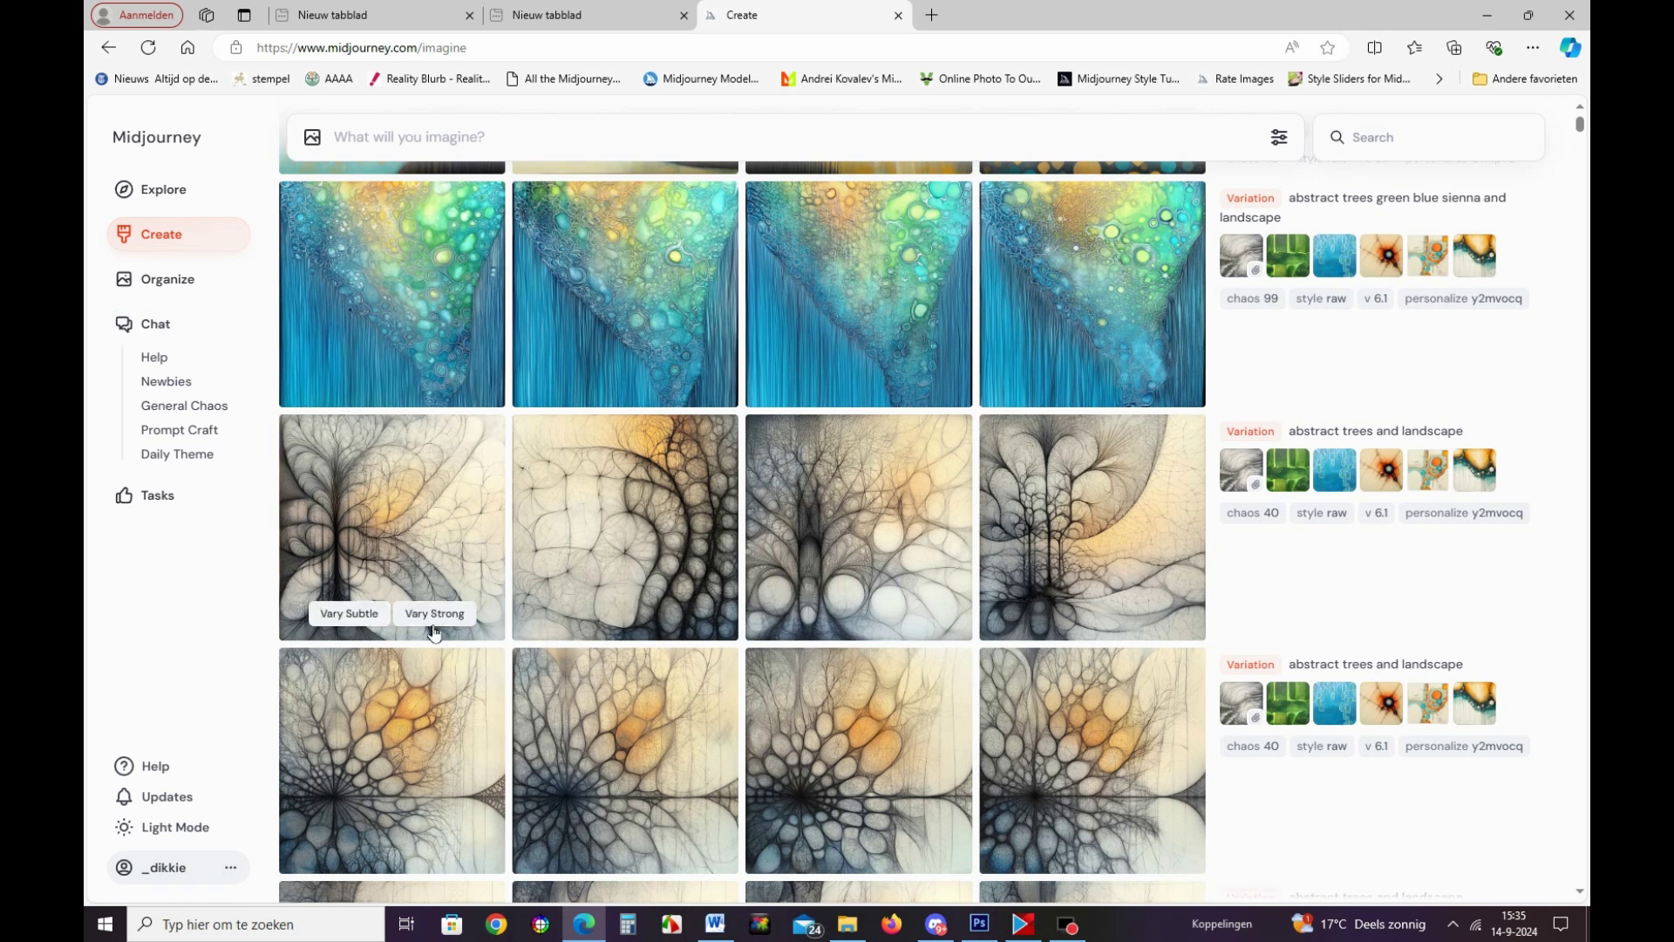
{"action": "left_click", "coordinate": [160, 236]}
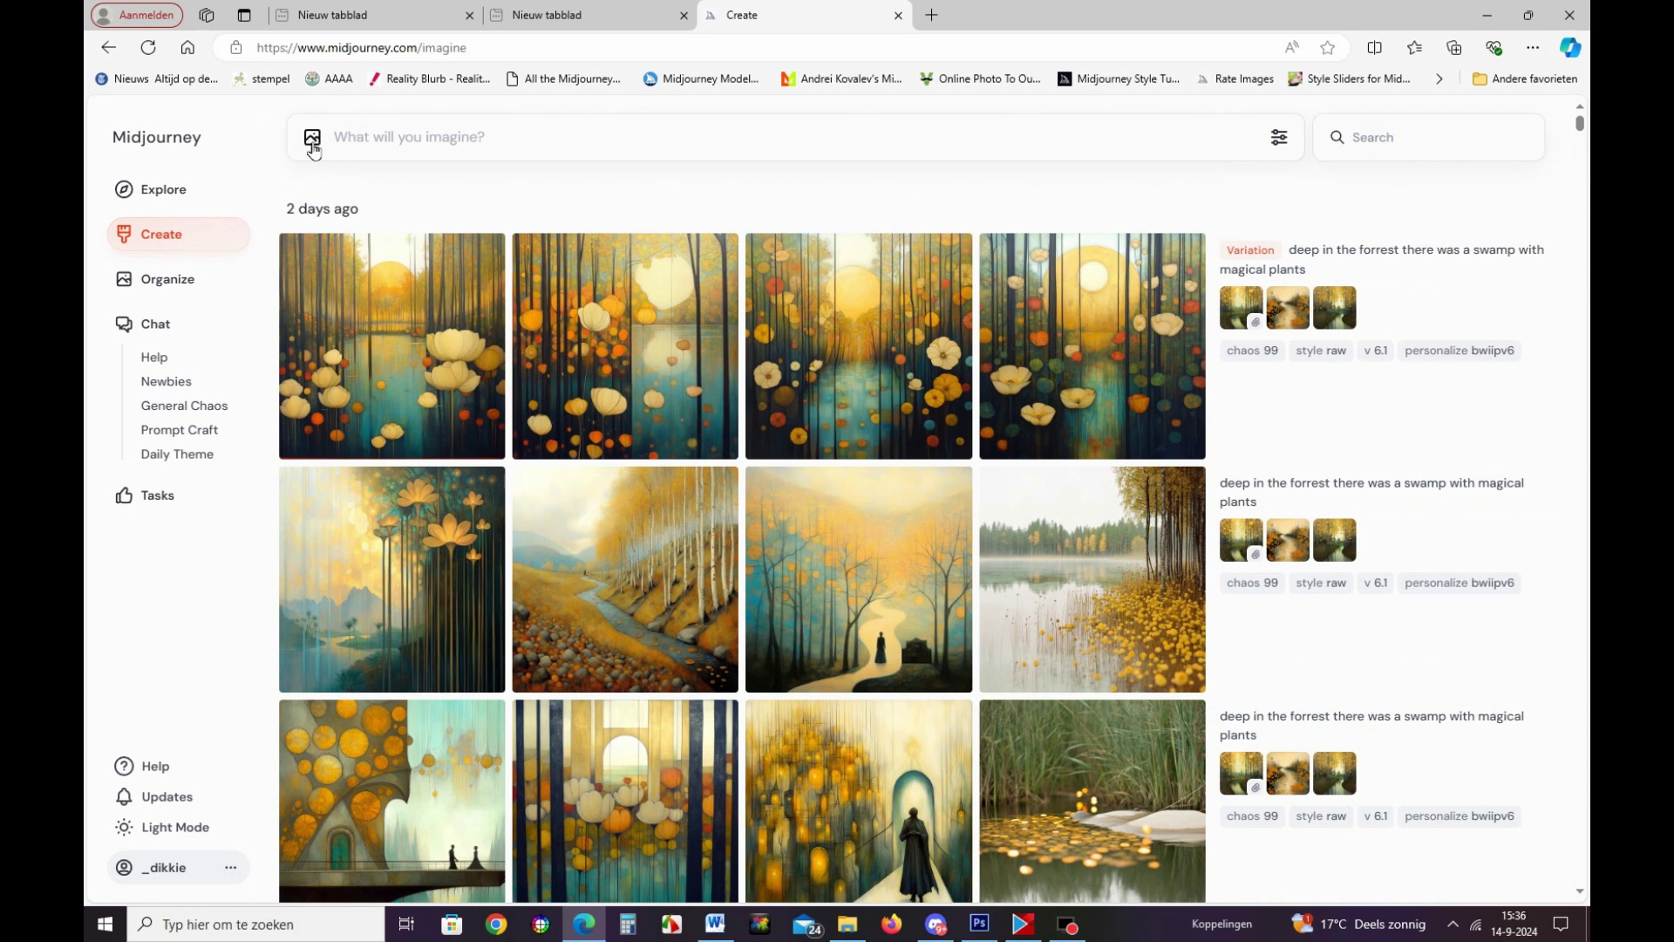
Bring up the image-prompt library and cancel the file upload without choosing anything.
{"action": "left_click", "coordinate": [311, 140]}
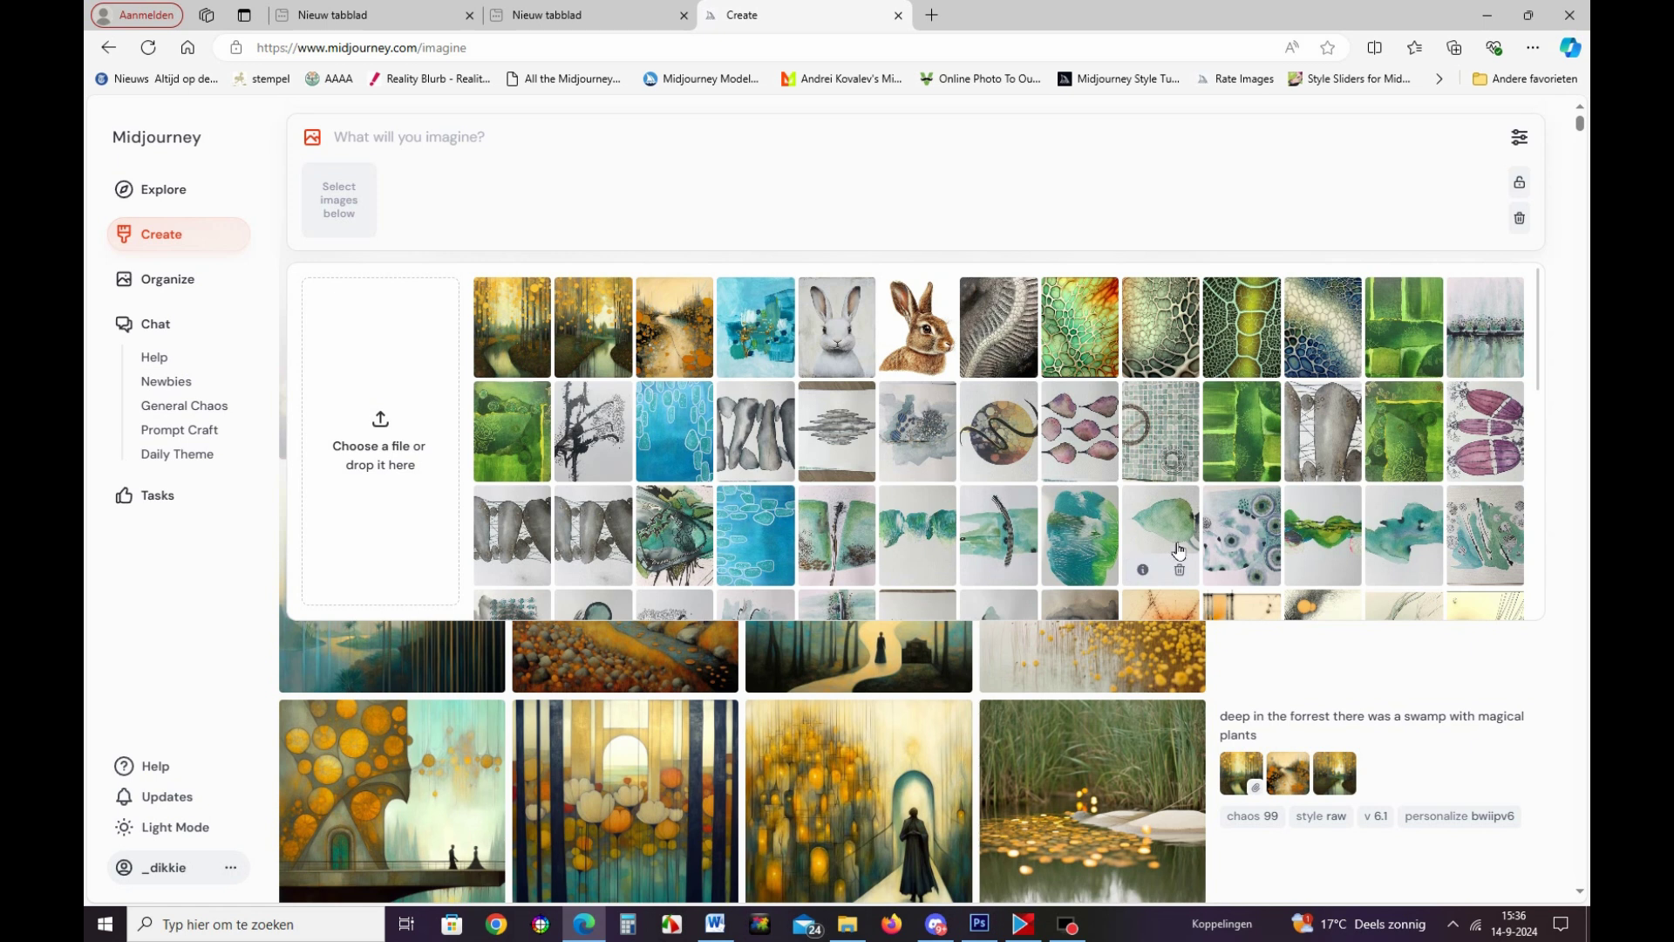
{"action": "left_click", "coordinate": [332, 194]}
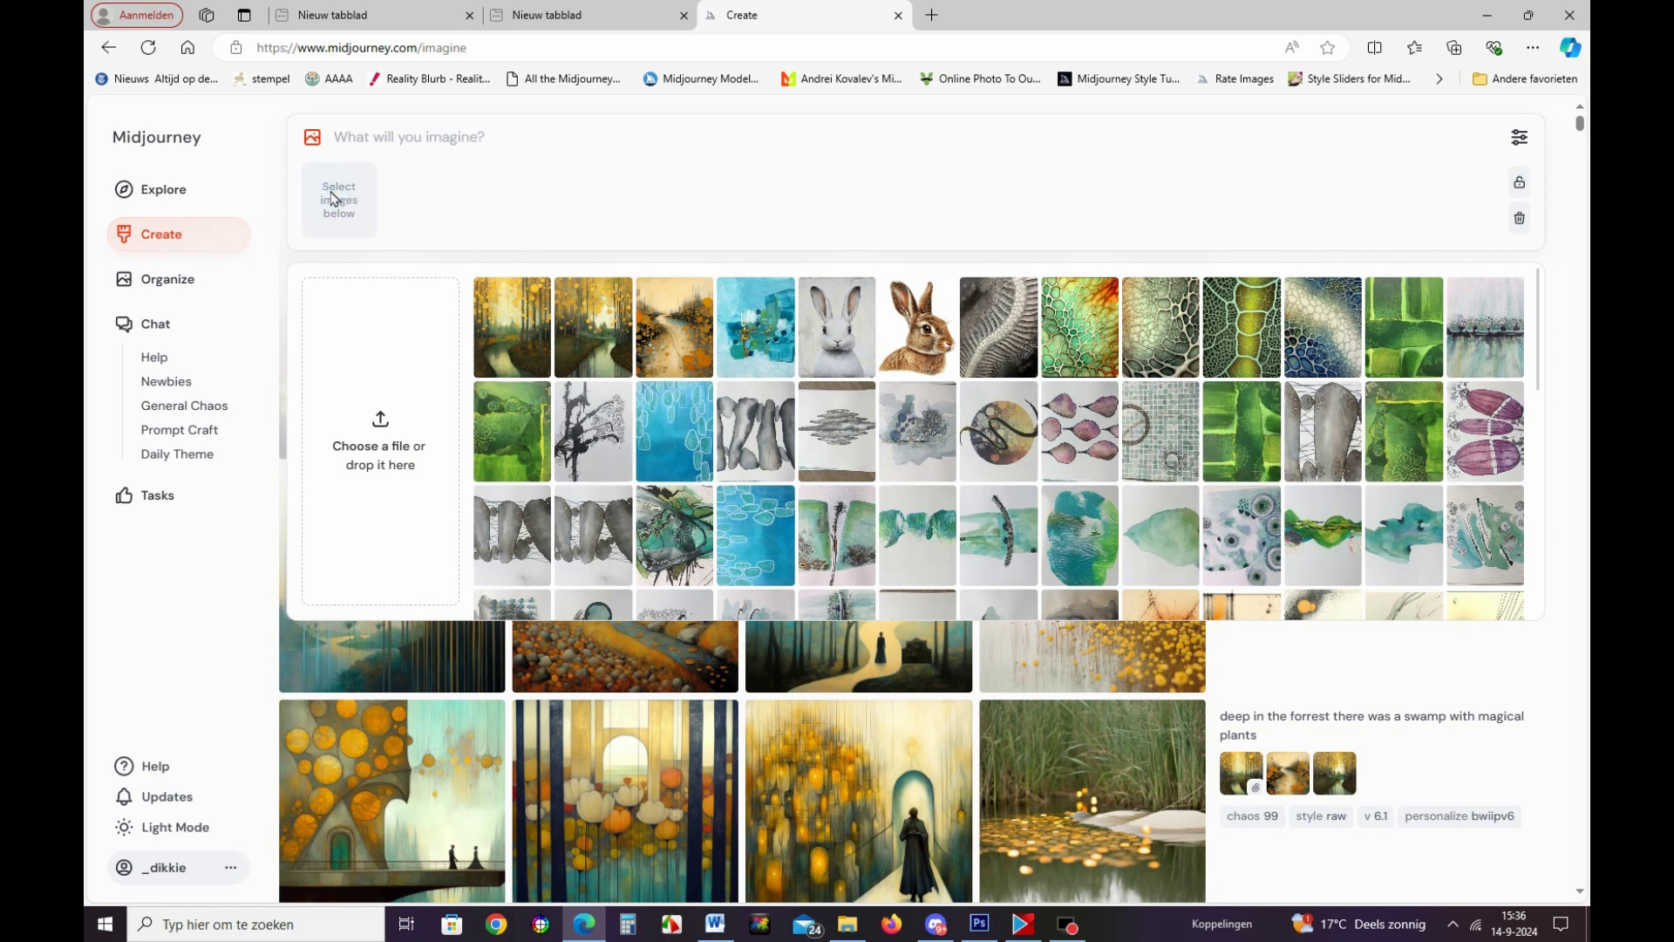
{"action": "left_click", "coordinate": [382, 436]}
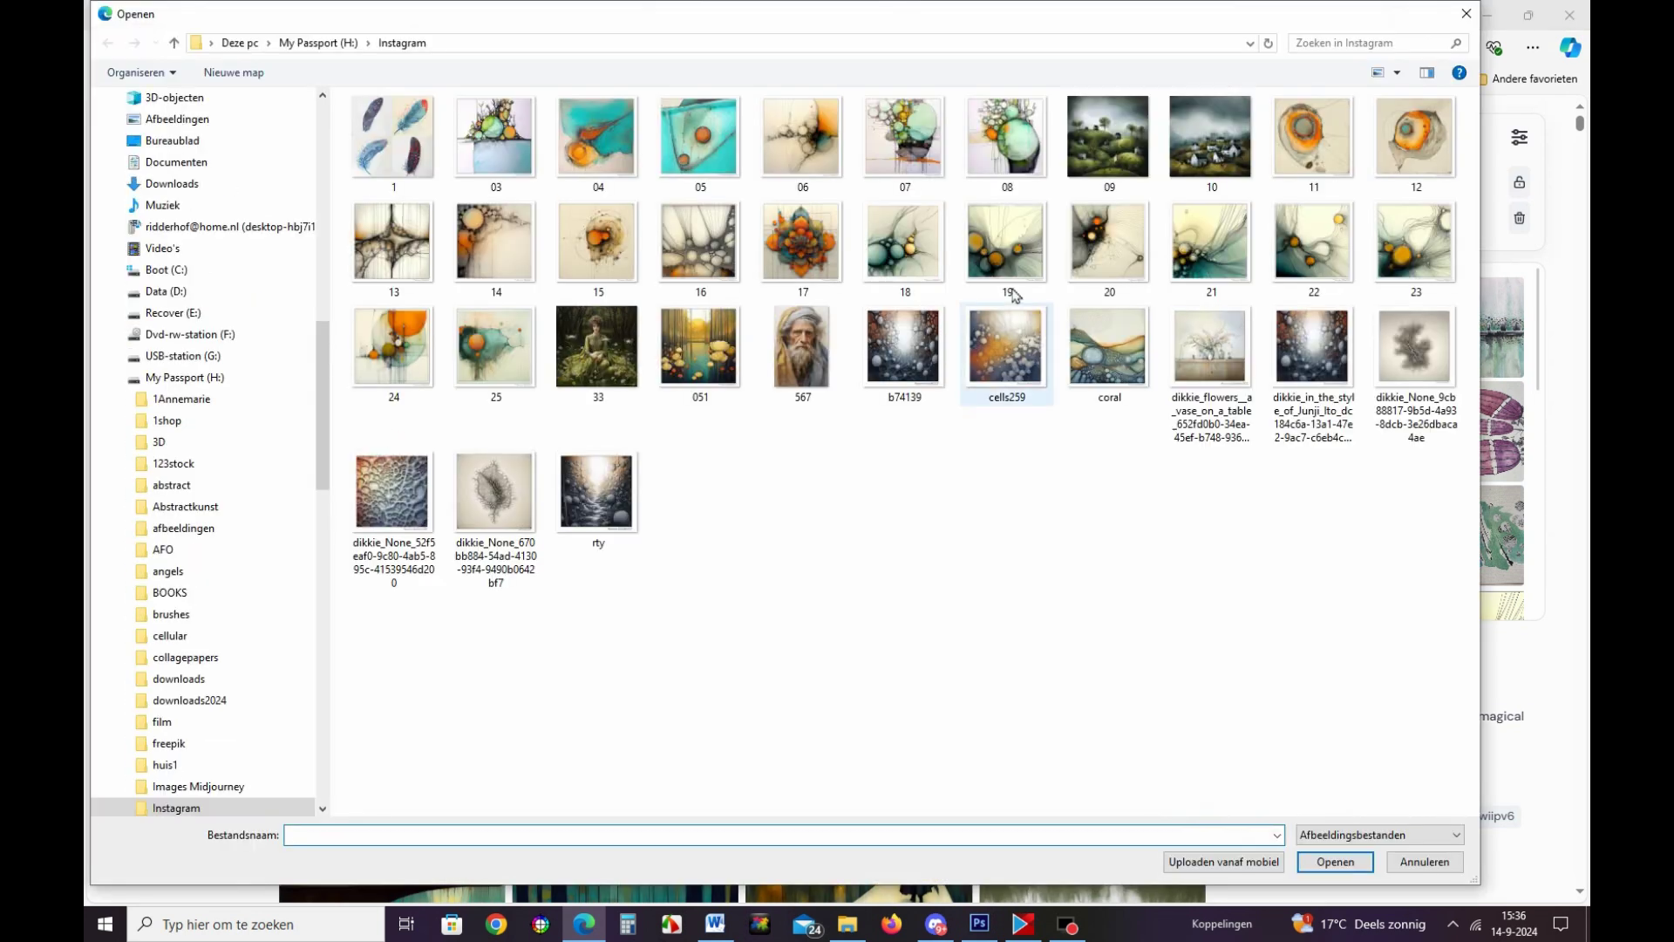
{"action": "left_click", "coordinate": [1469, 17]}
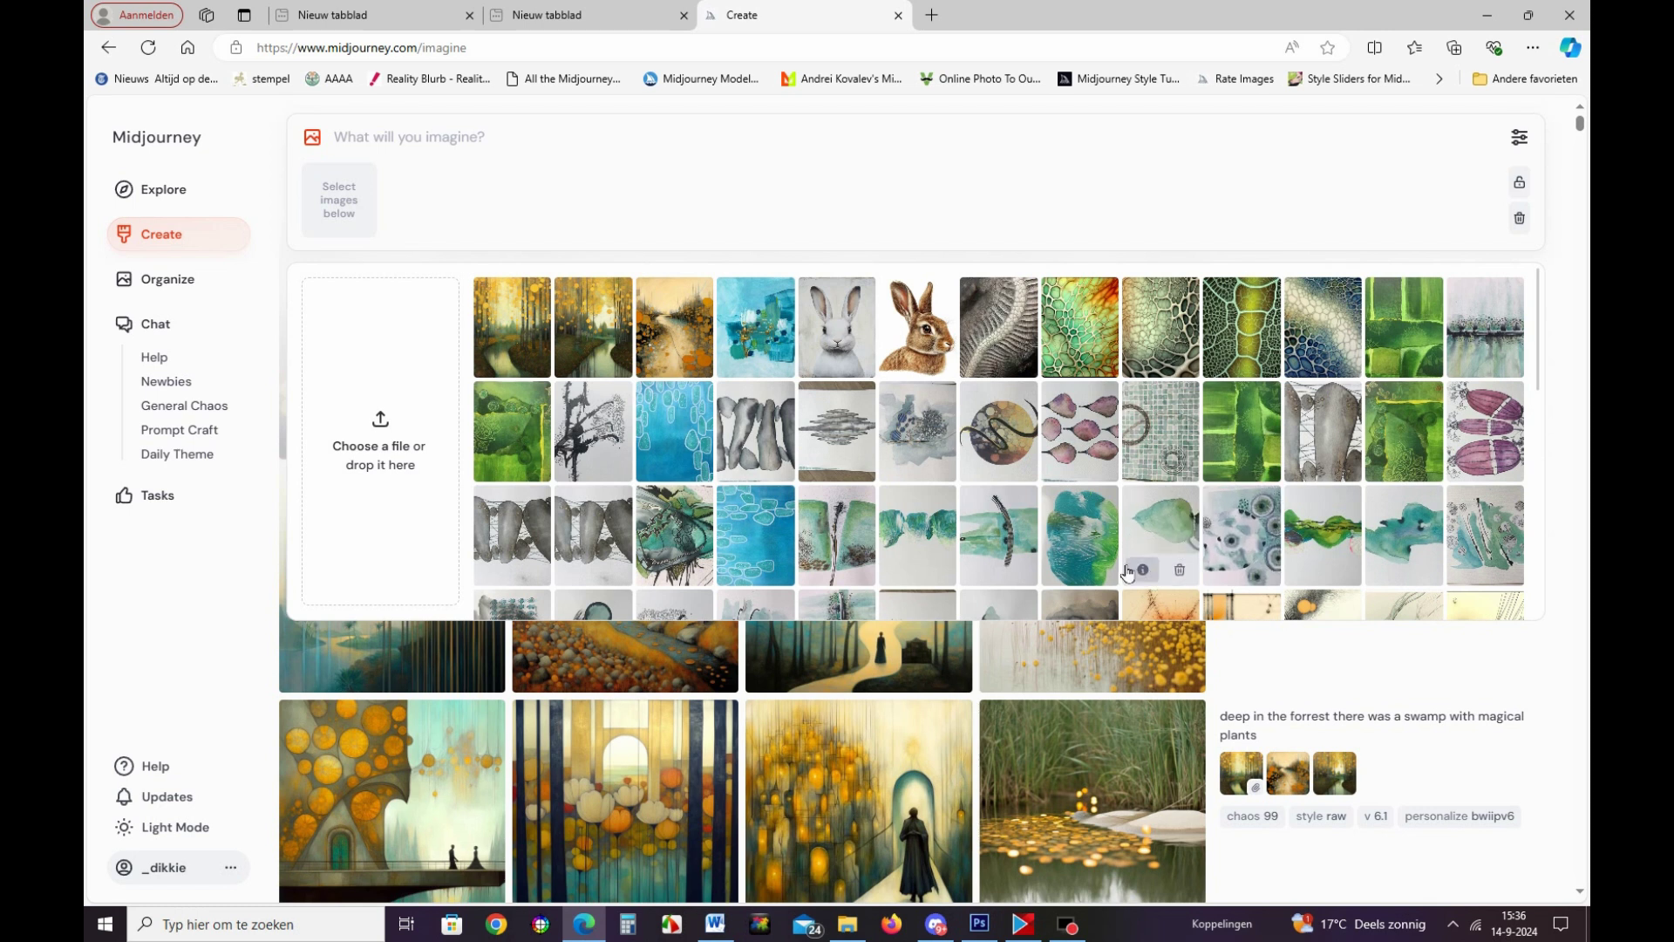
Add the grey-green texture, teal blot and green texture as image prompts and generate.
{"action": "left_click", "coordinate": [814, 529]}
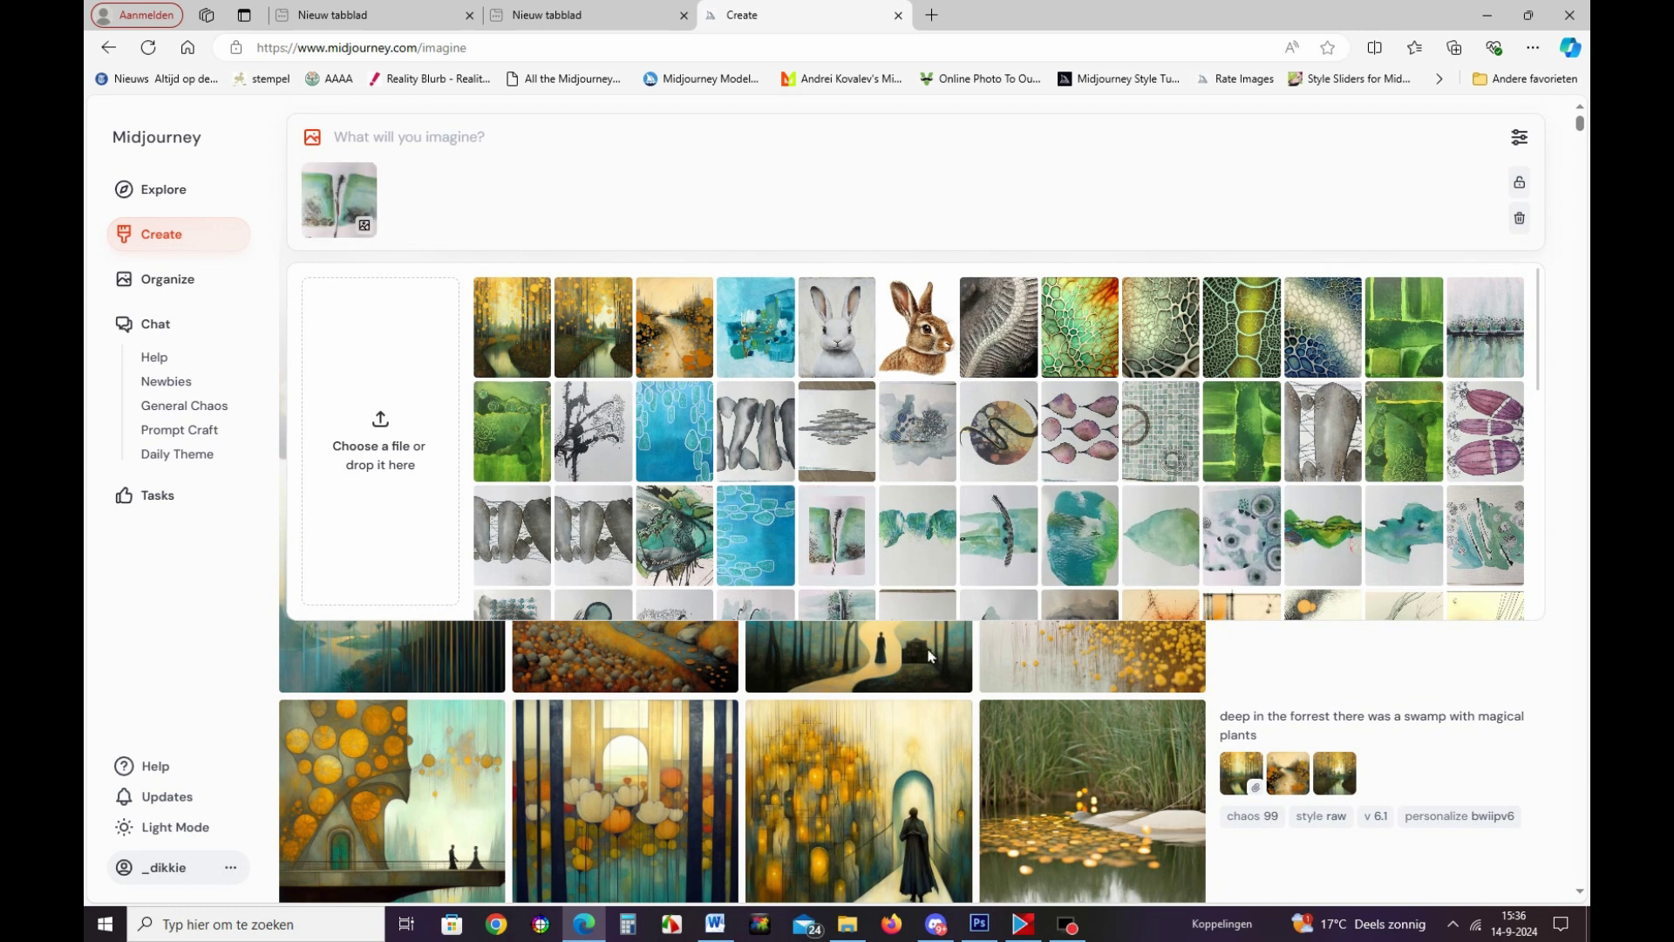
{"action": "left_click", "coordinate": [1400, 527]}
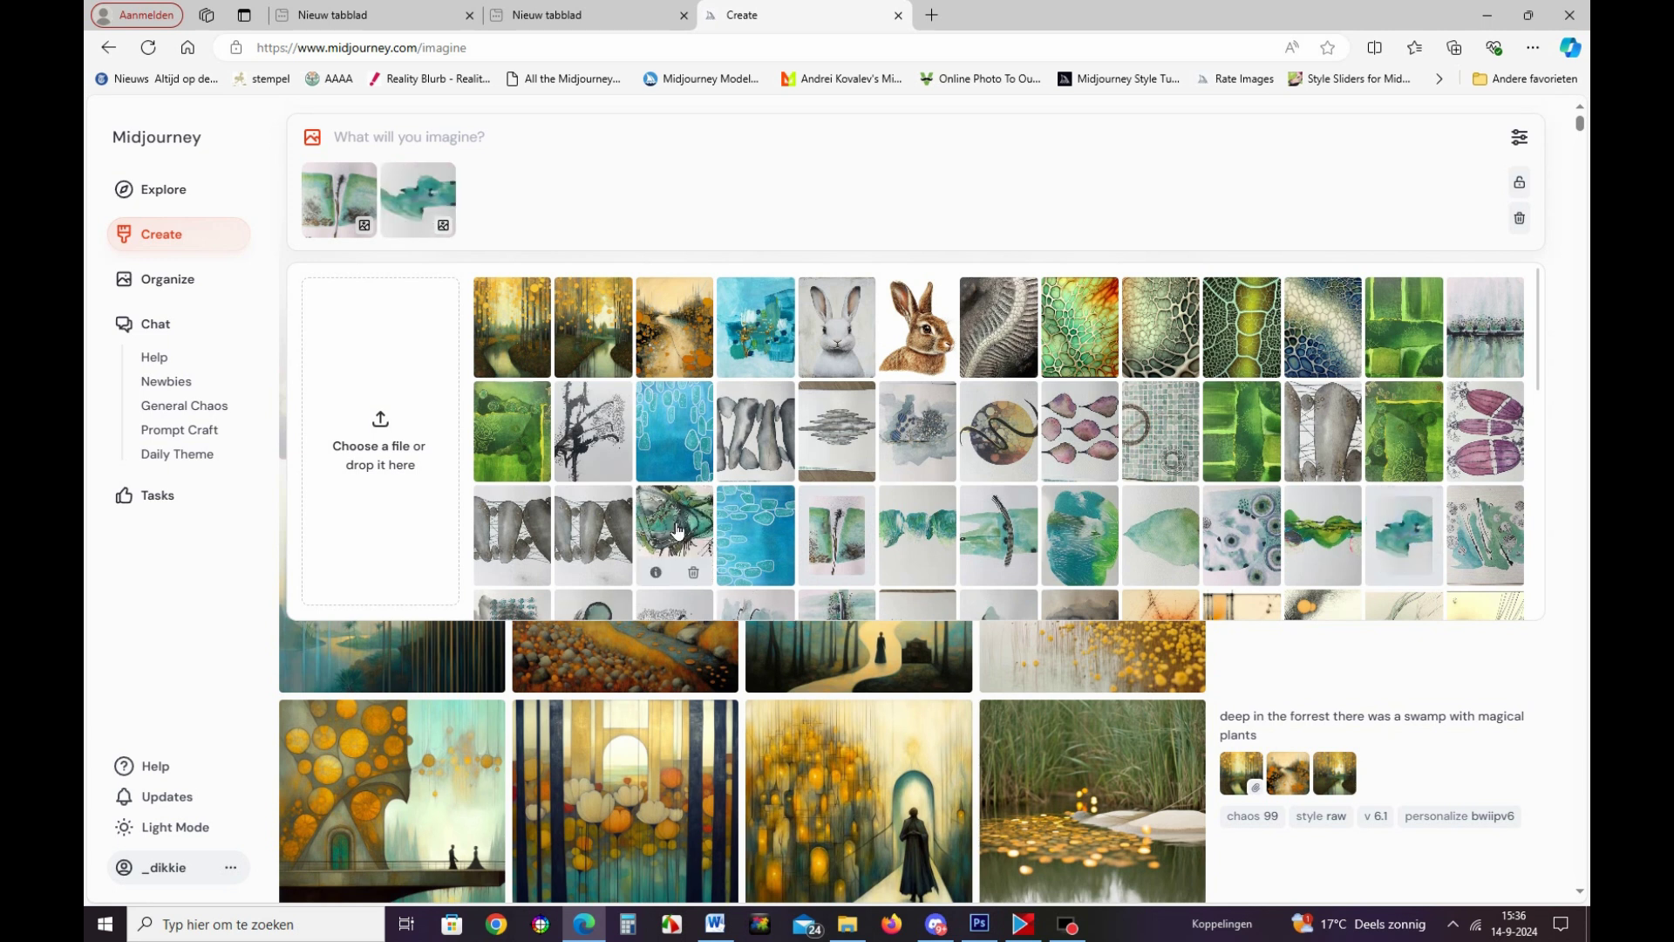
{"action": "scroll", "coordinate": [713, 480], "scroll_direction": "down", "scroll_amount": 2}
{"action": "scroll", "coordinate": [713, 481], "scroll_direction": "down", "scroll_amount": 2}
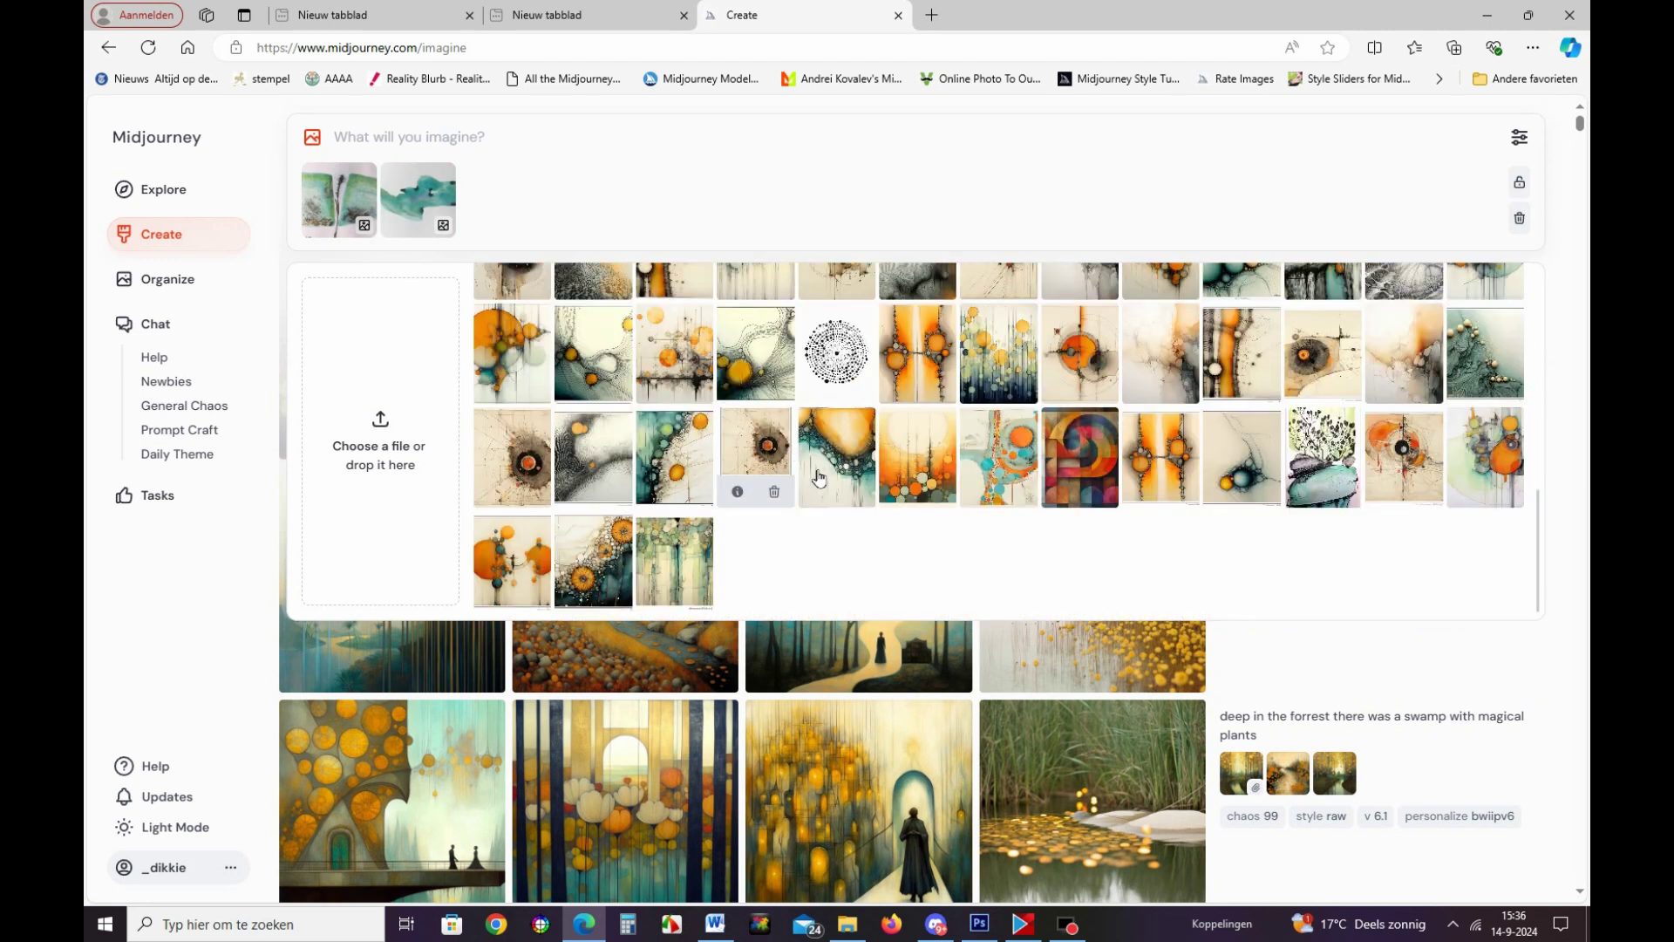
{"action": "scroll", "coordinate": [655, 524], "scroll_direction": "up", "scroll_amount": 2}
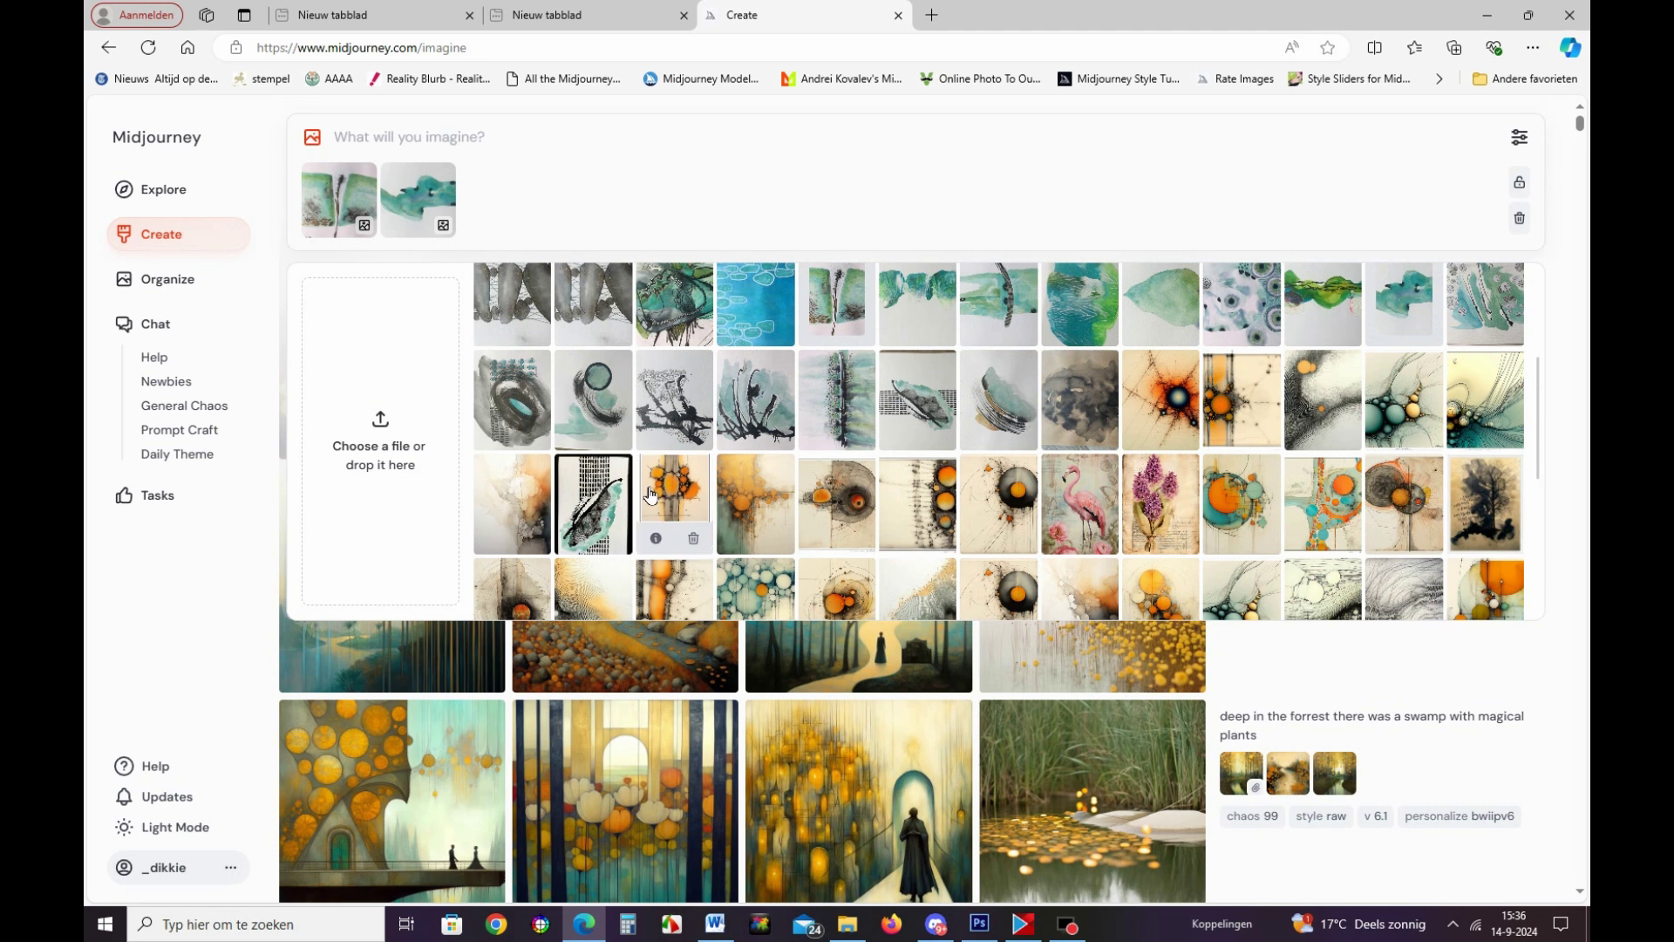
{"action": "scroll", "coordinate": [593, 473], "scroll_direction": "up", "scroll_amount": 2}
{"action": "mouse_move", "coordinate": [512, 431]}
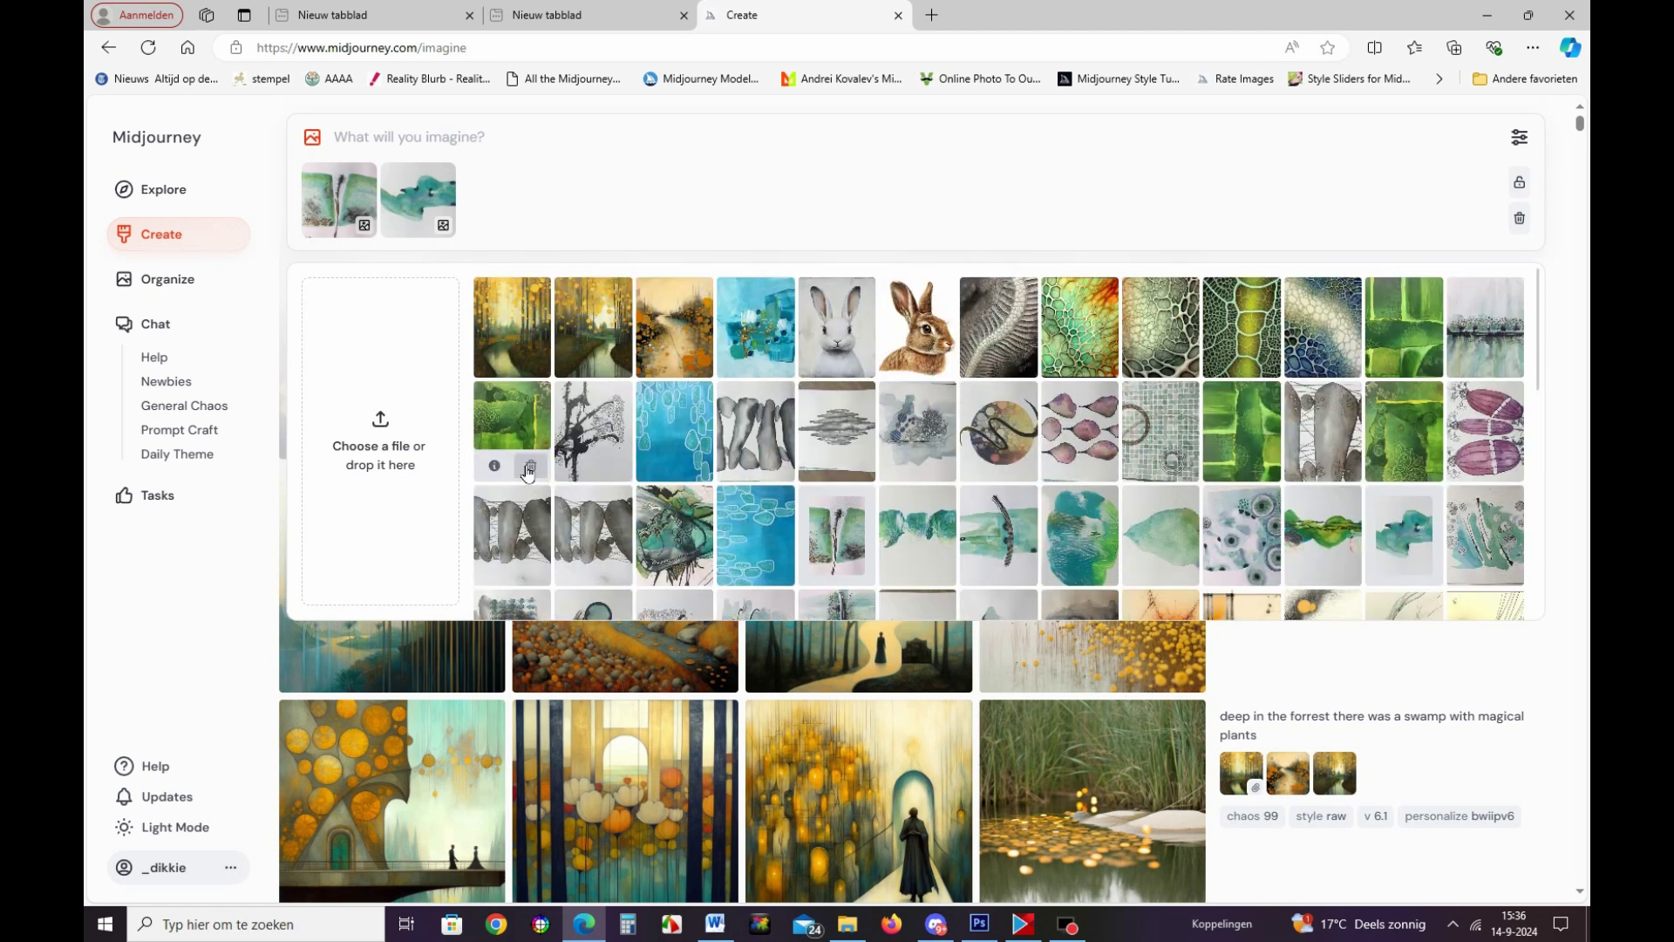
{"action": "left_click", "coordinate": [519, 438]}
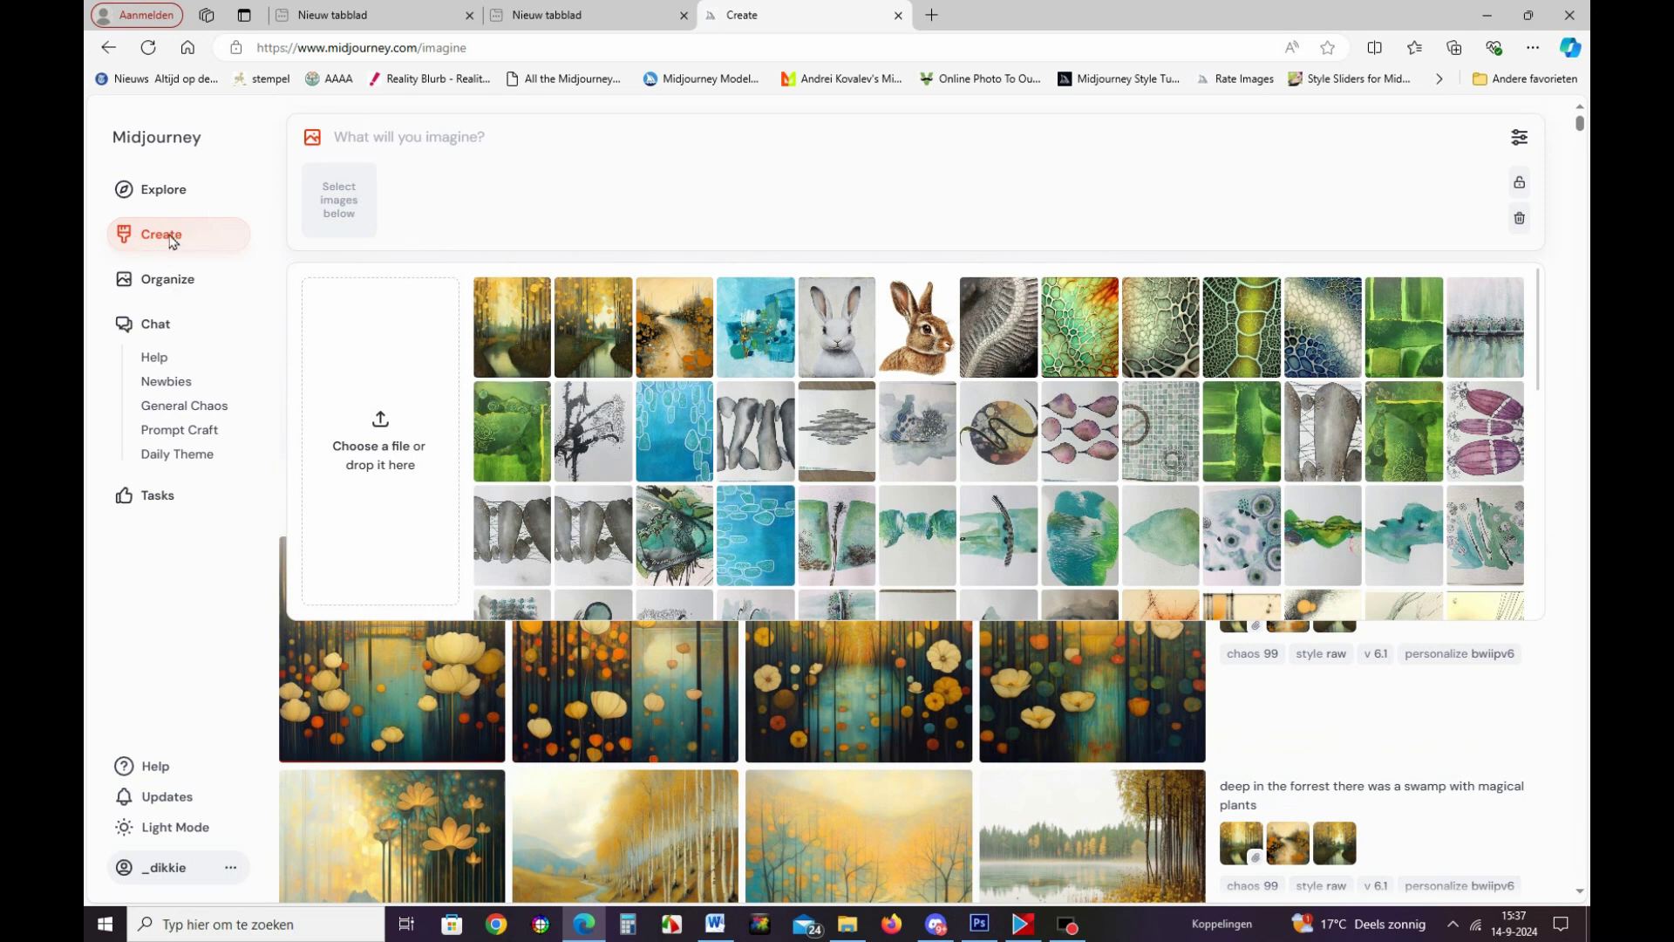
Close the library and view the third new green abstract image enlarged, then return to the feed.
{"action": "left_click", "coordinate": [170, 242]}
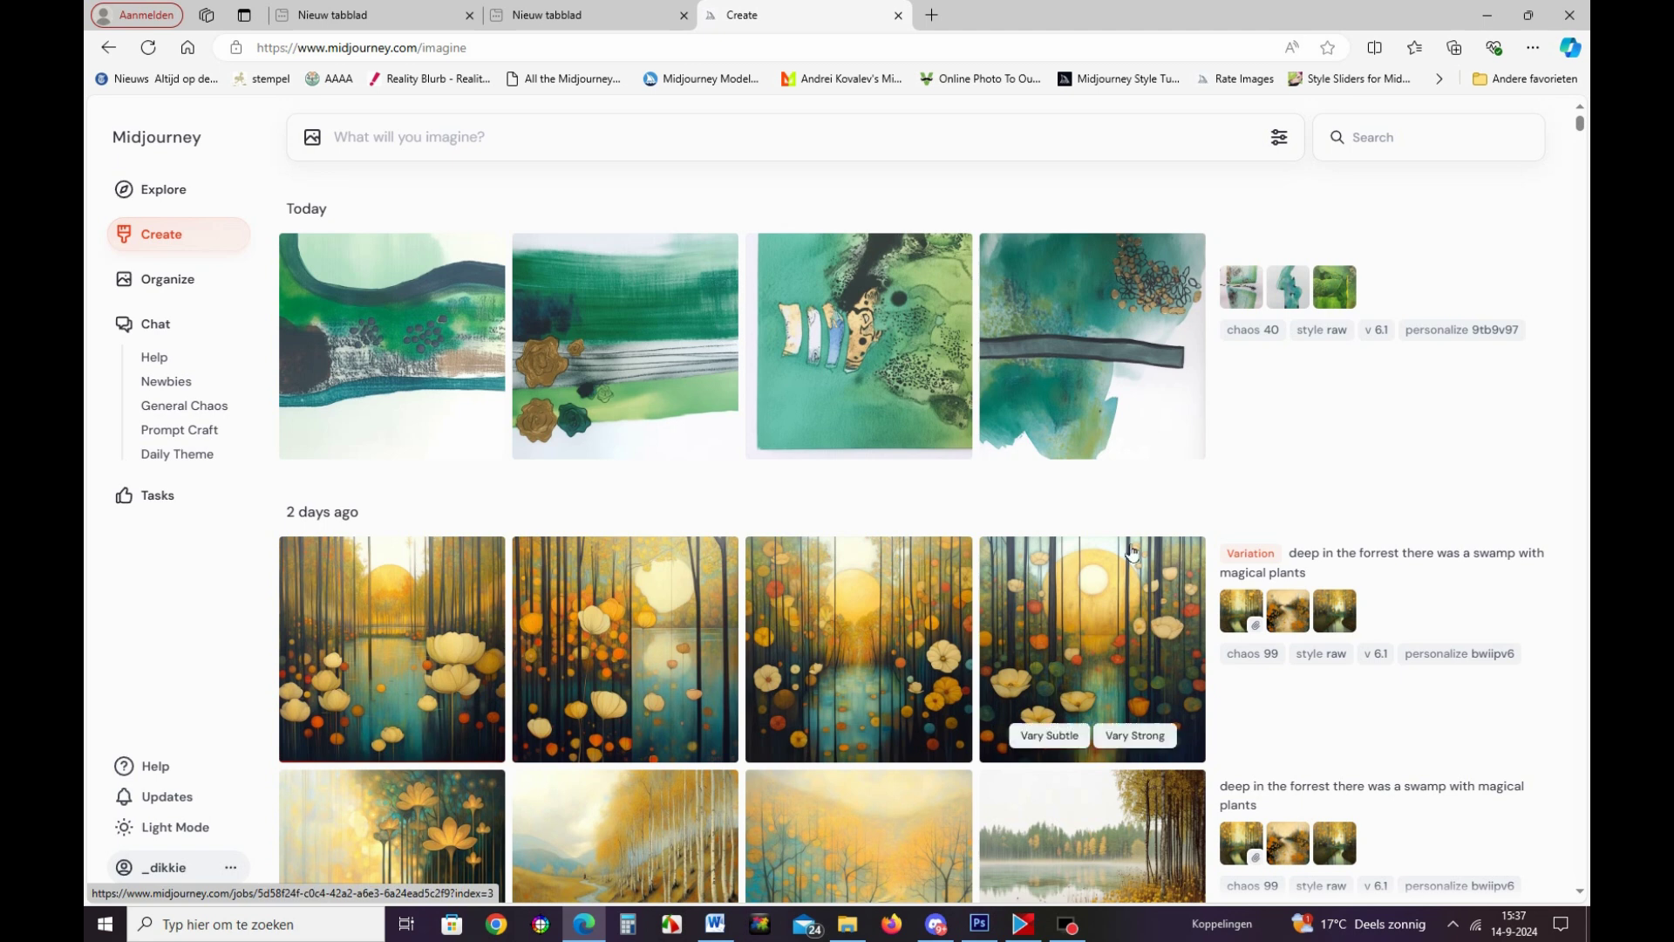
{"action": "mouse_move", "coordinate": [858, 342]}
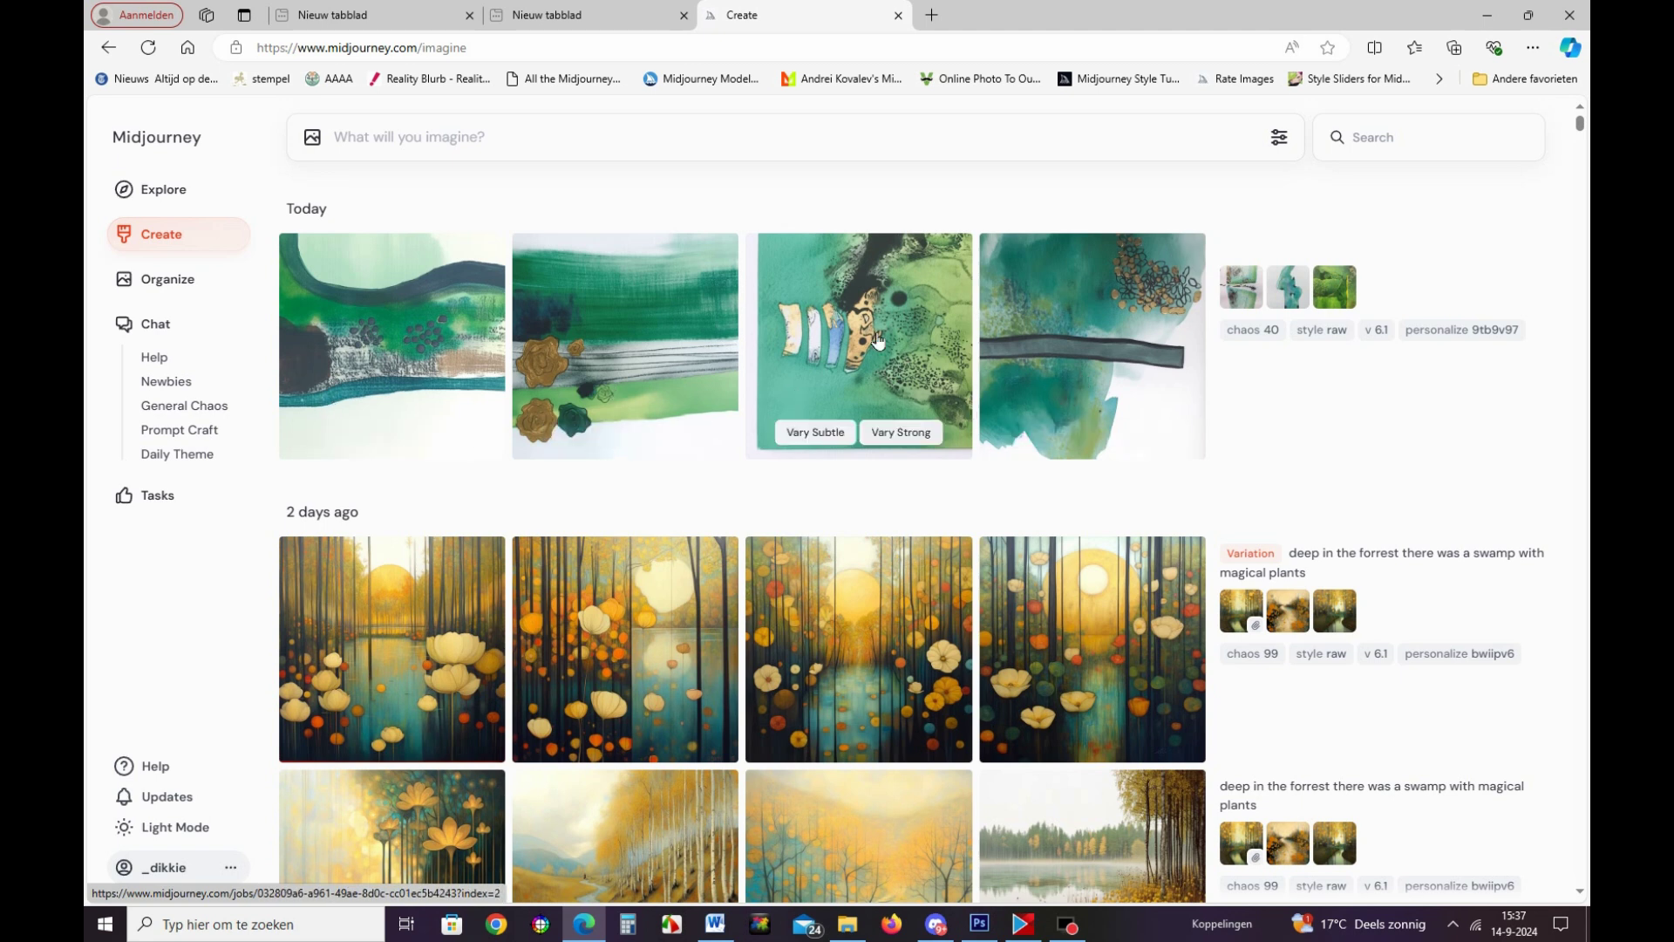
{"action": "left_click", "coordinate": [893, 379]}
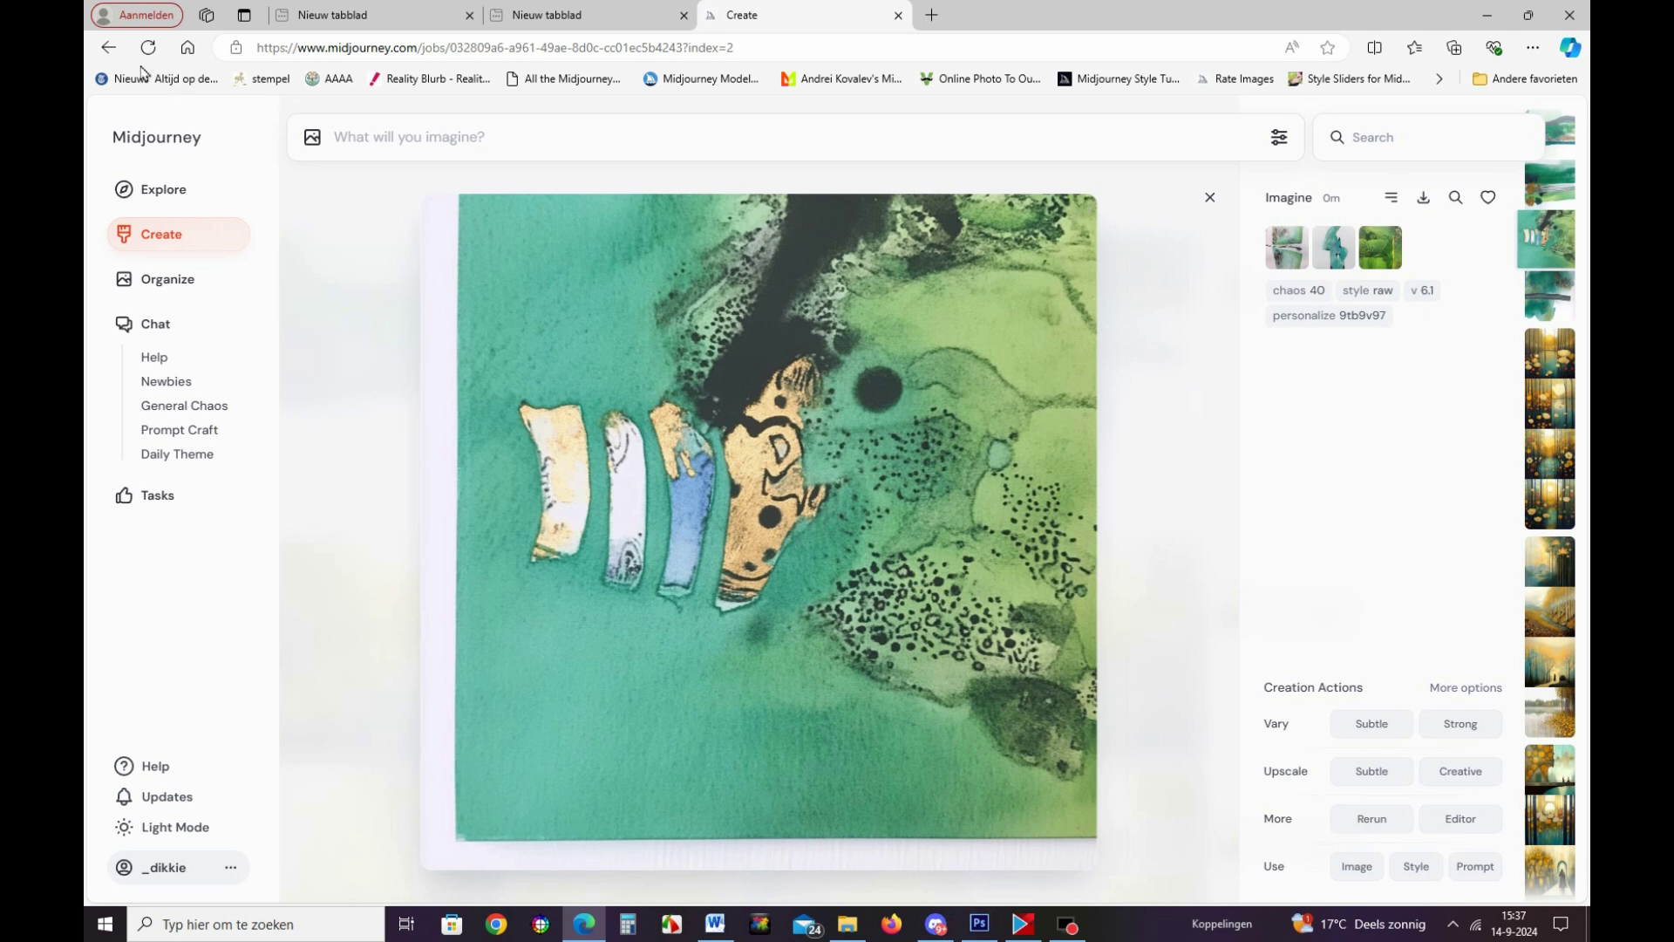
{"action": "left_click", "coordinate": [109, 47]}
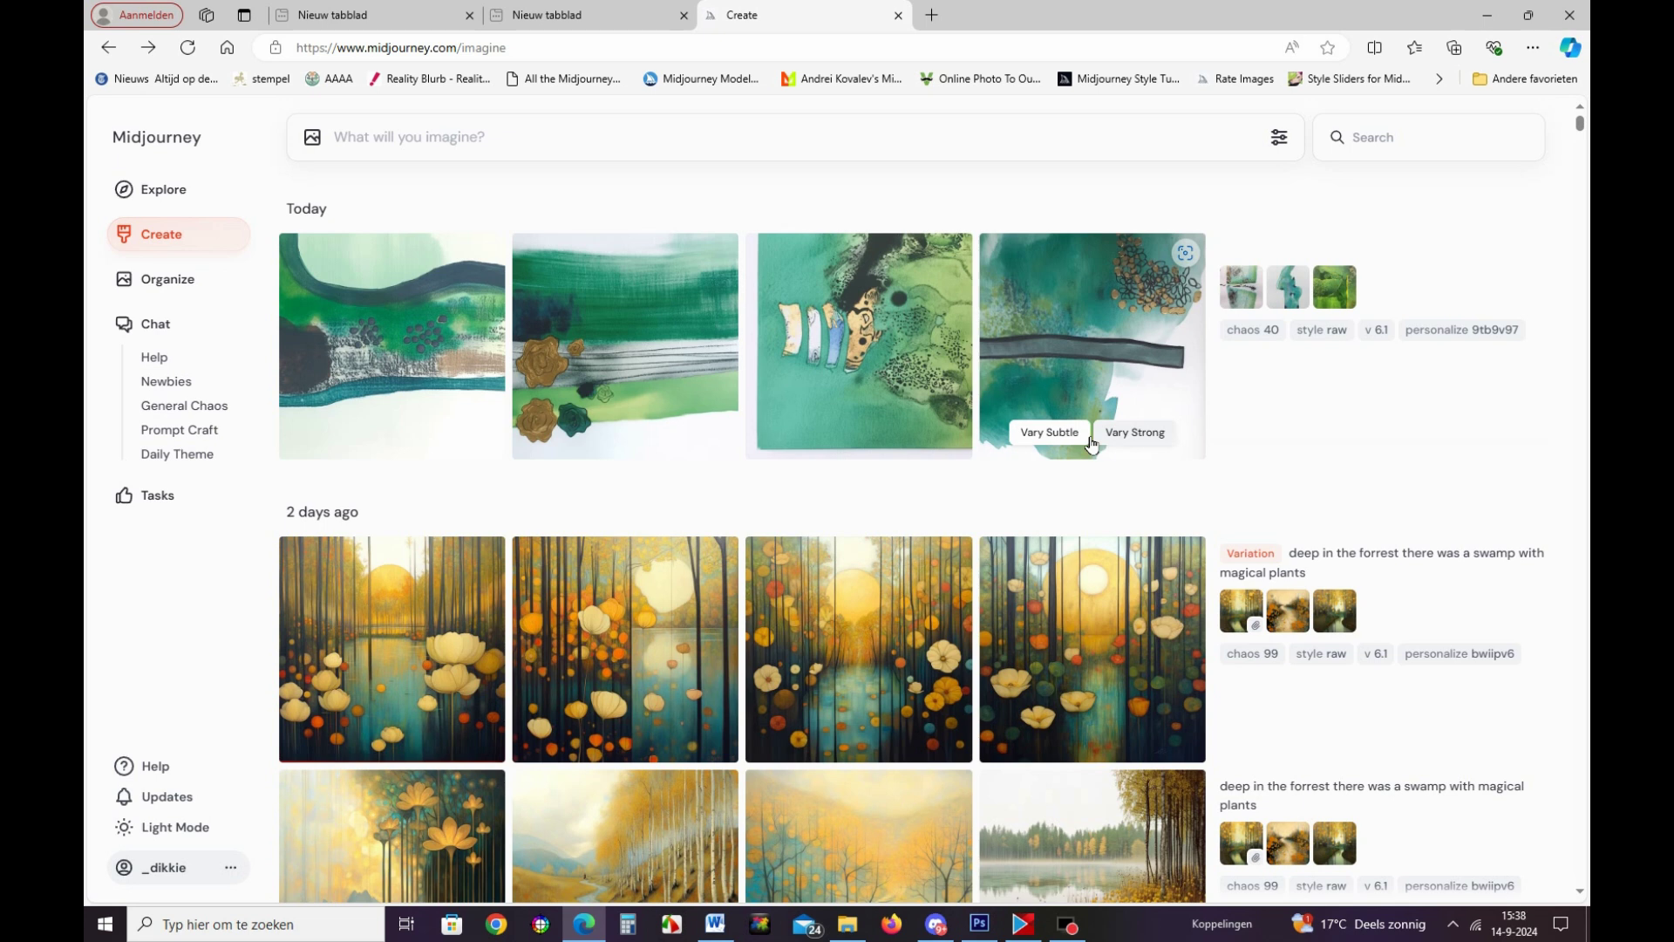
Attach the leafy texture, grey ink sketch, teal abstract and grey swirl as references, changing how the swirl is used.
{"action": "left_click", "coordinate": [313, 139]}
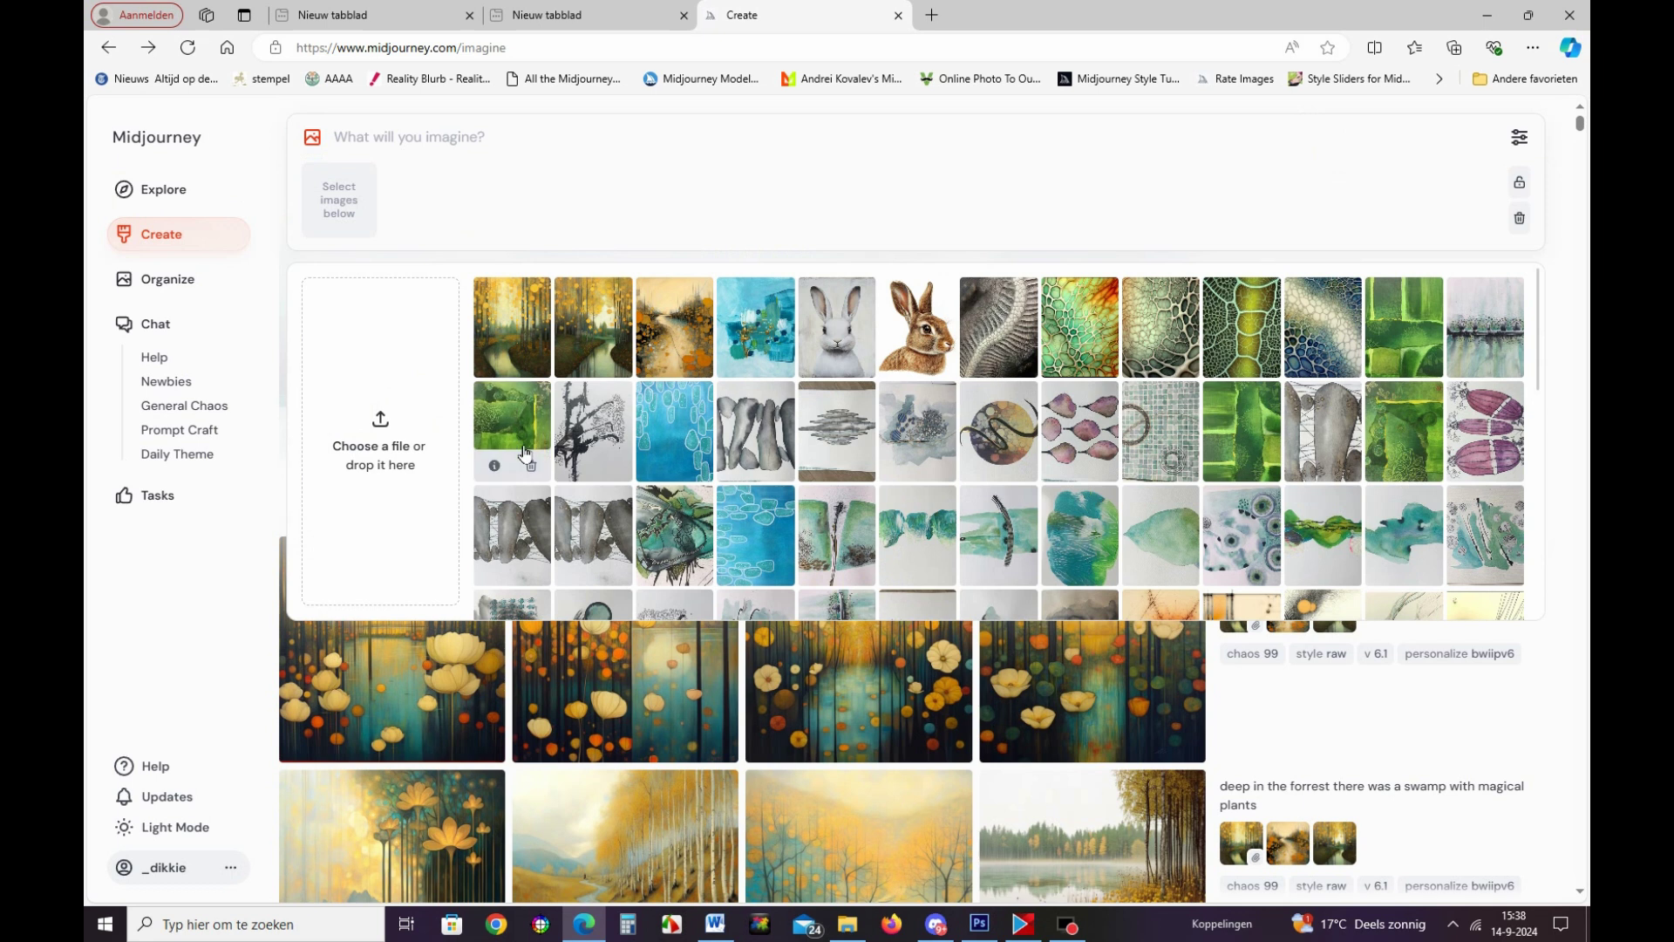
{"action": "left_click", "coordinate": [524, 445]}
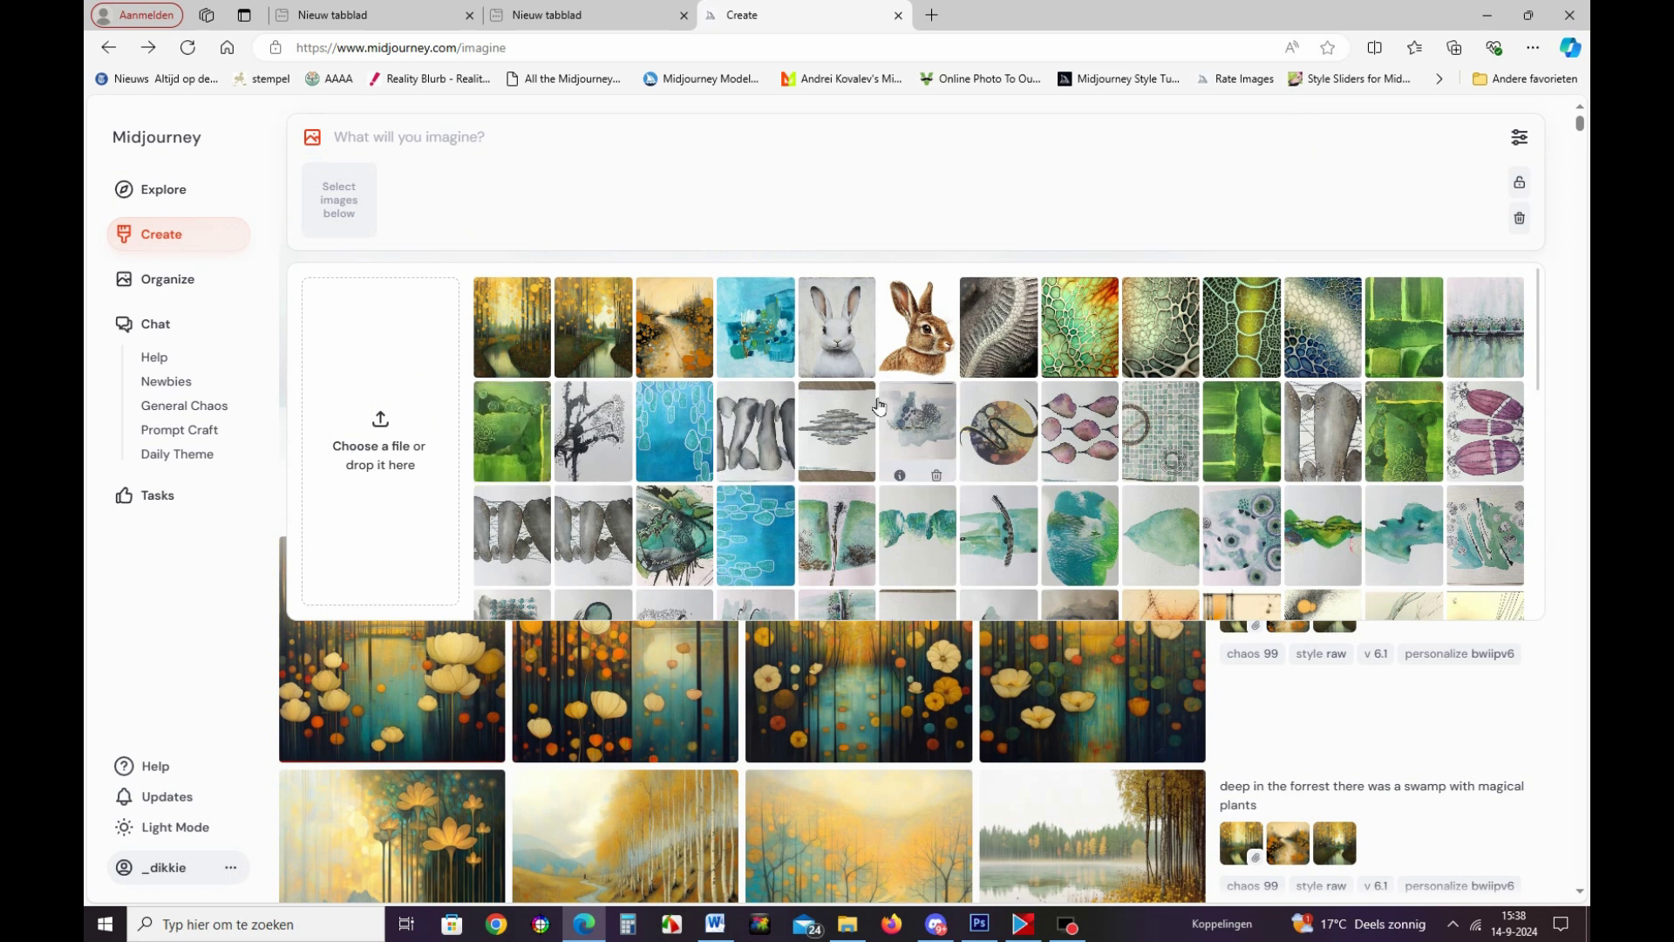
{"action": "left_click", "coordinate": [586, 422]}
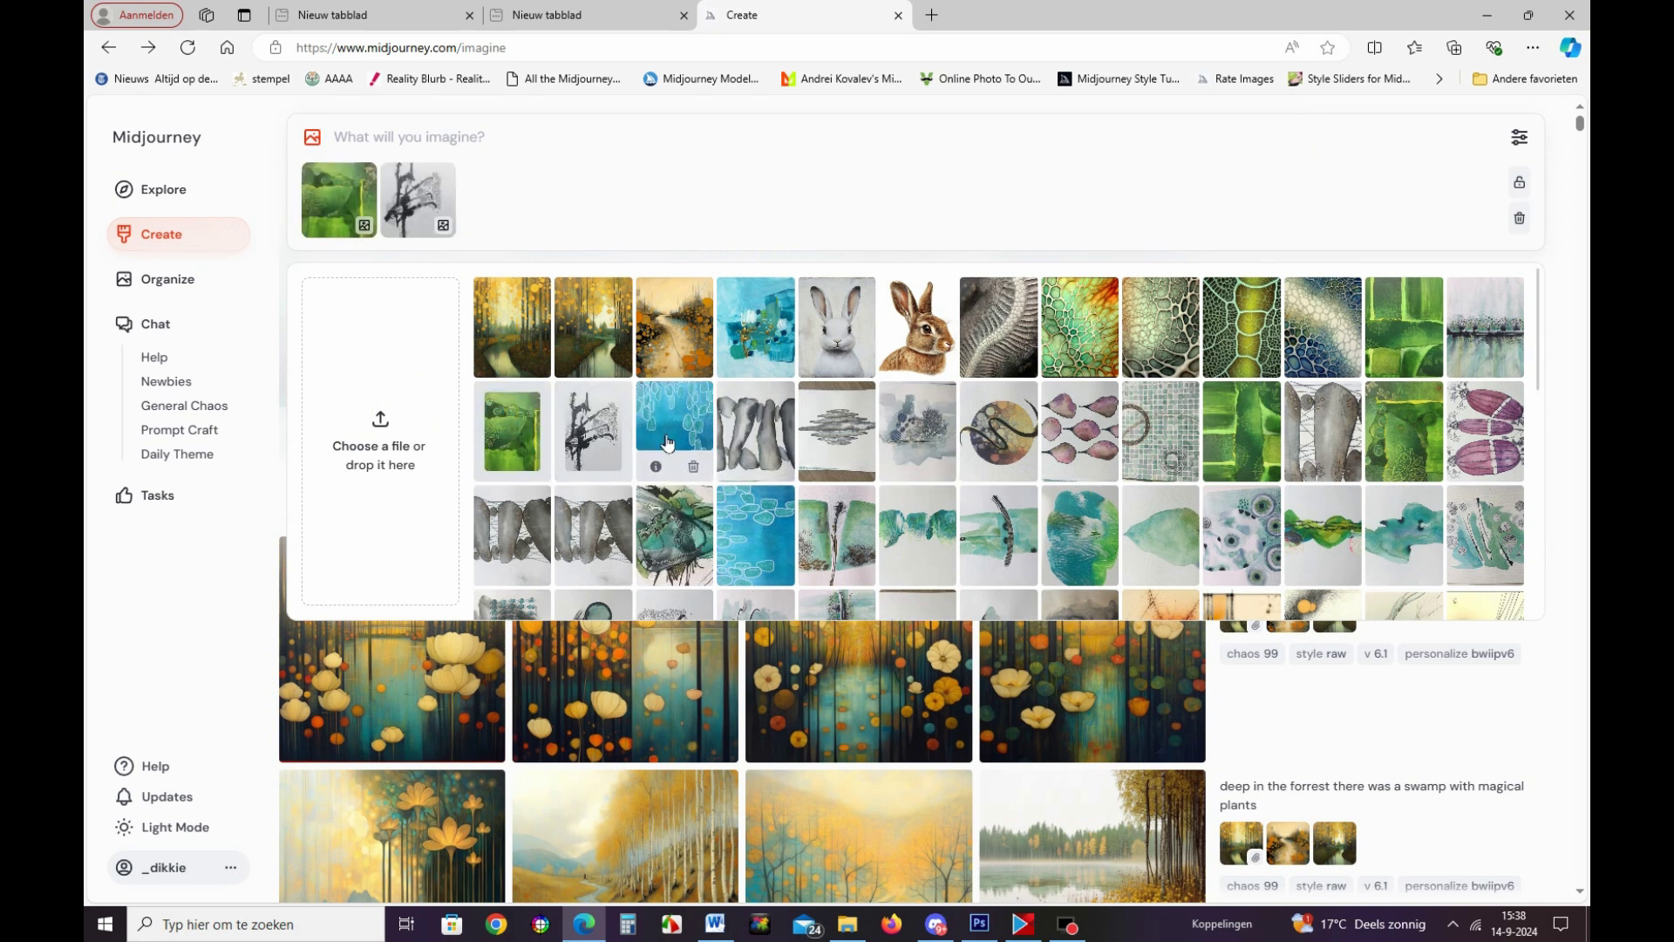
{"action": "left_click", "coordinate": [755, 328]}
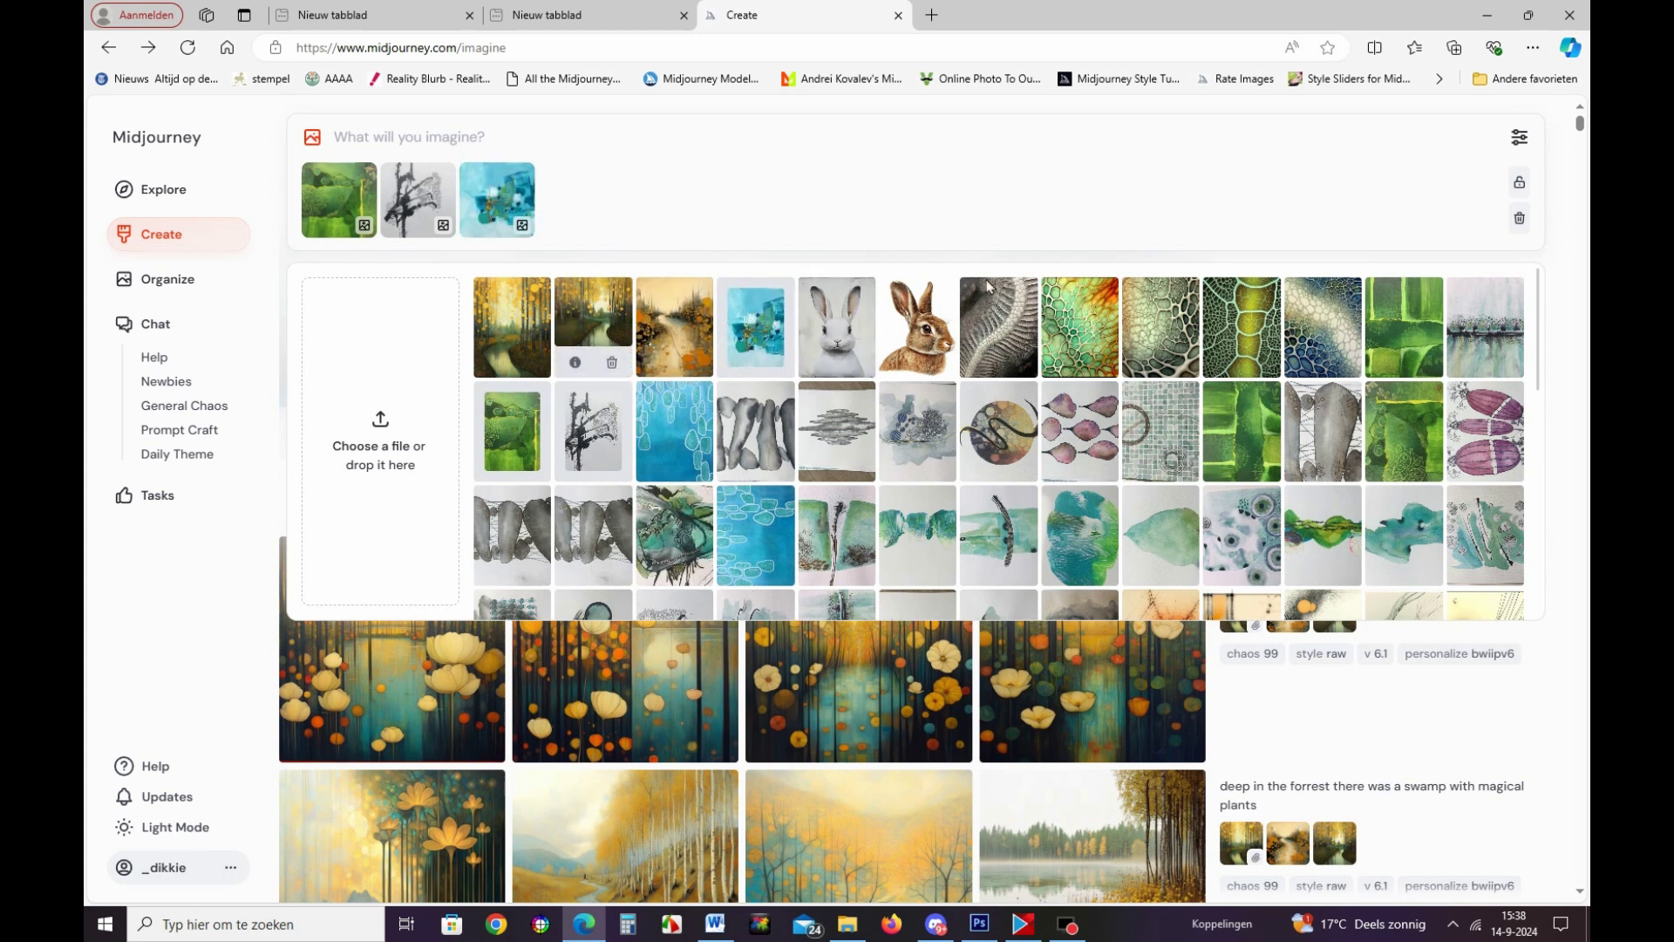
{"action": "mouse_move", "coordinate": [997, 326]}
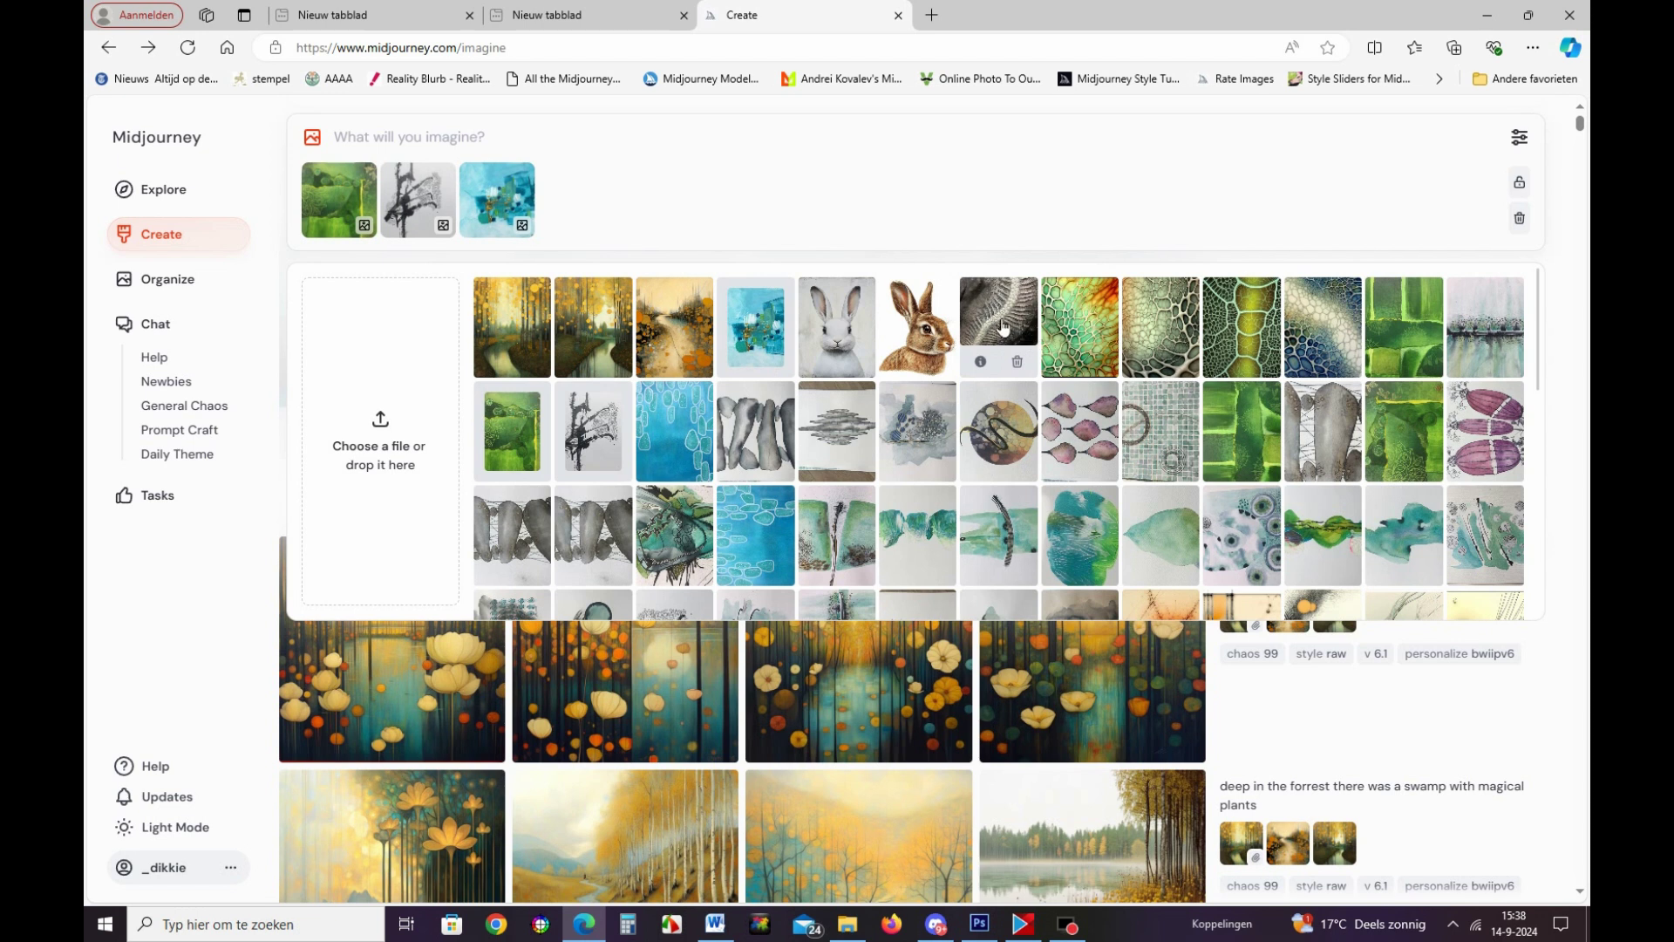
{"action": "scroll", "coordinate": [1003, 327], "scroll_direction": "down", "scroll_amount": 5}
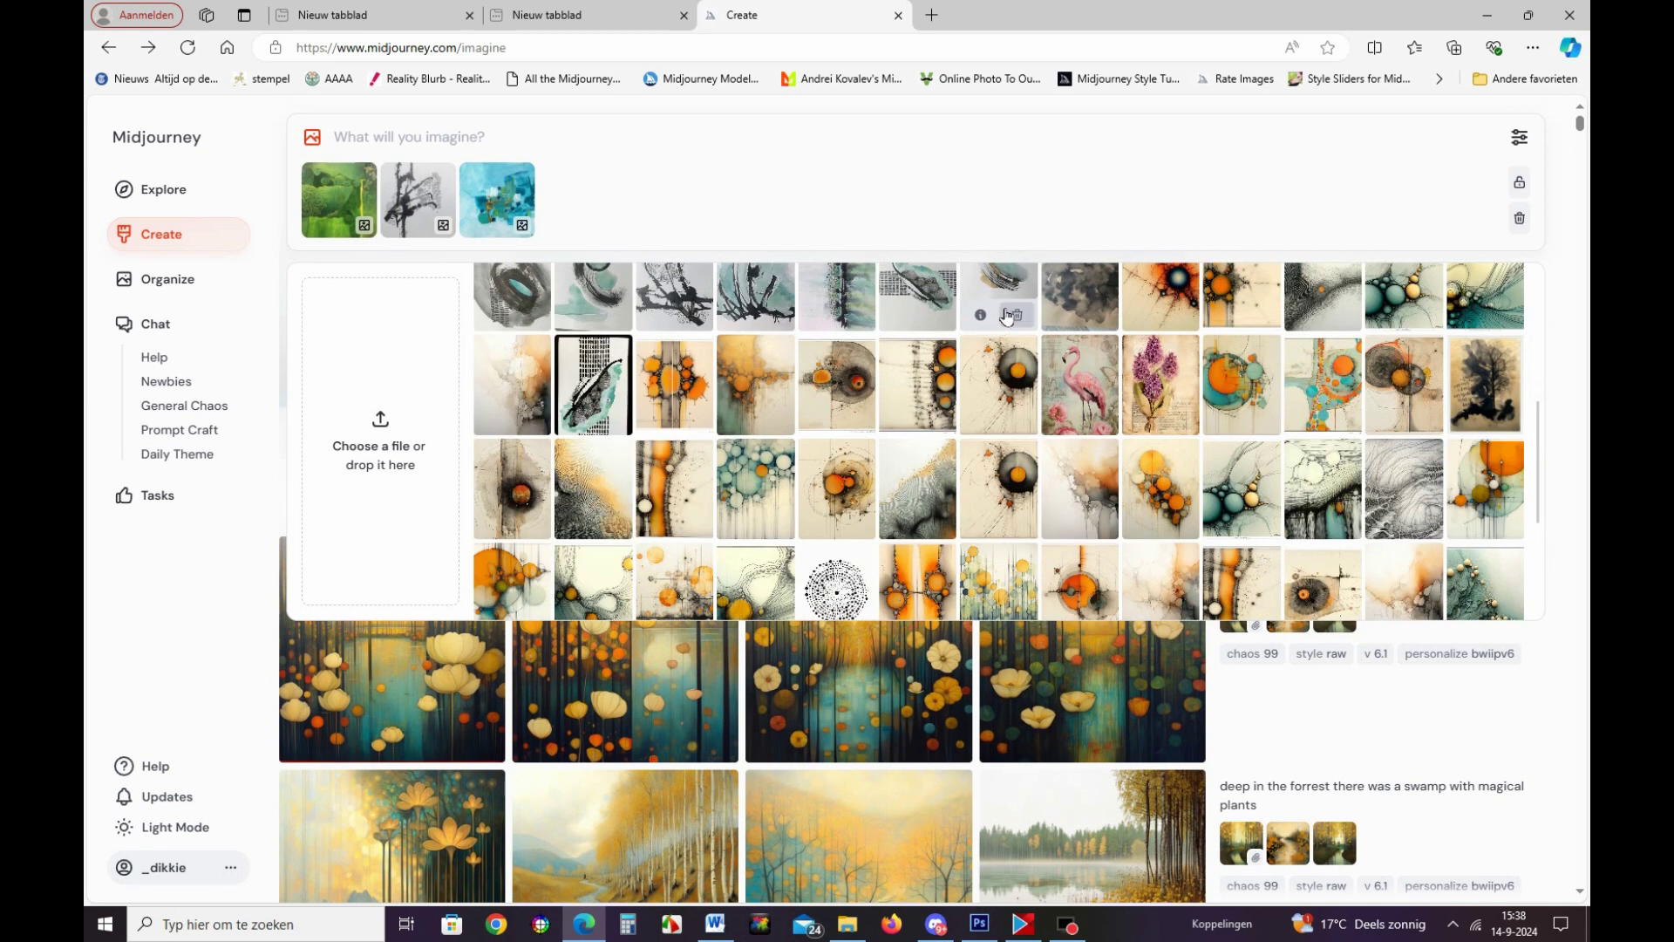
{"action": "left_click", "coordinate": [1399, 485]}
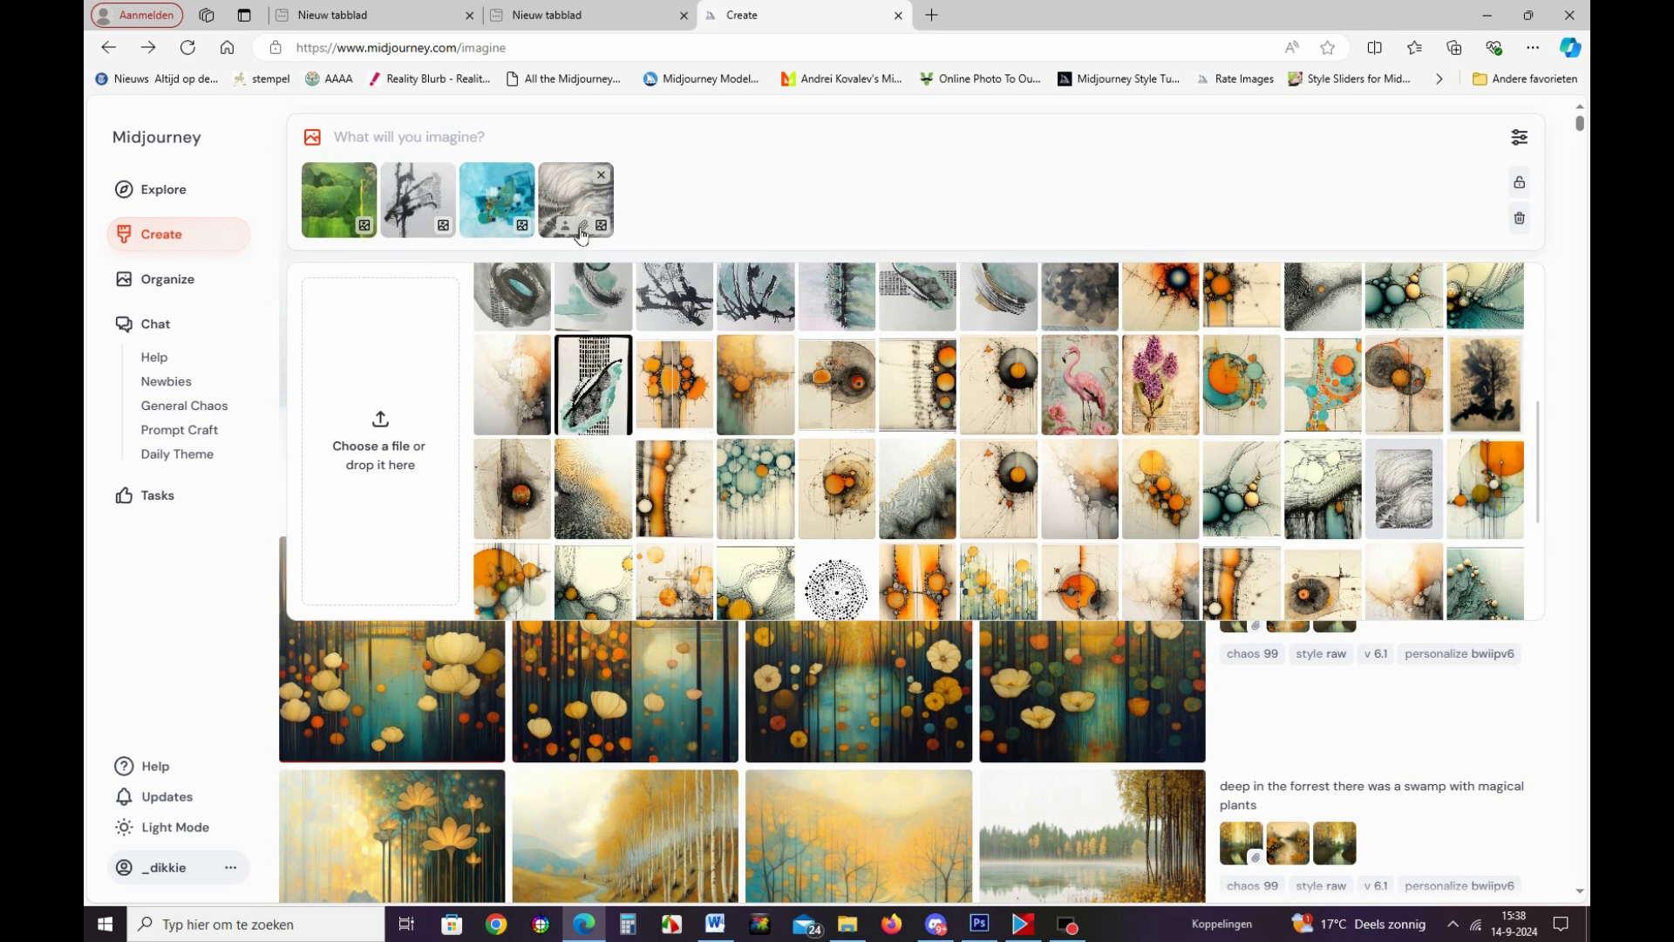
{"action": "left_click", "coordinate": [582, 225]}
{"action": "type", "text": "alien landscape wi"}
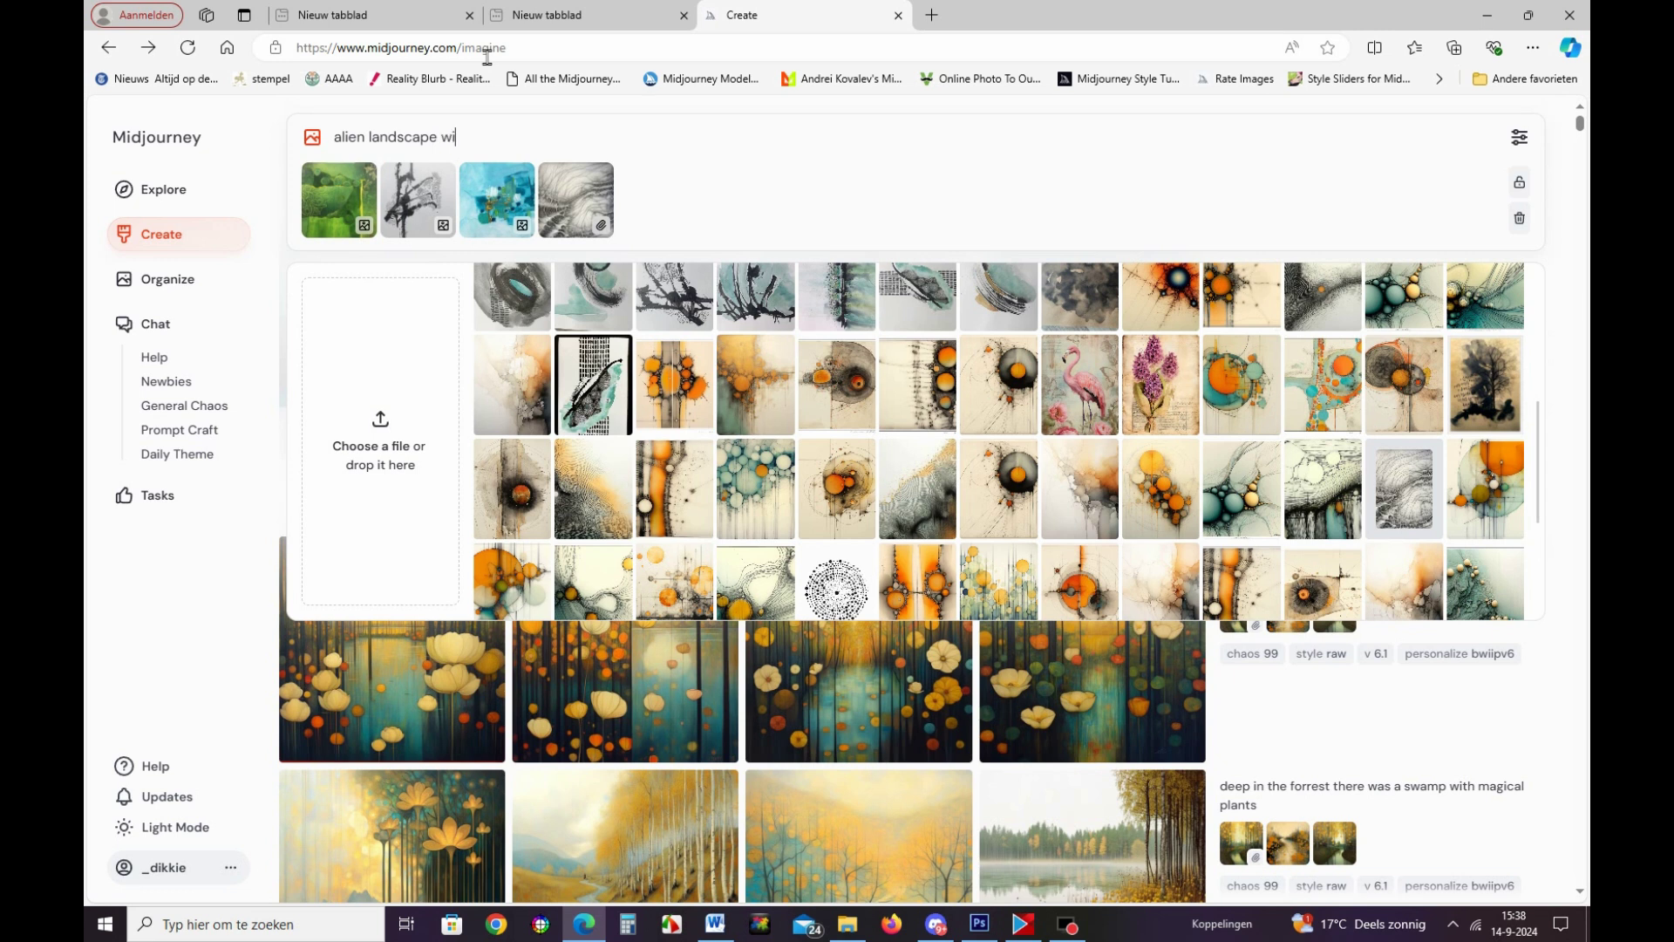
{"action": "type", "text": "h trees"}
Submit the 'alien landscape with trees' prompt for generation.
{"action": "key", "text": "Return"}
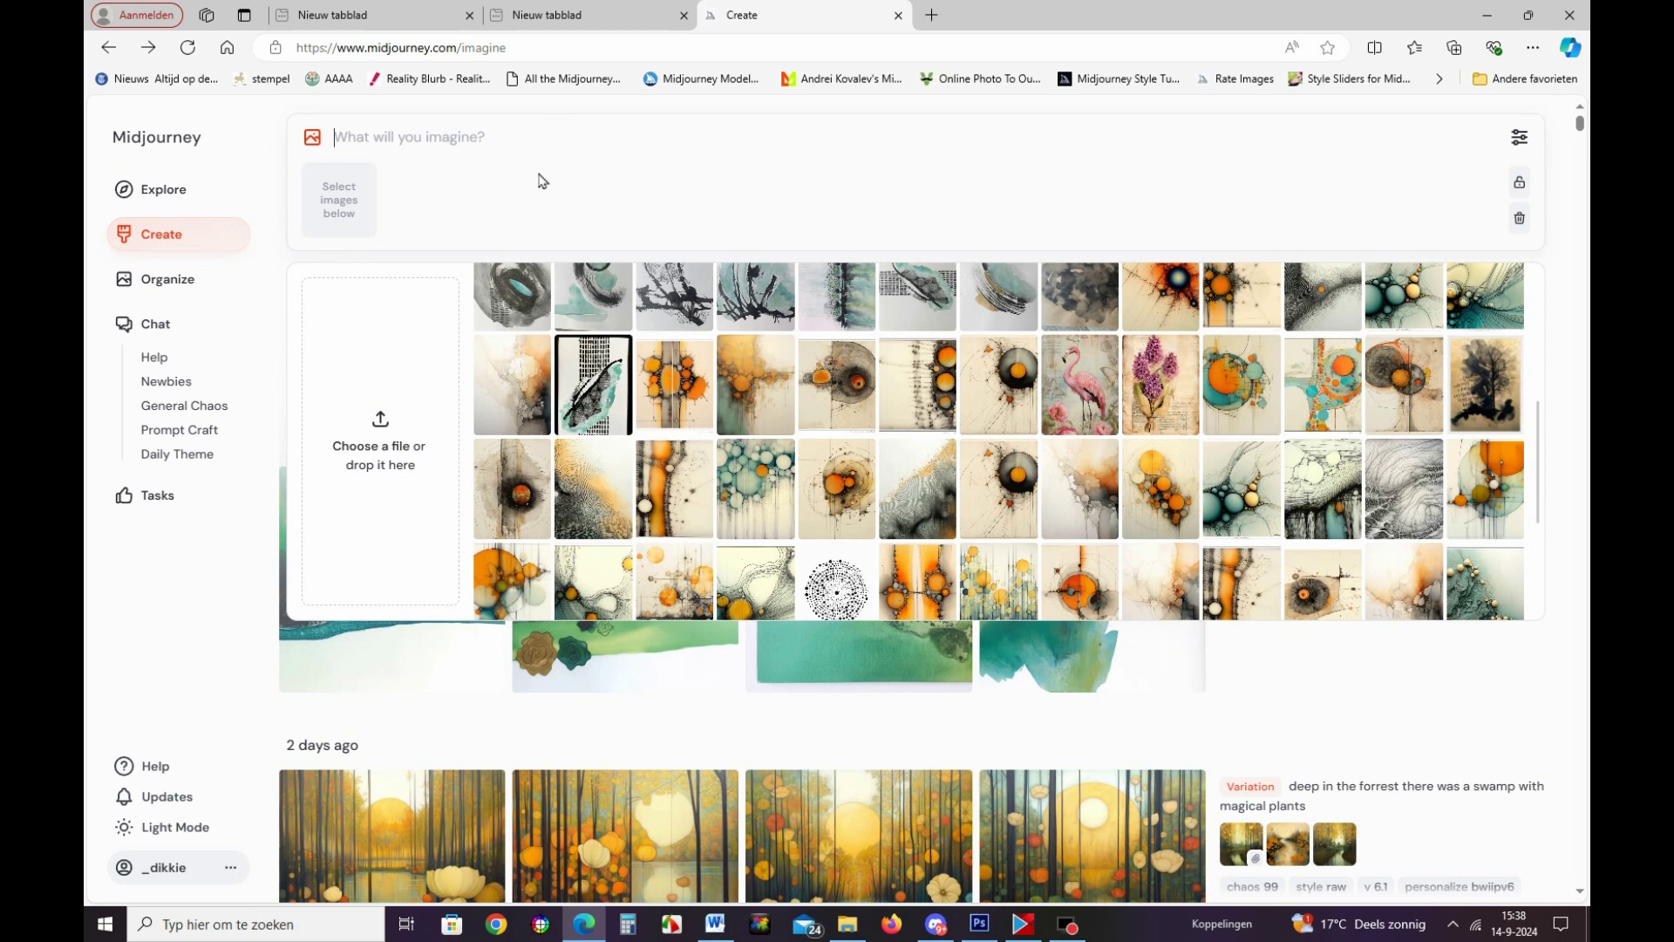
Close the image picker so the finished alien landscape with trees grid shows in the feed.
{"action": "left_click", "coordinate": [453, 141]}
{"action": "left_click", "coordinate": [168, 233]}
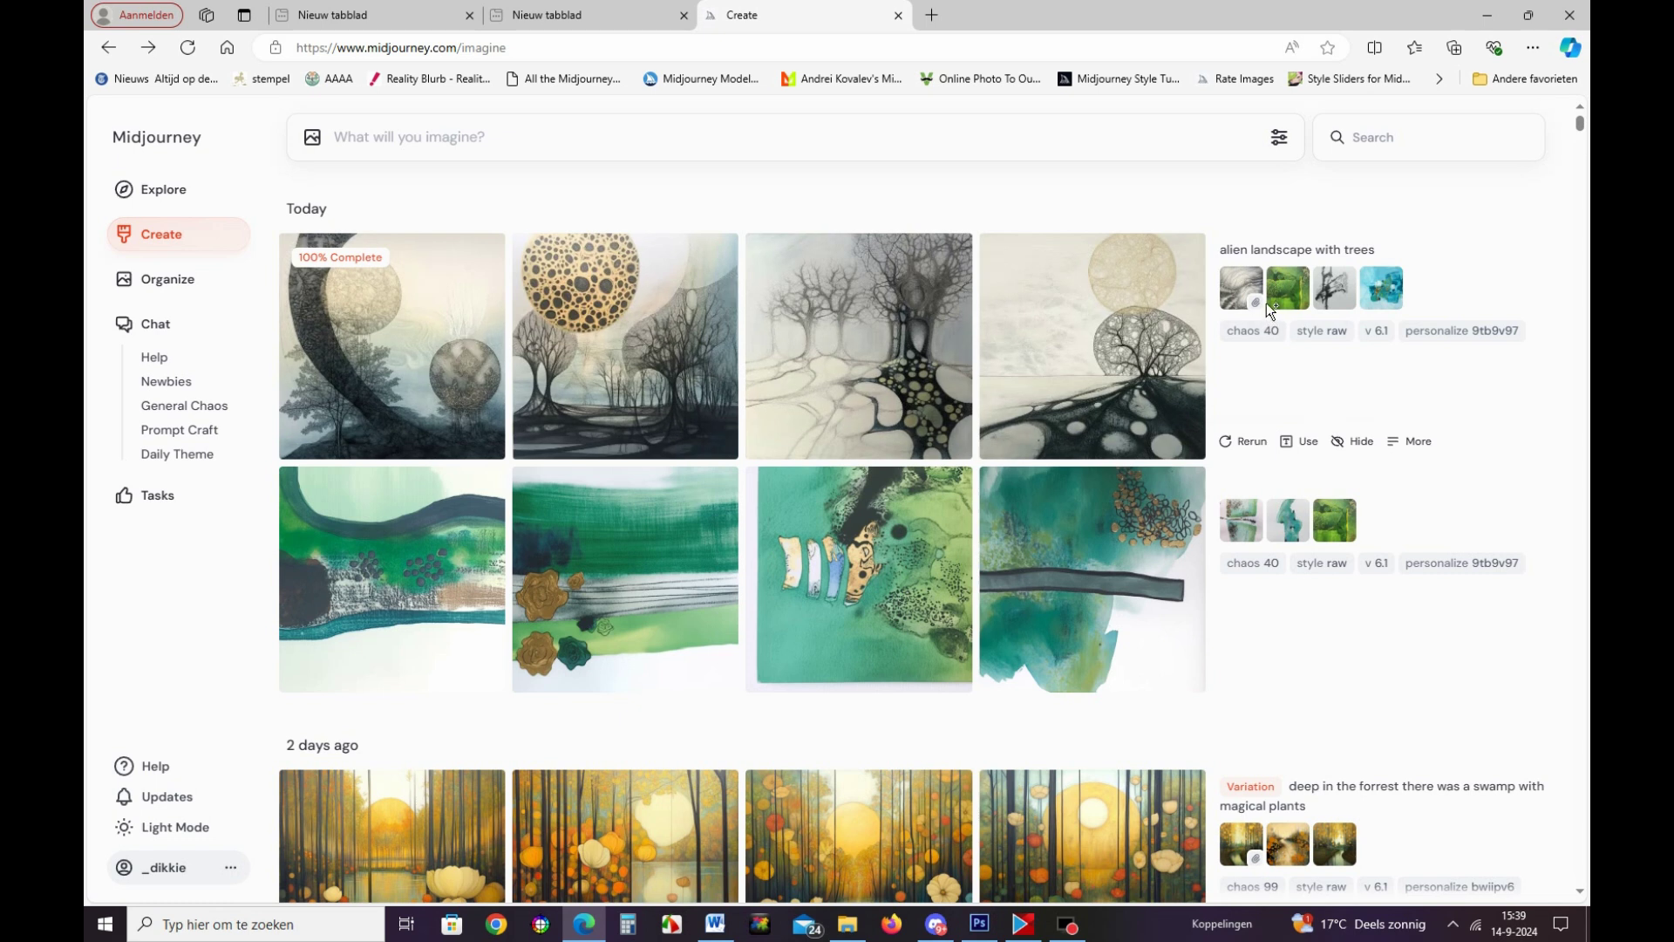
{"action": "mouse_move", "coordinate": [859, 346]}
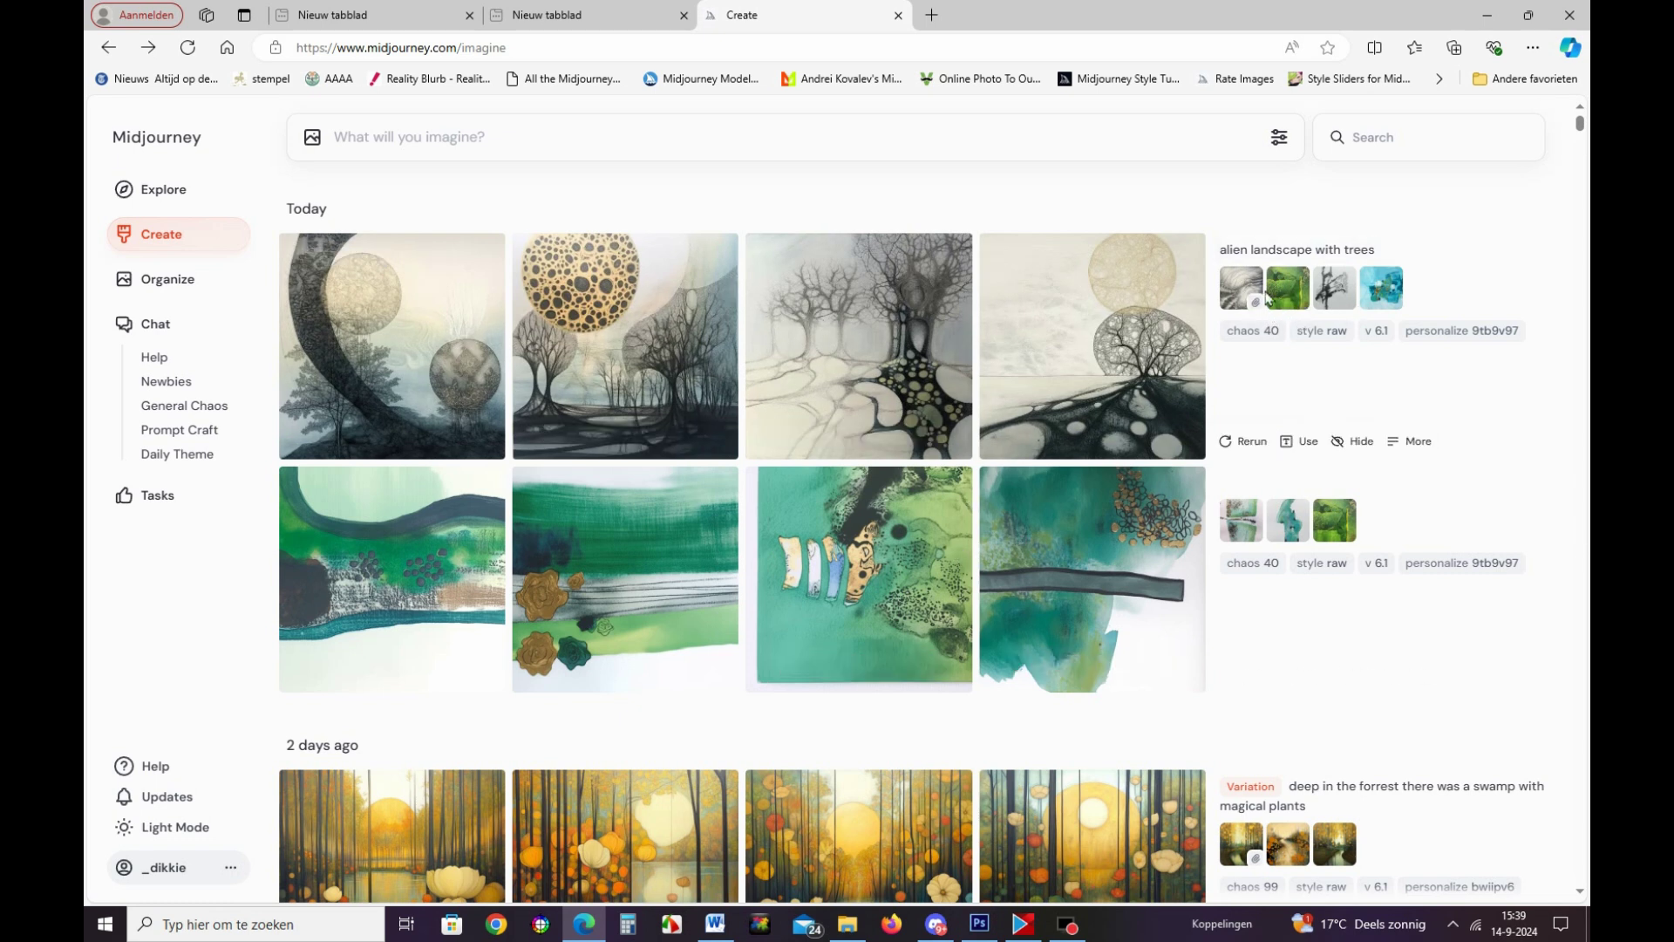
{"action": "mouse_move", "coordinate": [897, 369]}
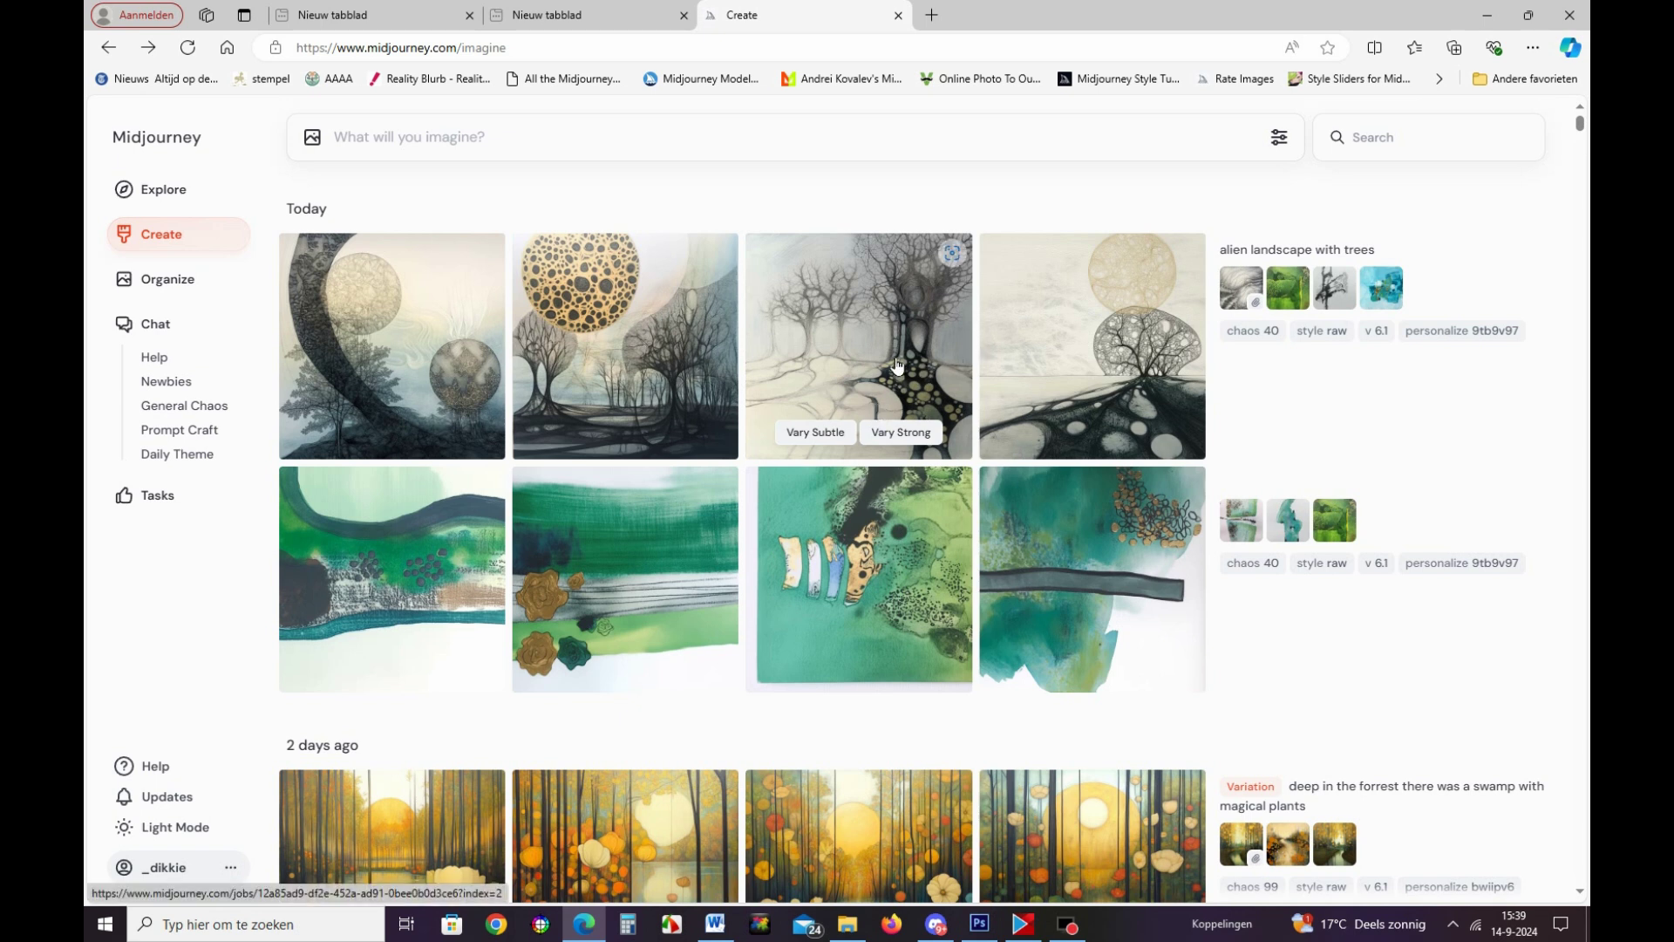
View the first and third alien tree images enlarged, then bring up the uploaded-image library.
{"action": "left_click", "coordinate": [451, 346]}
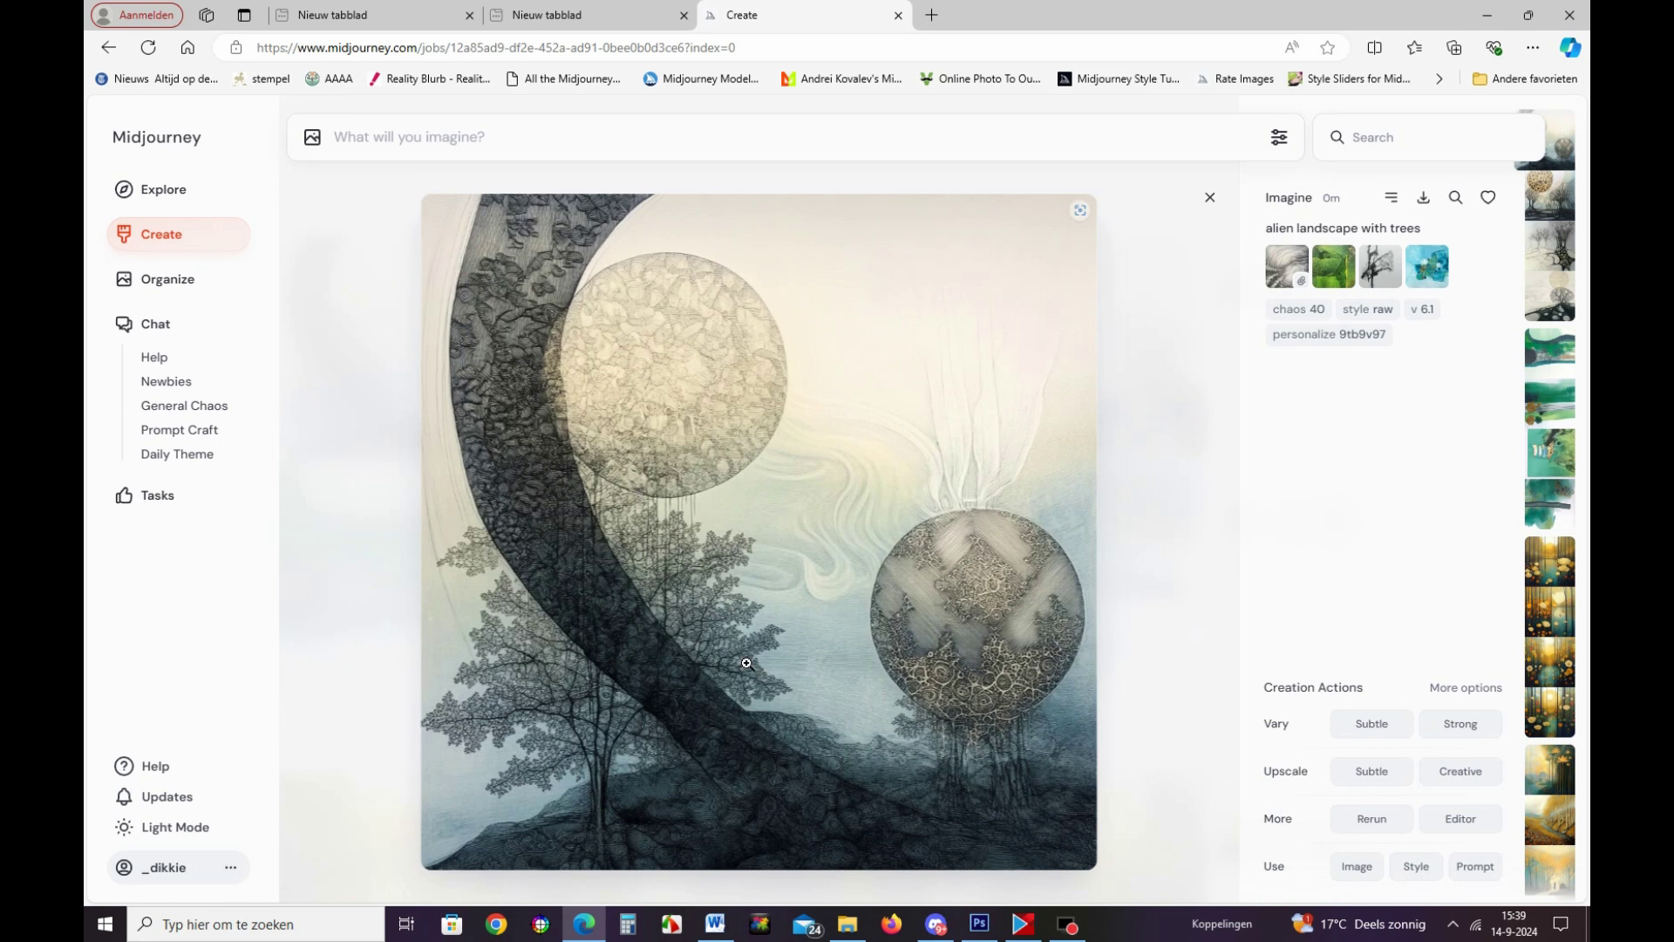
{"action": "left_click", "coordinate": [201, 249]}
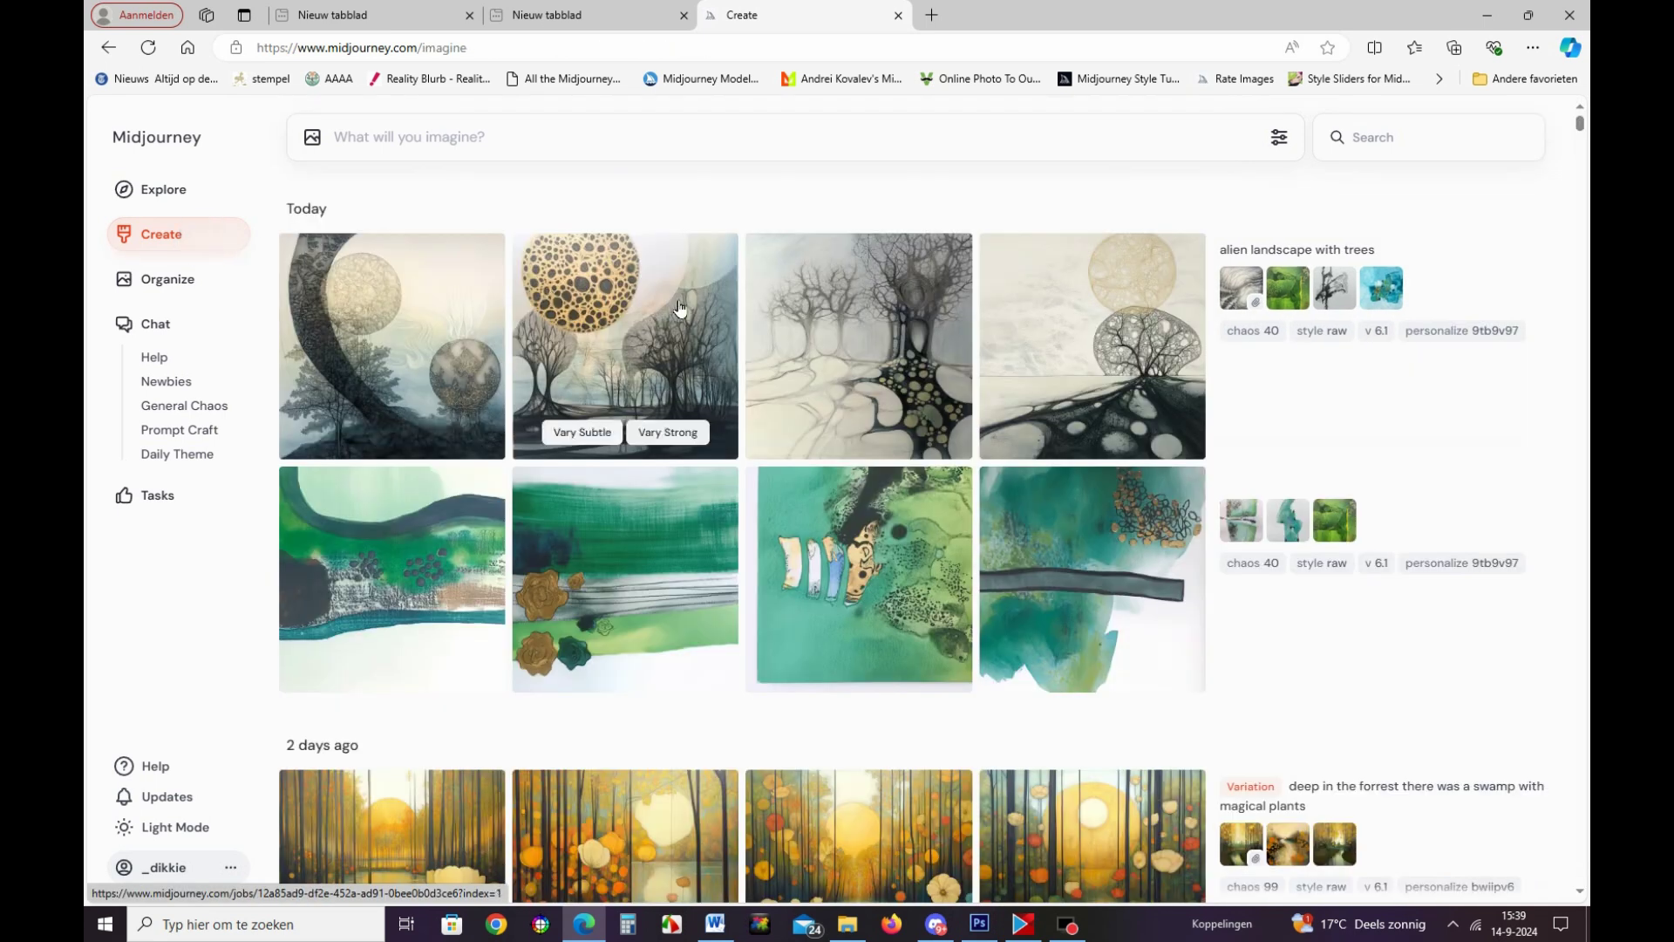
{"action": "left_click", "coordinate": [791, 378]}
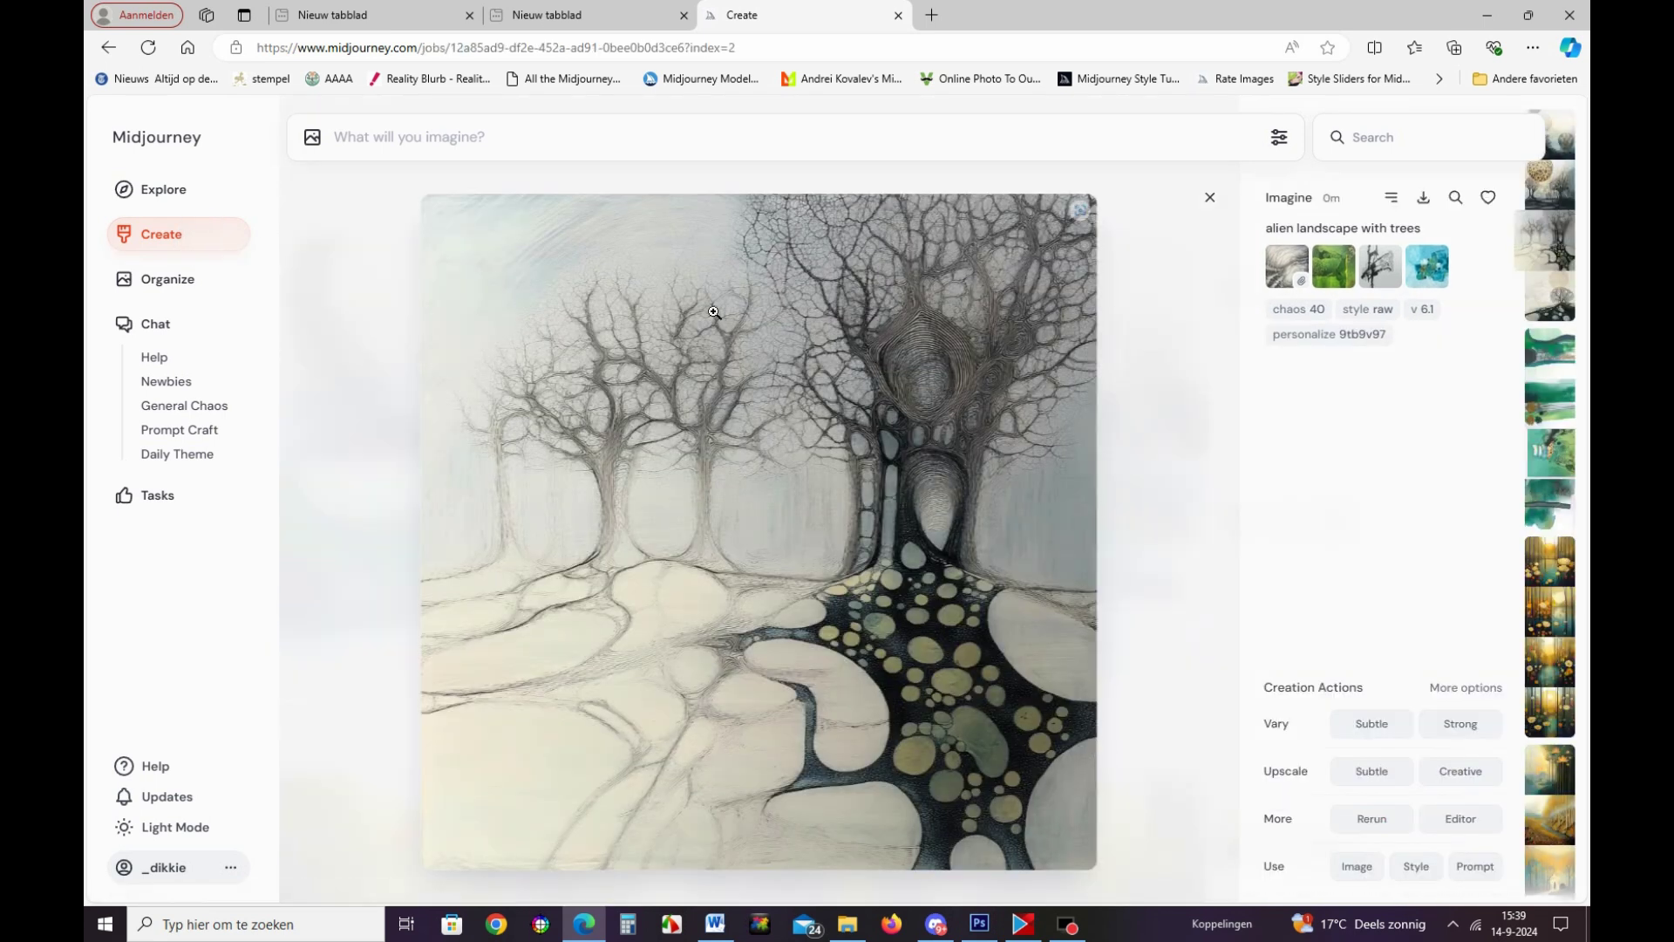
{"action": "left_click", "coordinate": [109, 47]}
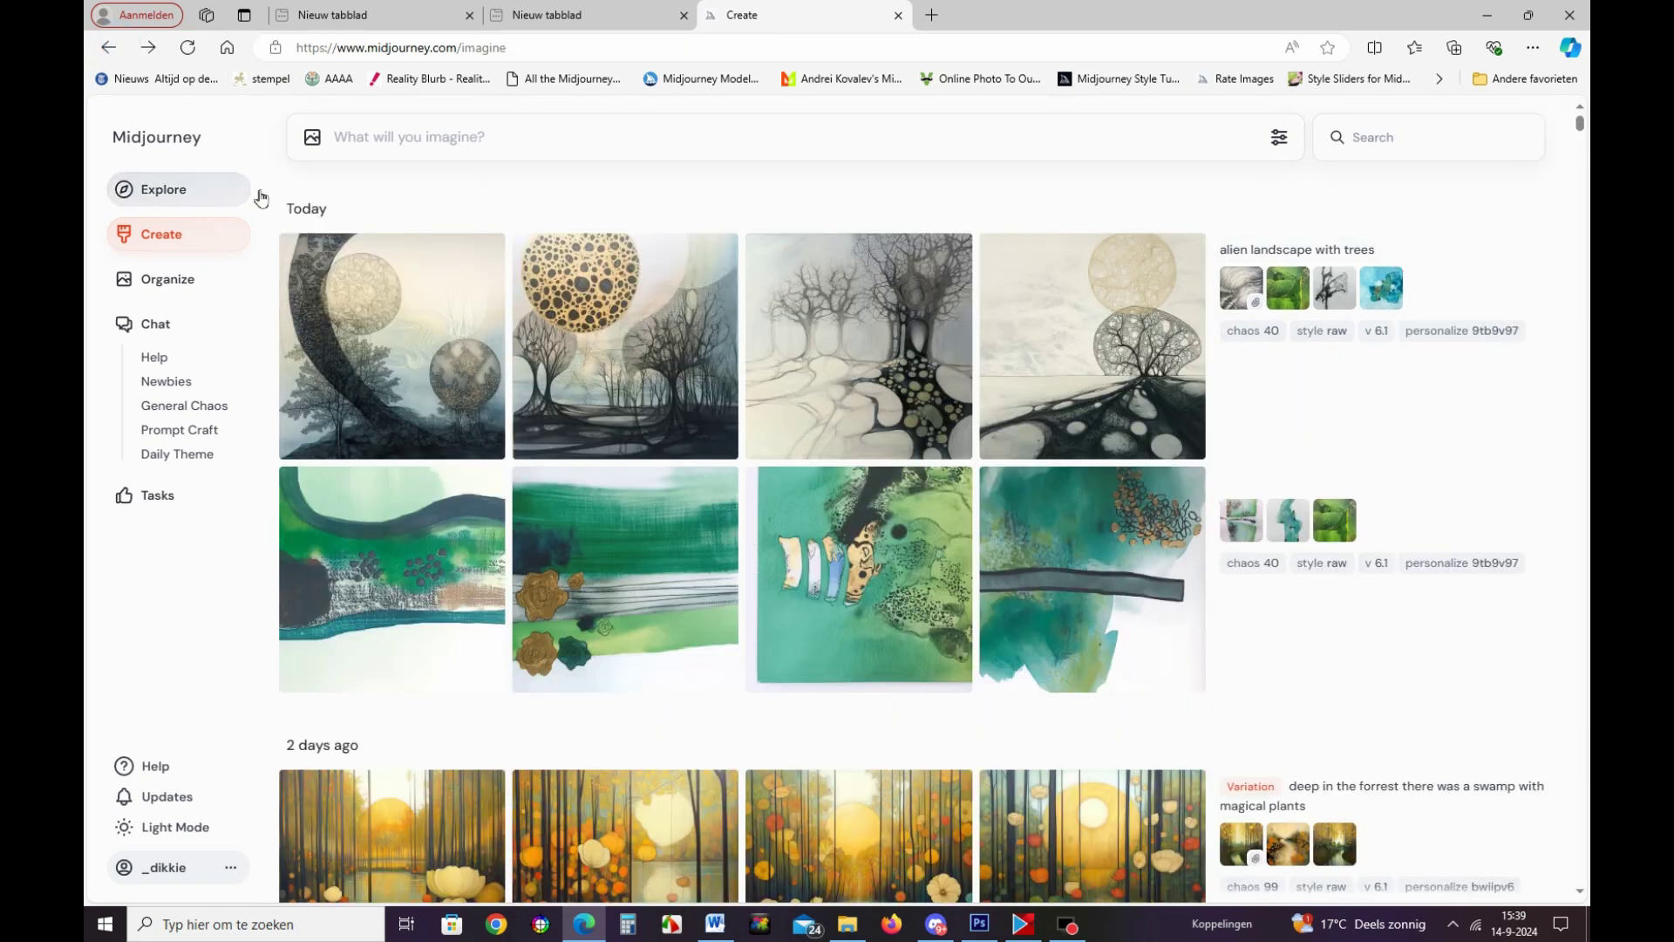
{"action": "left_click", "coordinate": [311, 139]}
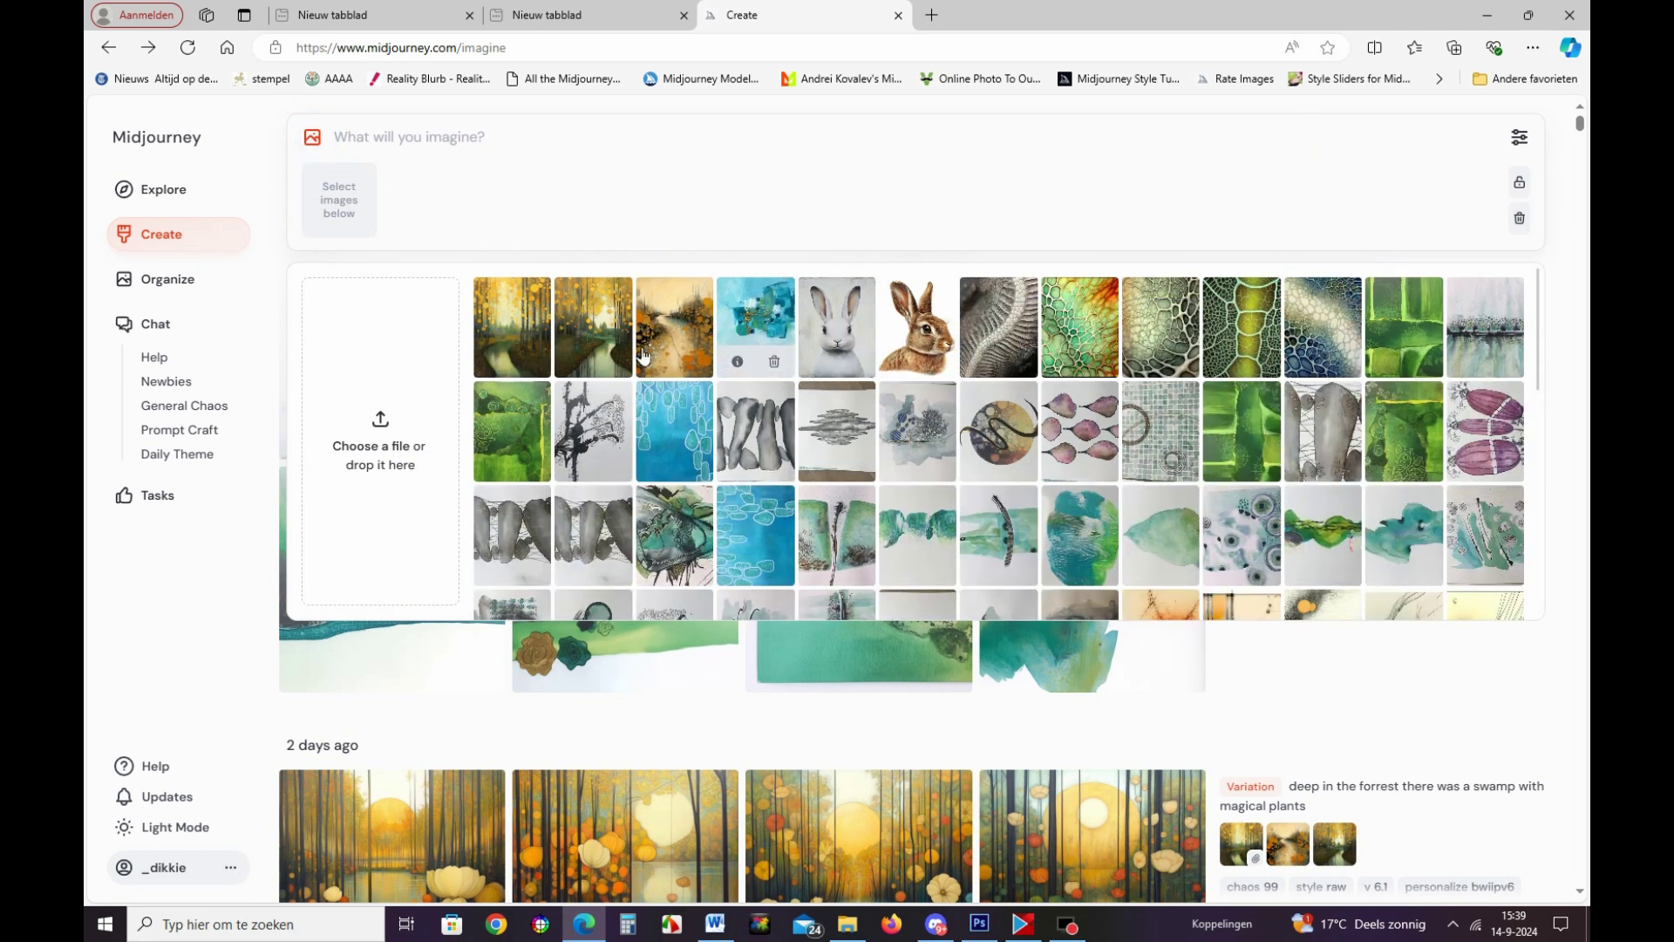
Add swamp, green, teal and grey swirl references, the swirl as Style Ref and the third as Image Prompt.
{"action": "left_click", "coordinate": [674, 342]}
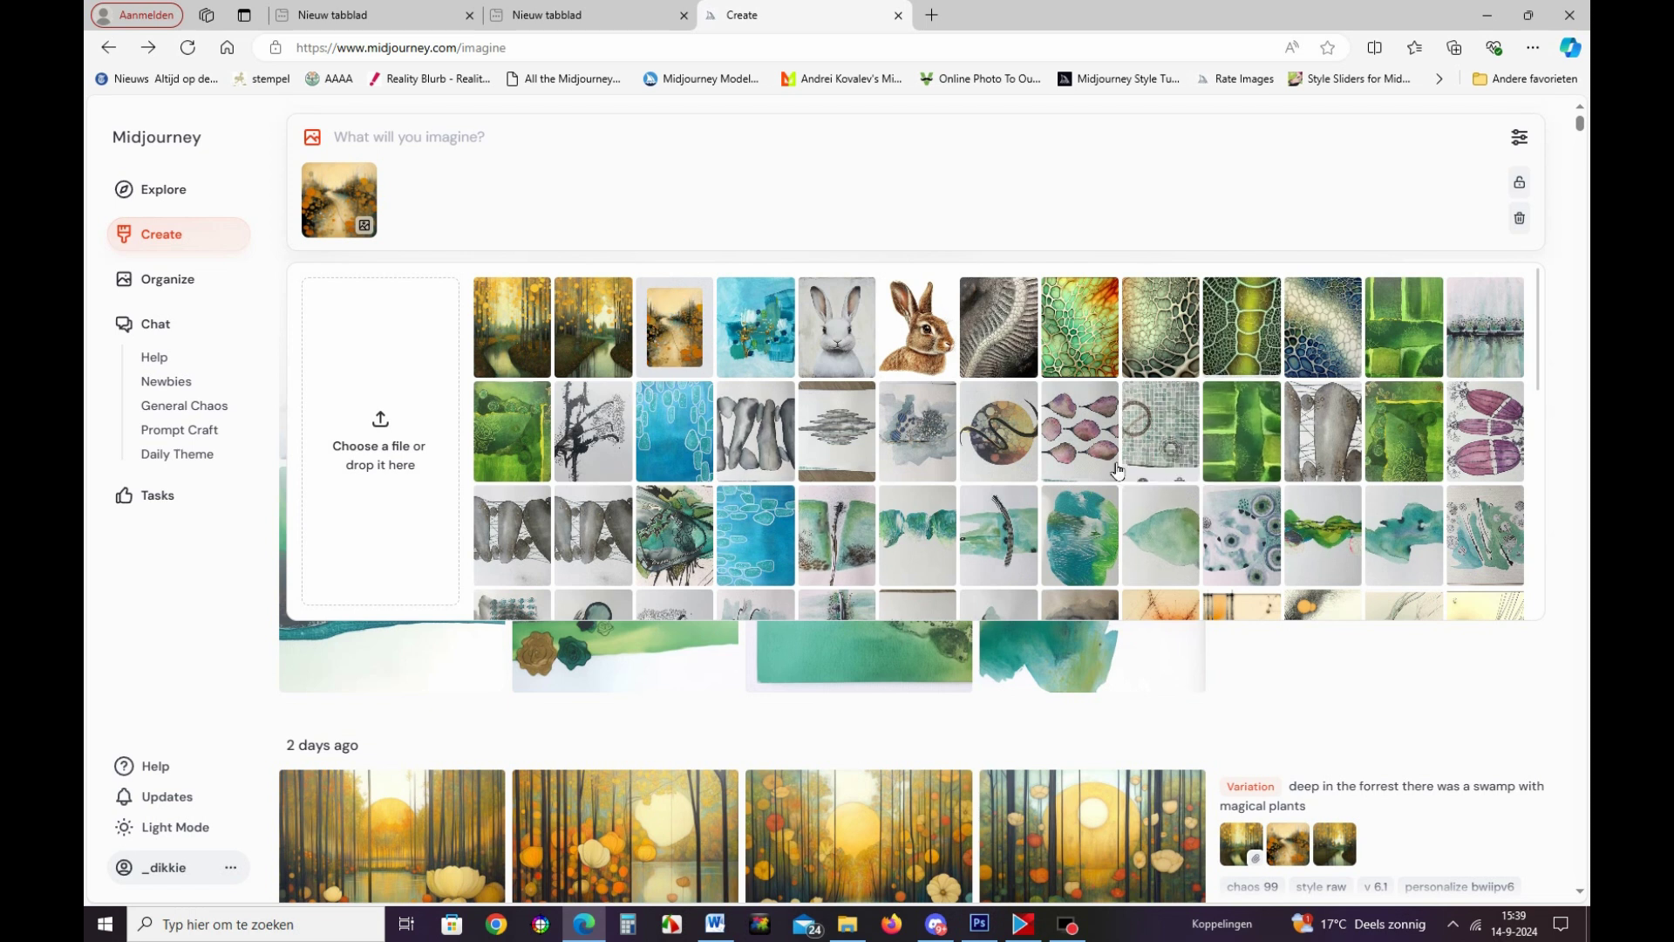
{"action": "left_click", "coordinate": [504, 421]}
{"action": "left_click", "coordinate": [1150, 586]}
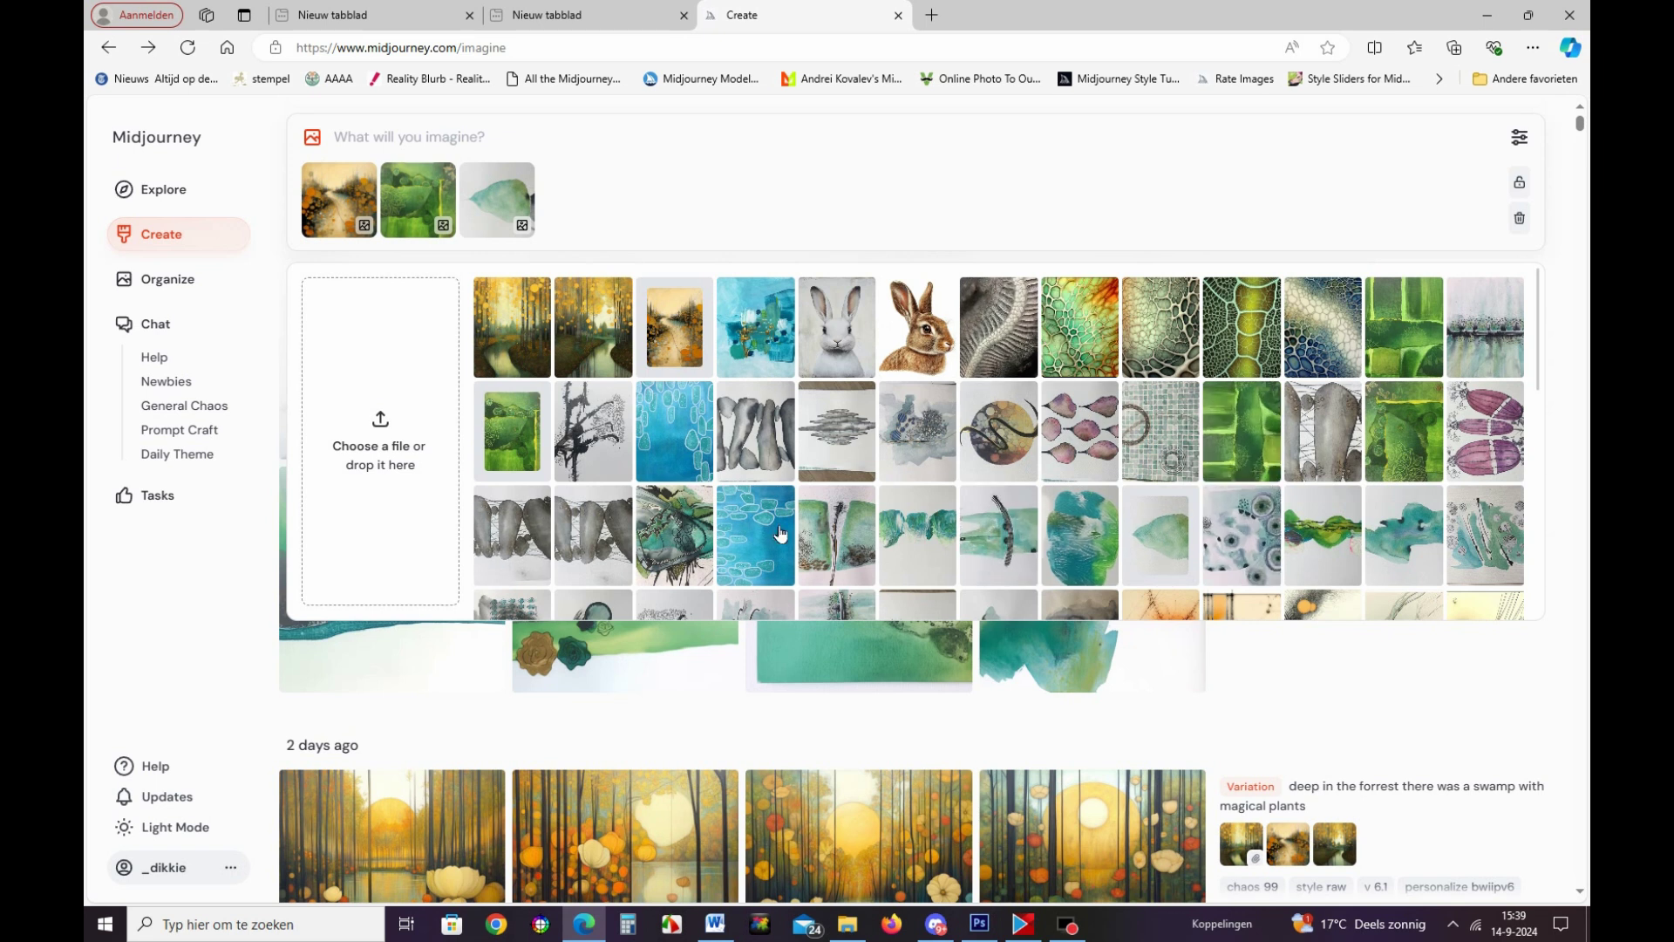
{"action": "scroll", "coordinate": [1001, 497], "scroll_direction": "down", "scroll_amount": 2}
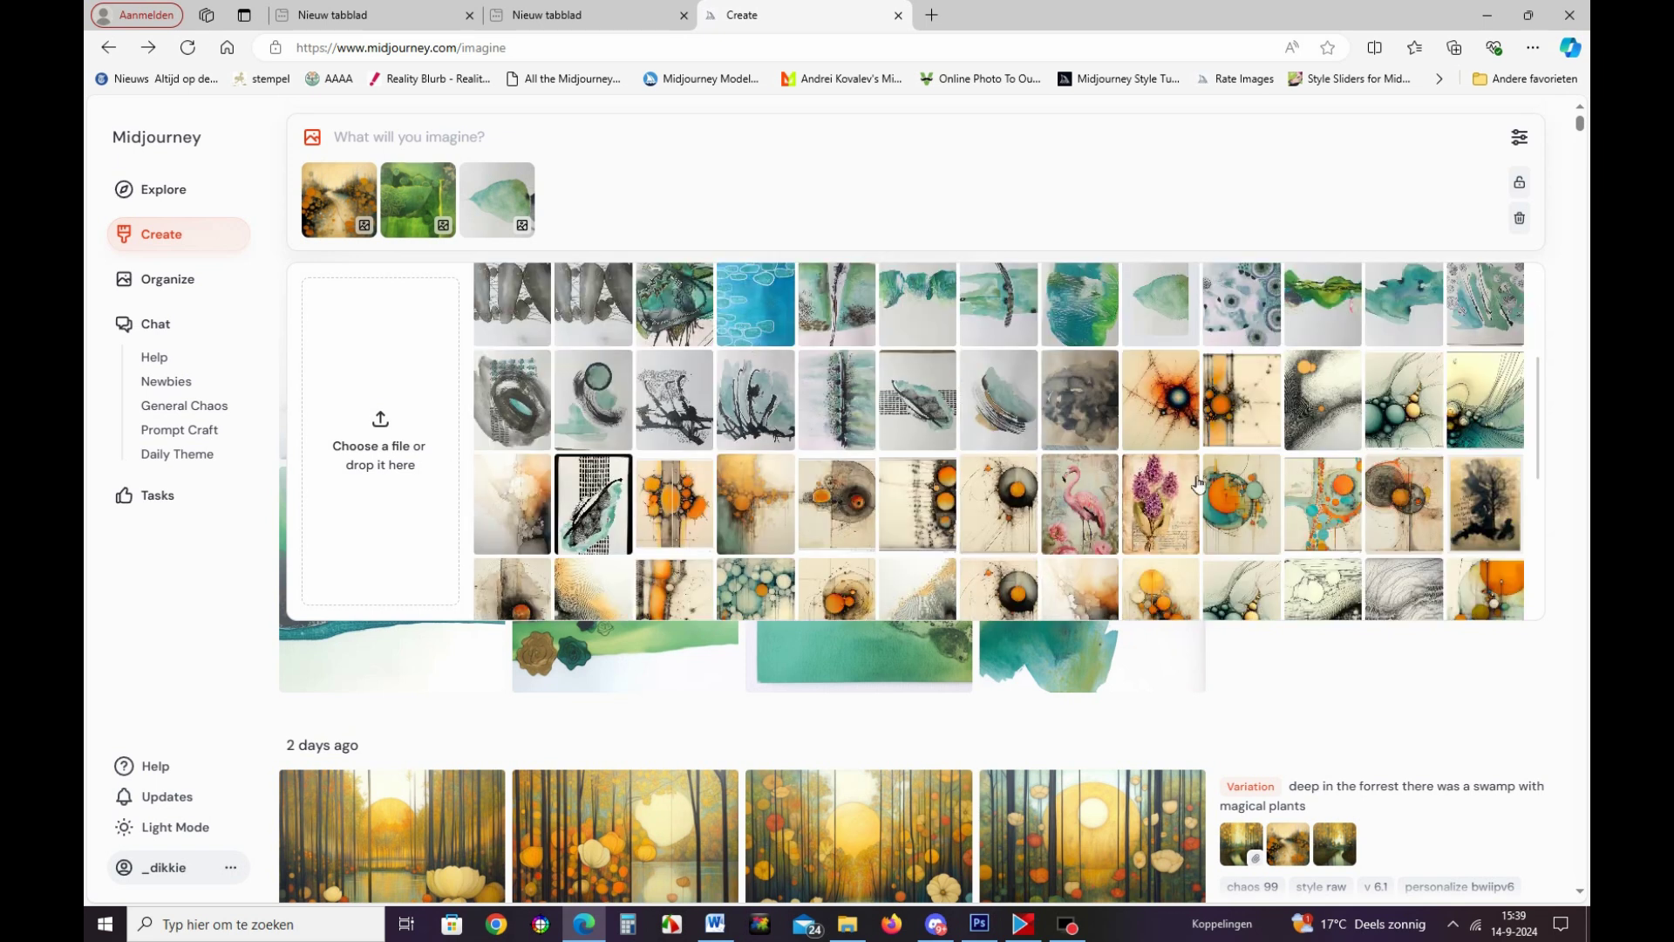
{"action": "left_click", "coordinate": [1419, 581]}
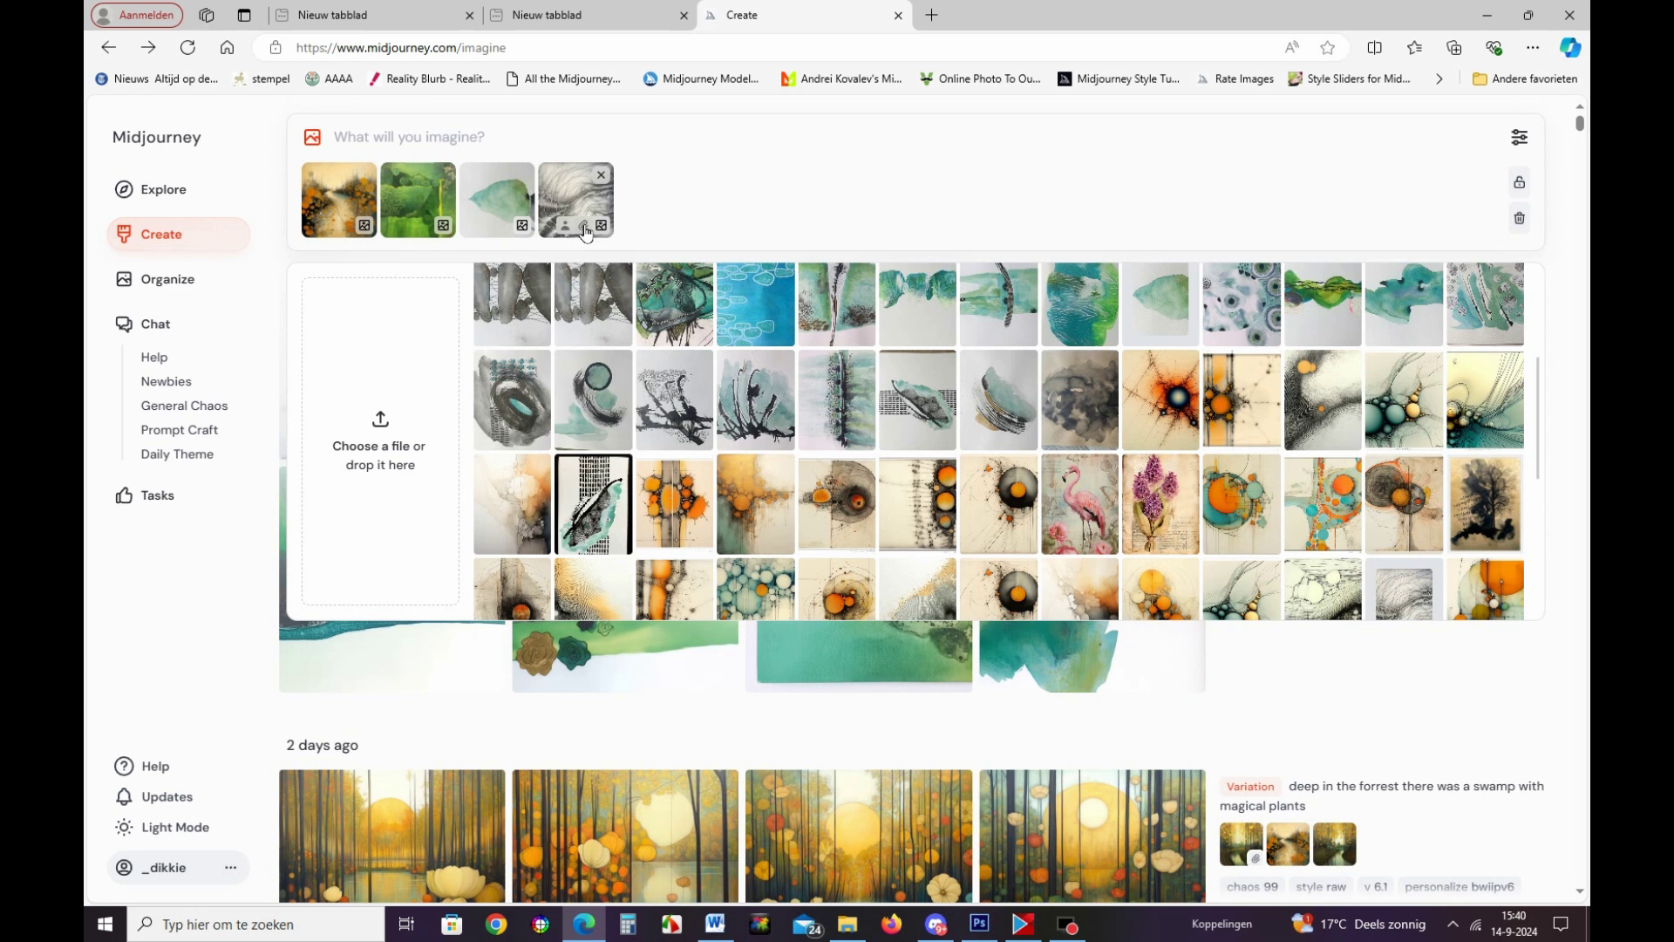
{"action": "left_click", "coordinate": [584, 225]}
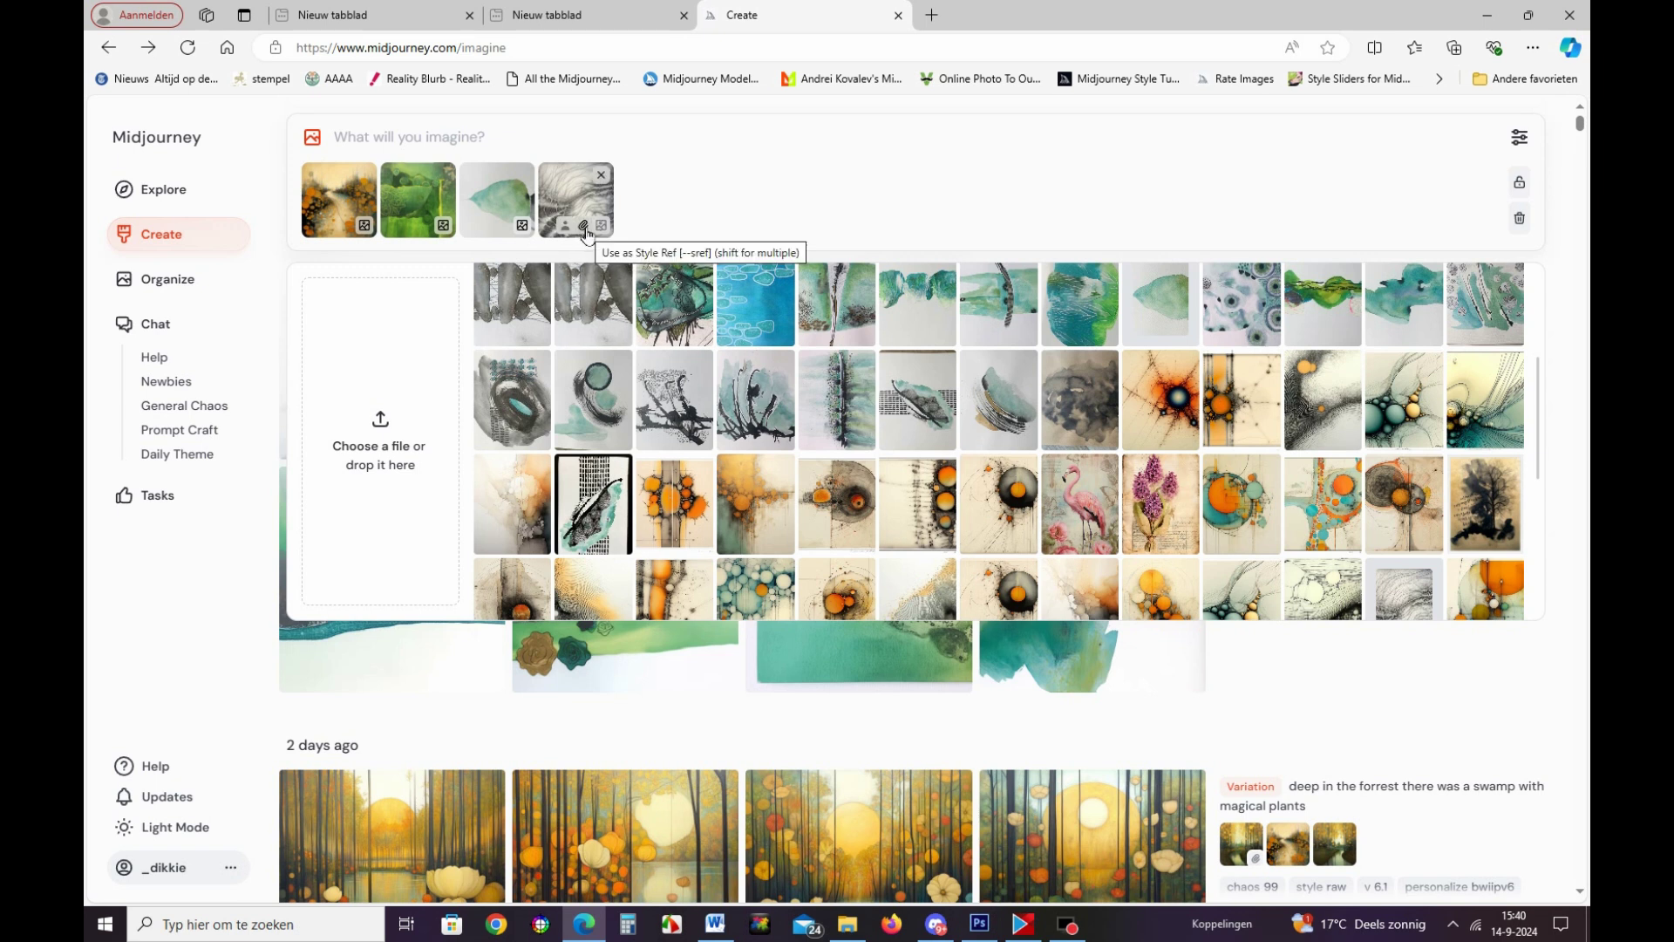
{"action": "left_click", "coordinate": [585, 228]}
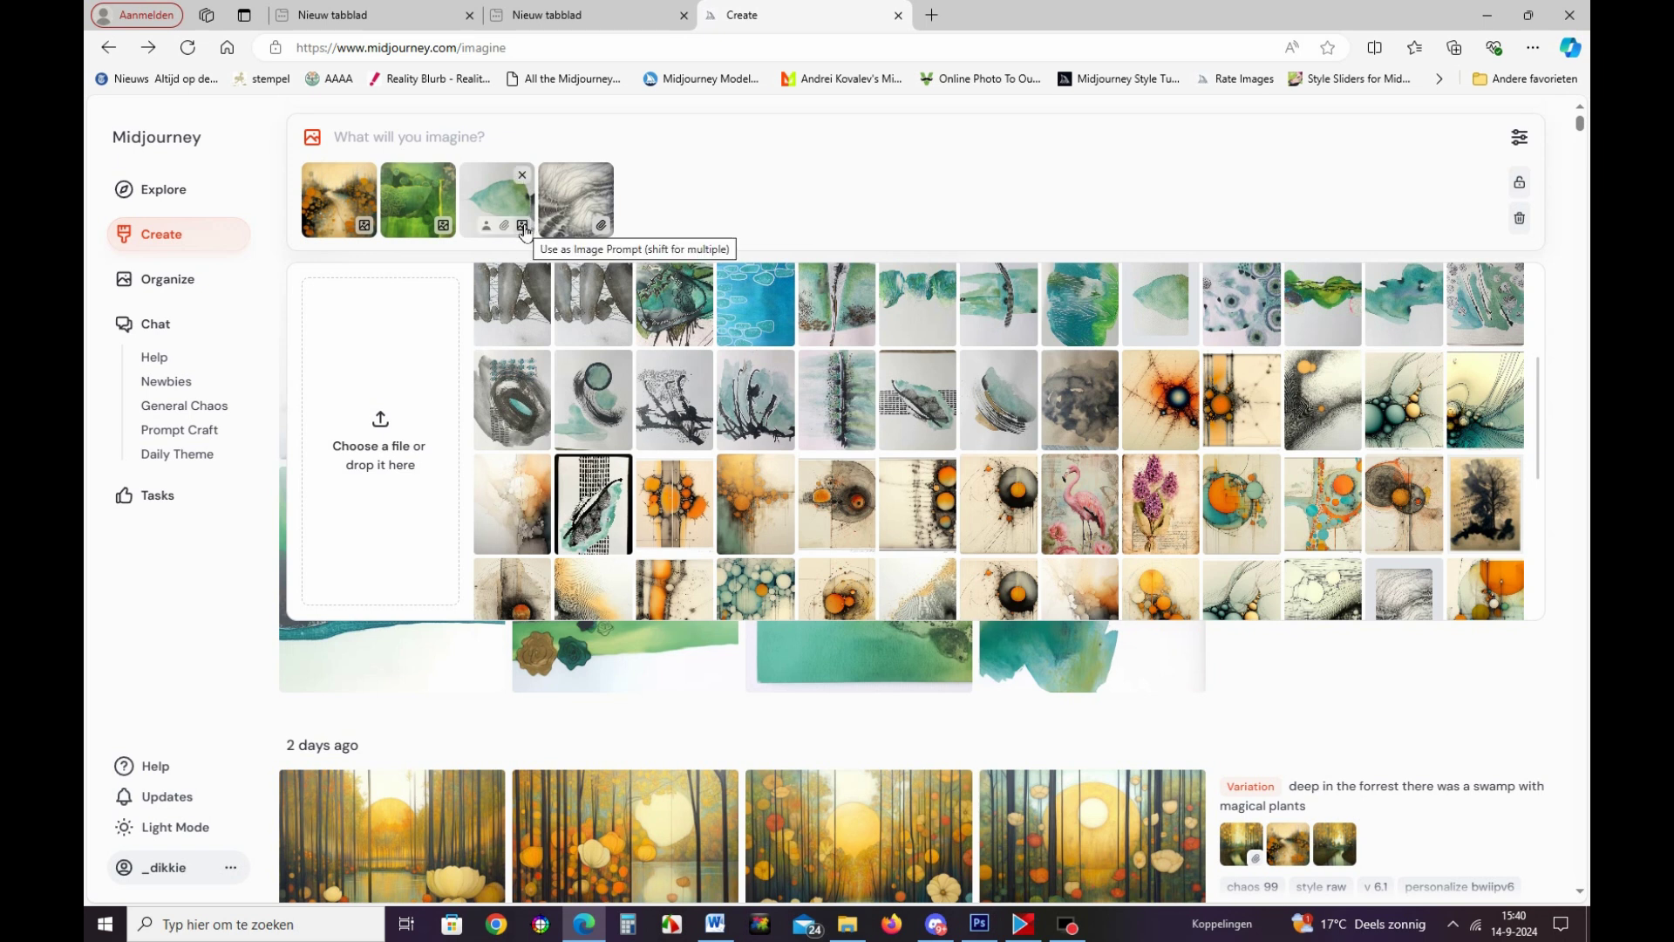
{"action": "left_click", "coordinate": [523, 228]}
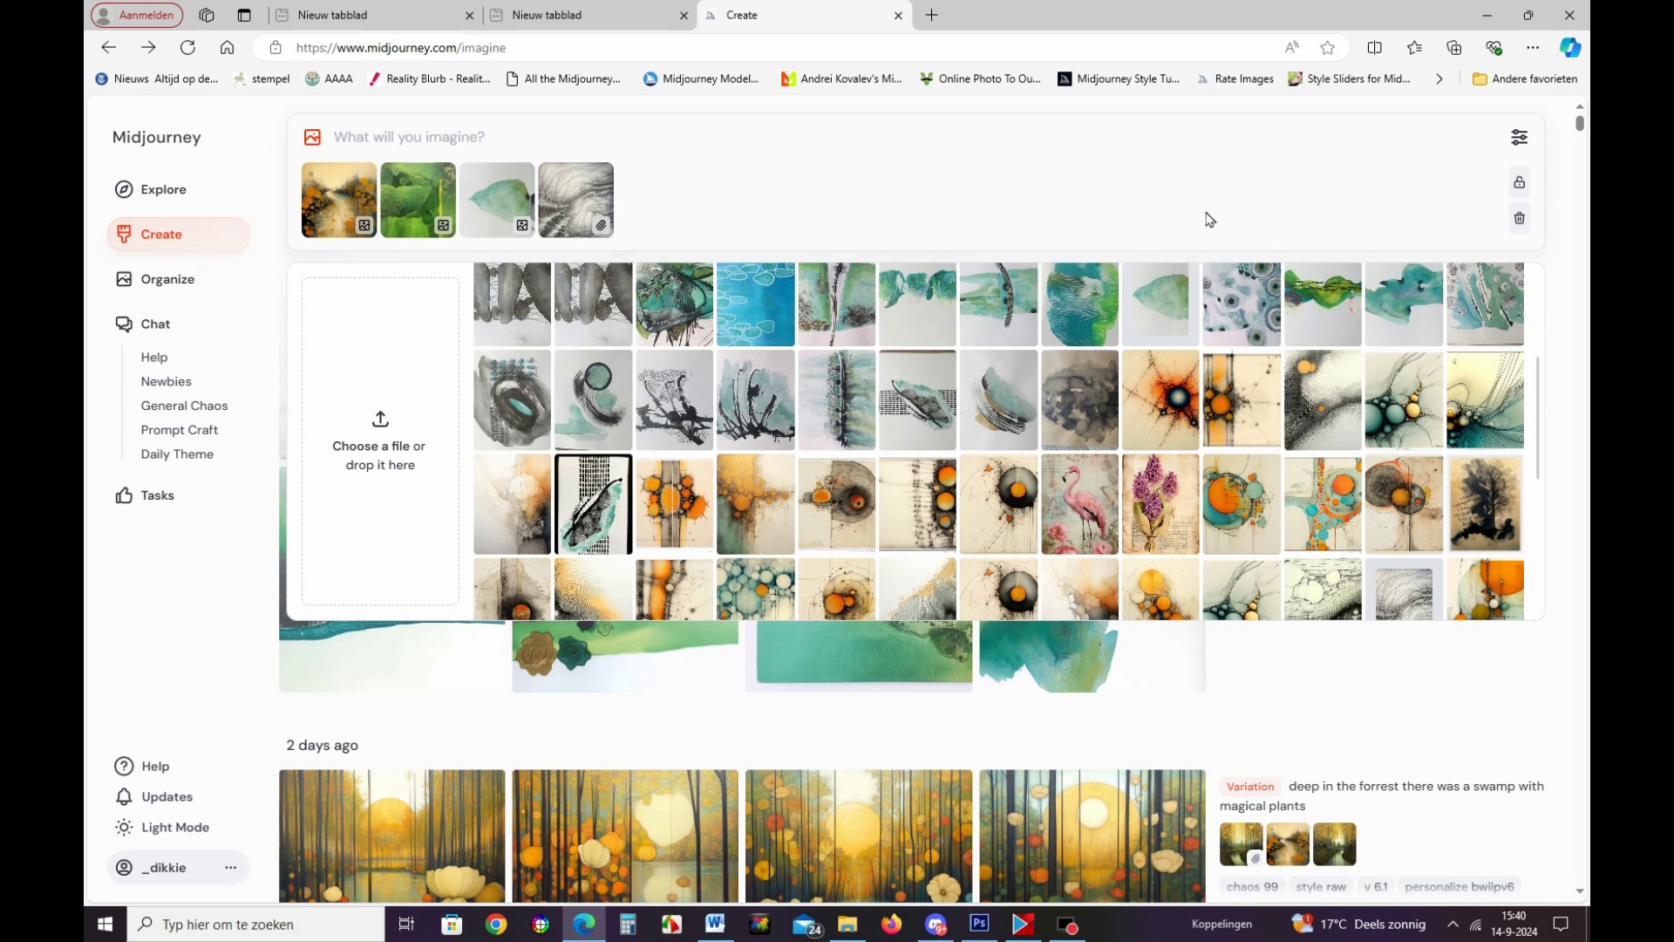
Submit the 'landscape trees waterfall flowers' prompt and close the picker to reveal the feed.
{"action": "left_click", "coordinate": [379, 140]}
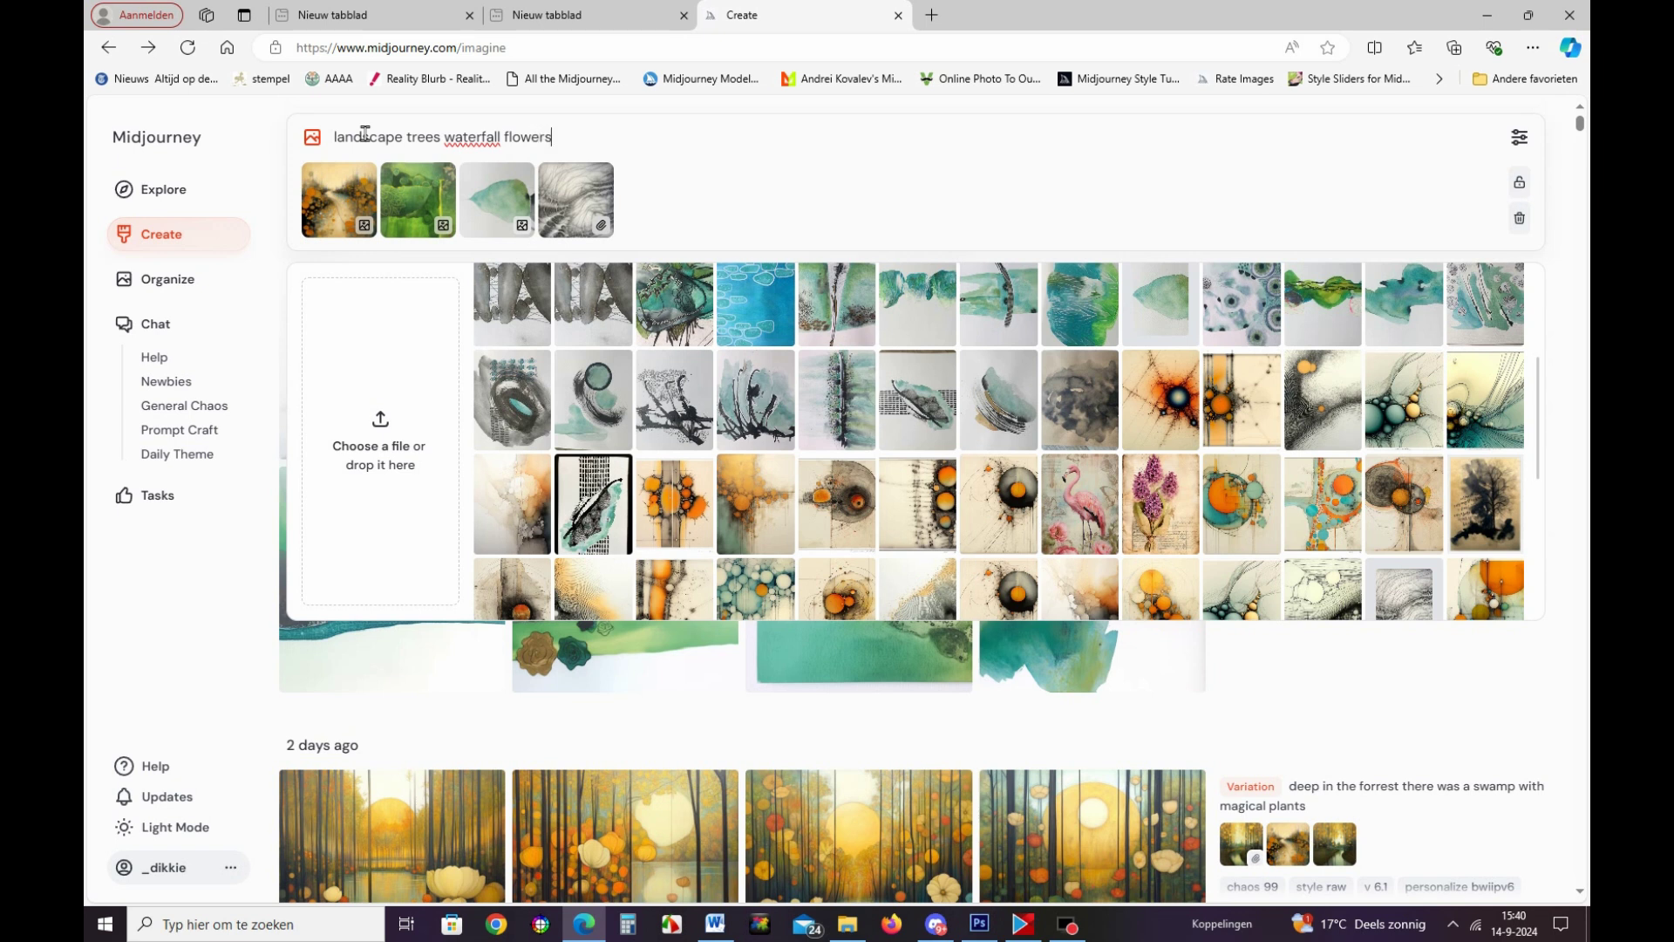
{"action": "key", "text": "Return"}
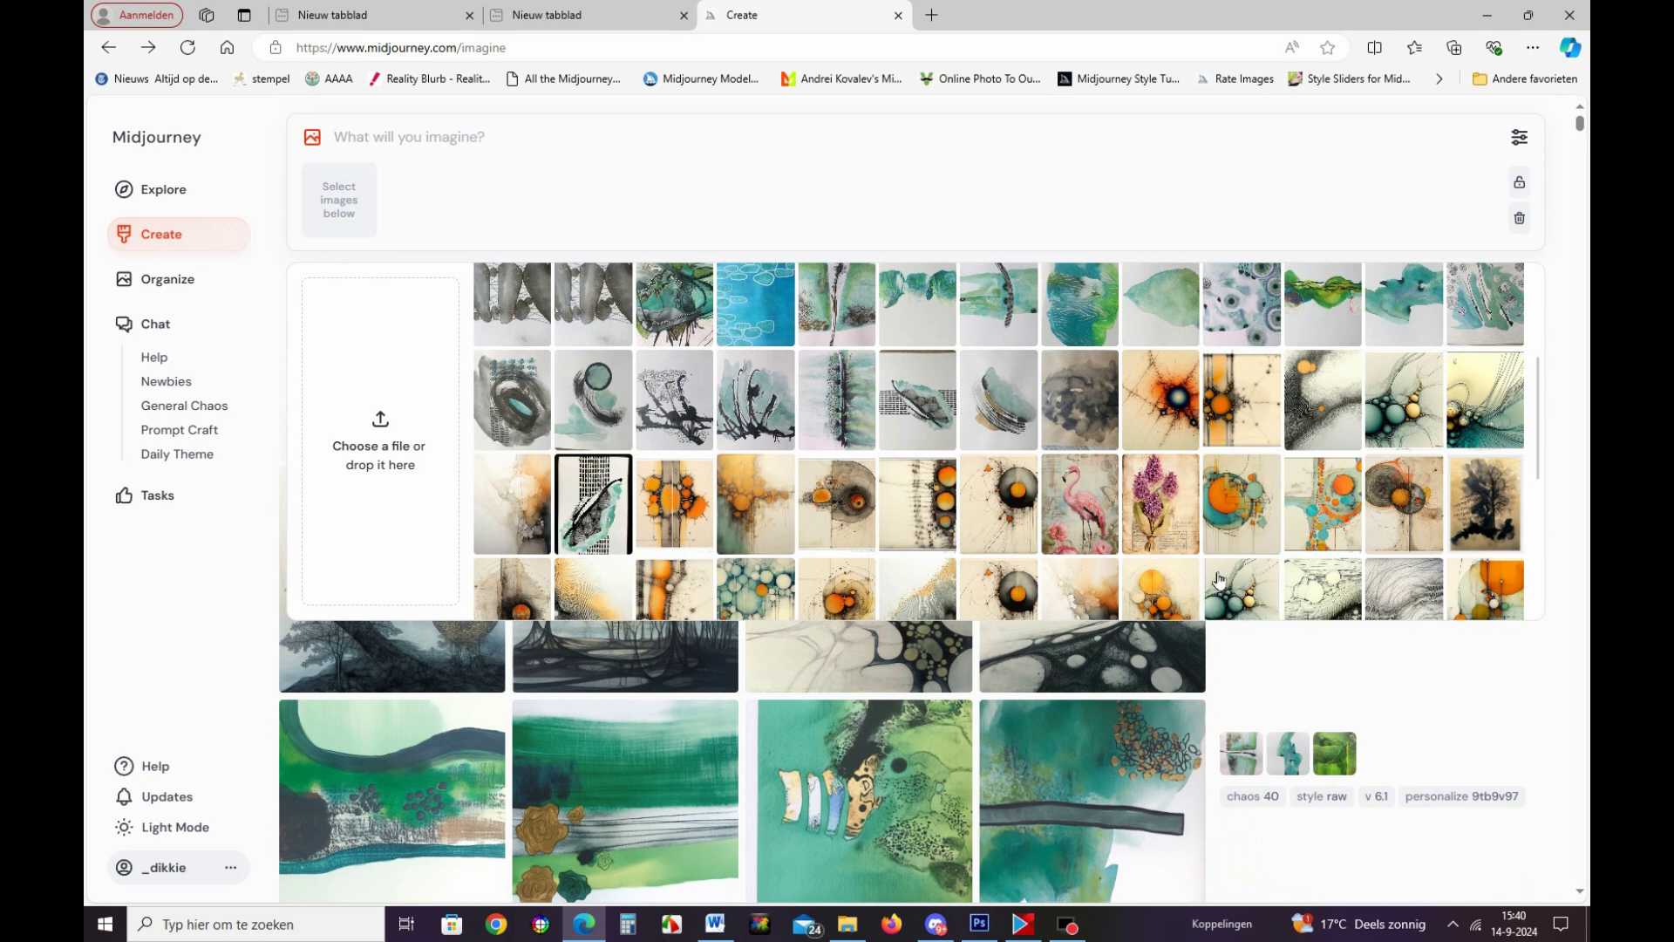
{"action": "mouse_move", "coordinate": [1323, 401]}
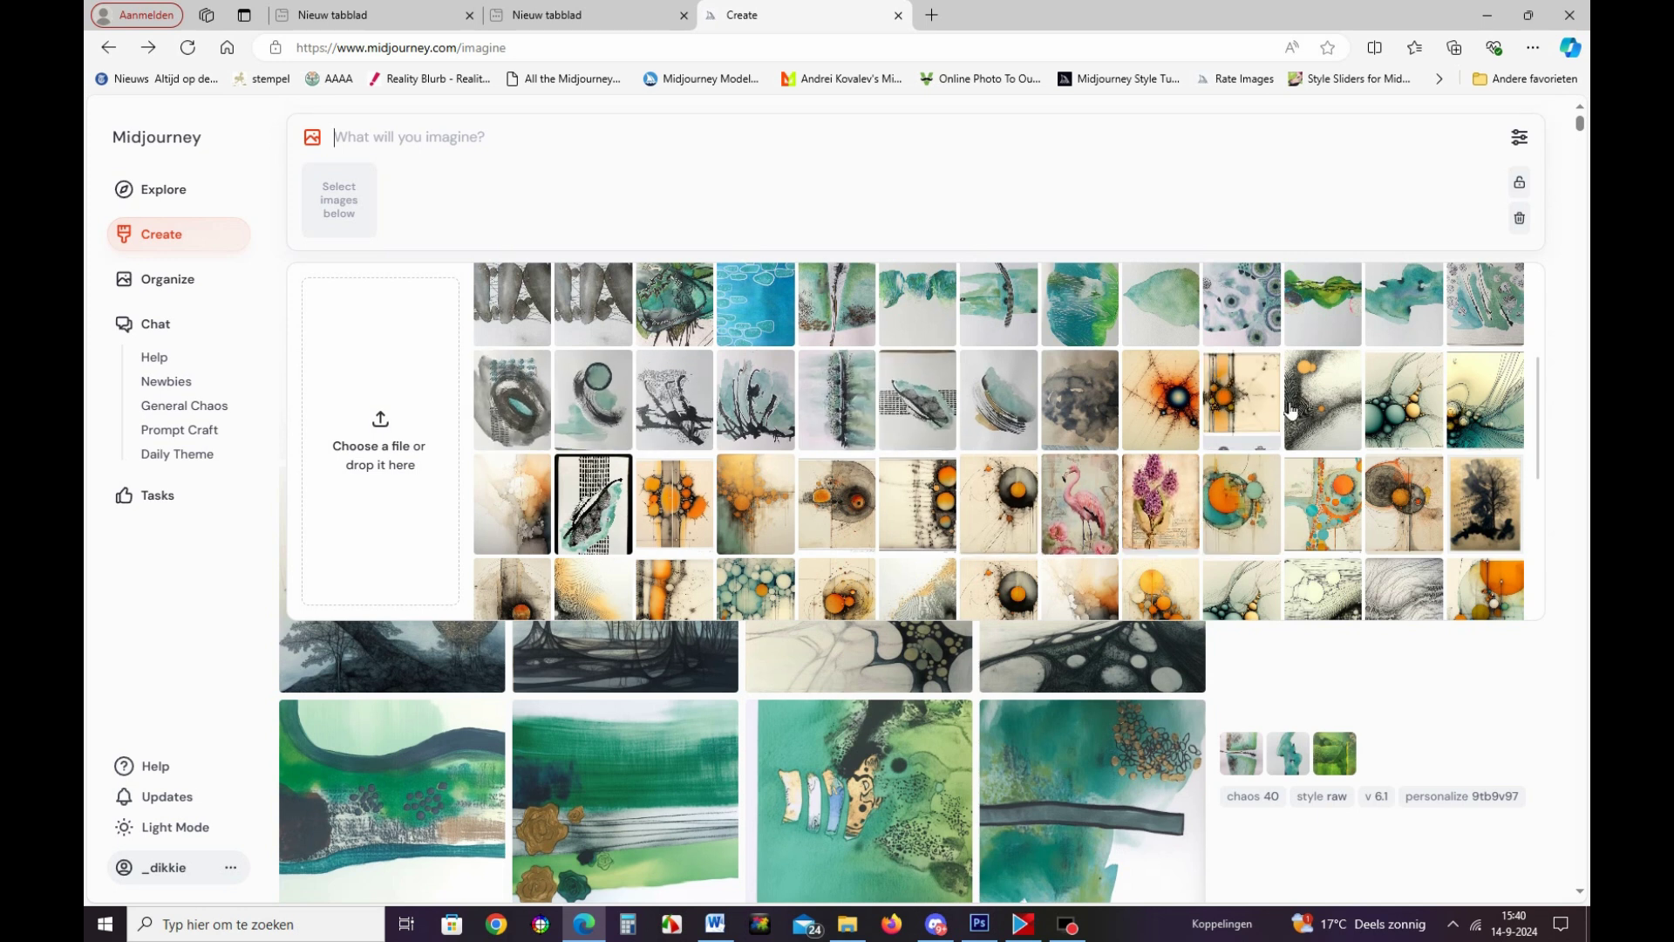
{"action": "left_click", "coordinate": [1396, 693]}
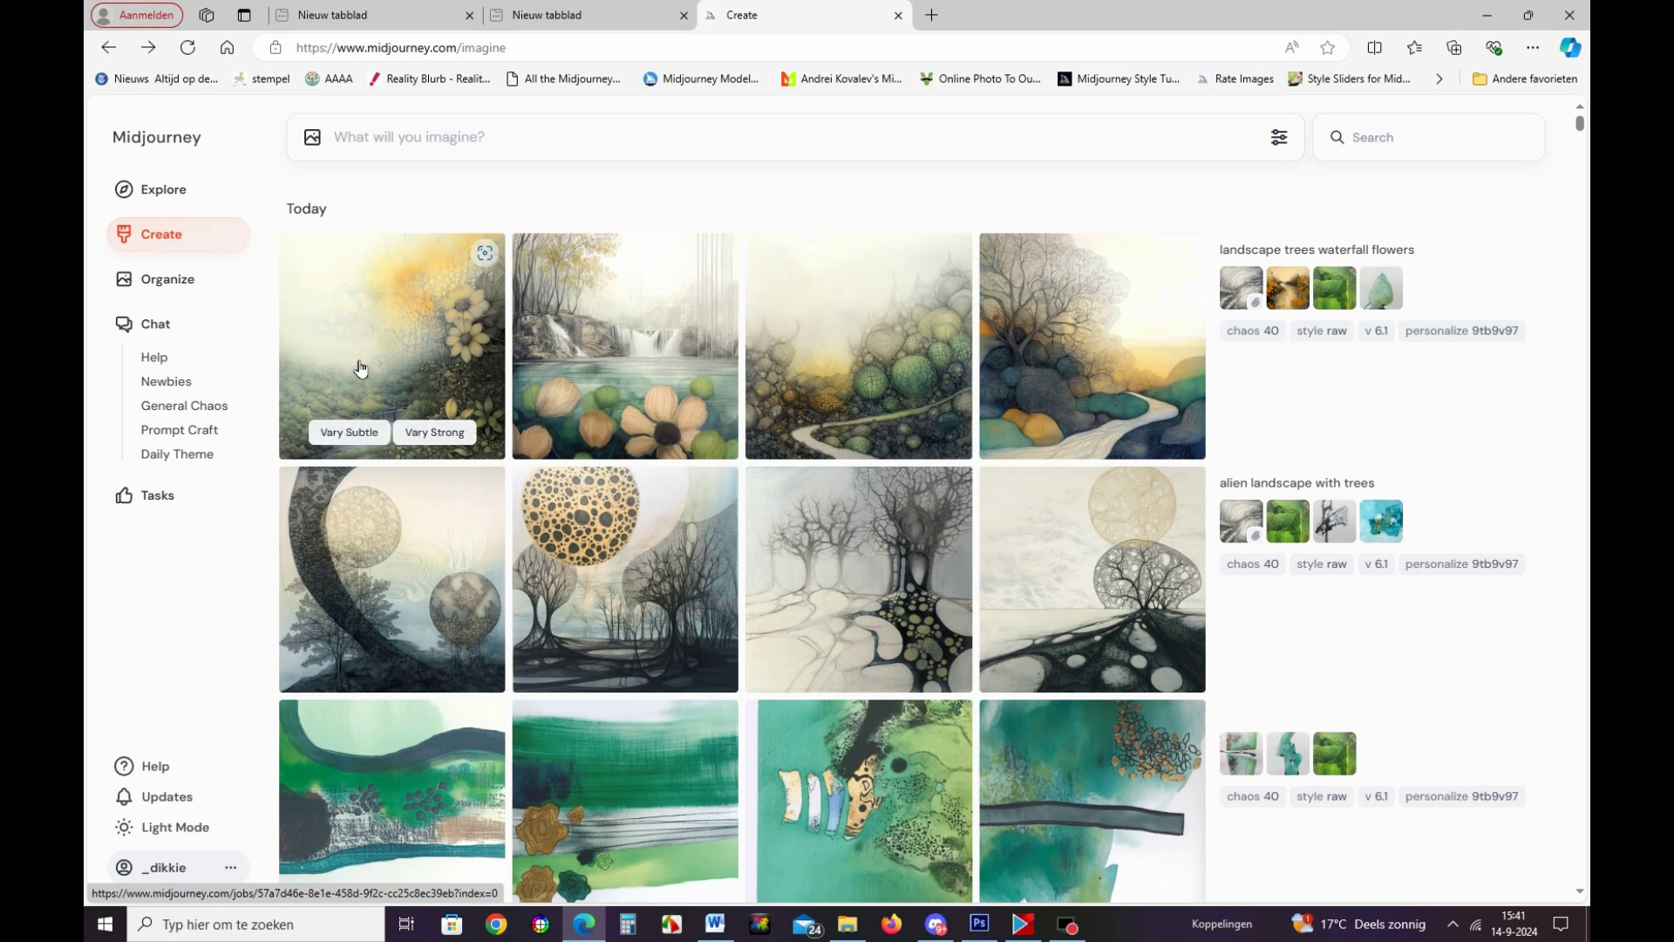
{"action": "left_click", "coordinate": [358, 358]}
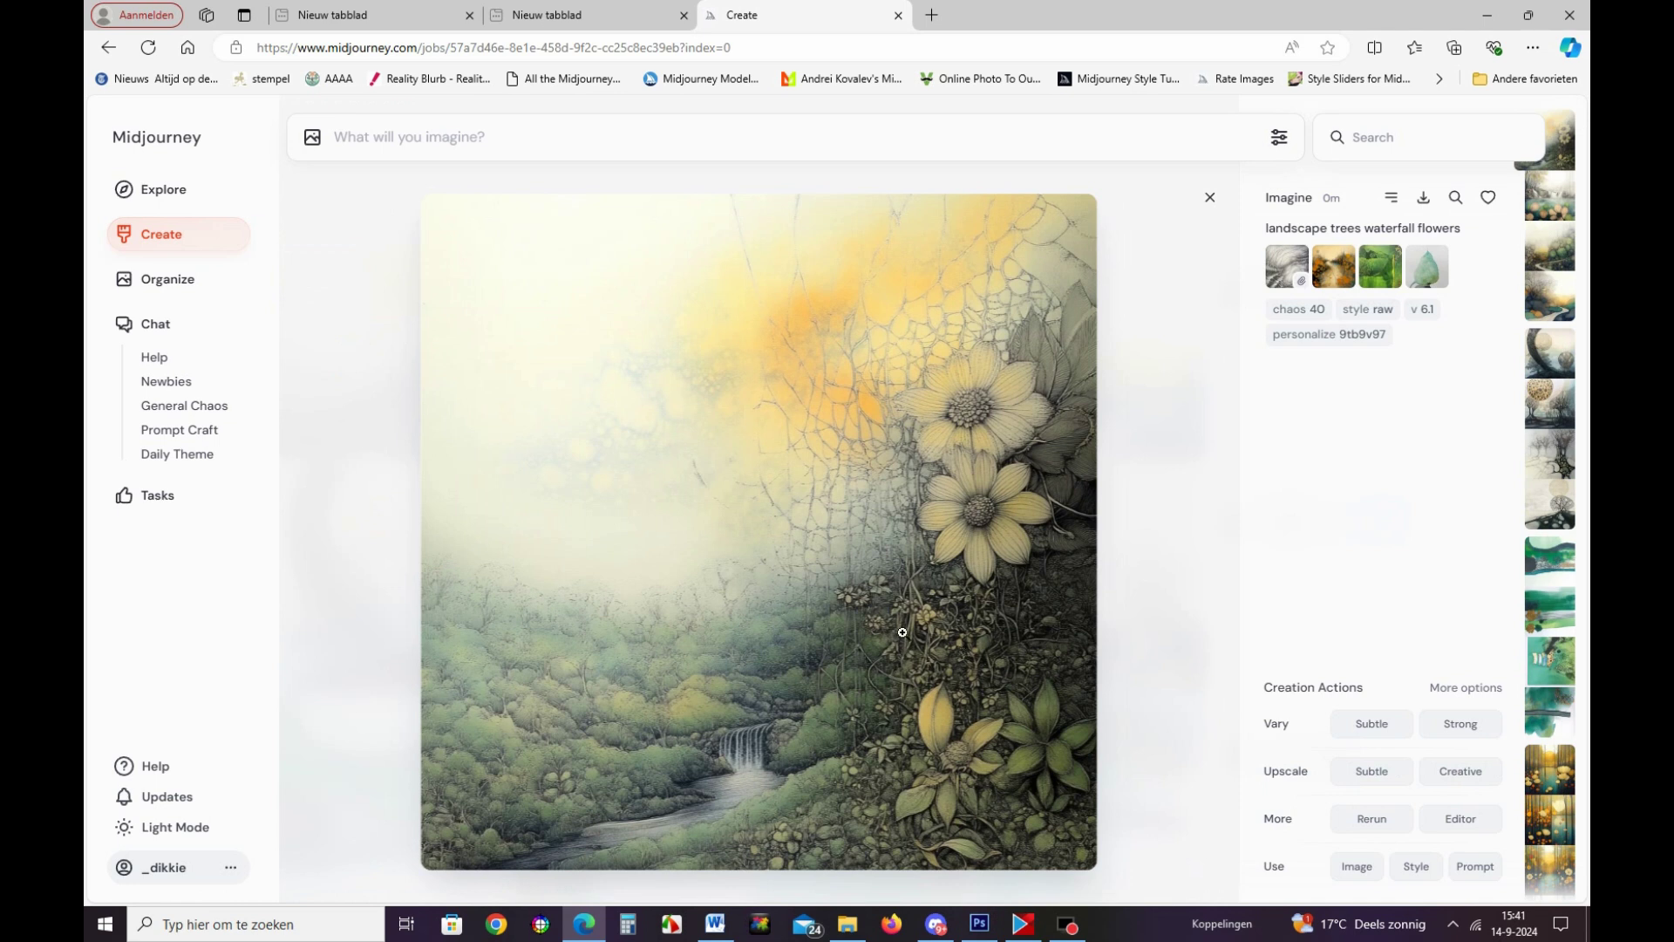
{"action": "left_click", "coordinate": [763, 647]}
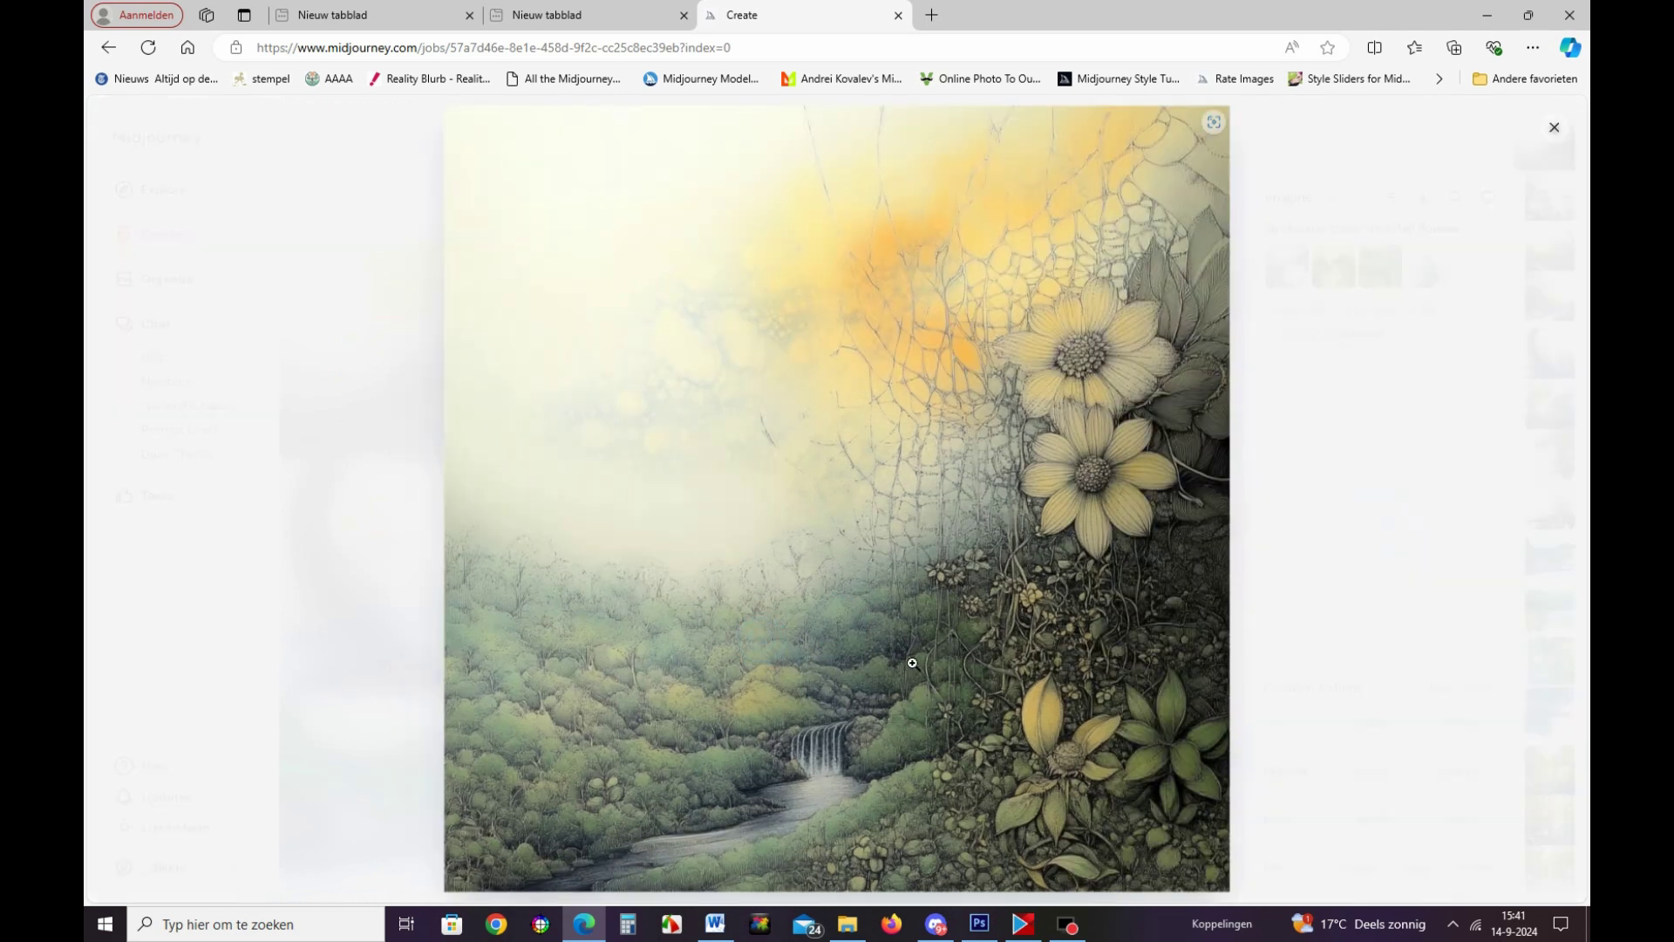
{"action": "left_click", "coordinate": [109, 47]}
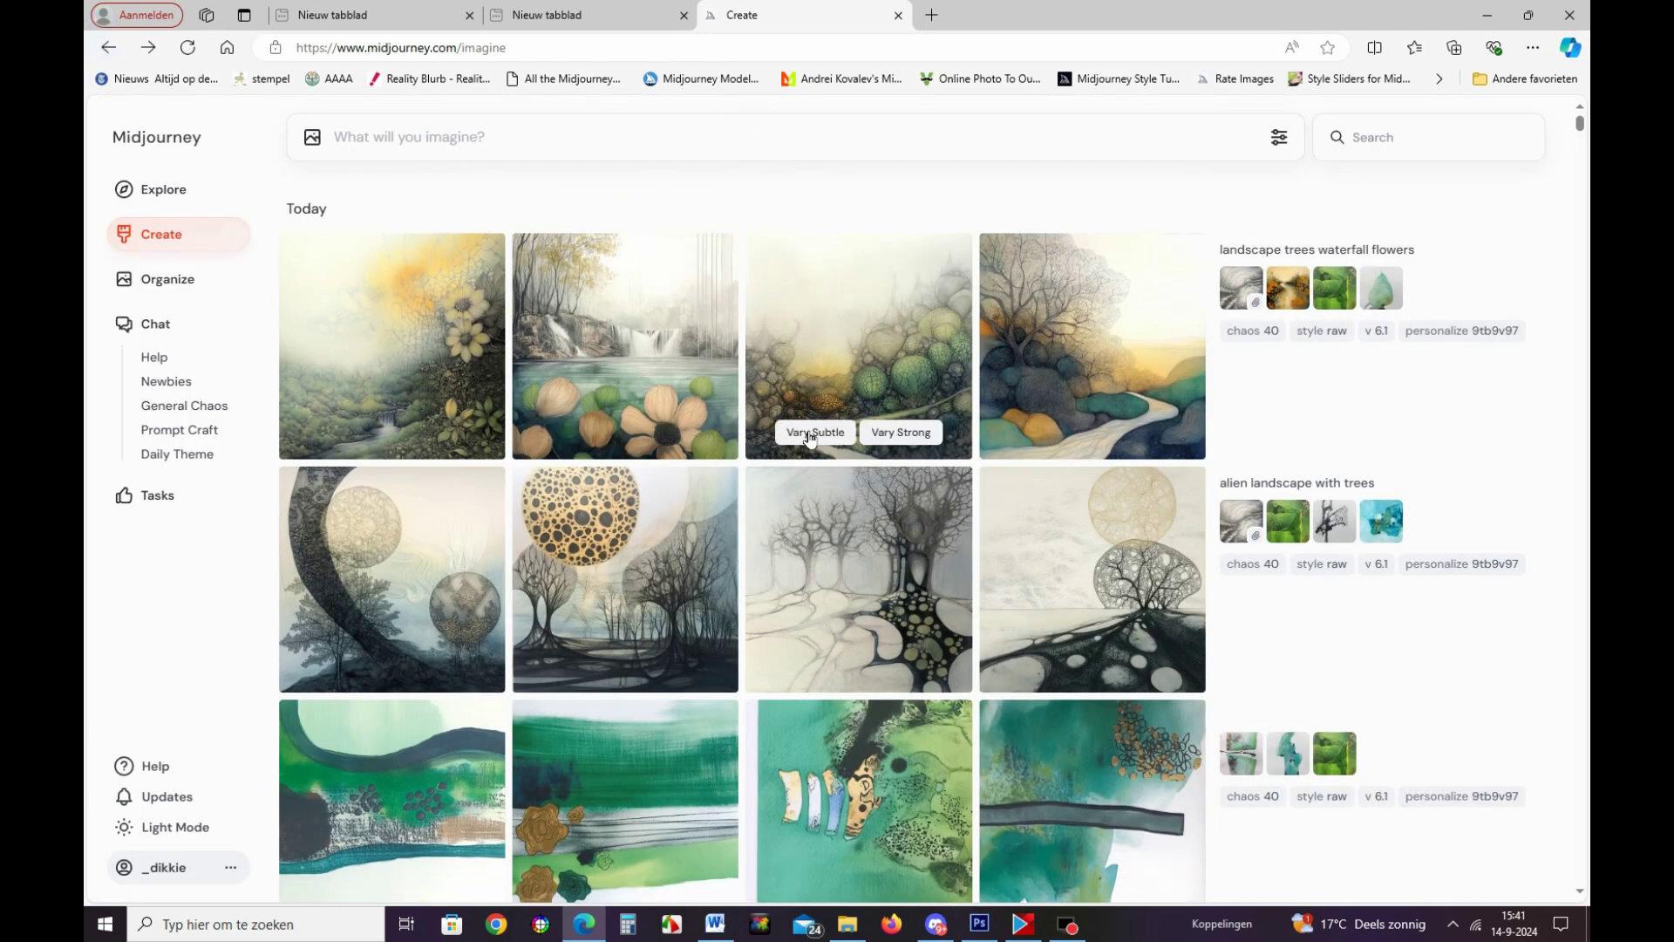
{"action": "left_click", "coordinate": [664, 347]}
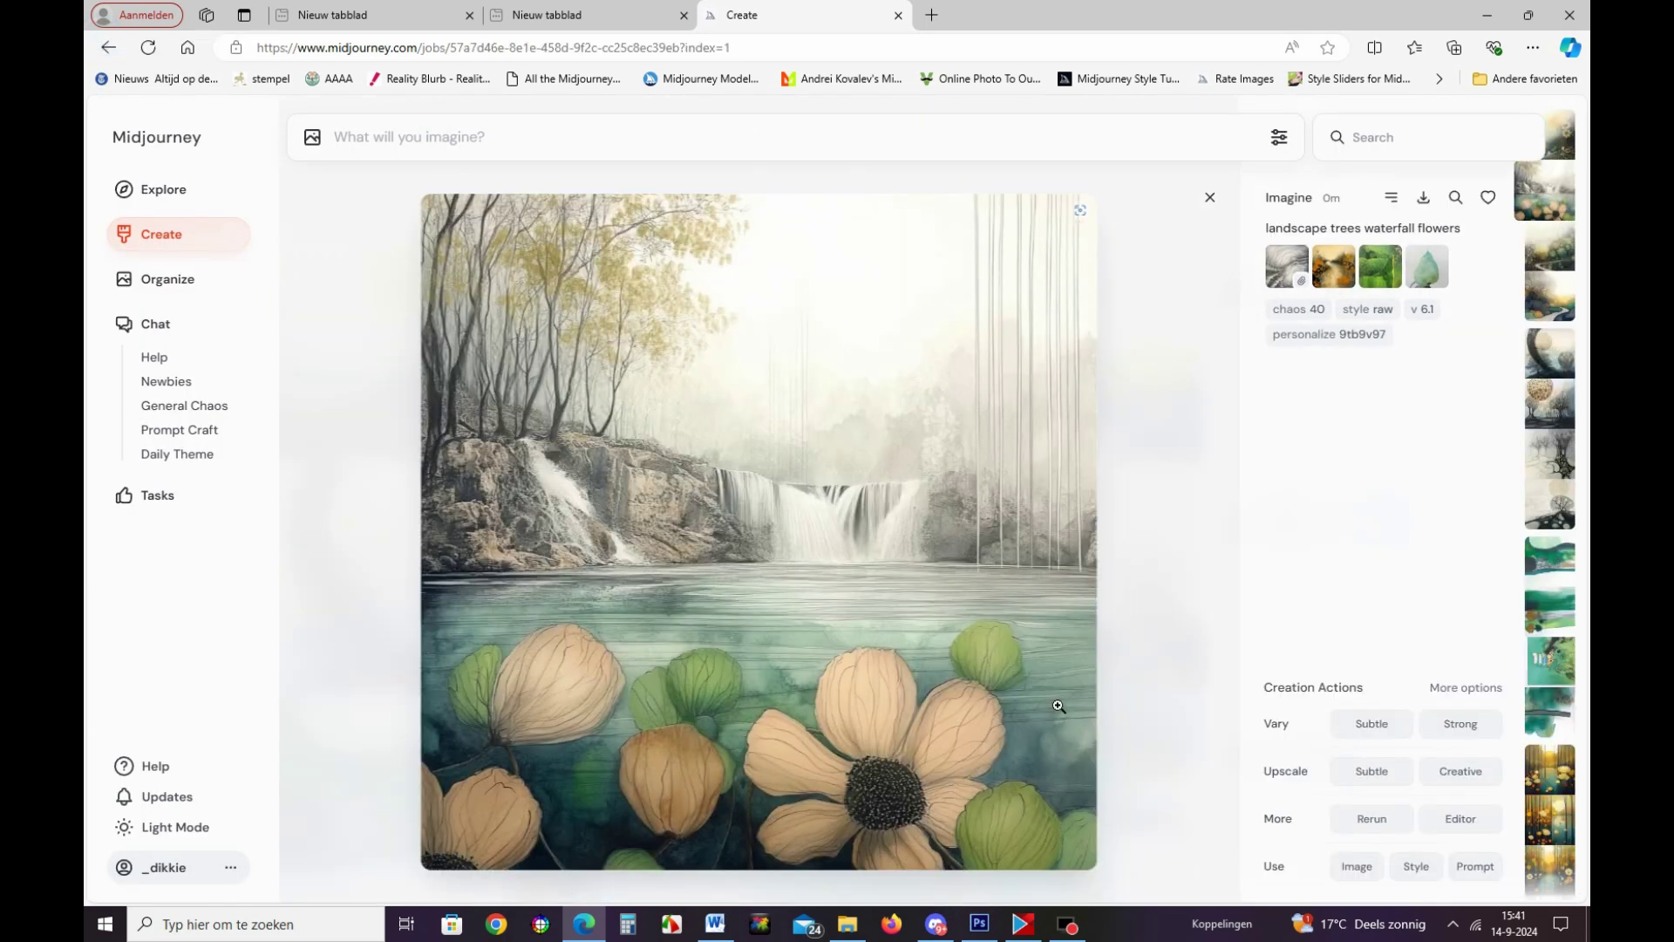
{"action": "left_click", "coordinate": [109, 48]}
{"action": "left_click", "coordinate": [901, 396]}
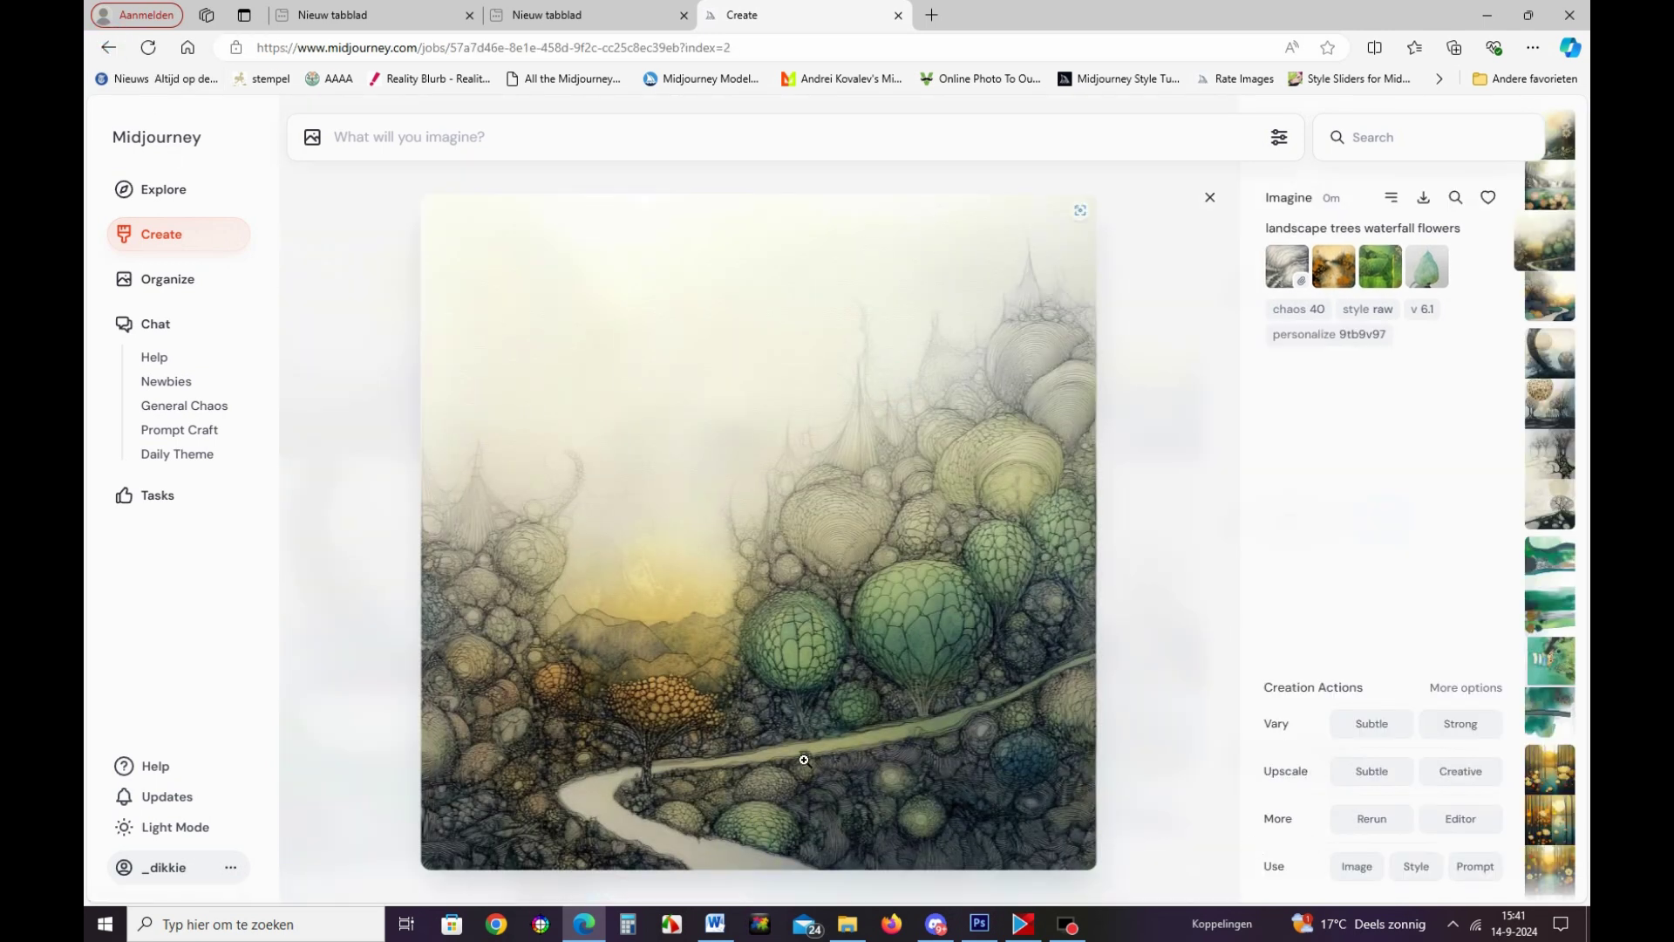
{"action": "left_click", "coordinate": [109, 47]}
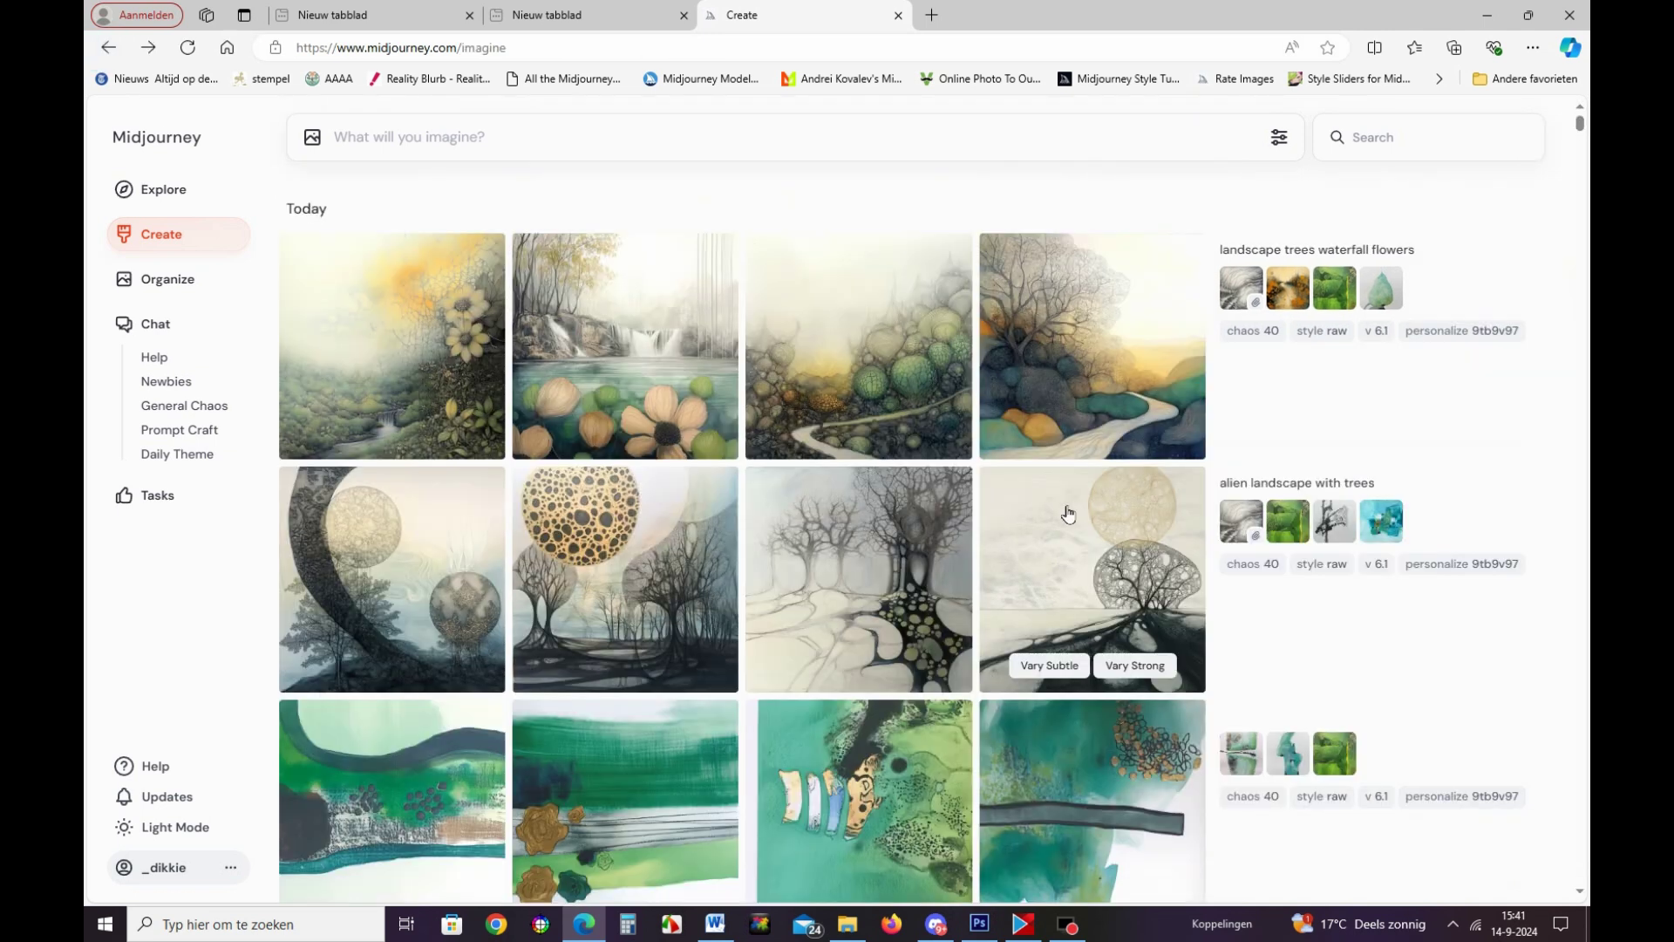
{"action": "left_click", "coordinate": [1079, 372]}
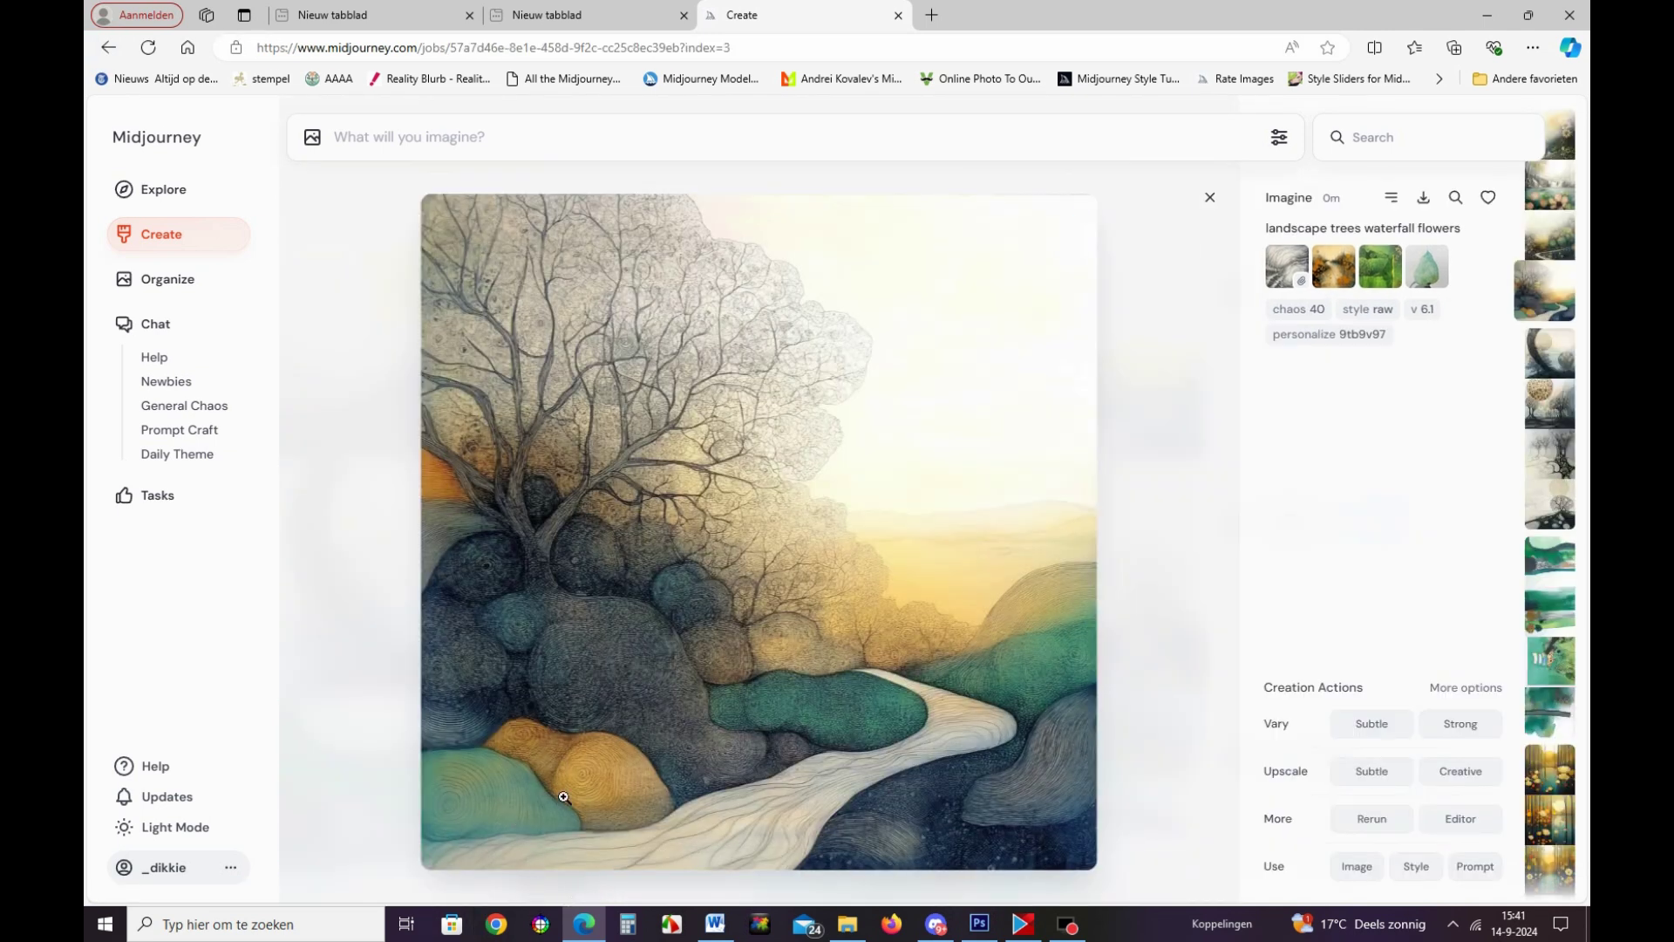
{"action": "left_click", "coordinate": [109, 47]}
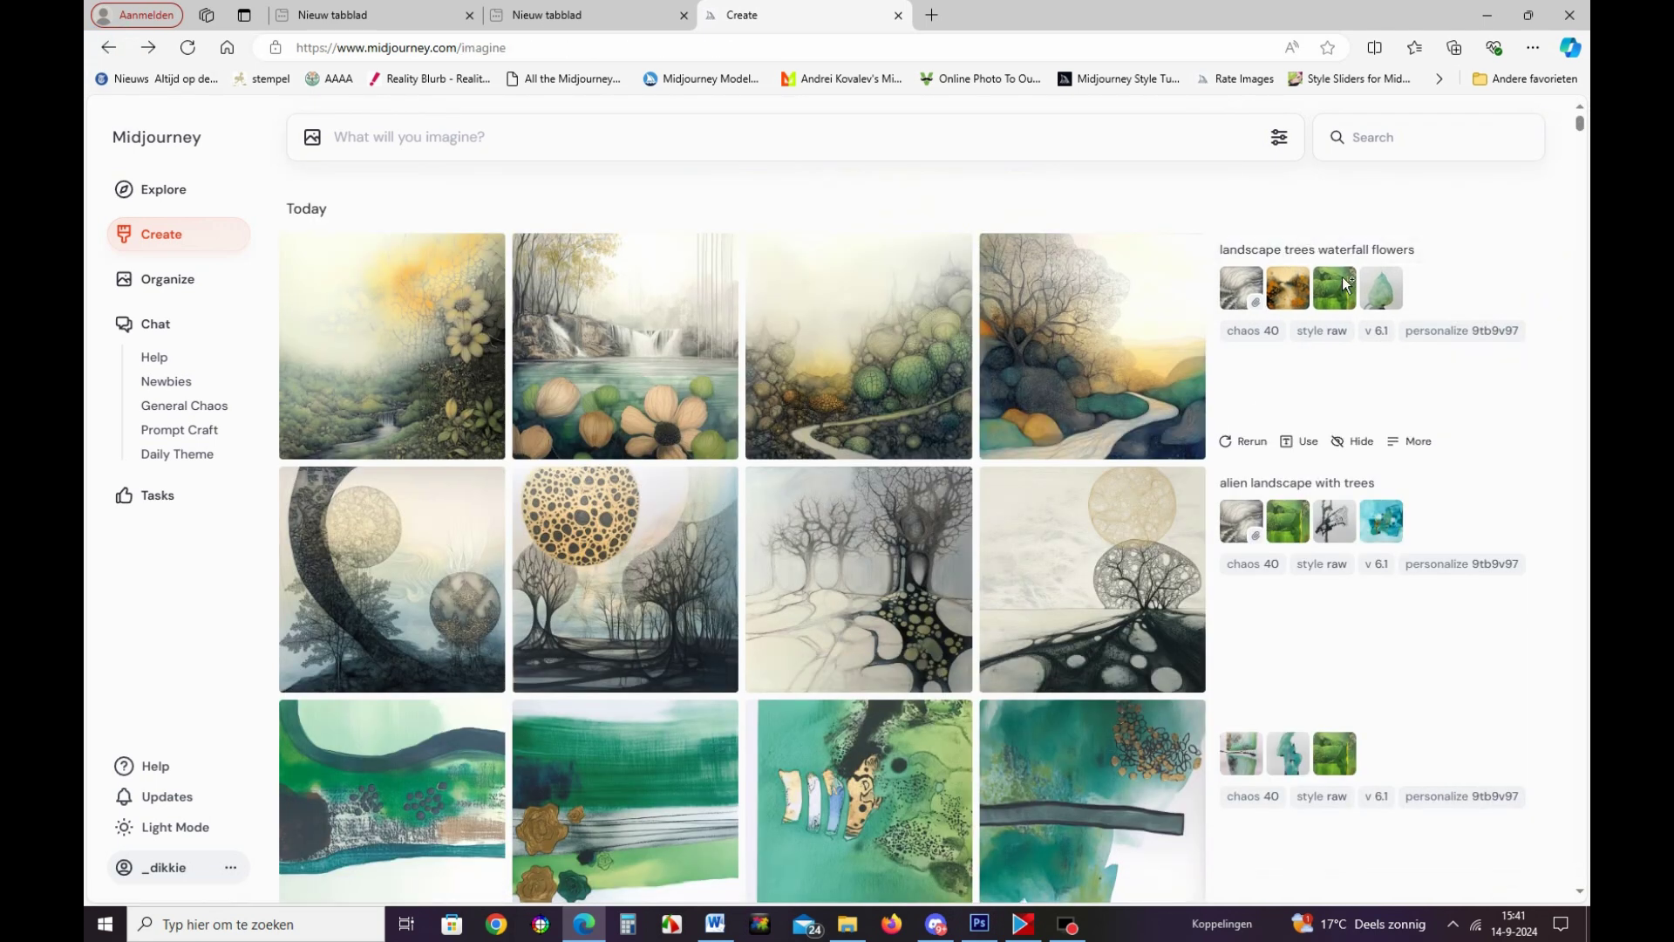
Rerun the waterfall flowers grid and load its prompt and references for editing.
{"action": "mouse_move", "coordinate": [1361, 367]}
{"action": "left_click", "coordinate": [1255, 445]}
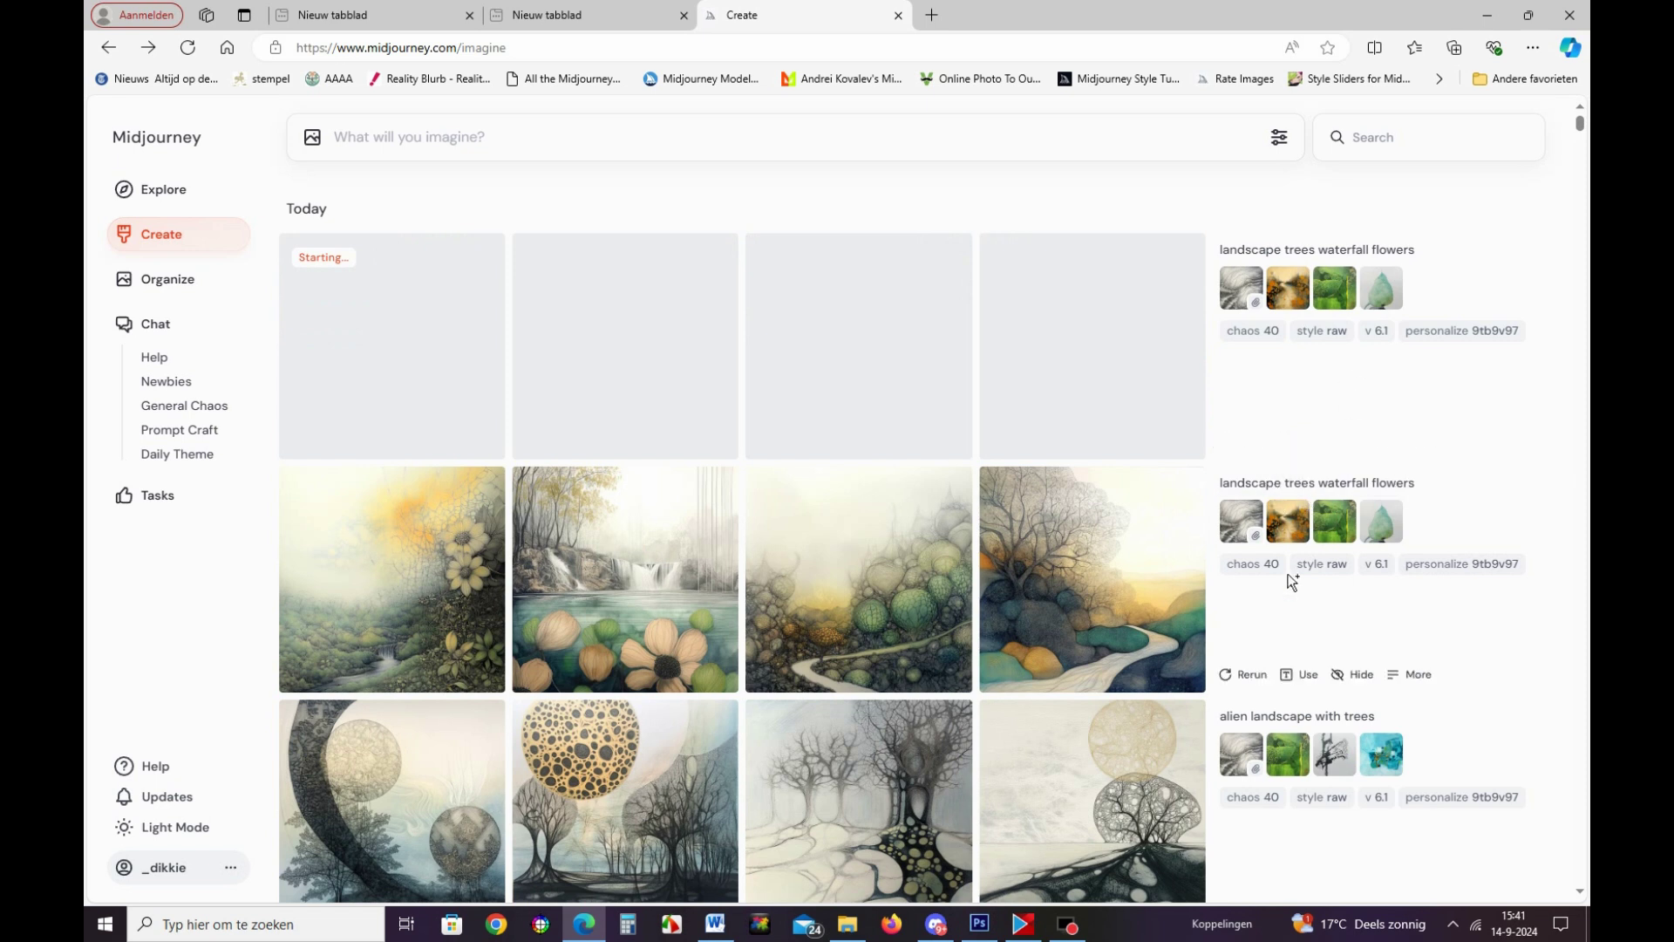
{"action": "left_click", "coordinate": [1300, 674]}
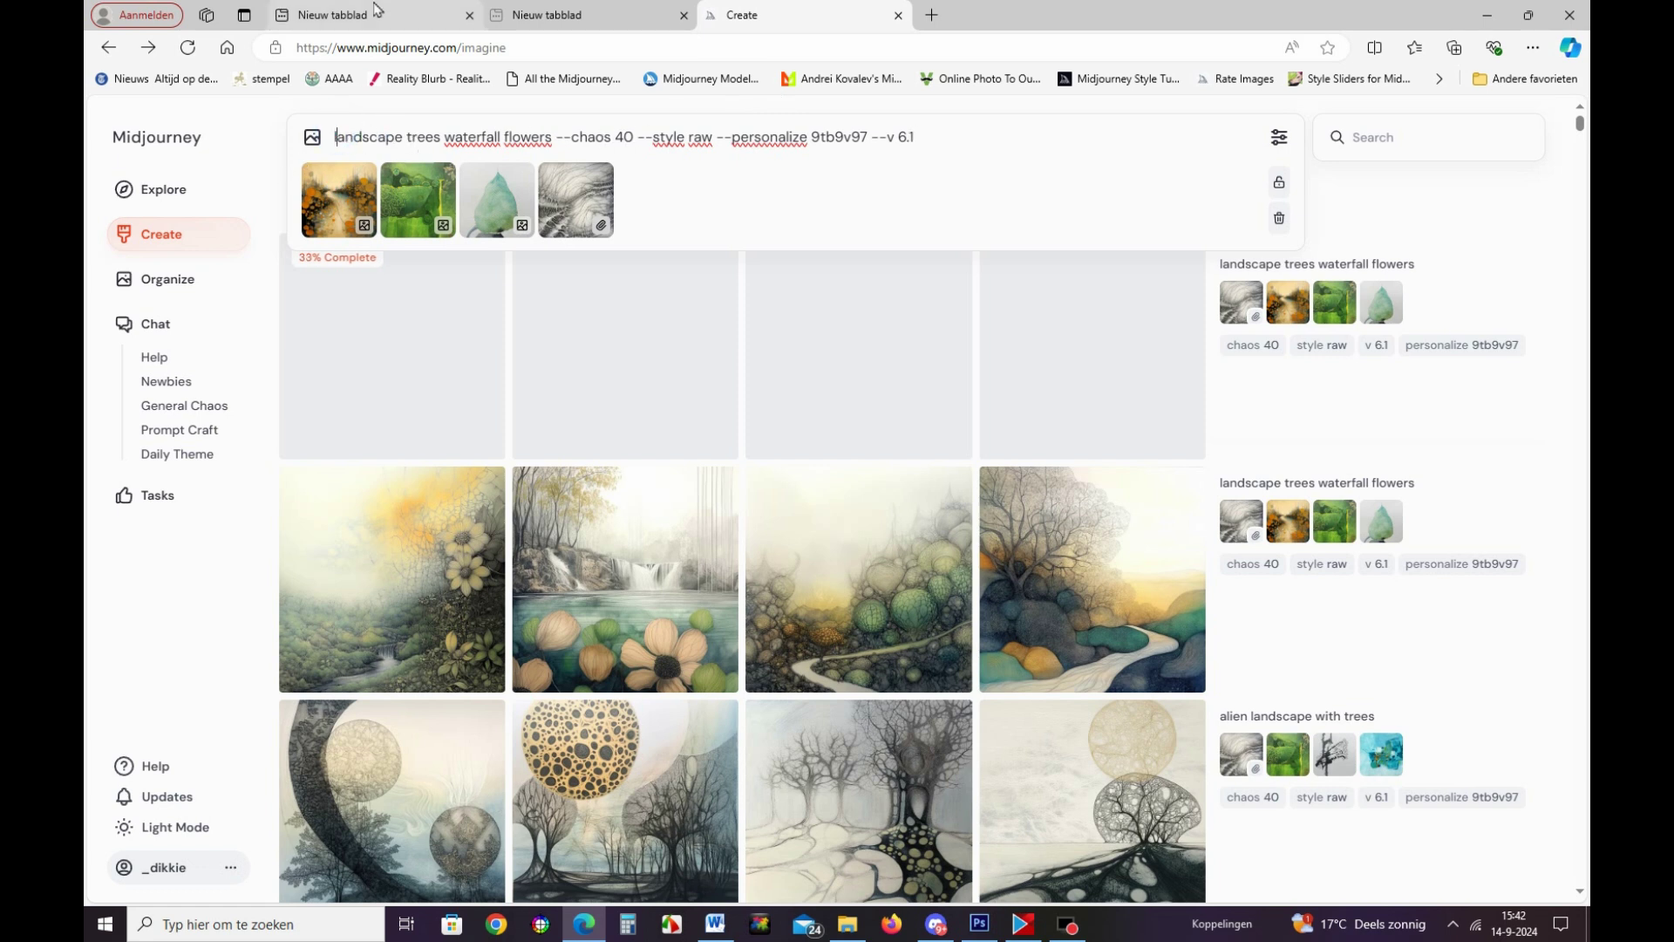
{"action": "type", "text": "Abst"}
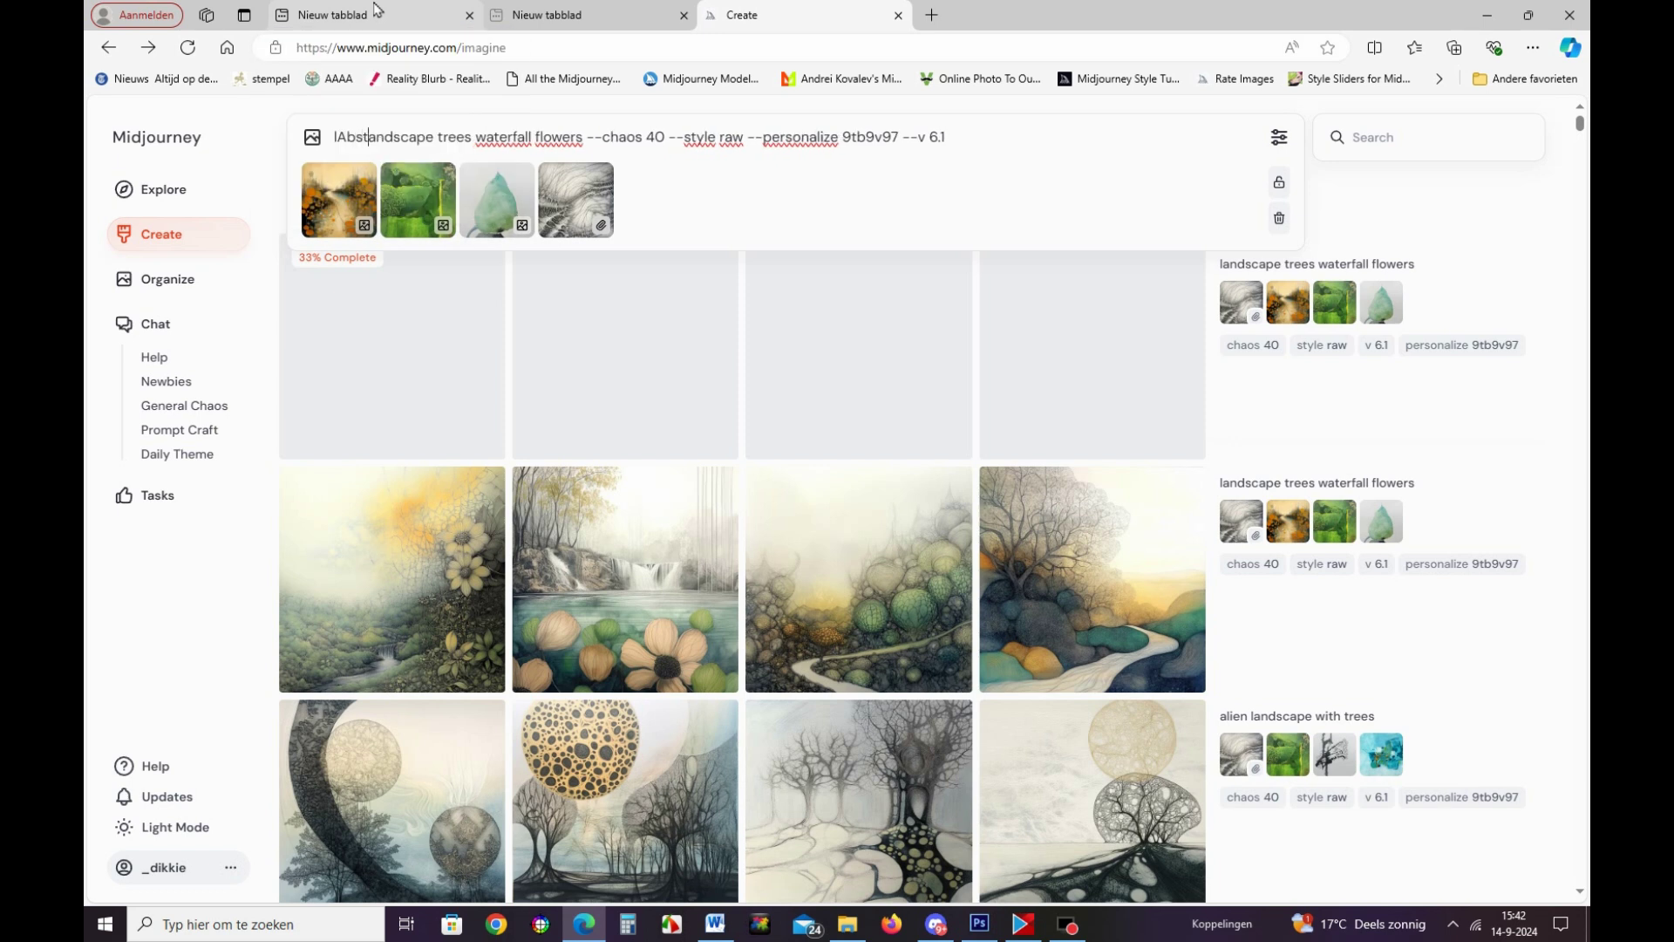
{"action": "type", "text": "ract"}
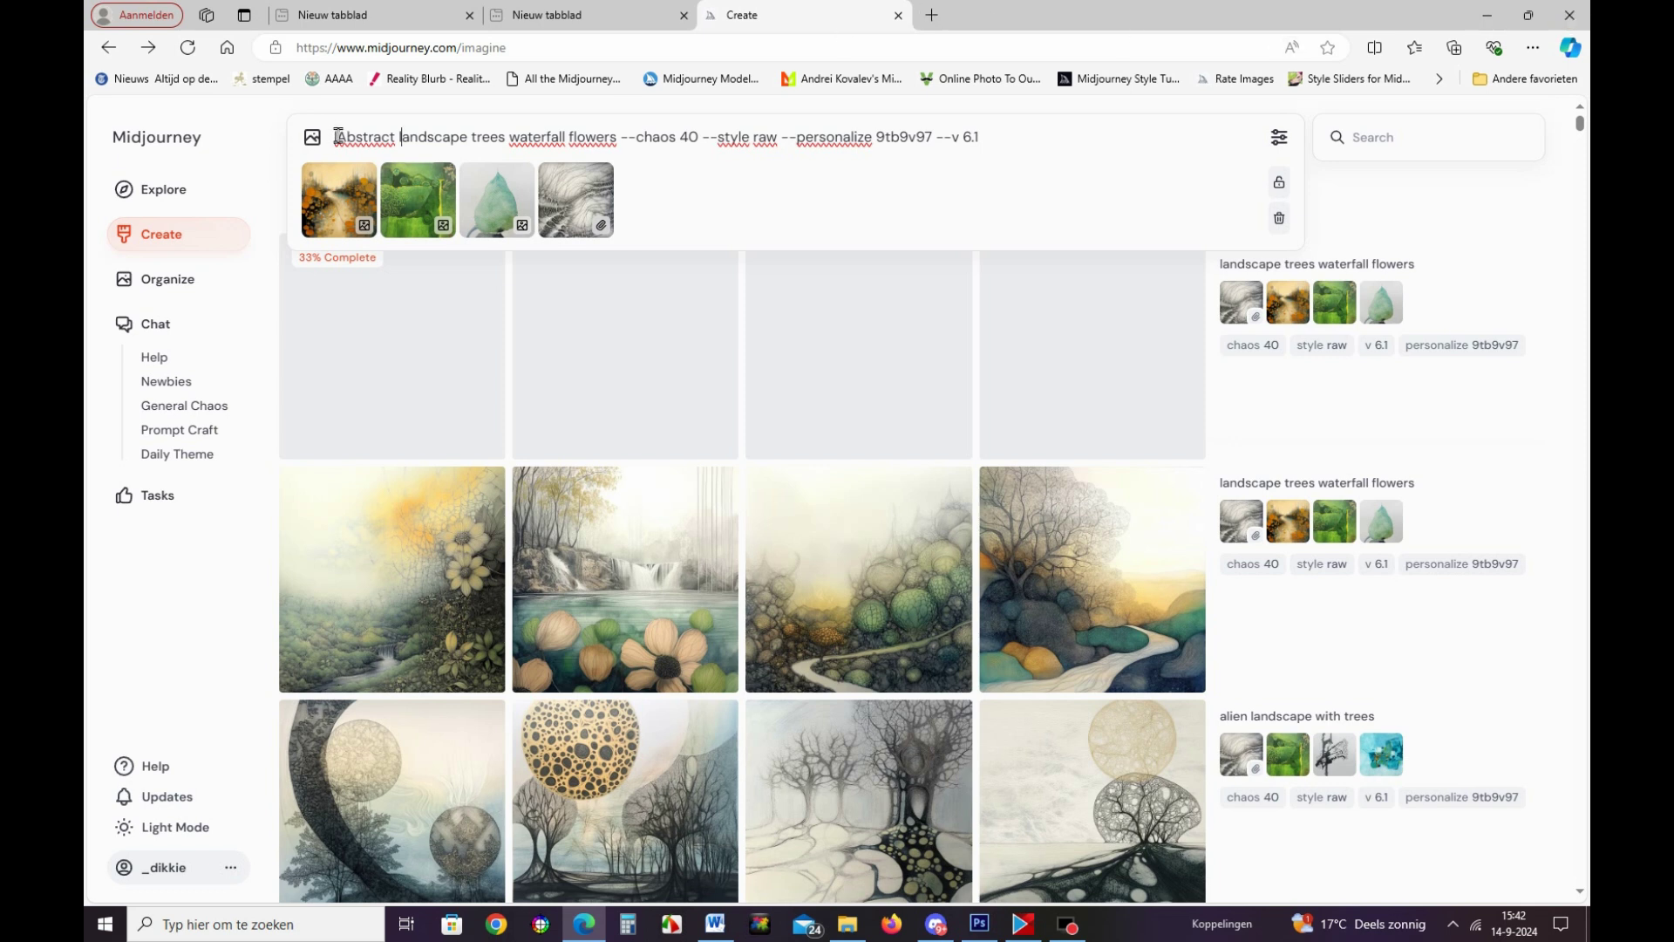
Edit the prompt to 'Abstract landscape trees flowers' by removing 'waterfall', and generate it.
{"action": "left_click", "coordinate": [338, 137]}
{"action": "key", "text": "BackSpace"}
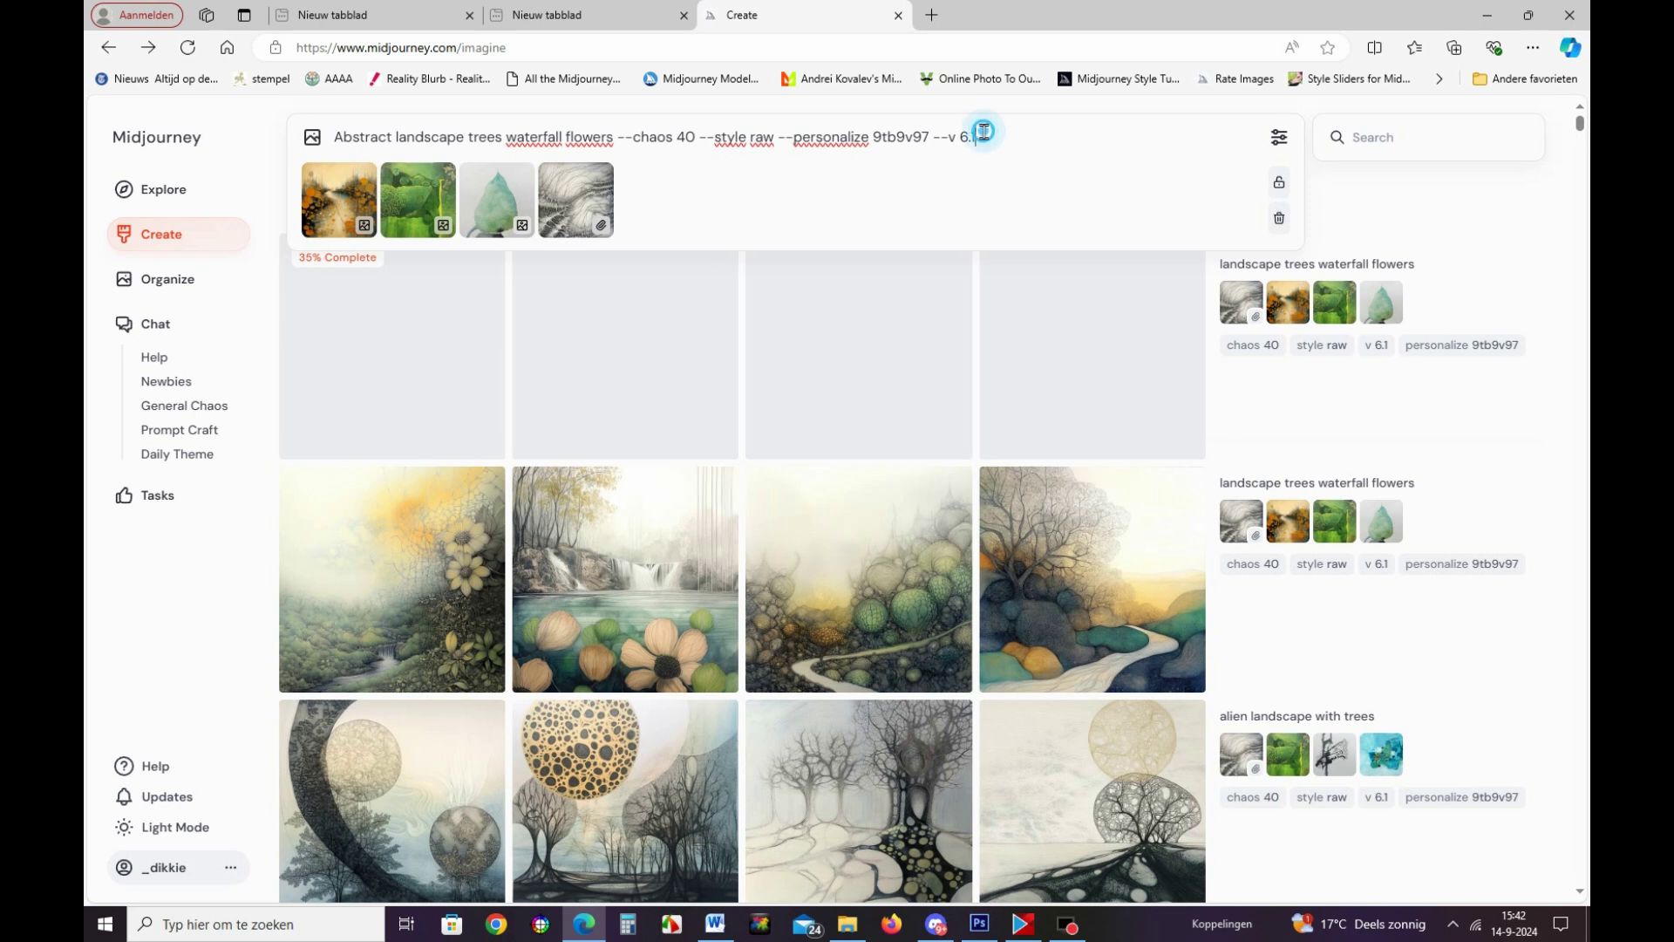
{"action": "double_click", "coordinate": [562, 137]}
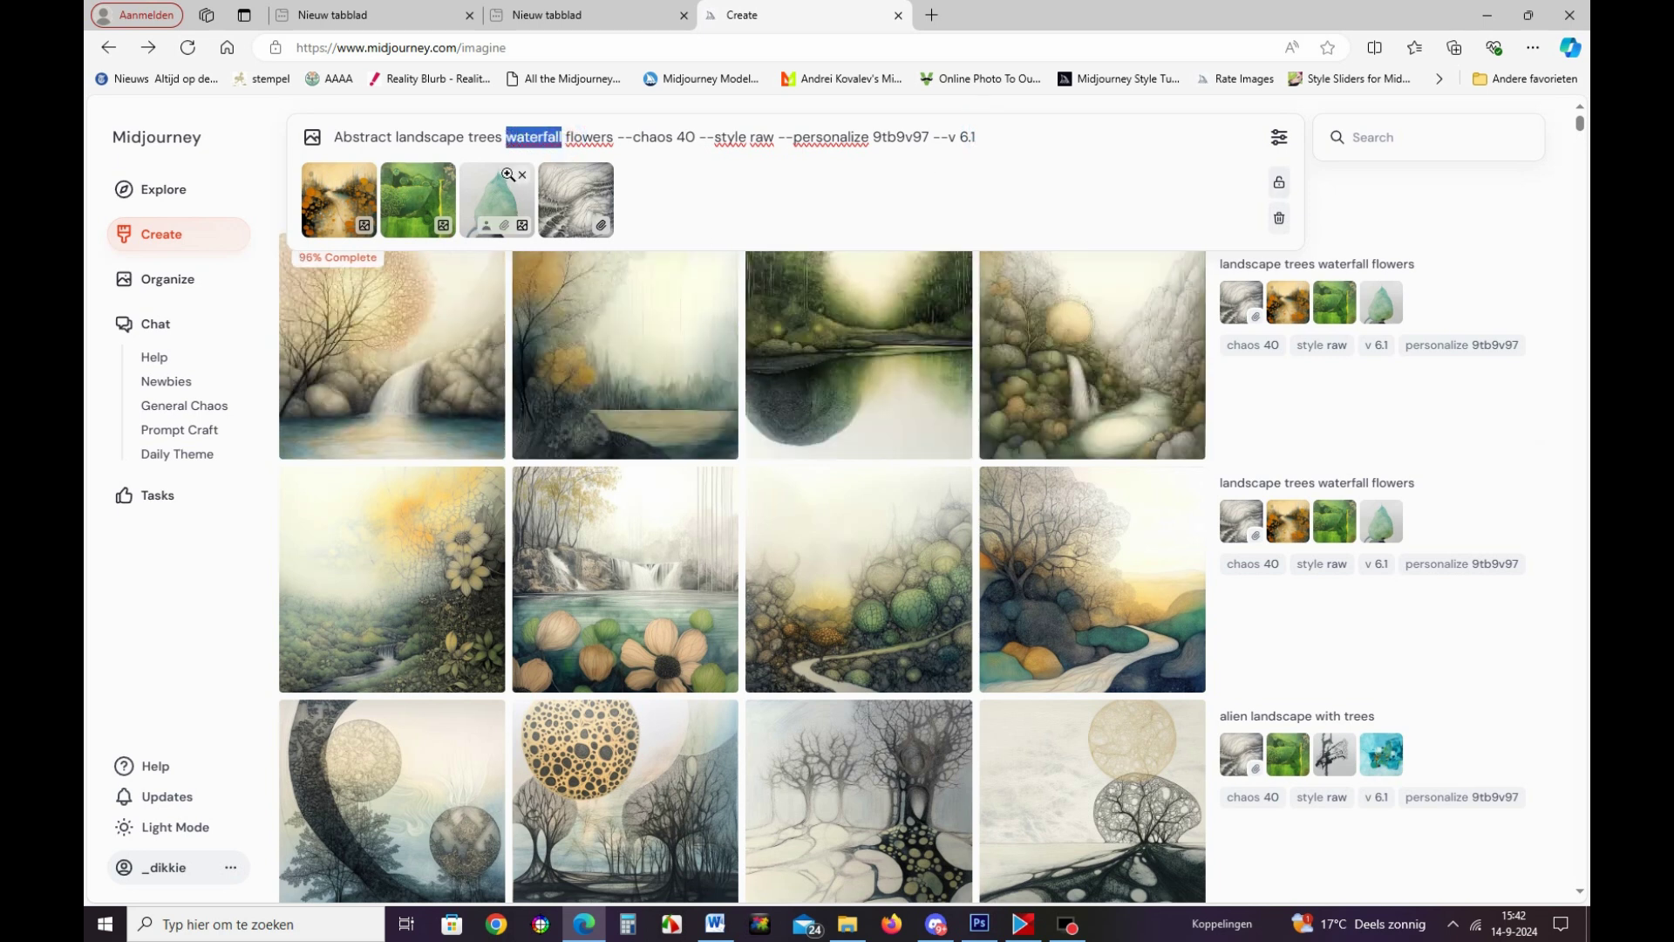
{"action": "key", "text": "BackSpace"}
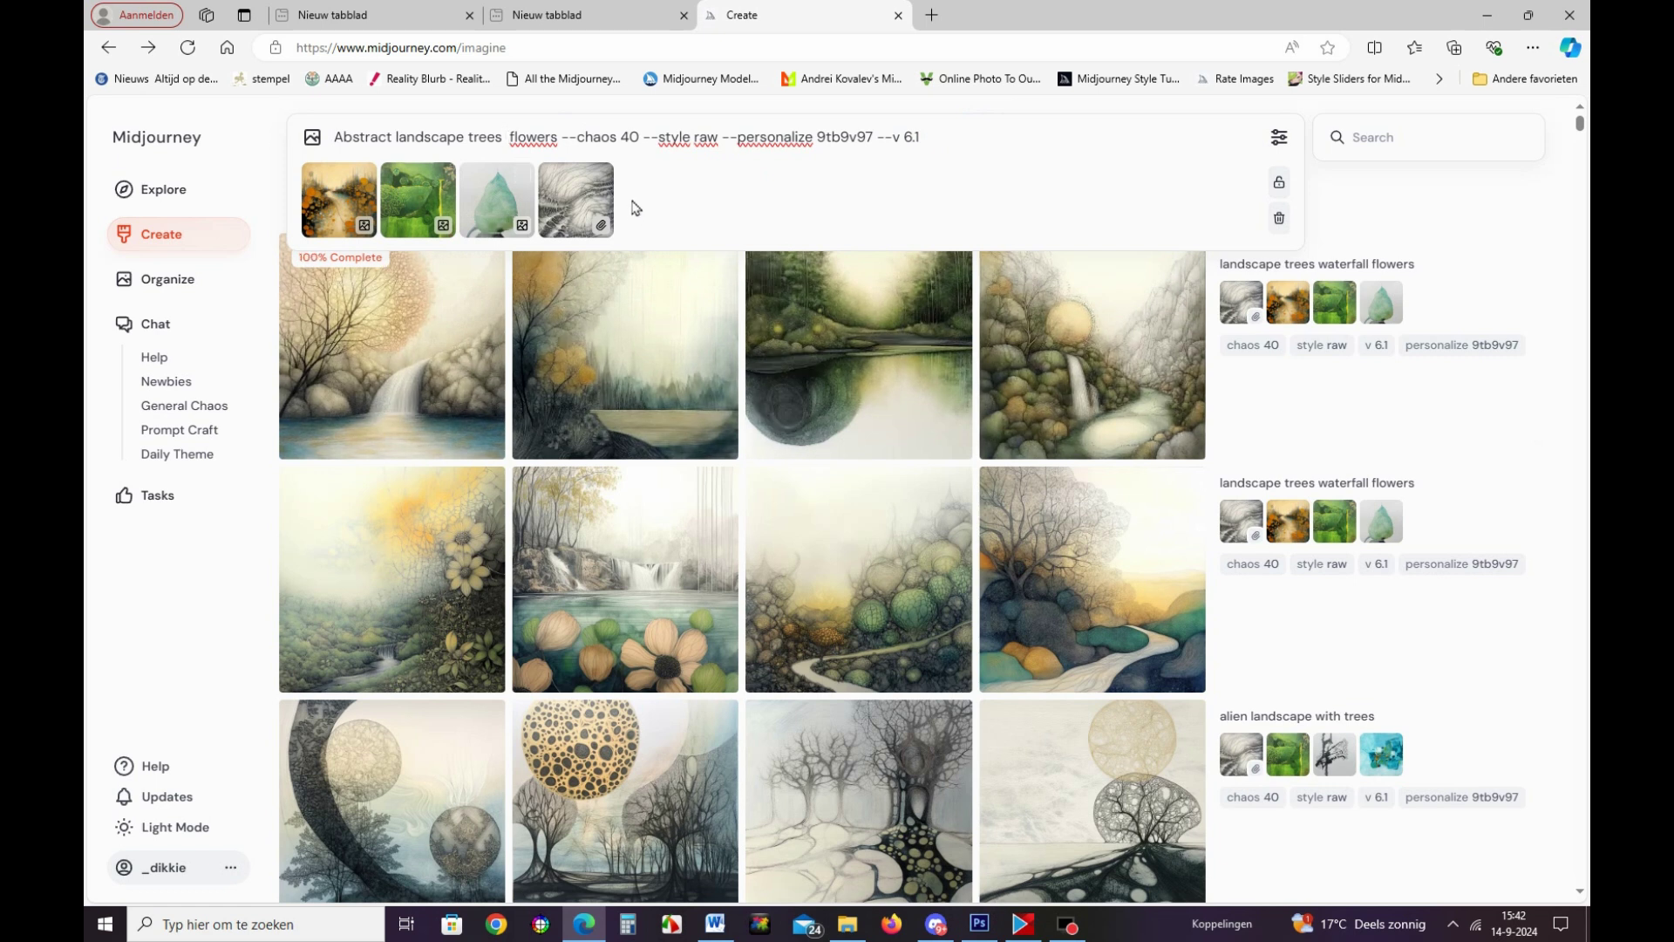
{"action": "key", "text": "Return"}
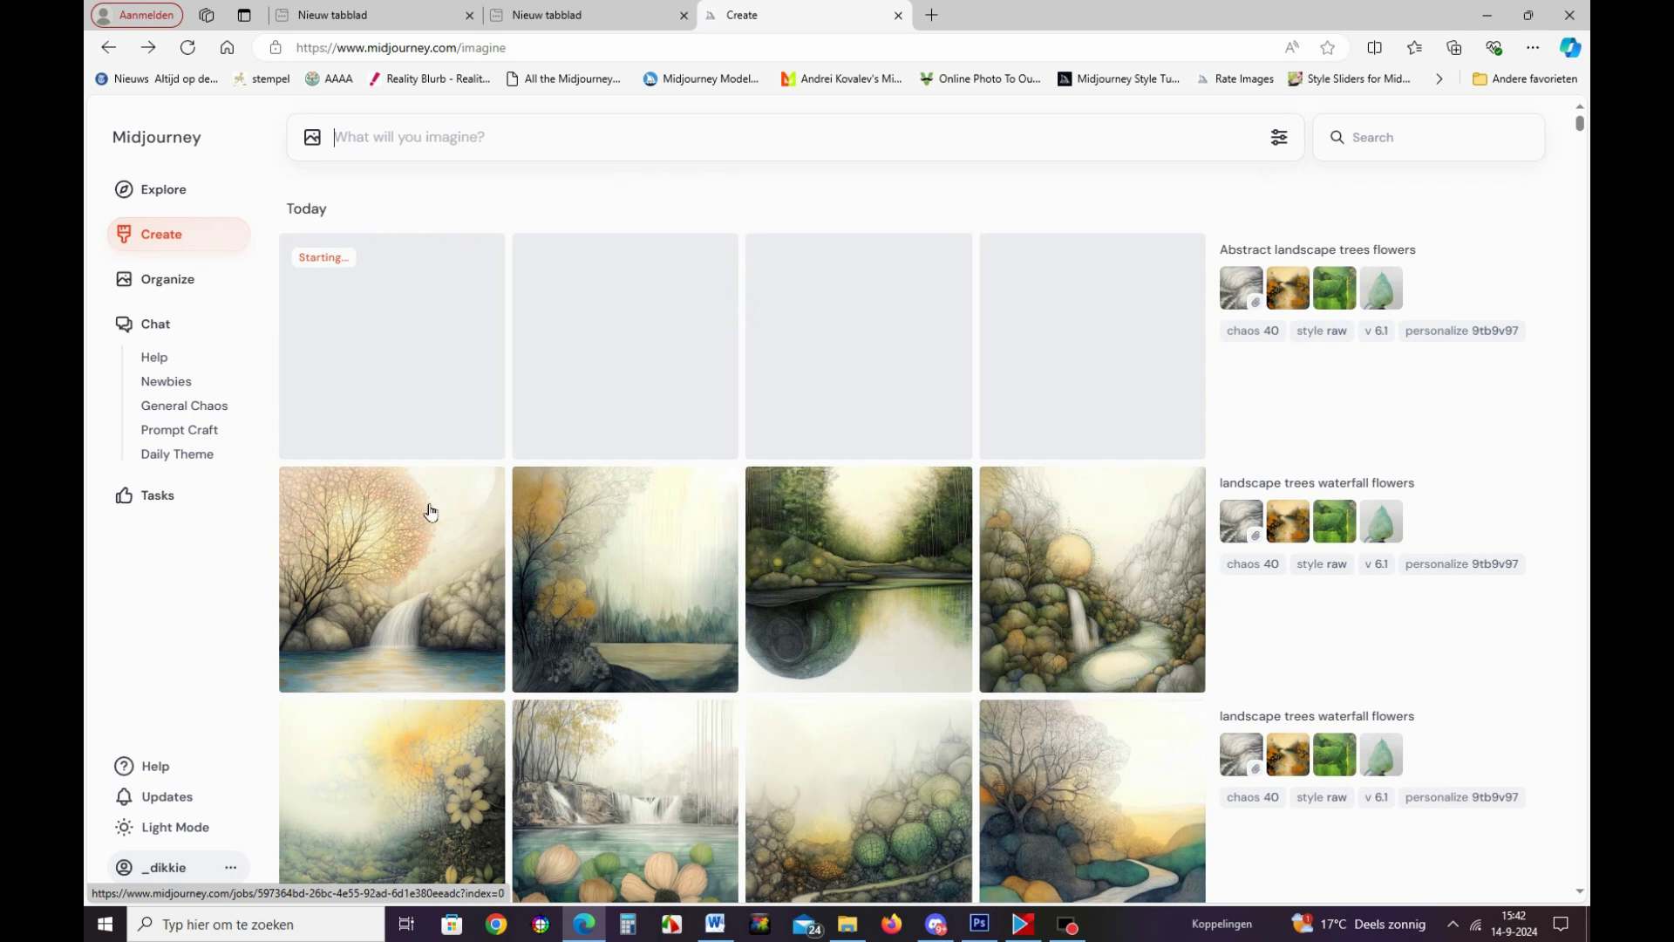
{"action": "left_click", "coordinate": [477, 557]}
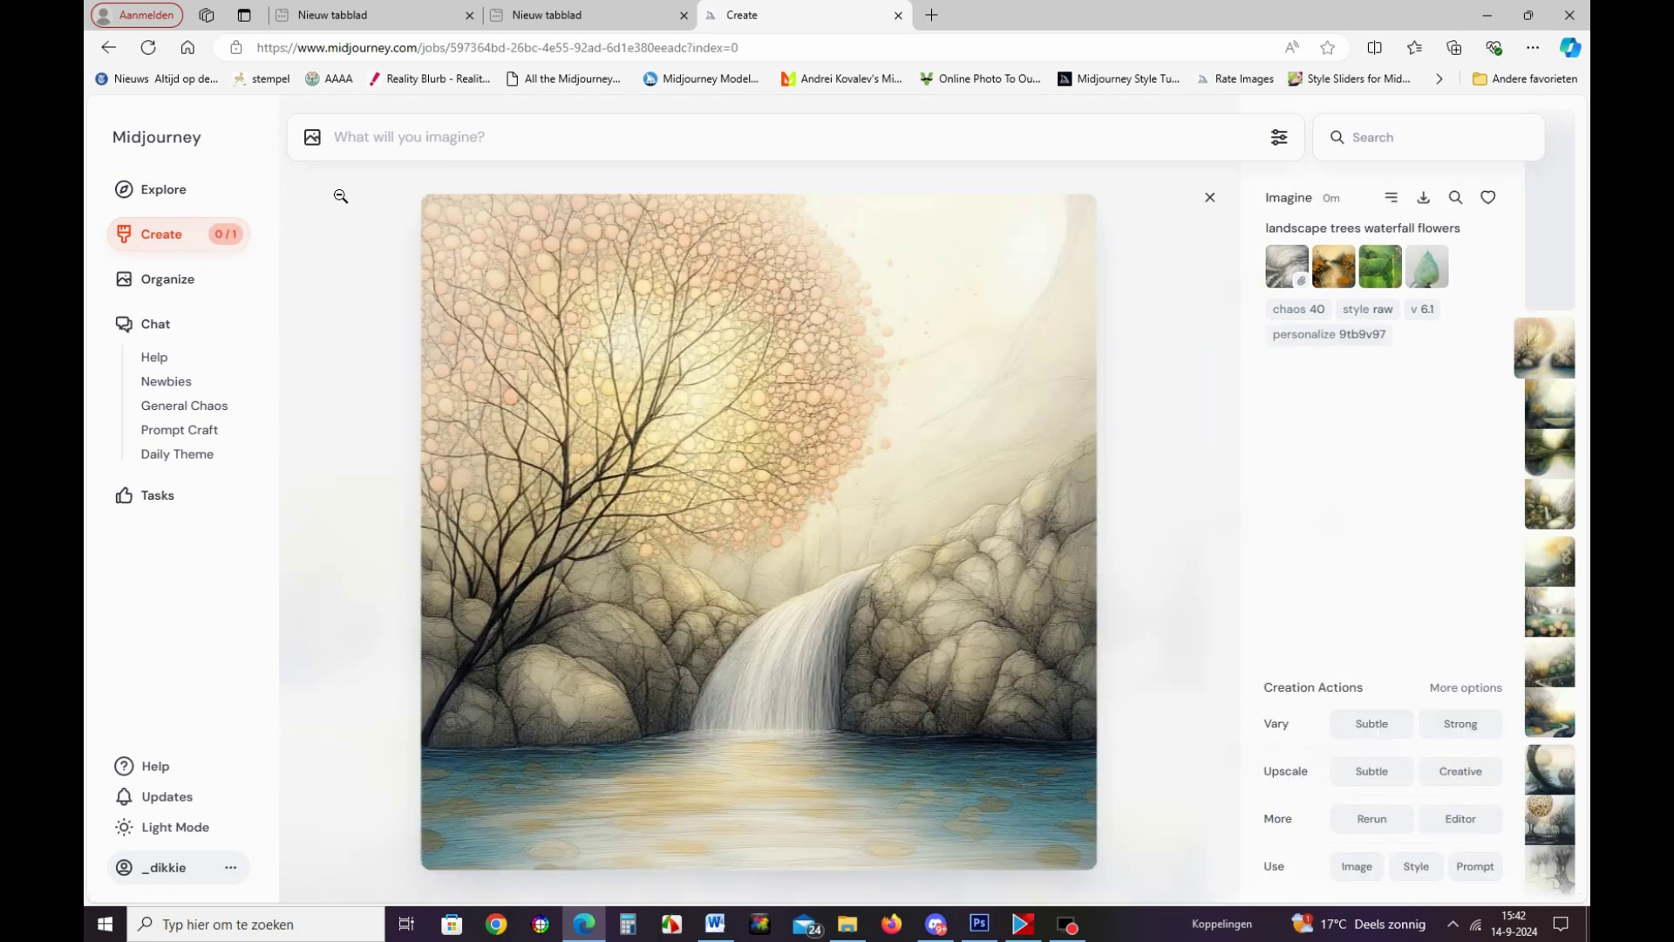
{"action": "left_click", "coordinate": [109, 48]}
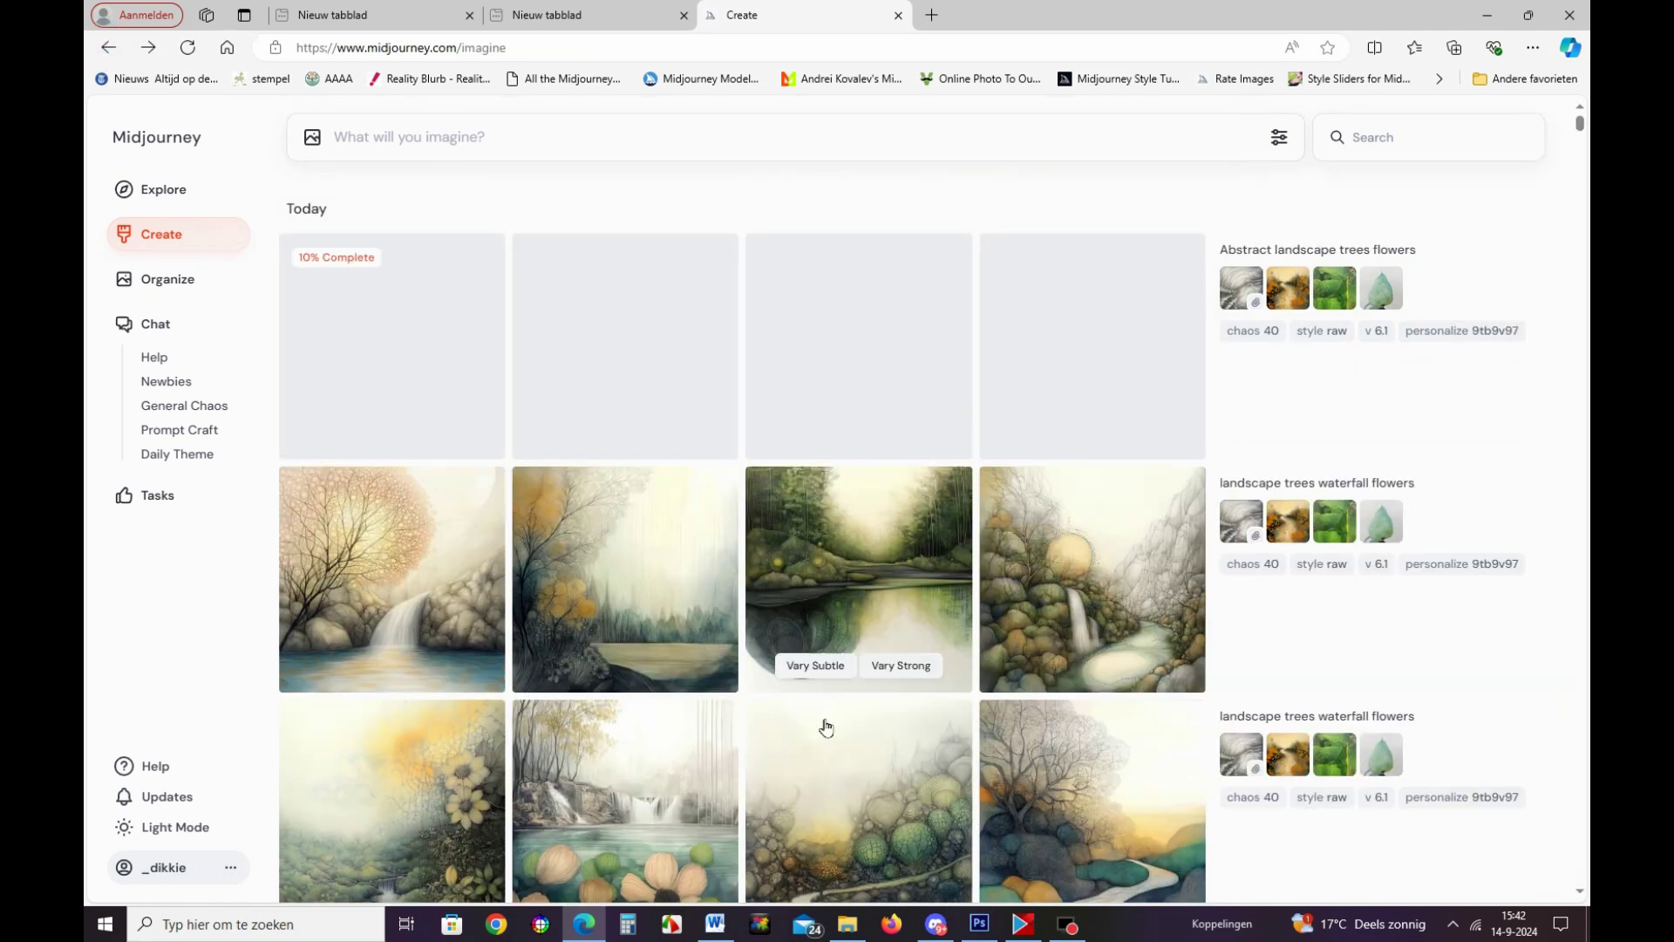
{"action": "left_click", "coordinate": [620, 626]}
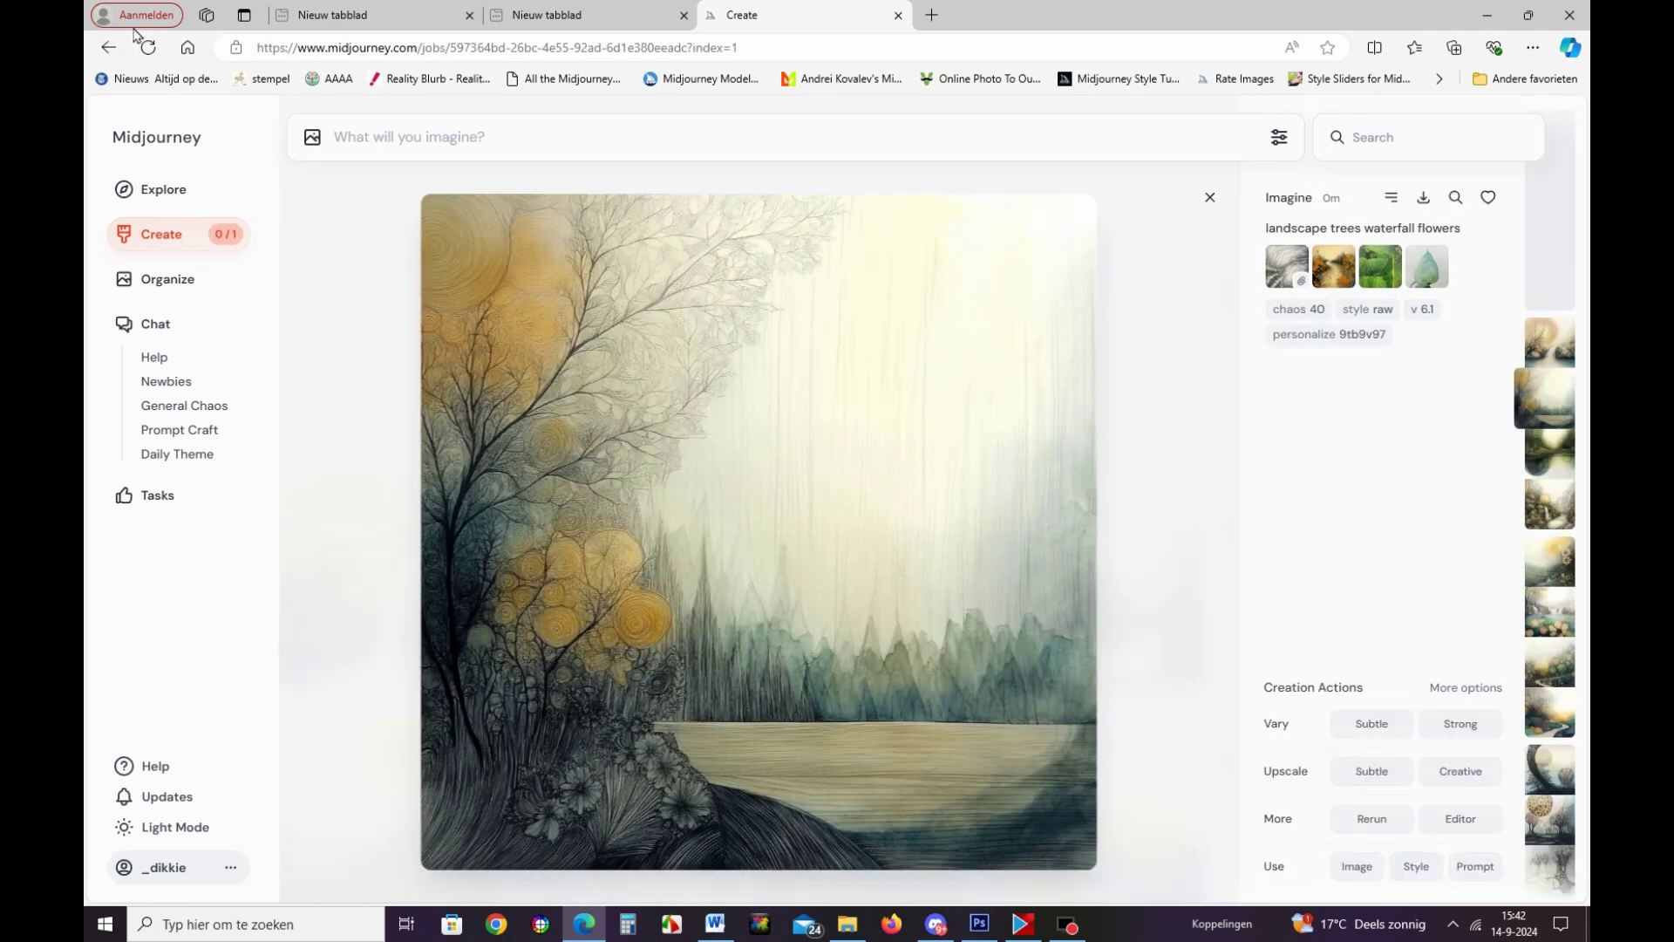
{"action": "left_click", "coordinate": [109, 48]}
{"action": "left_click", "coordinate": [888, 564]}
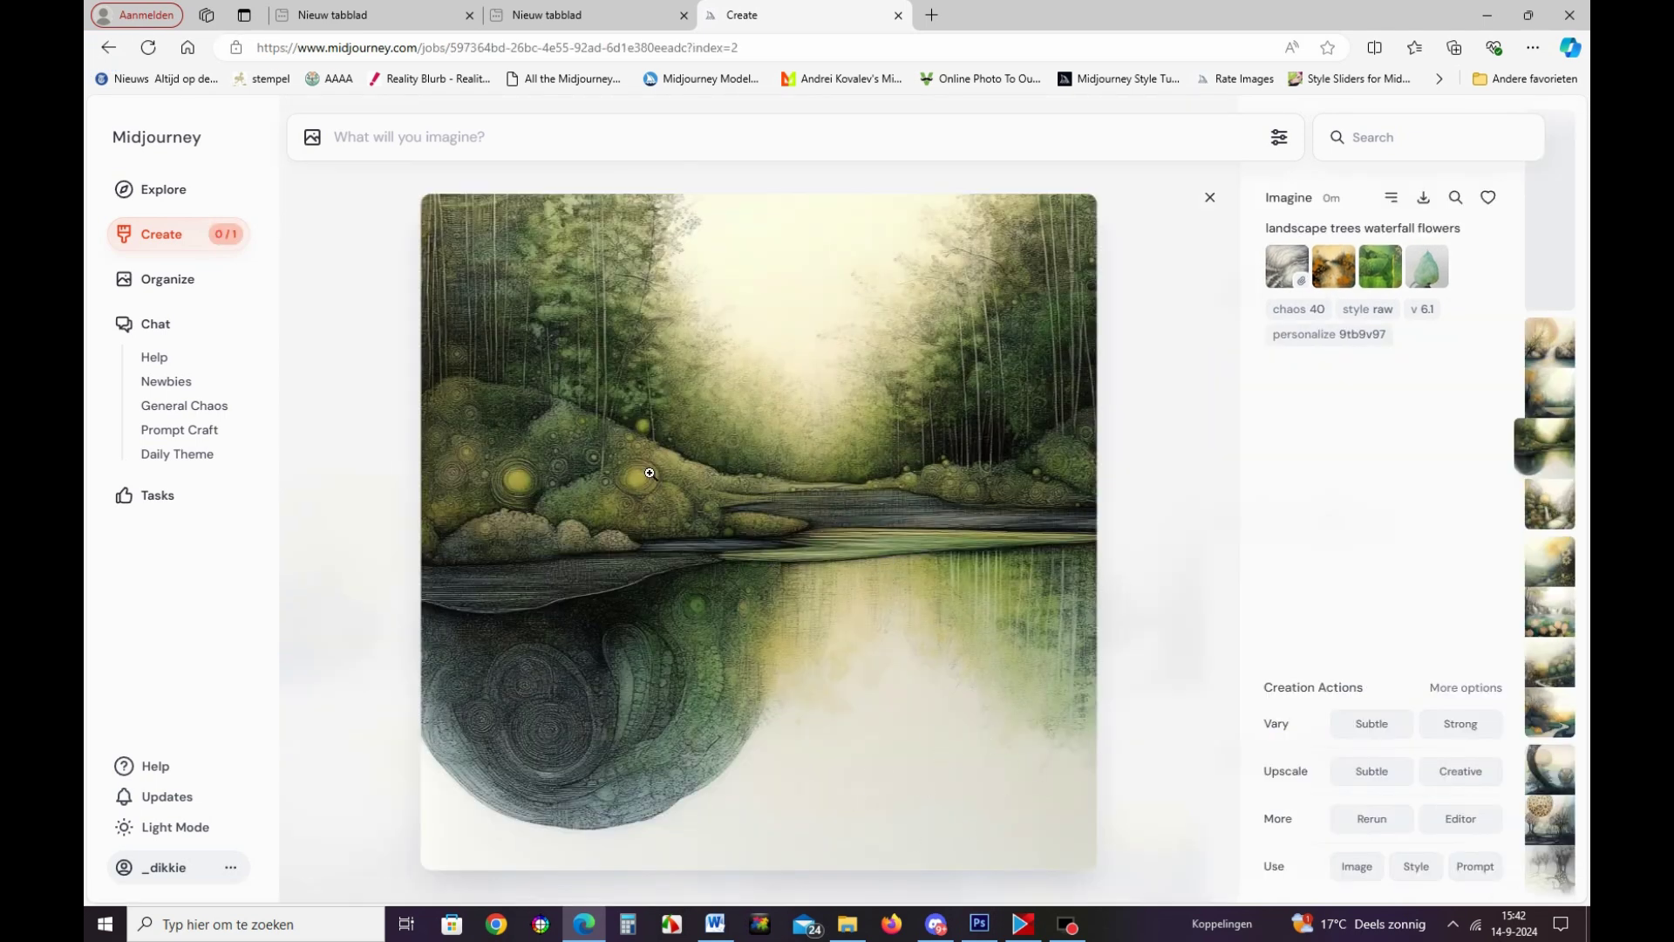
{"action": "mouse_move", "coordinate": [857, 655]}
{"action": "left_click", "coordinate": [109, 47]}
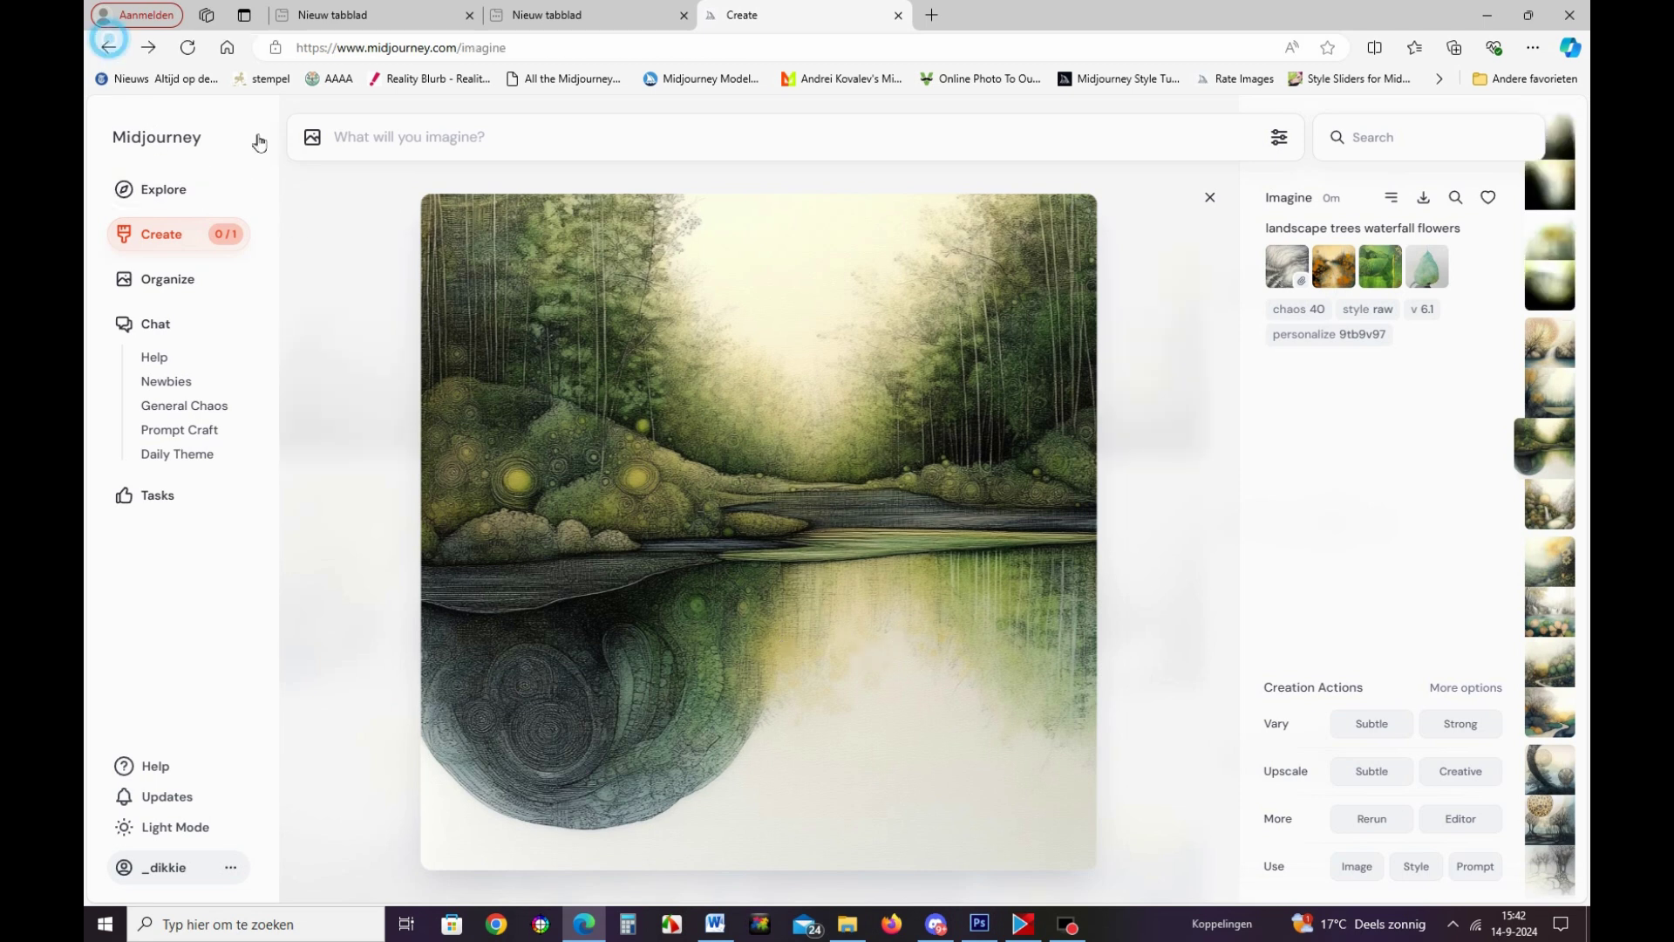
{"action": "left_click", "coordinate": [1094, 582]}
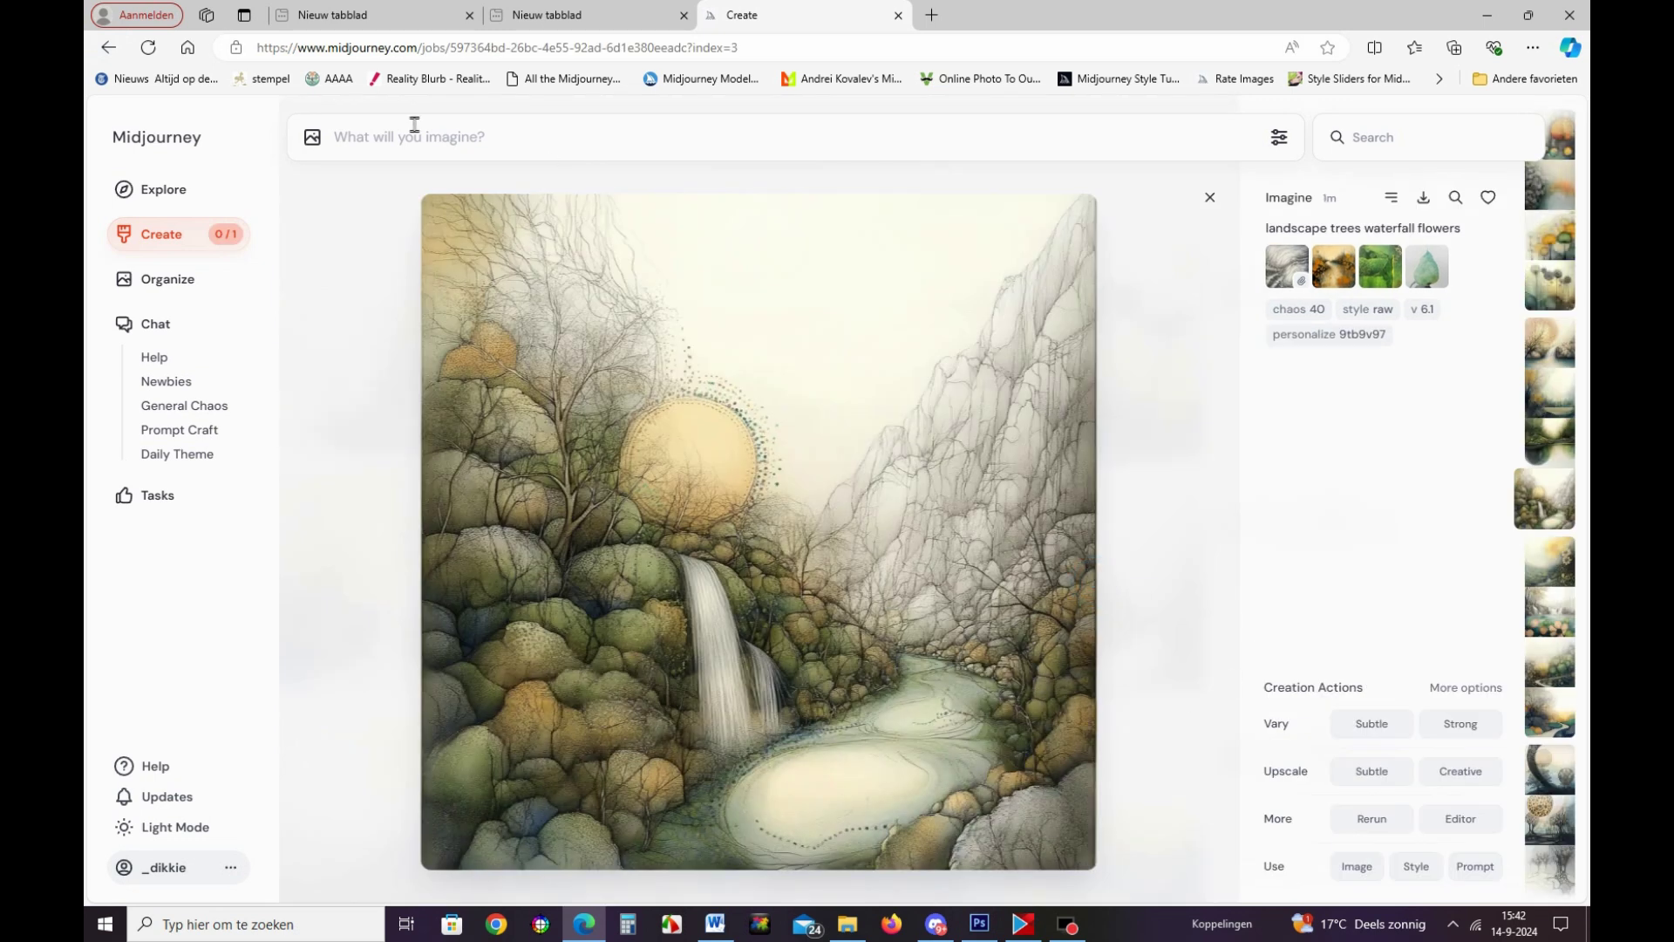
{"action": "left_click", "coordinate": [108, 47]}
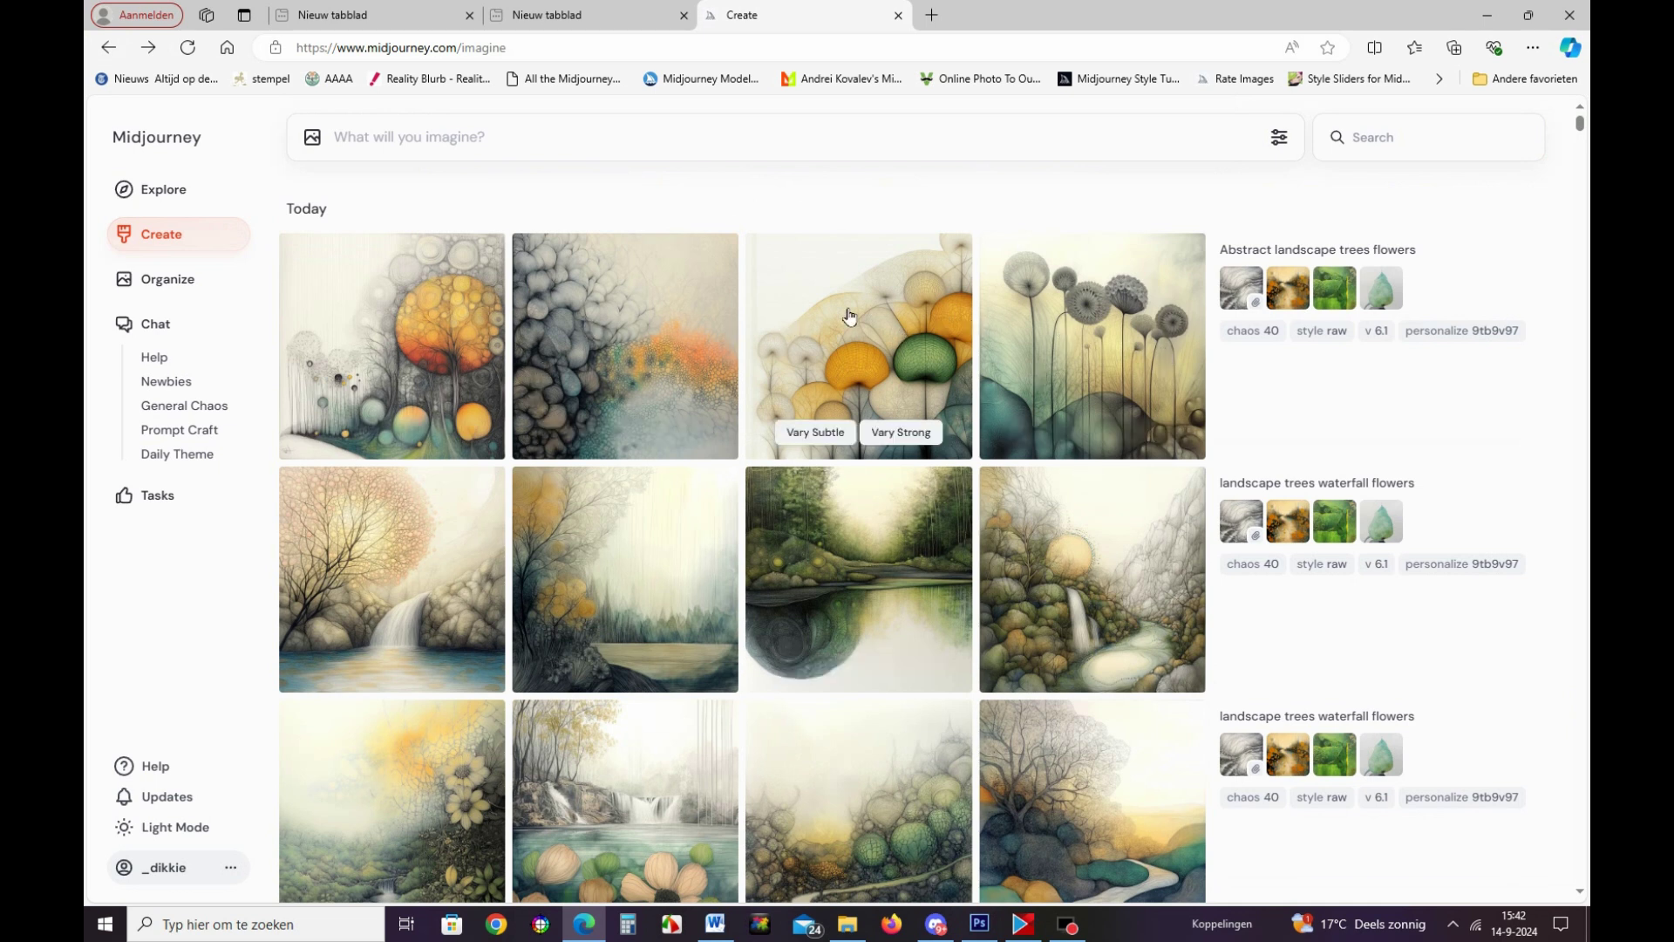
{"action": "mouse_move", "coordinate": [1317, 249]}
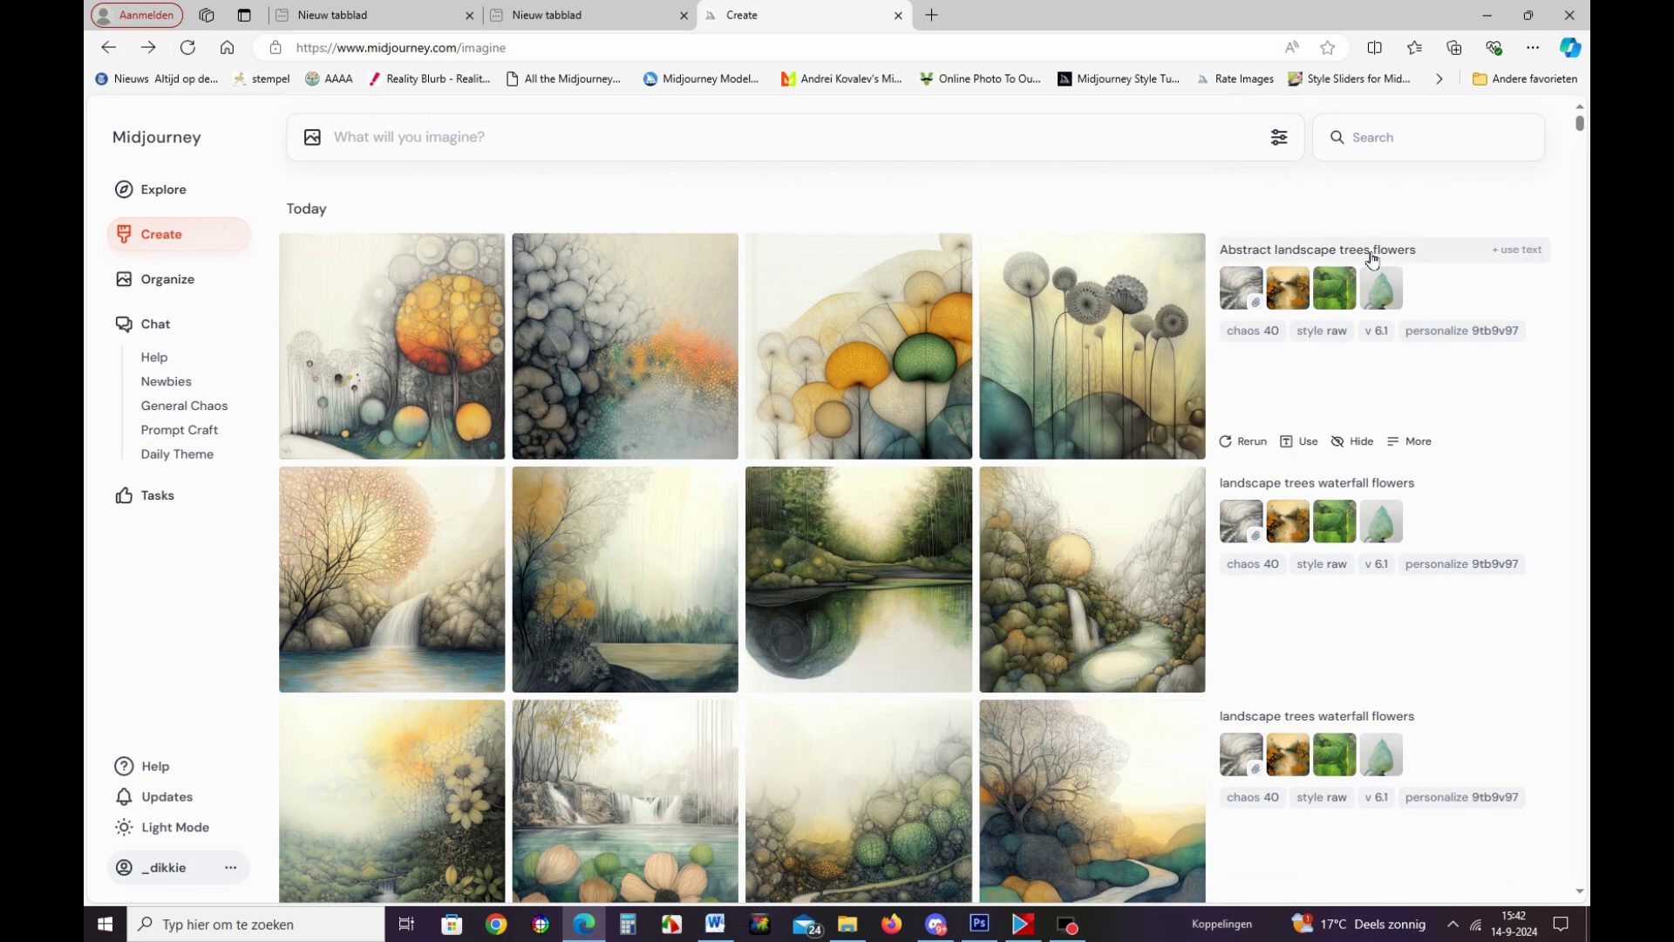
View each of the four abstract images enlarged in turn, ending on the dandelion image.
{"action": "left_click", "coordinate": [392, 328]}
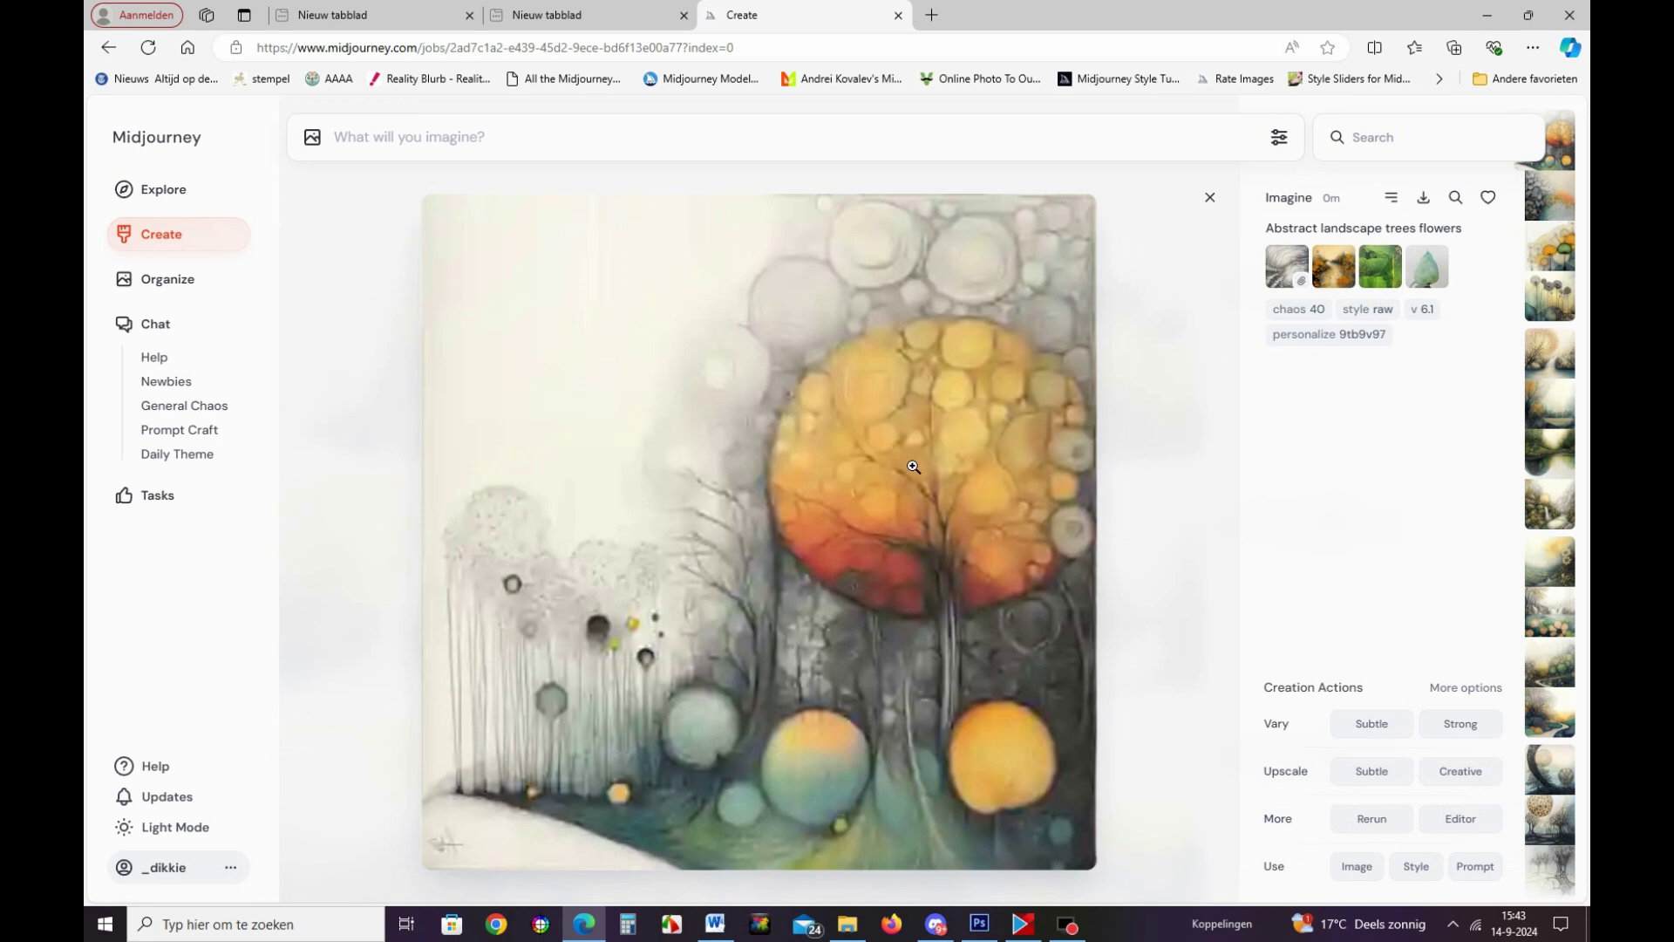
{"action": "left_click", "coordinate": [109, 47]}
{"action": "left_click", "coordinate": [608, 369]}
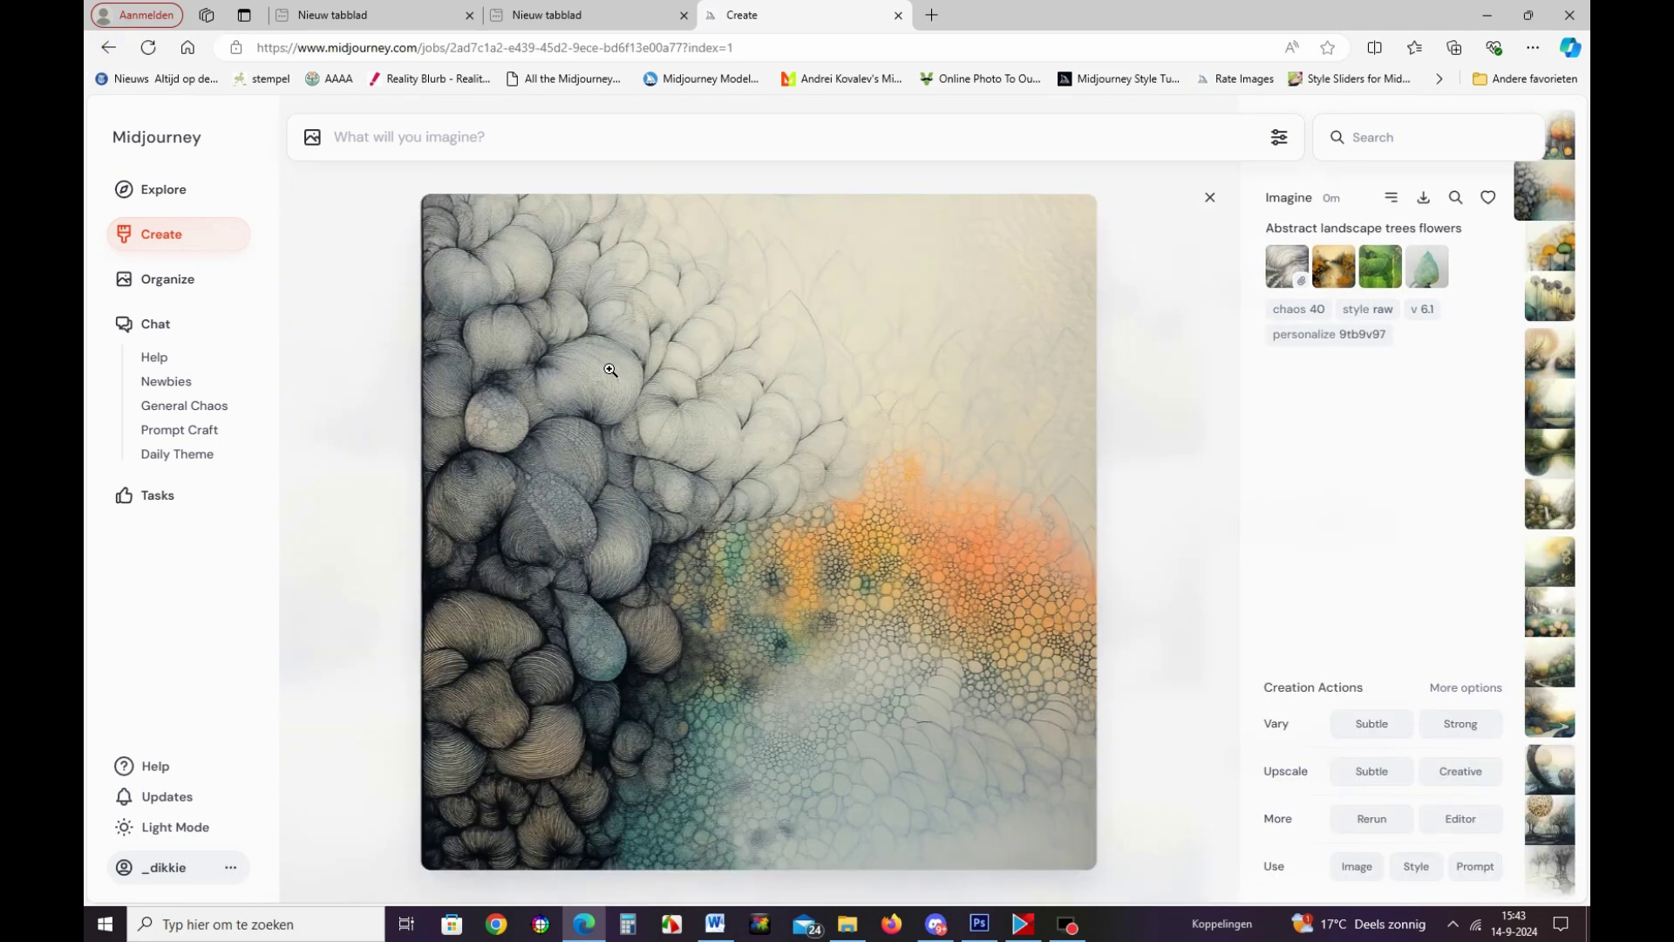
{"action": "left_click", "coordinate": [108, 47]}
{"action": "left_click", "coordinate": [861, 341]}
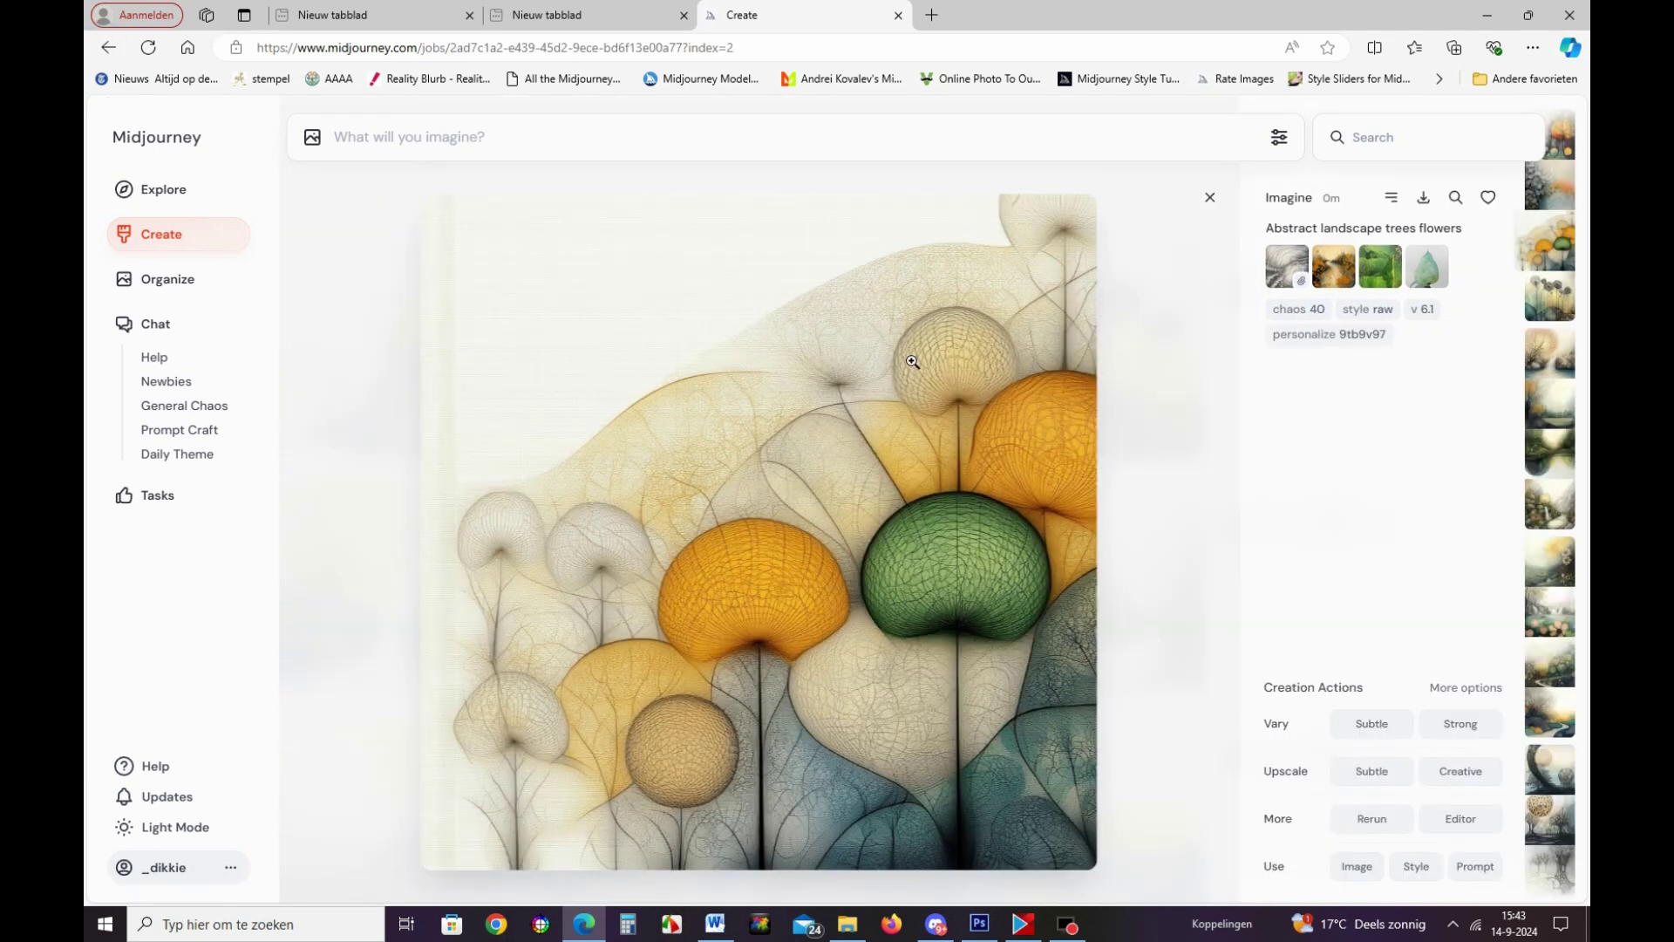
{"action": "left_click", "coordinate": [109, 47]}
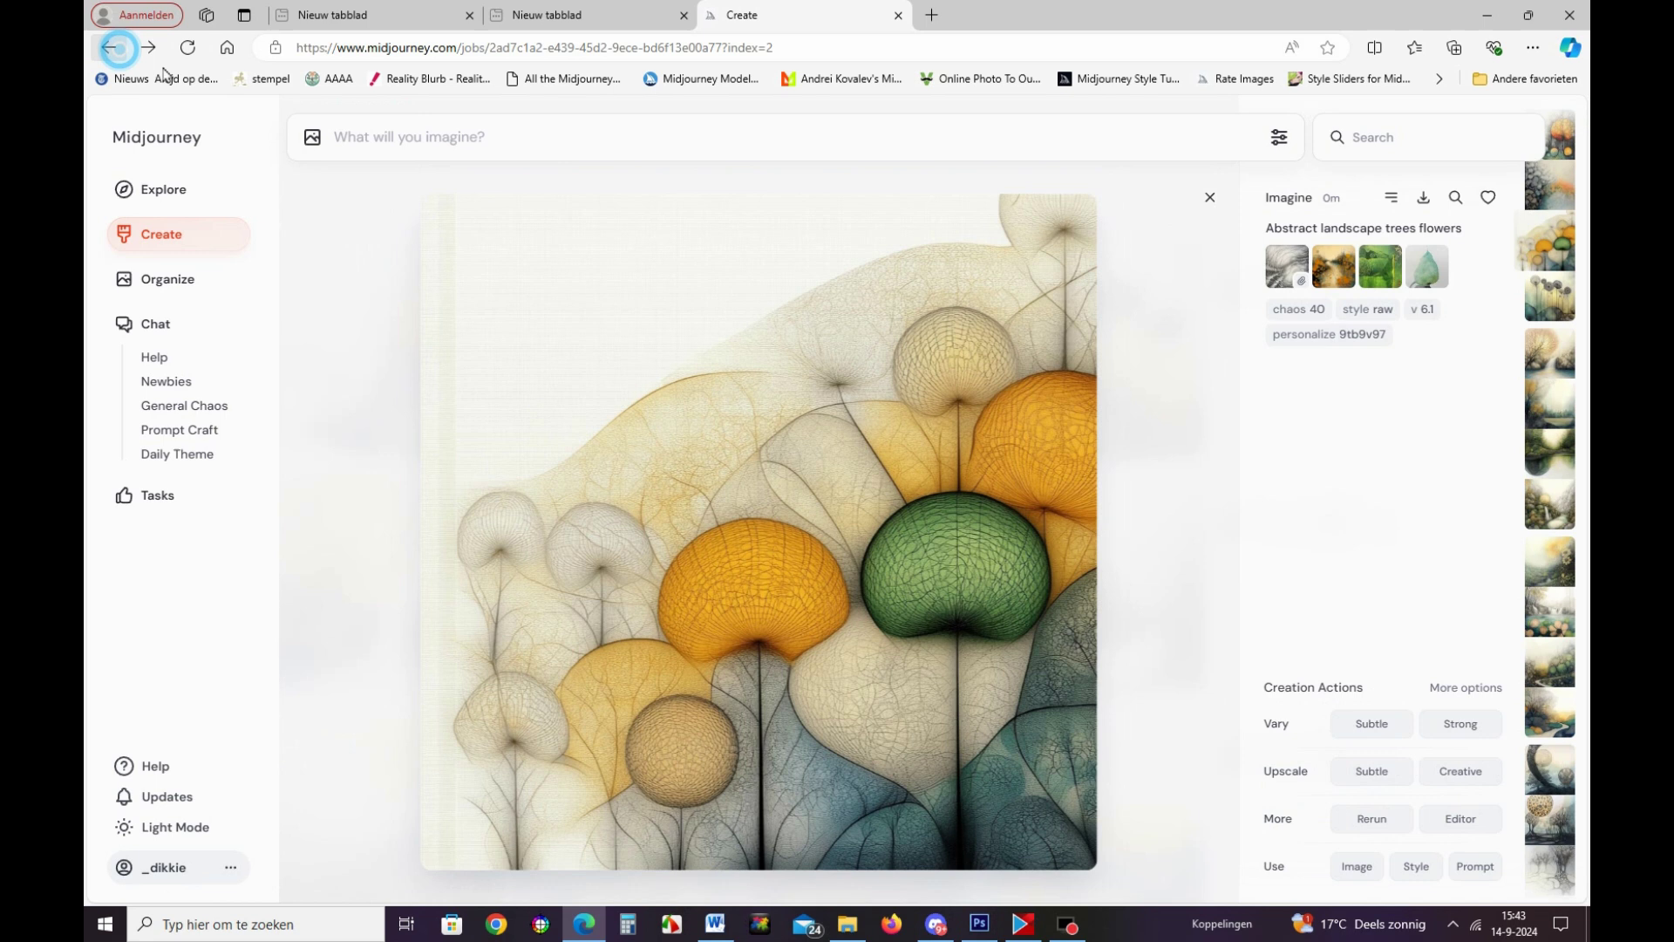
{"action": "left_click", "coordinate": [1122, 353]}
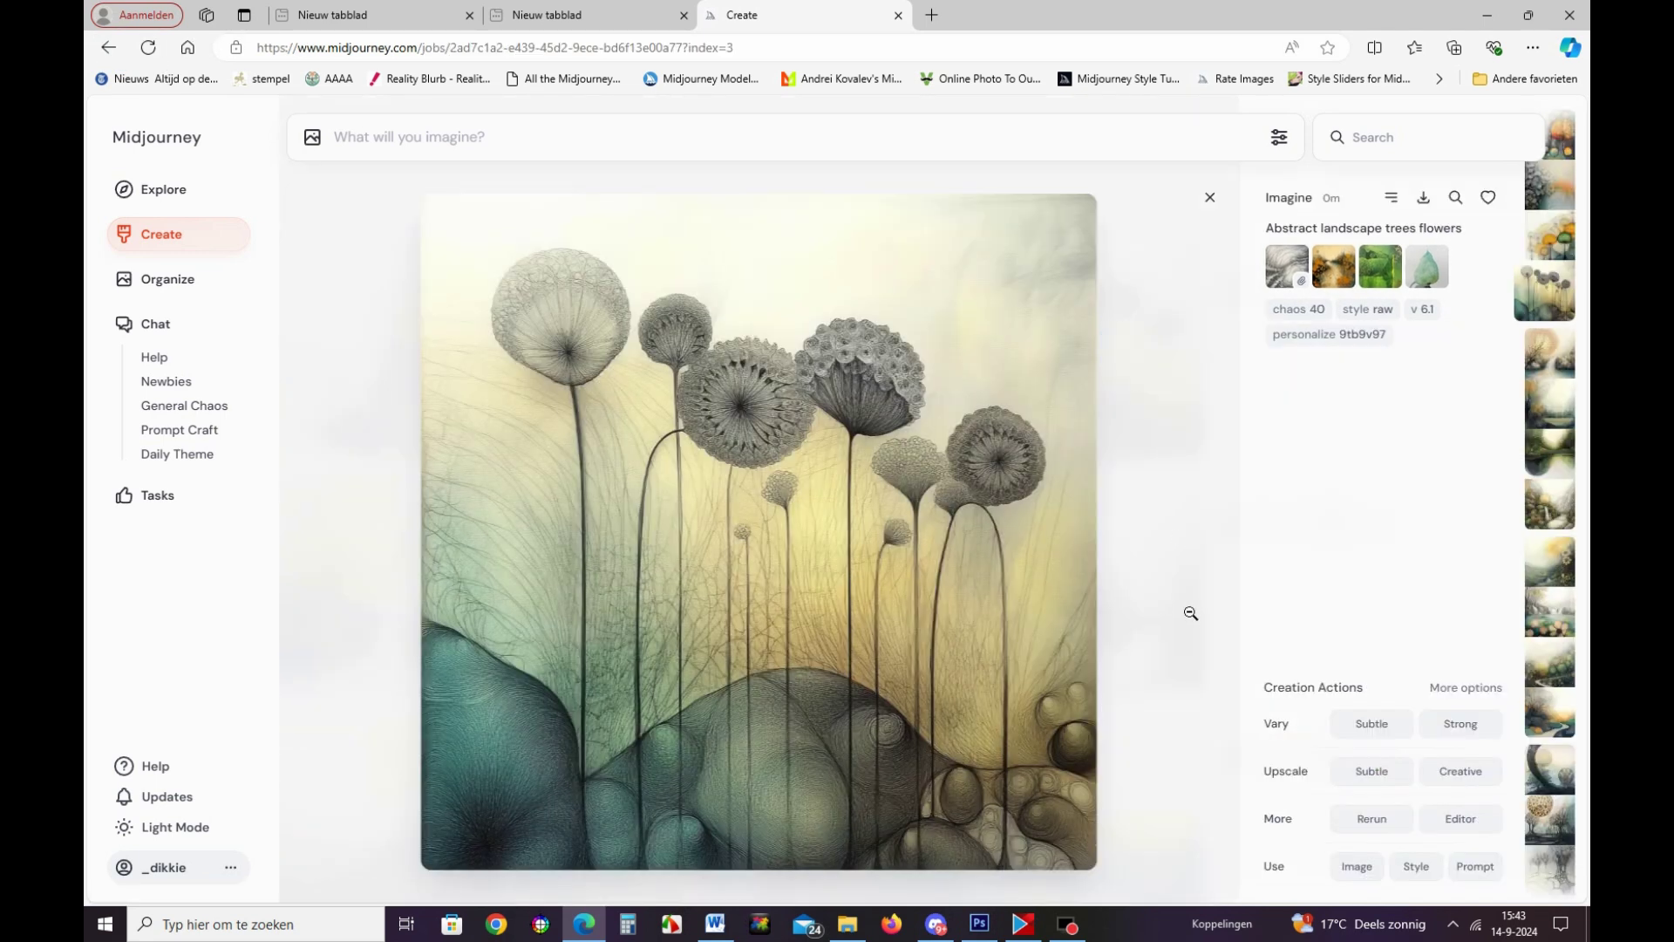
Request a Vary Subtle and a Vary Strong of the dandelion image.
{"action": "mouse_move", "coordinate": [760, 530]}
{"action": "left_click", "coordinate": [1383, 731]}
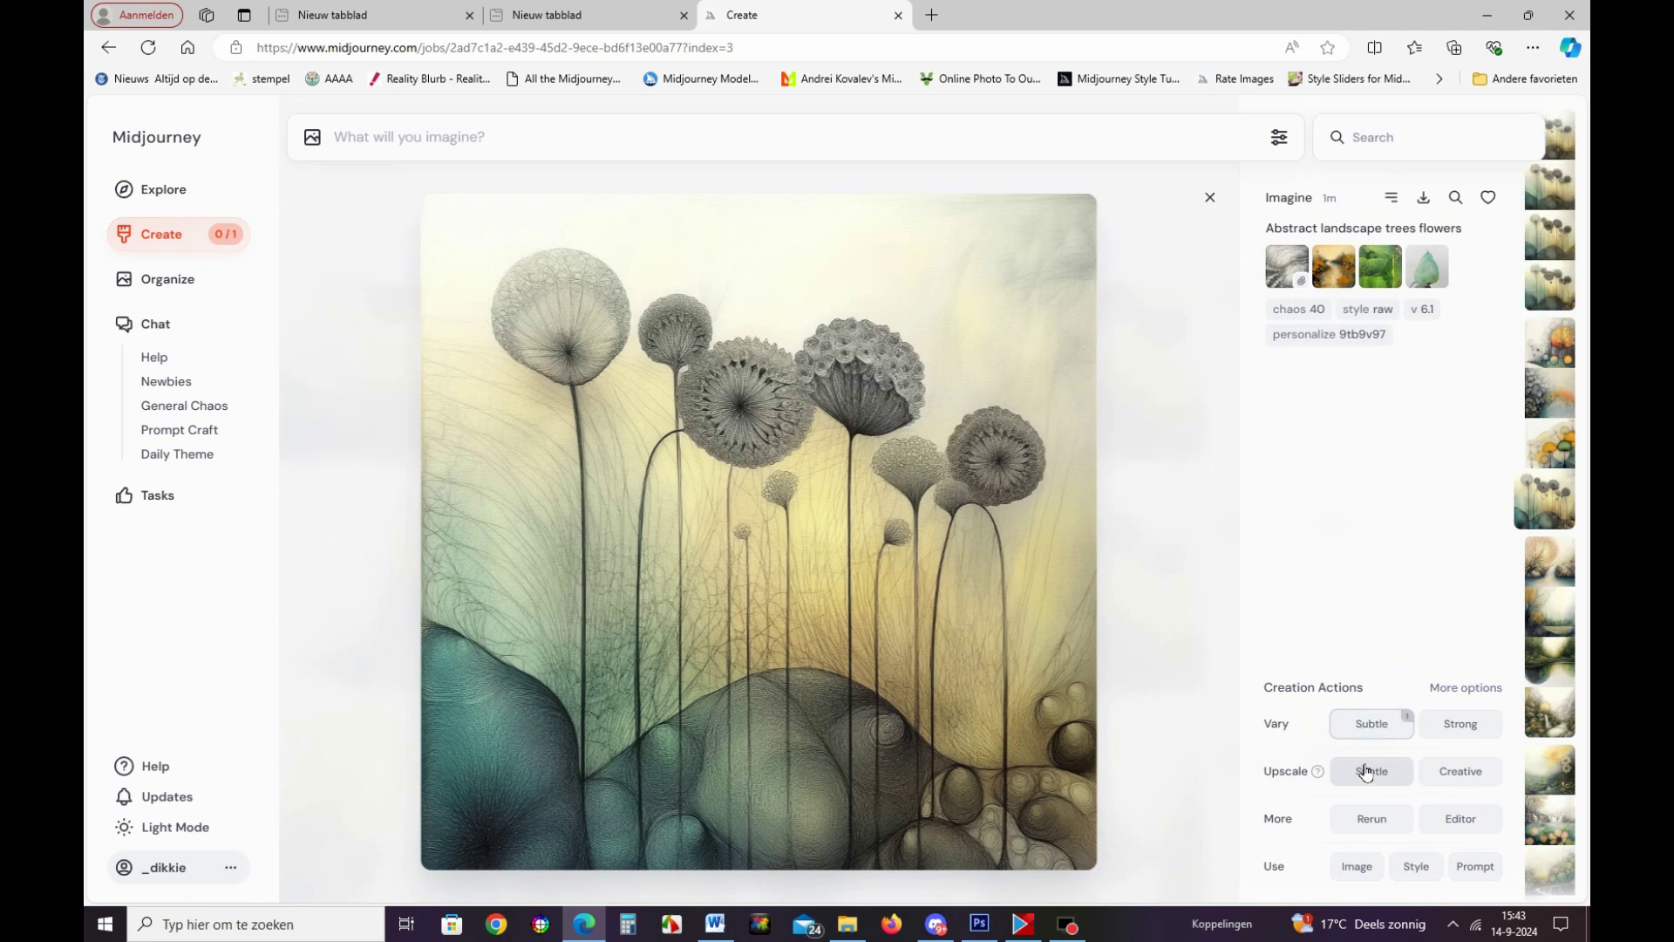
{"action": "left_click", "coordinate": [1461, 724]}
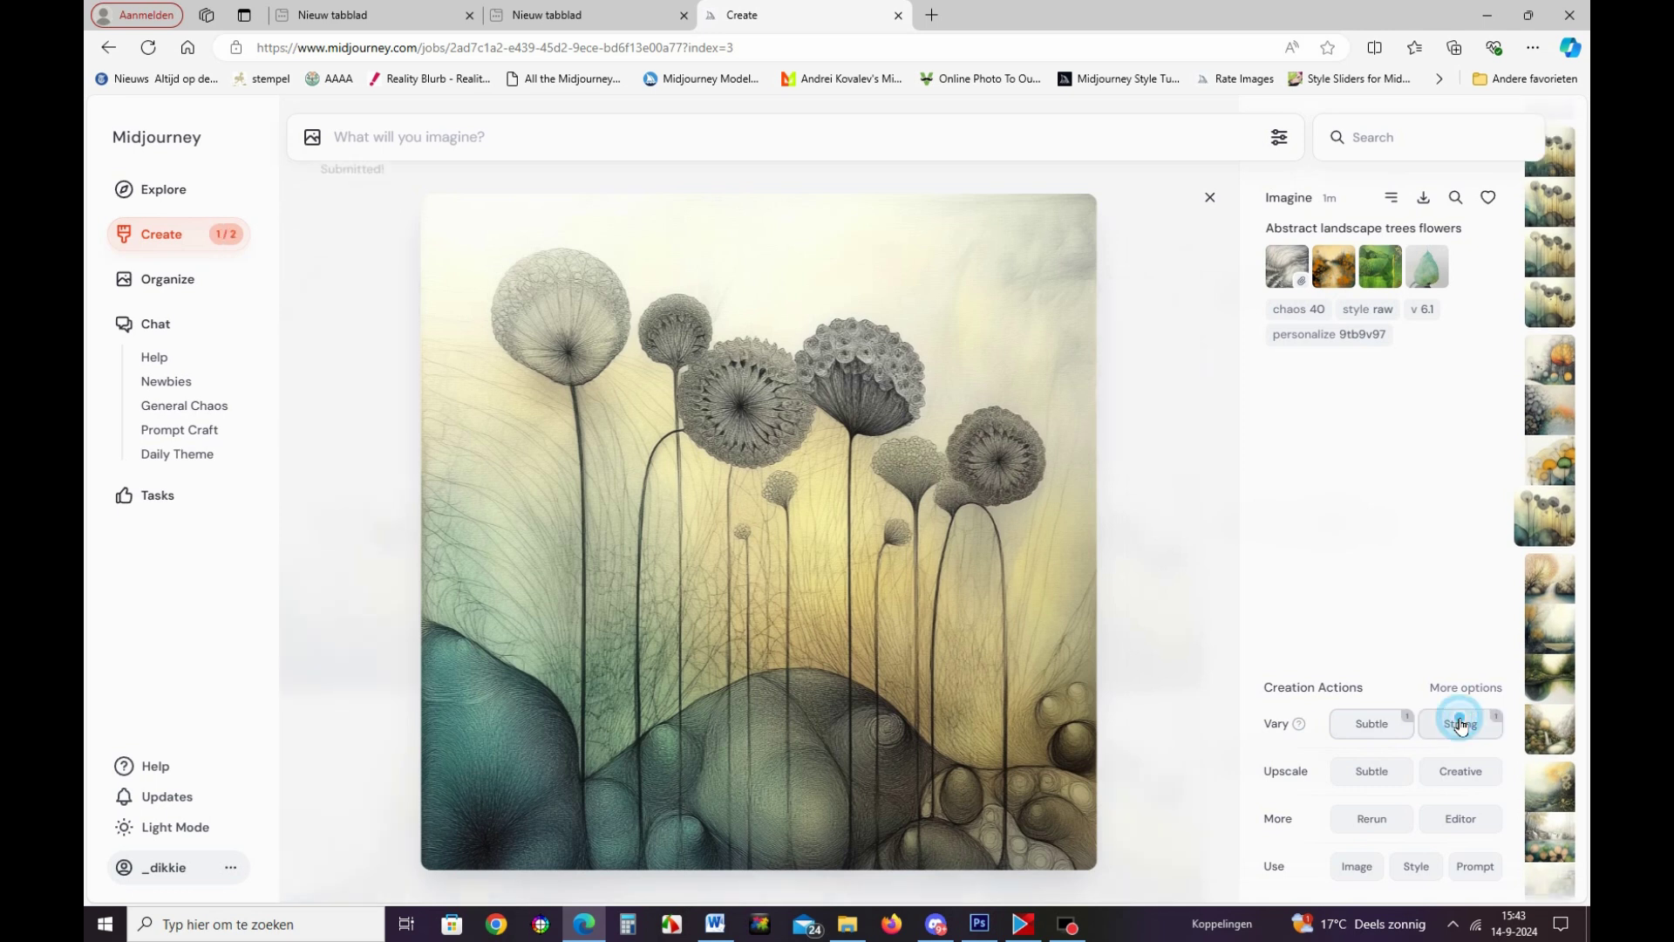
In the Editor, erase the upper-left dandelion and two central patches, then submit for regeneration.
{"action": "left_click", "coordinate": [1463, 829]}
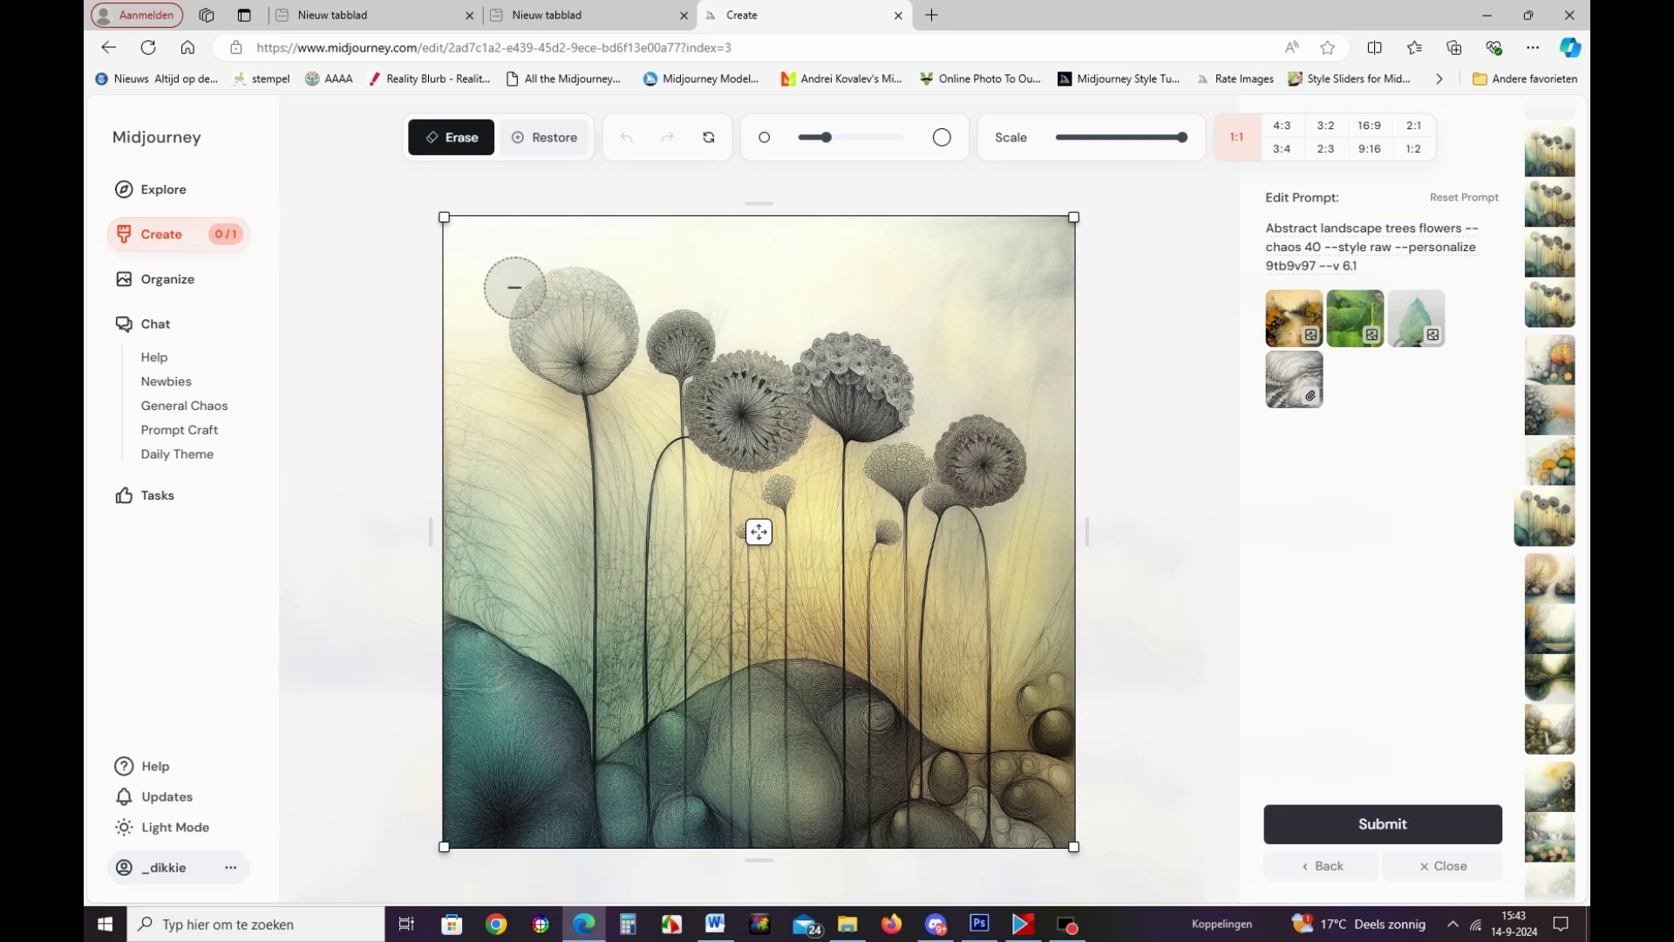
{"action": "mouse_move", "coordinate": [530, 285]}
{"action": "left_mouse_down"}
{"action": "mouse_move", "coordinate": [614, 313]}
{"action": "mouse_move", "coordinate": [561, 319]}
{"action": "mouse_move", "coordinate": [591, 671]}
{"action": "left_mouse_up"}
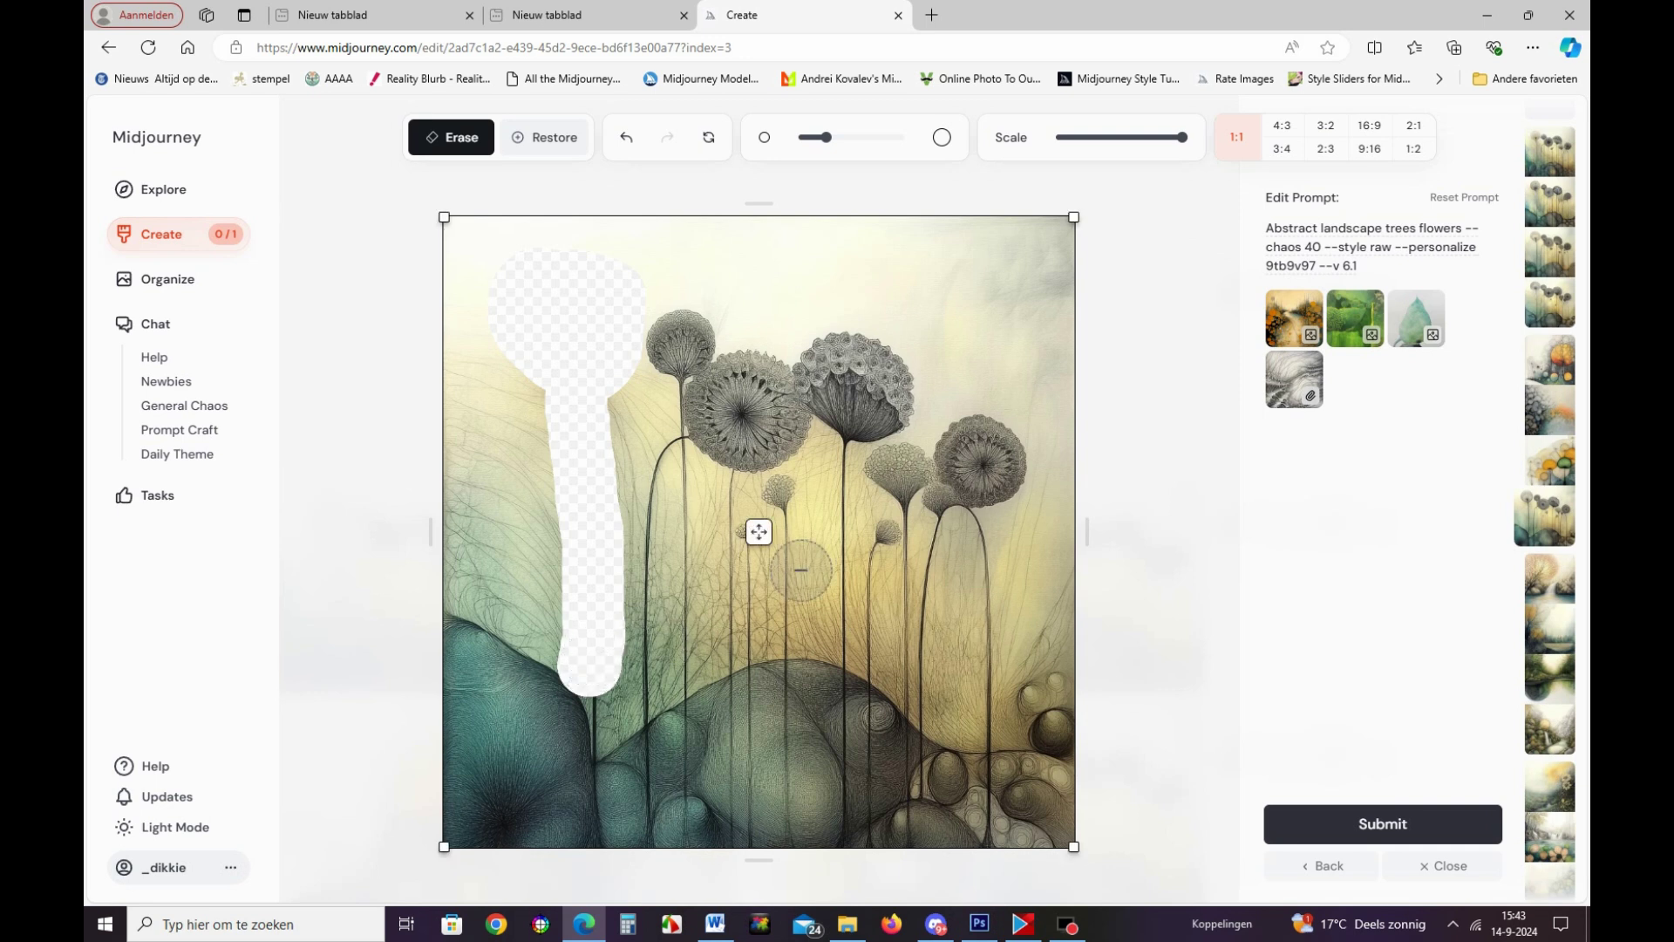
{"action": "mouse_move", "coordinate": [784, 501]}
{"action": "left_mouse_down"}
{"action": "mouse_move", "coordinate": [766, 535]}
{"action": "mouse_move", "coordinate": [772, 633]}
{"action": "left_mouse_up"}
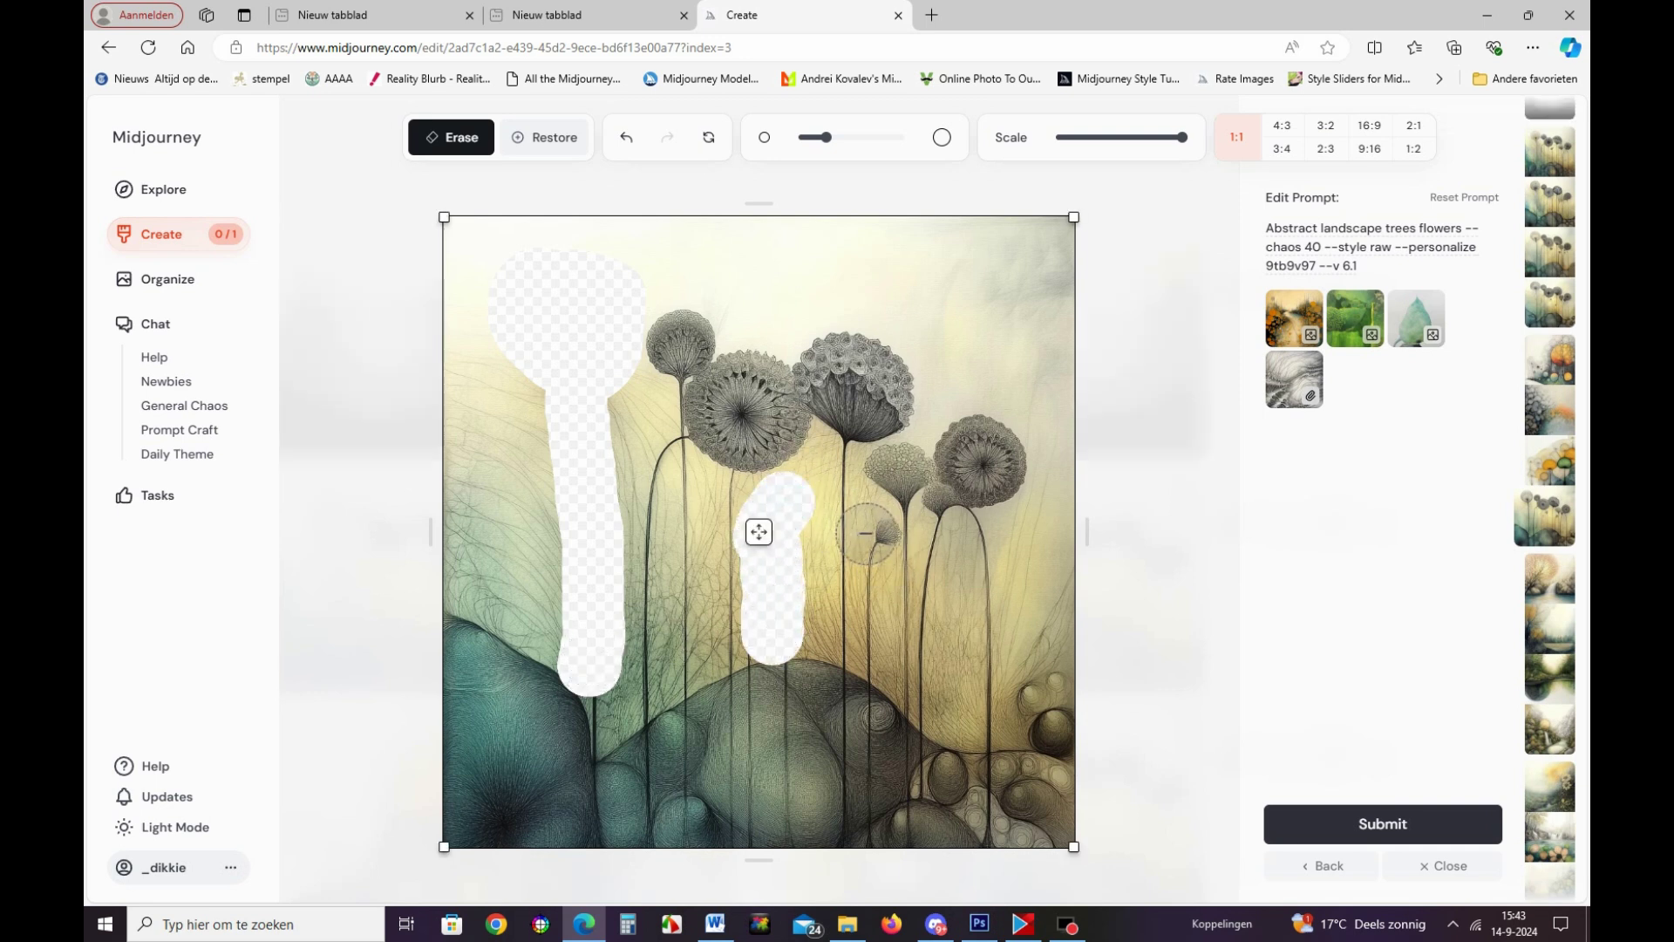
{"action": "left_click_drag", "start_coordinate": [866, 530], "coordinate": [867, 594]}
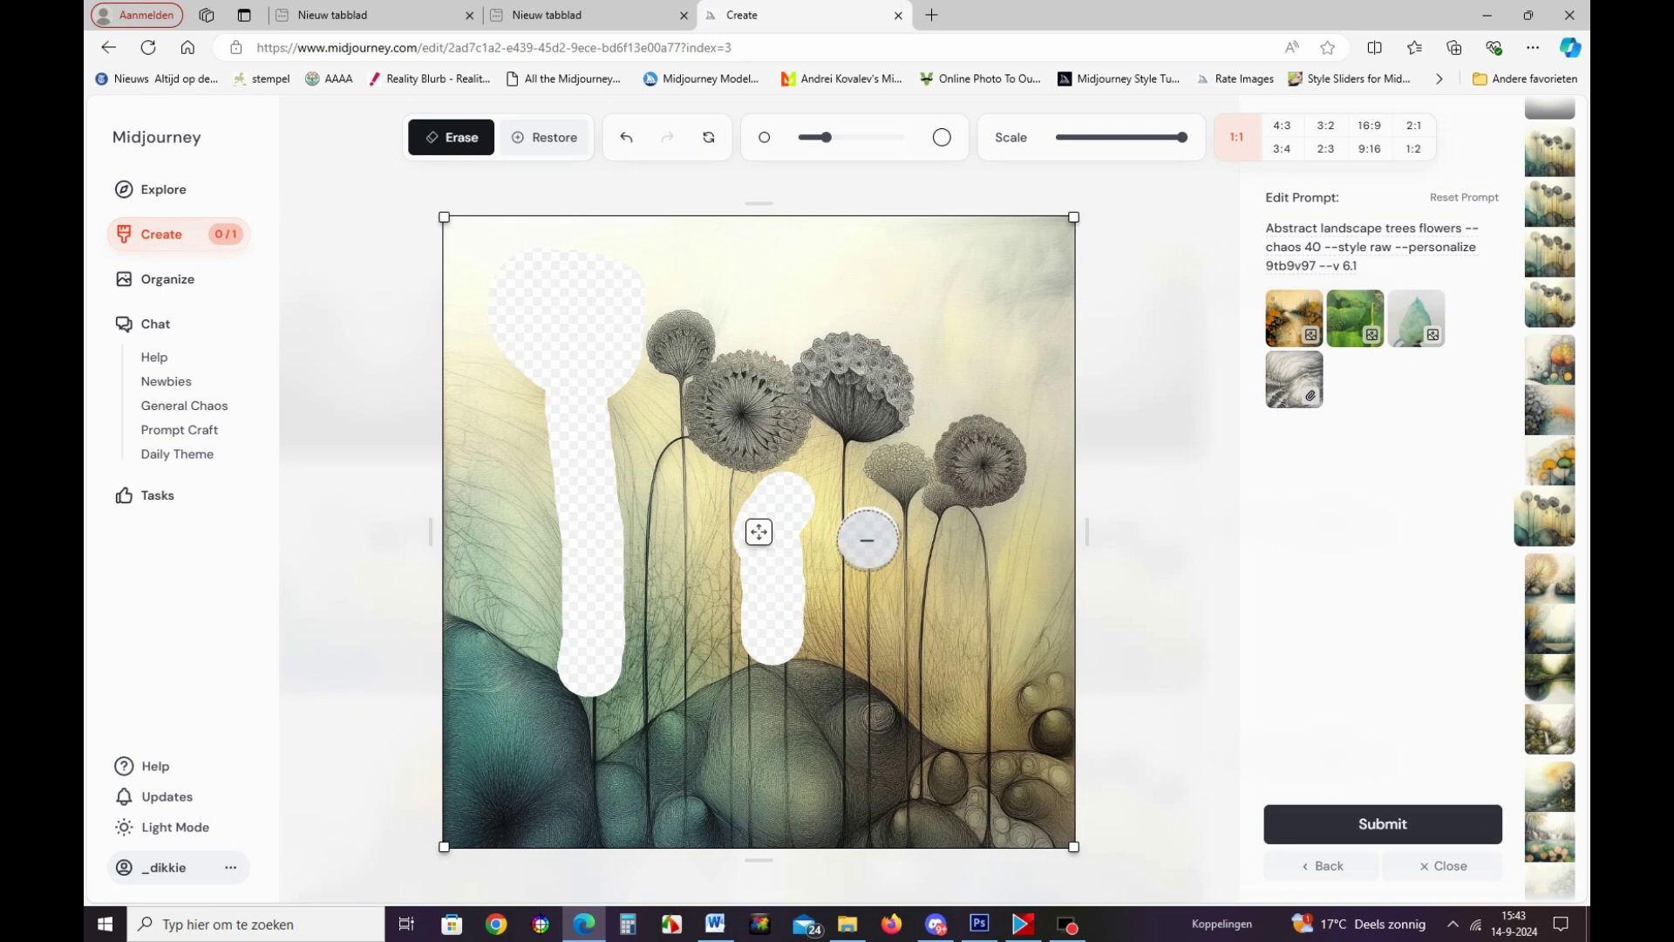
{"action": "left_click", "coordinate": [1399, 826]}
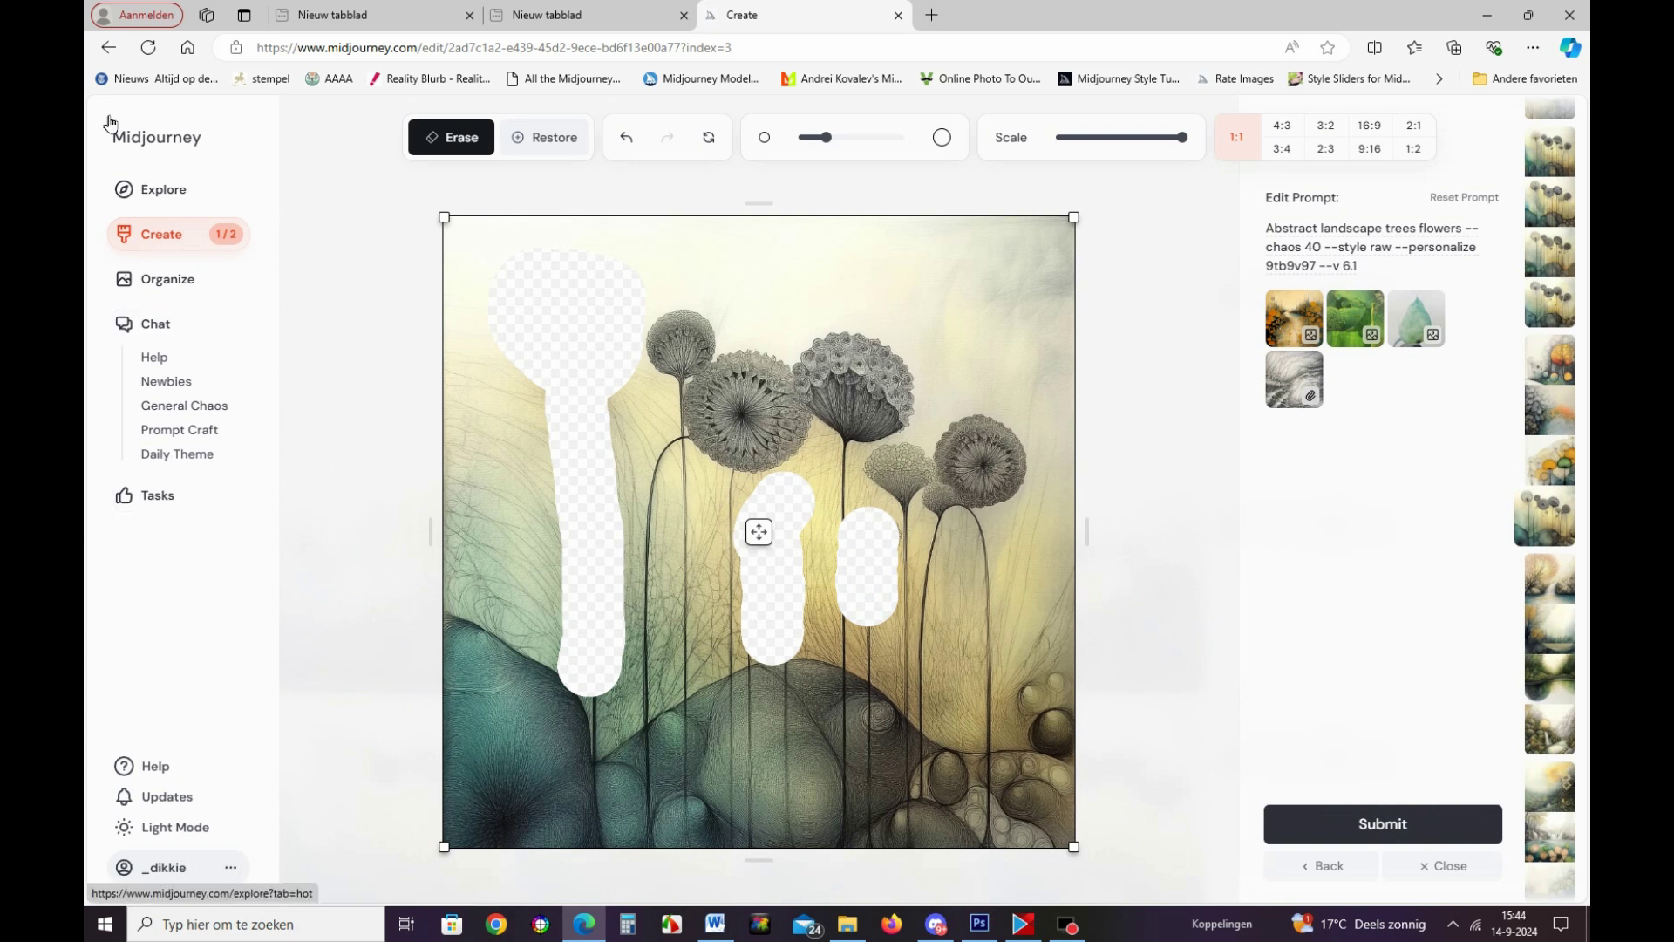
Preview the dandelion and large-petal flower variations one by one in full view.
{"action": "left_click", "coordinate": [151, 234]}
{"action": "scroll", "coordinate": [570, 601], "scroll_direction": "down", "scroll_amount": 4}
{"action": "scroll", "coordinate": [747, 550], "scroll_direction": "up", "scroll_amount": 1}
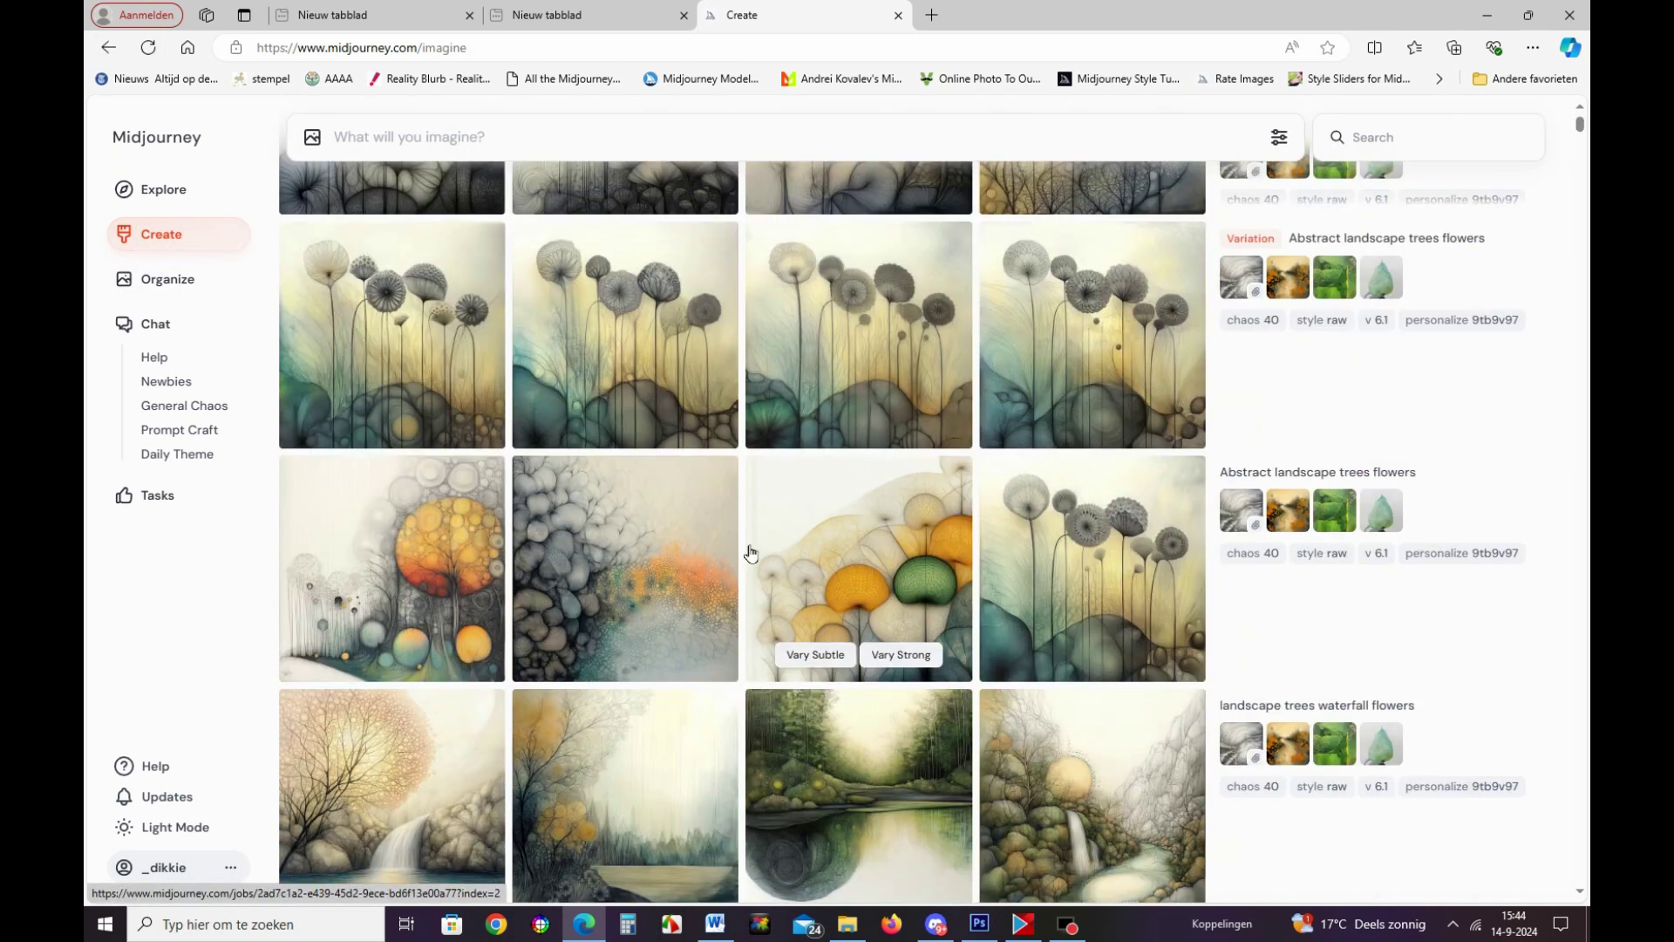
{"action": "scroll", "coordinate": [770, 658], "scroll_direction": "up", "scroll_amount": 1}
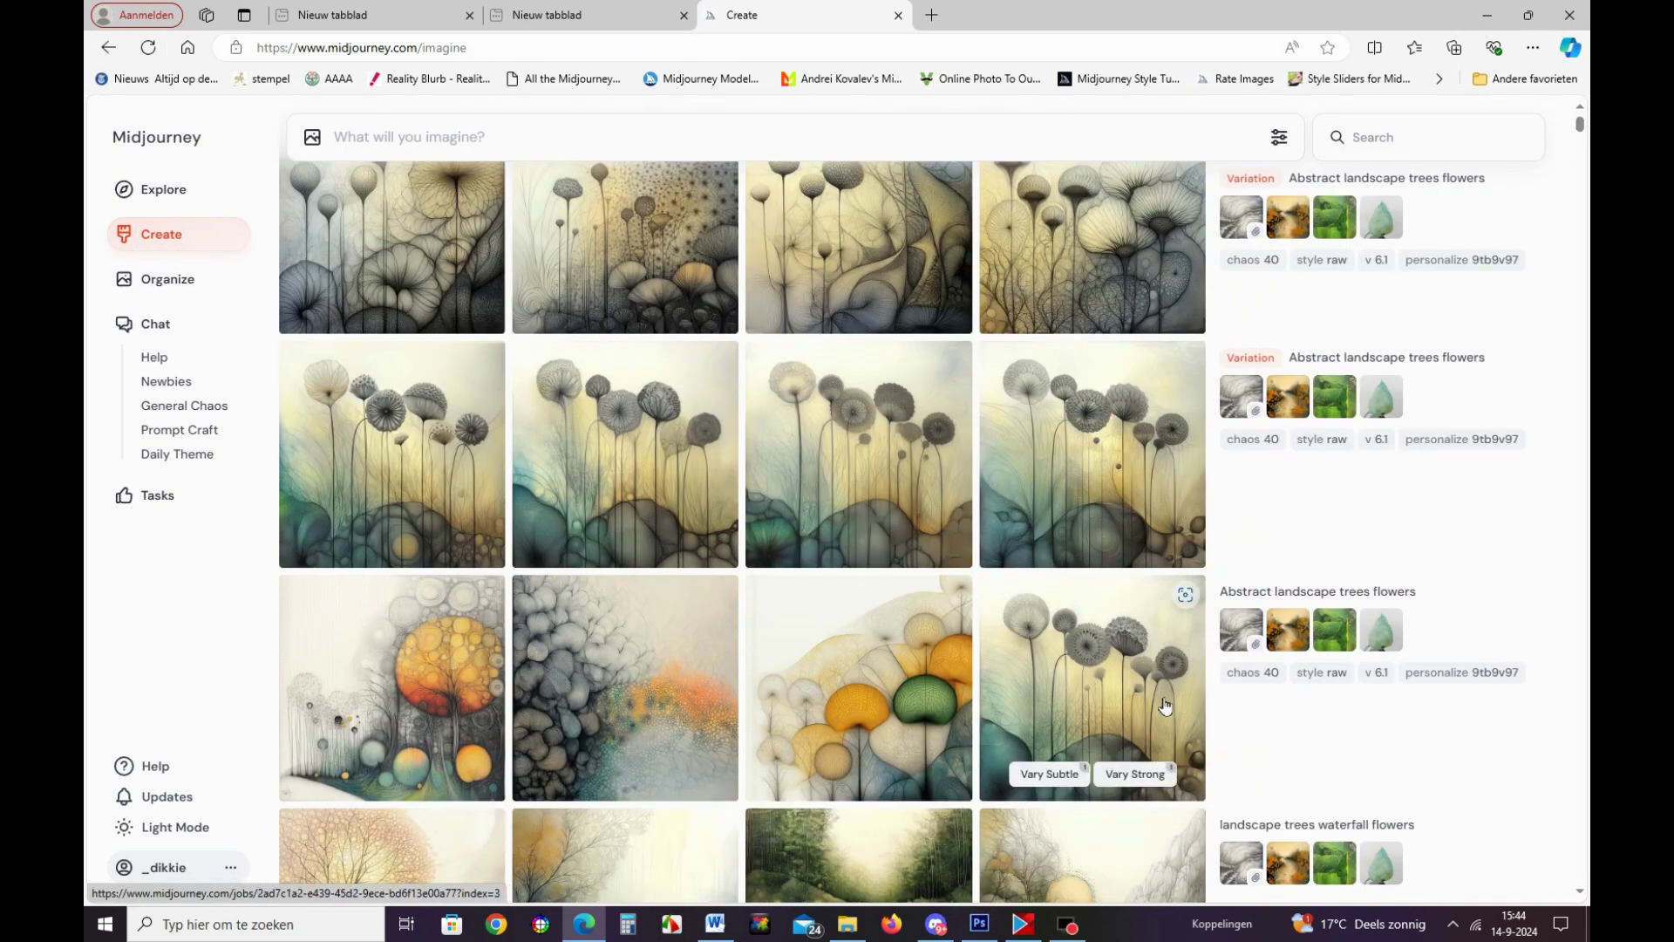
{"action": "left_click", "coordinate": [389, 436]}
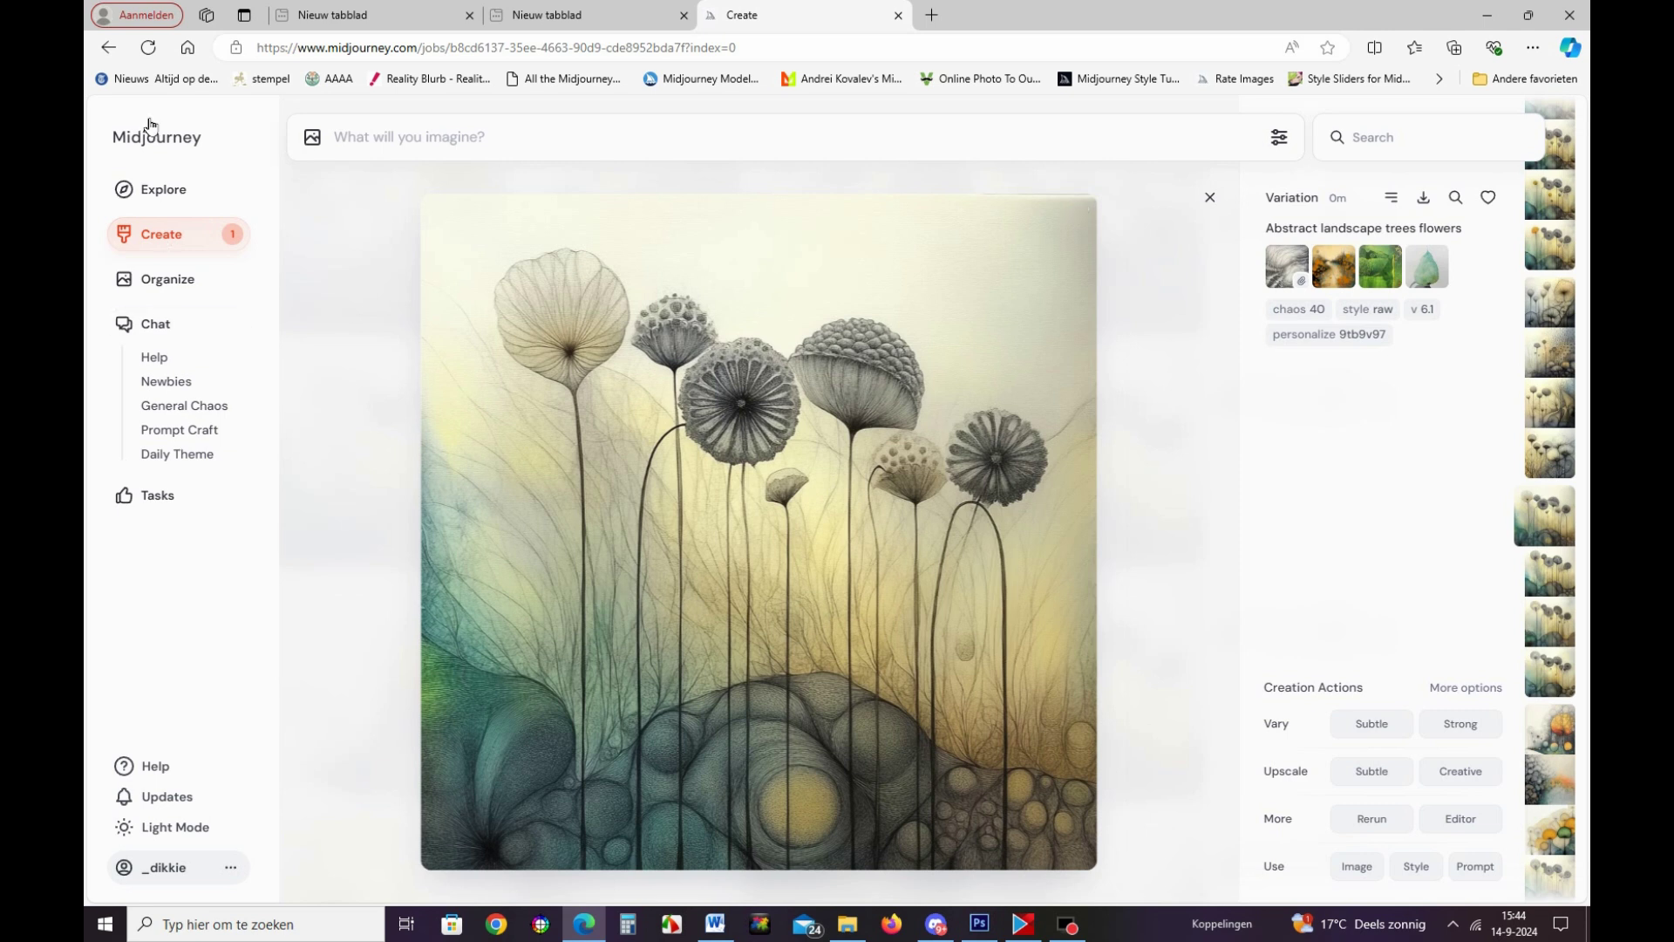
{"action": "left_click", "coordinate": [109, 49]}
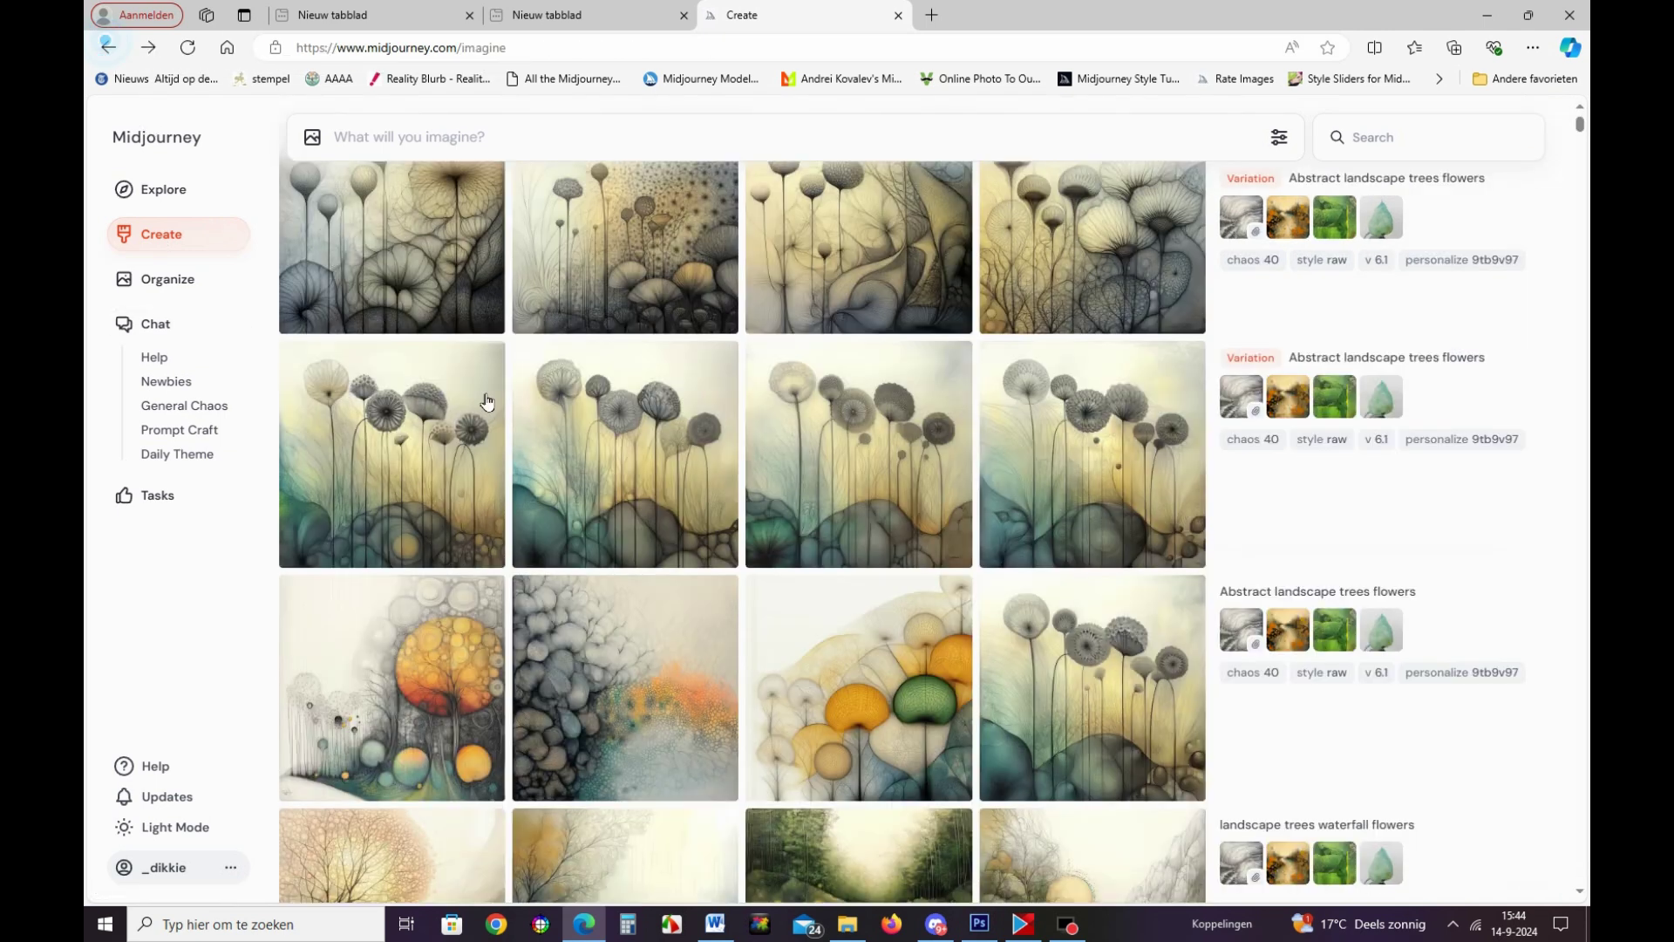
{"action": "left_click", "coordinate": [641, 469]}
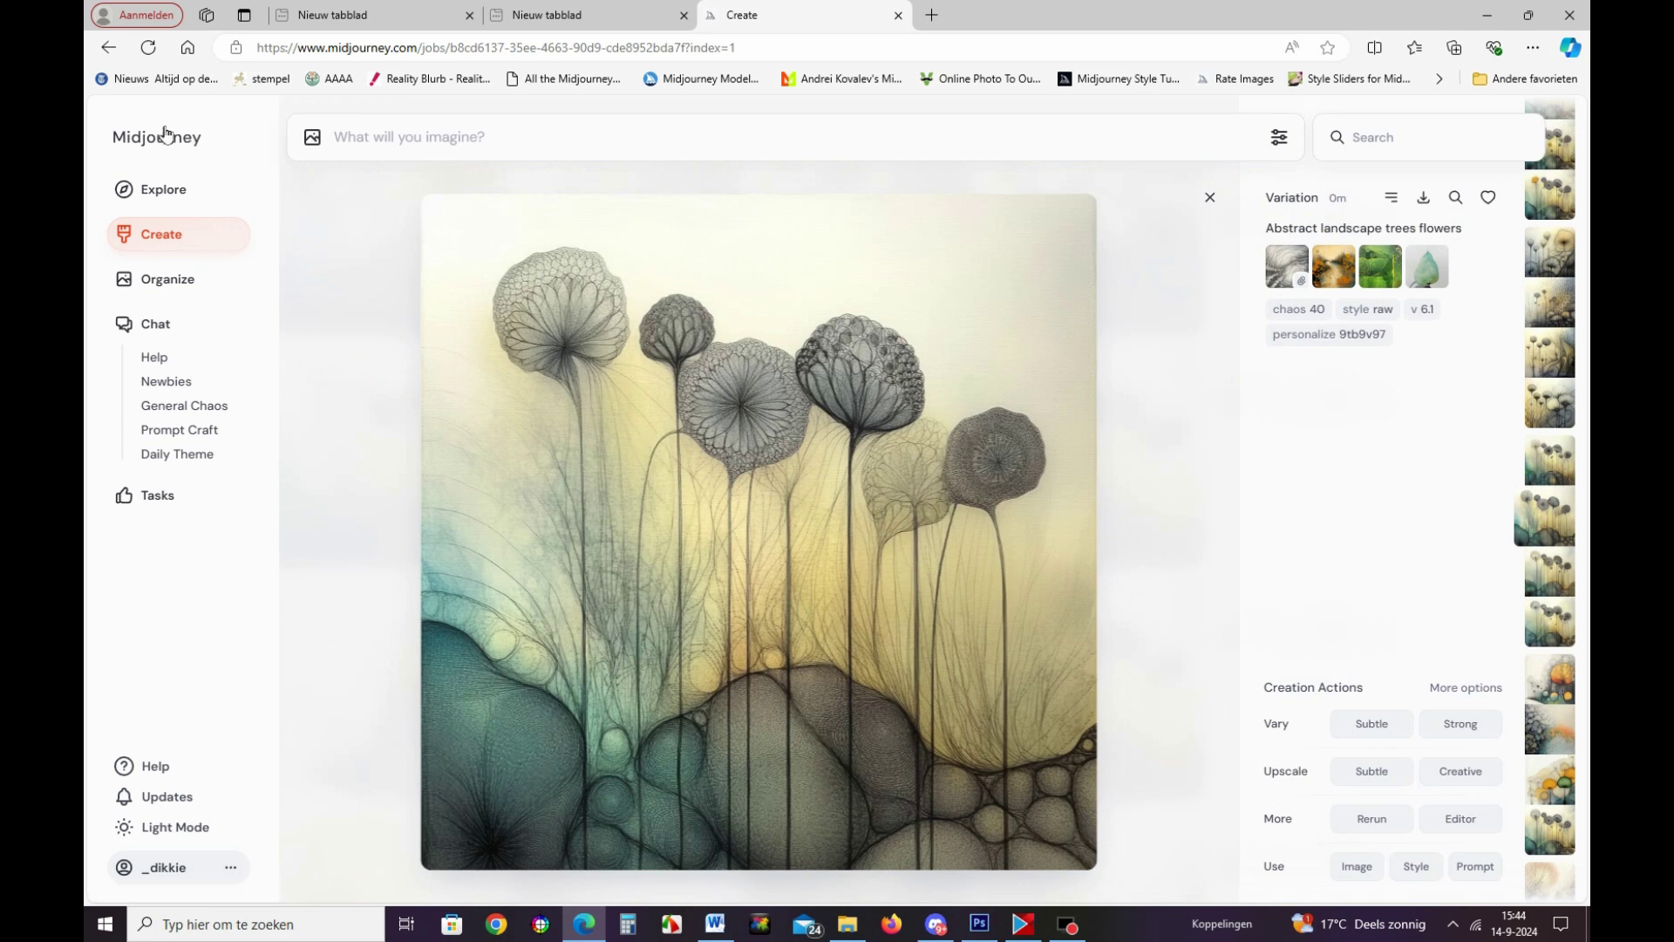
{"action": "left_click", "coordinate": [110, 48]}
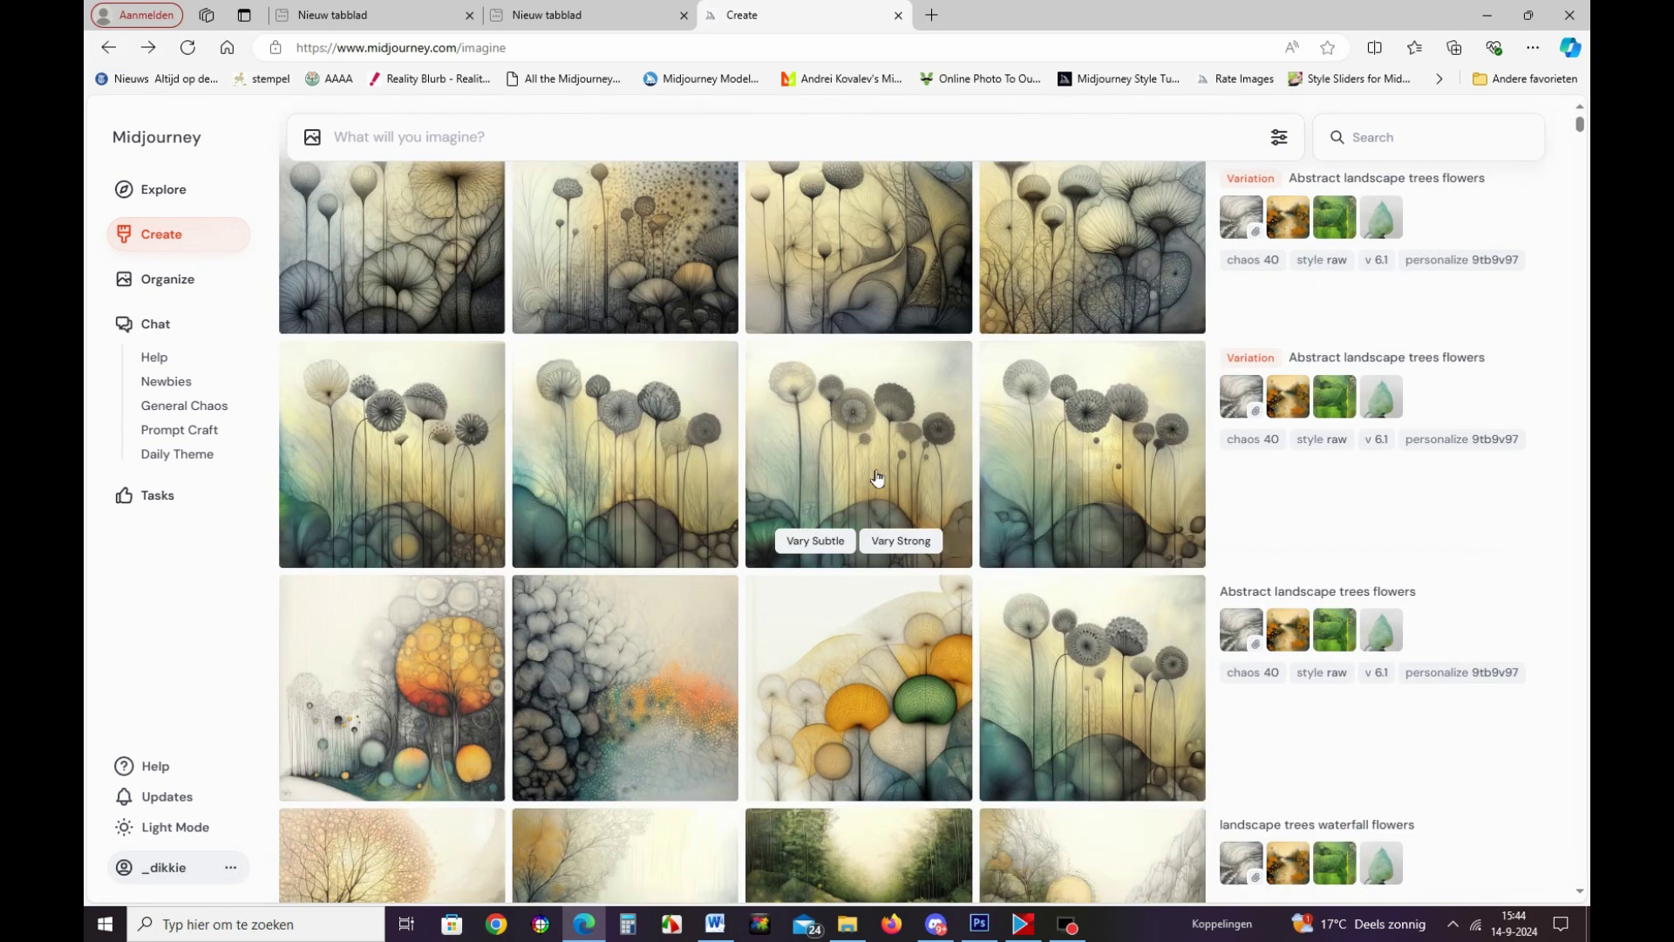
{"action": "mouse_move", "coordinate": [1093, 453]}
{"action": "left_click", "coordinate": [1064, 520]}
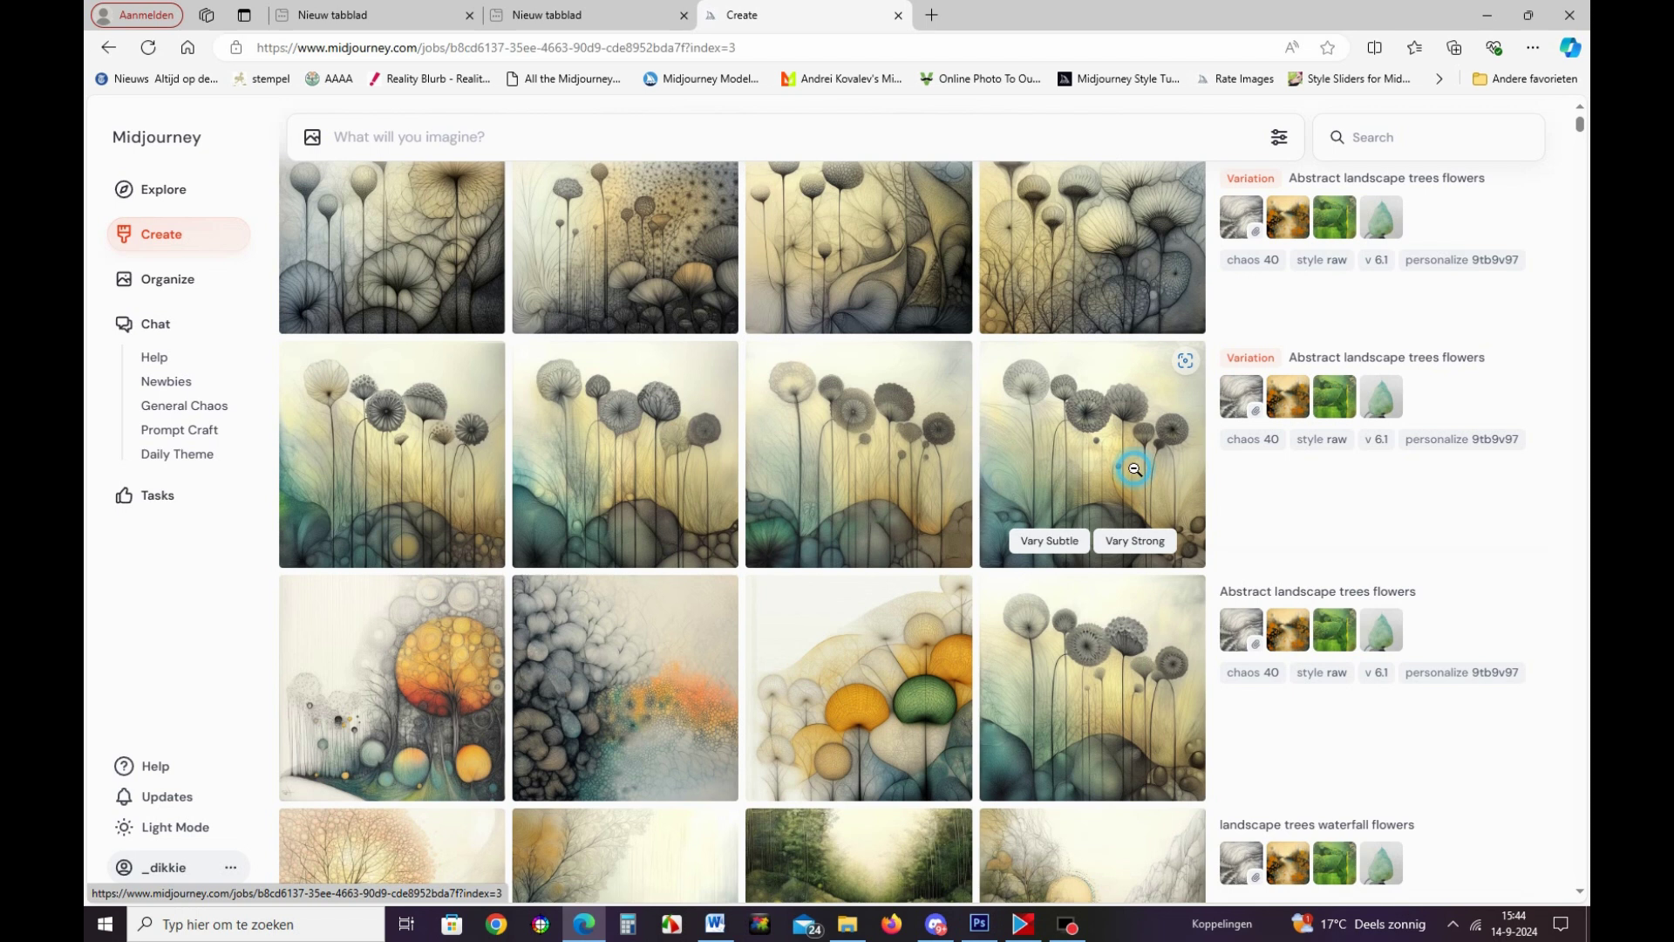
{"action": "left_click", "coordinate": [108, 48]}
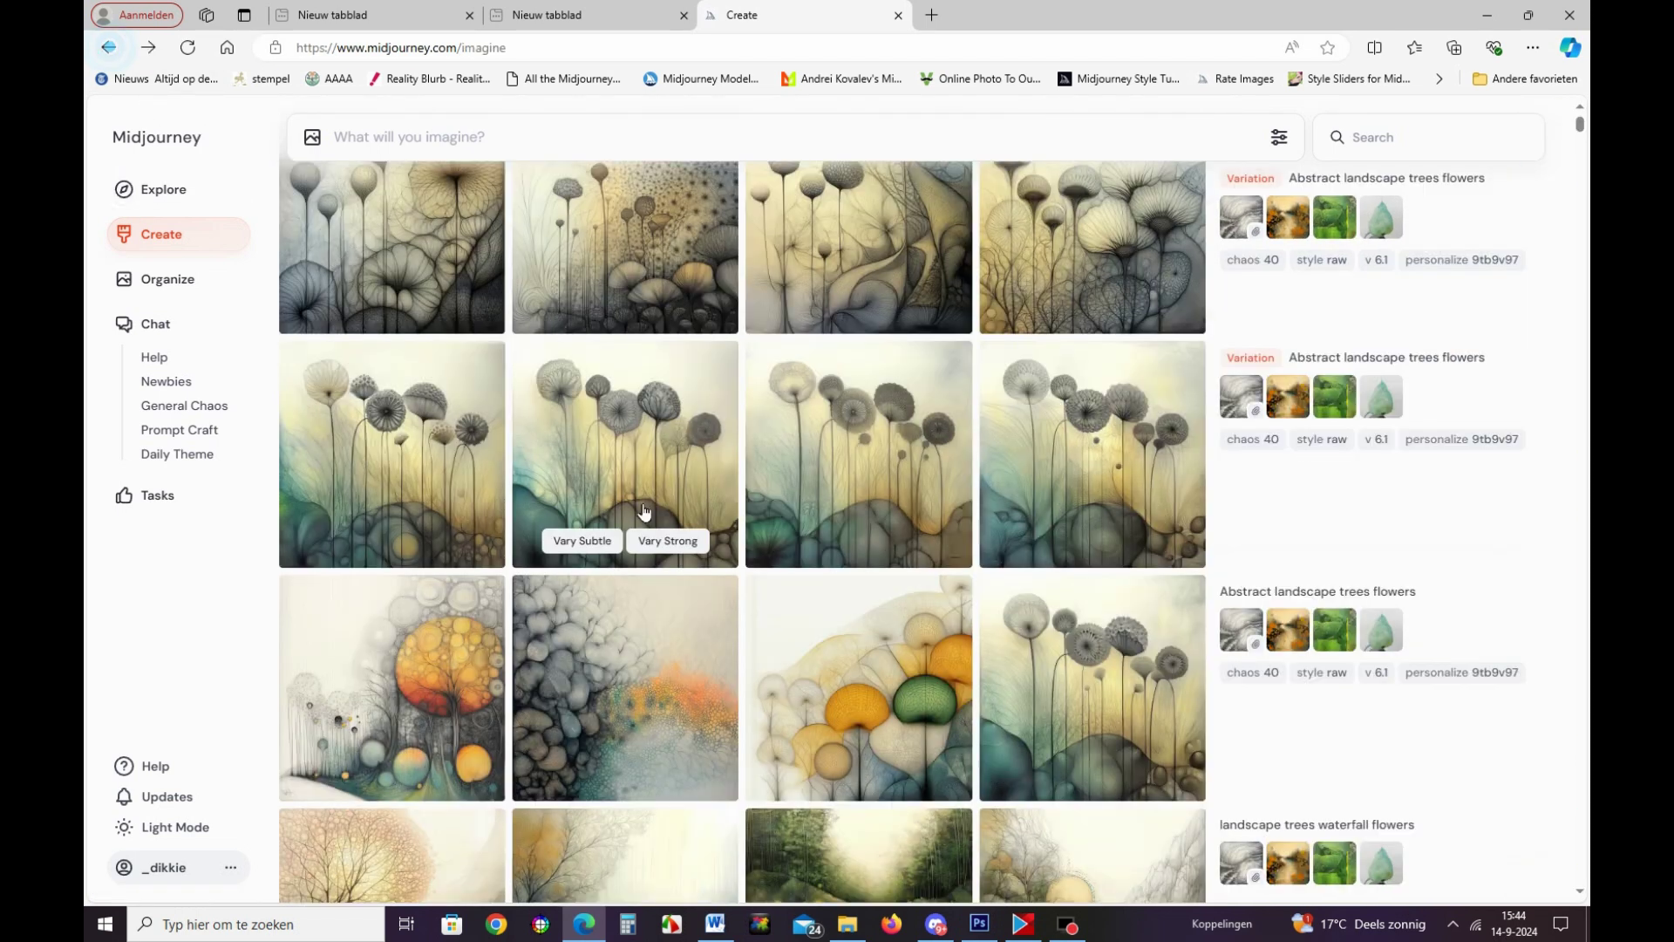
{"action": "left_click", "coordinate": [399, 460]}
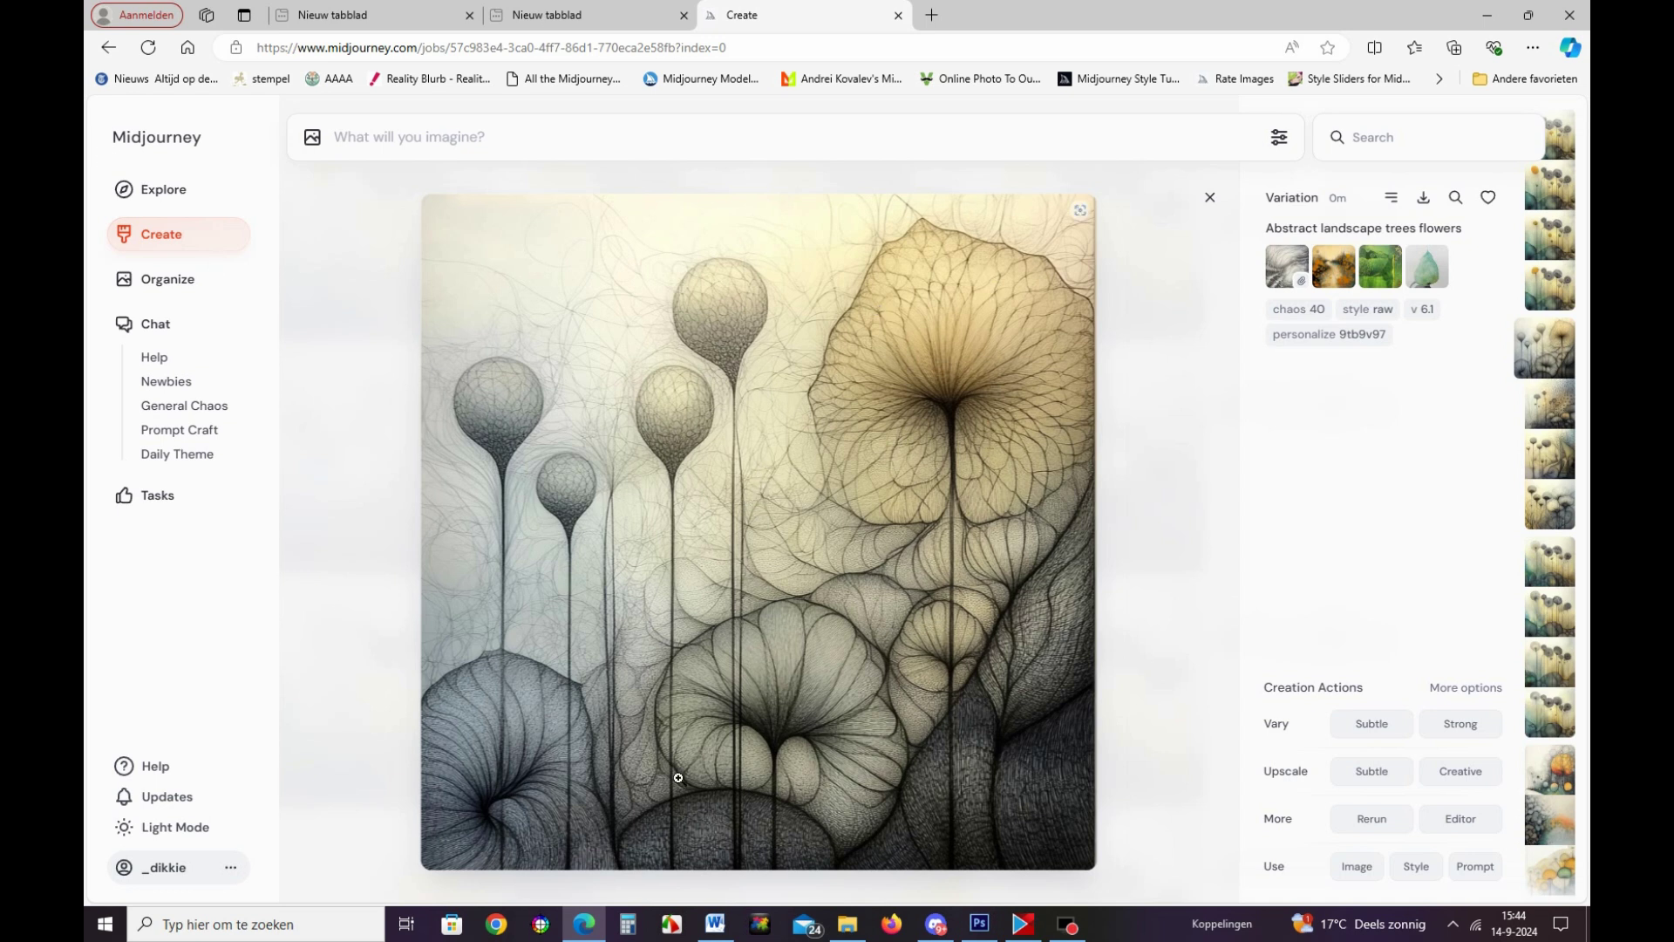
{"action": "left_click", "coordinate": [108, 48]}
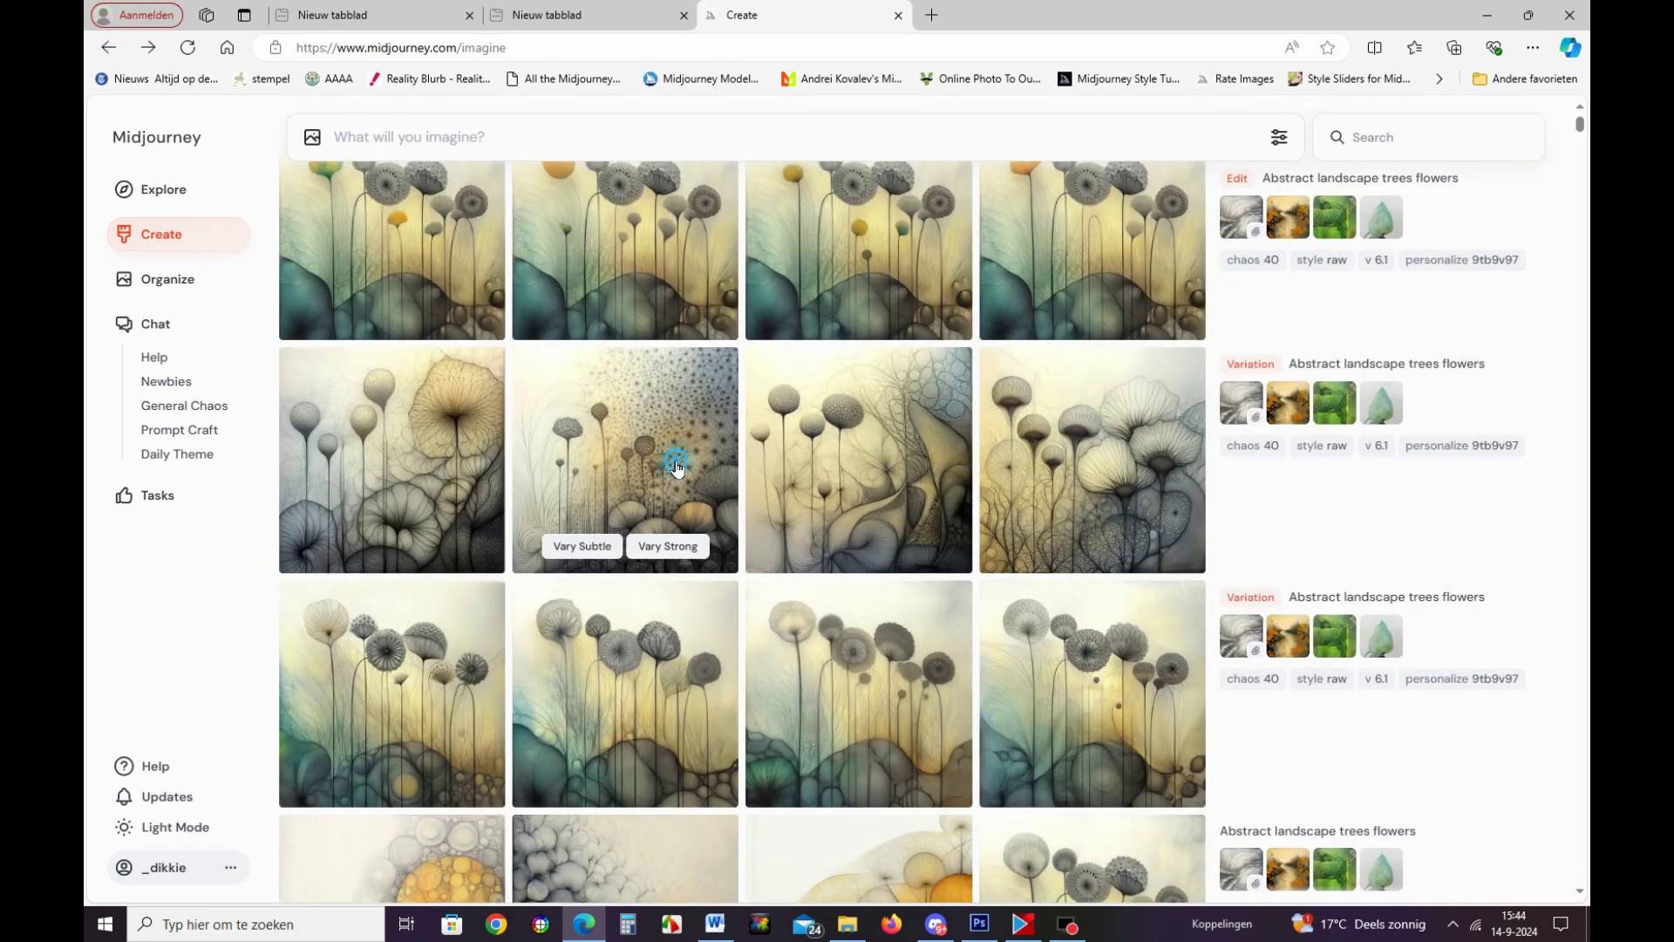
Save the dandelions-on-dotted-background variation to the computer via Save Image.
{"action": "left_click", "coordinate": [675, 466]}
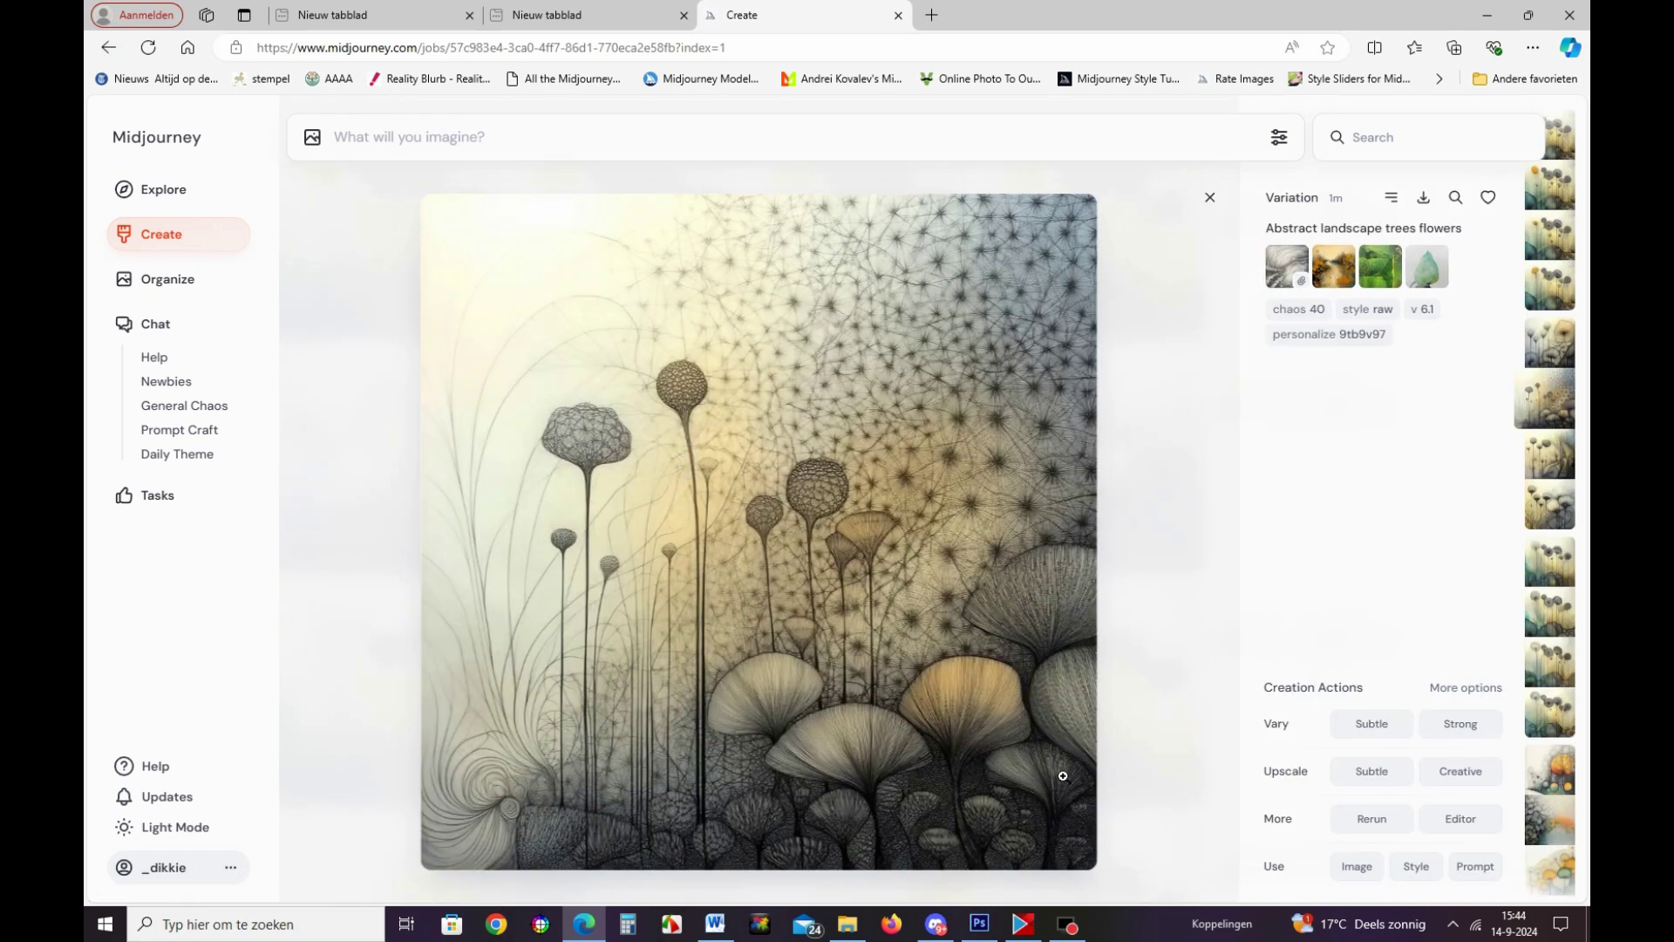
{"action": "left_click", "coordinate": [888, 430]}
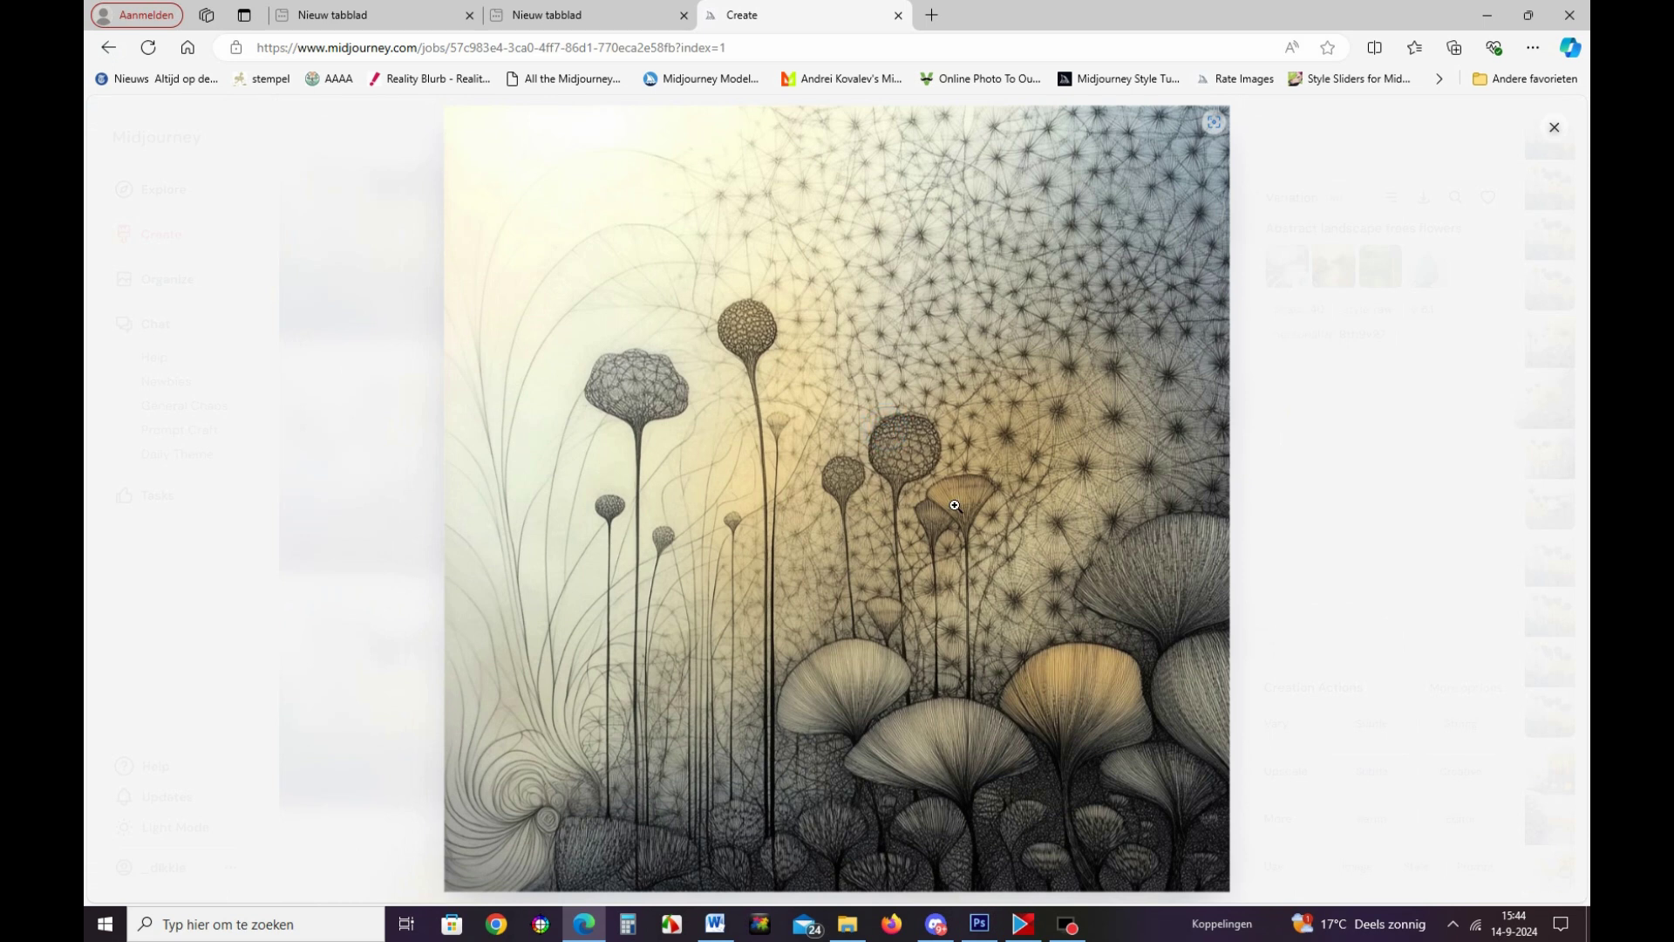
{"action": "right_click", "coordinate": [796, 526]}
{"action": "left_click", "coordinate": [820, 565]}
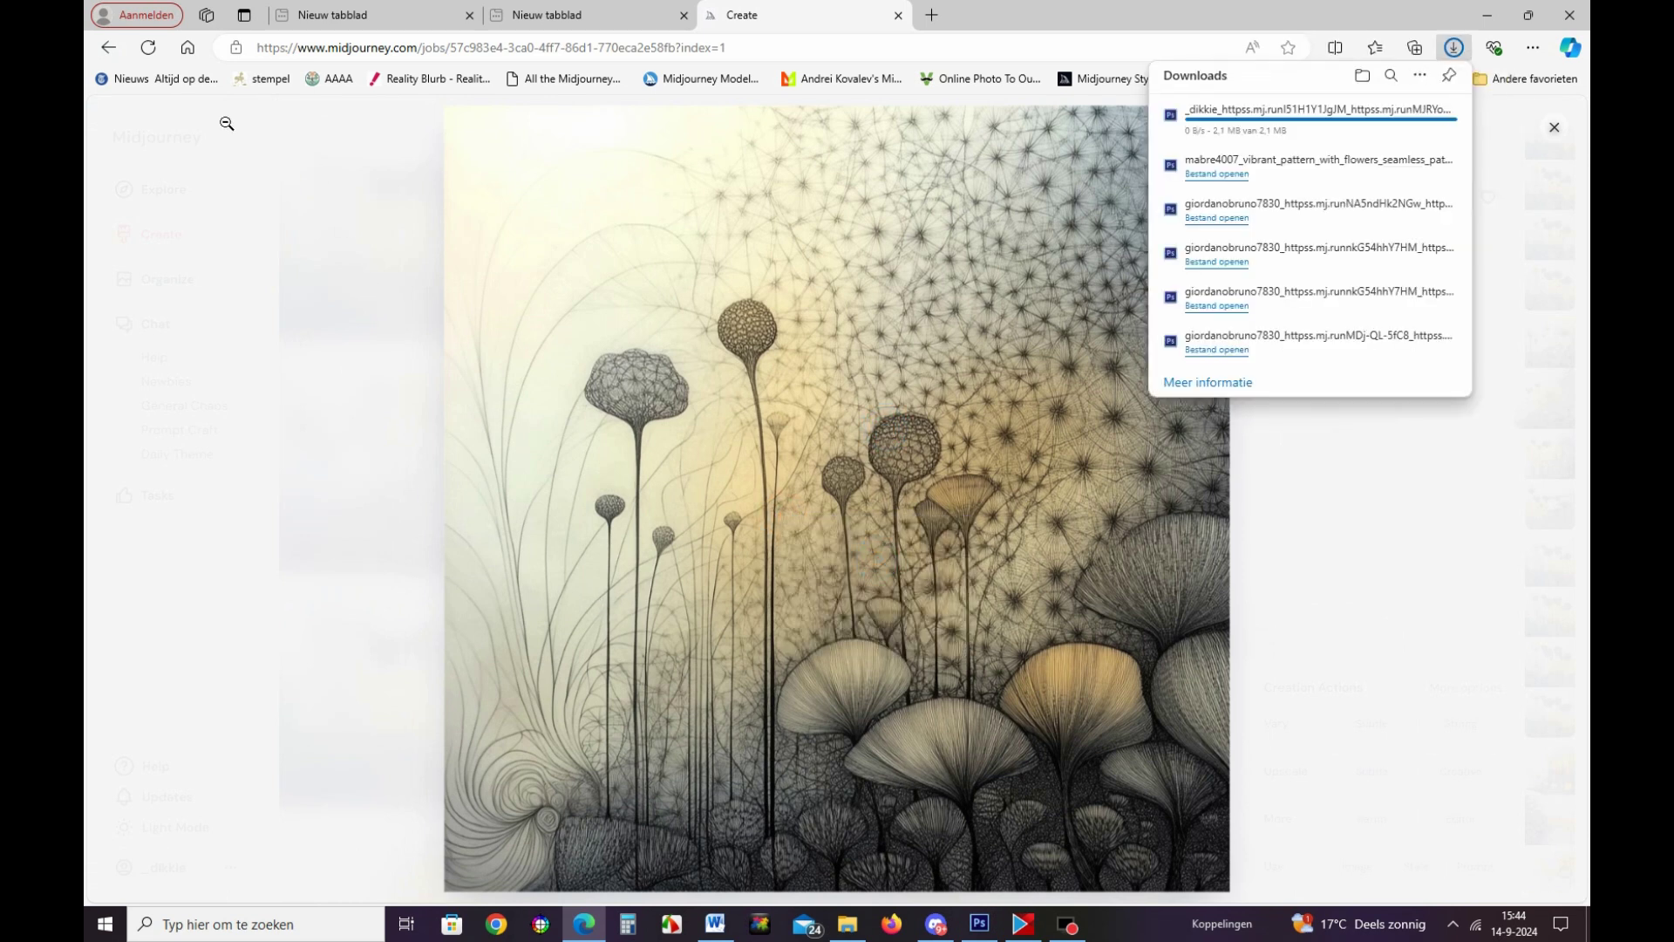
{"action": "left_click", "coordinate": [109, 49]}
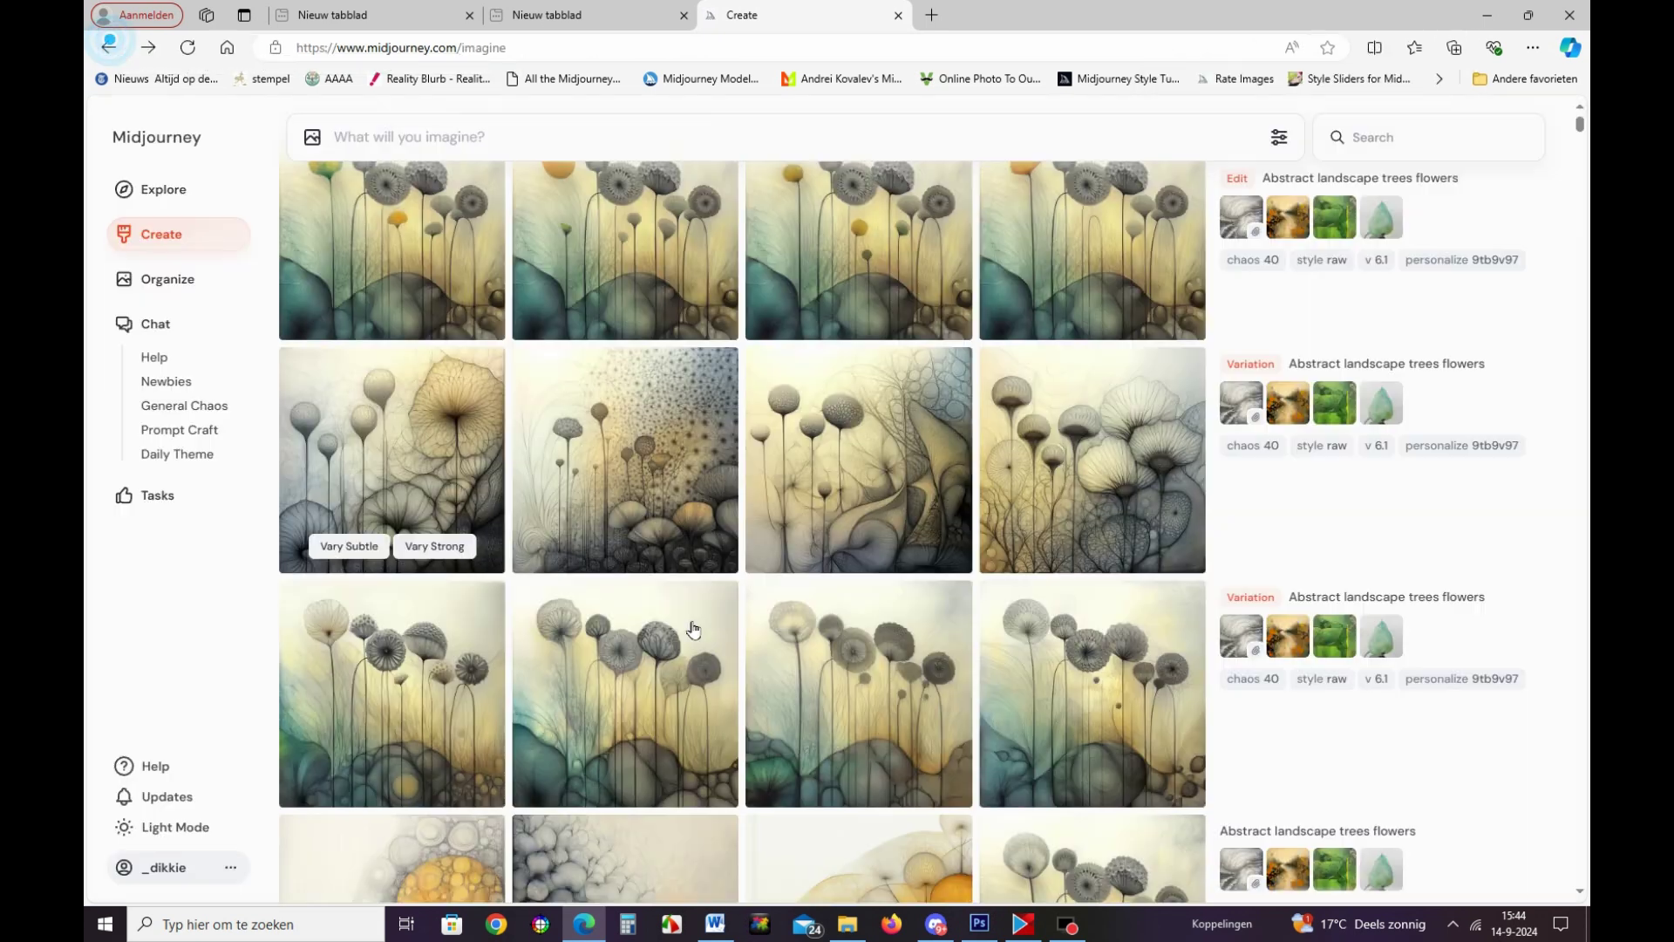
Preview the remaining second-row images and the first and fourth yellow-flower images.
{"action": "left_click", "coordinate": [880, 502]}
{"action": "left_click", "coordinate": [122, 53]}
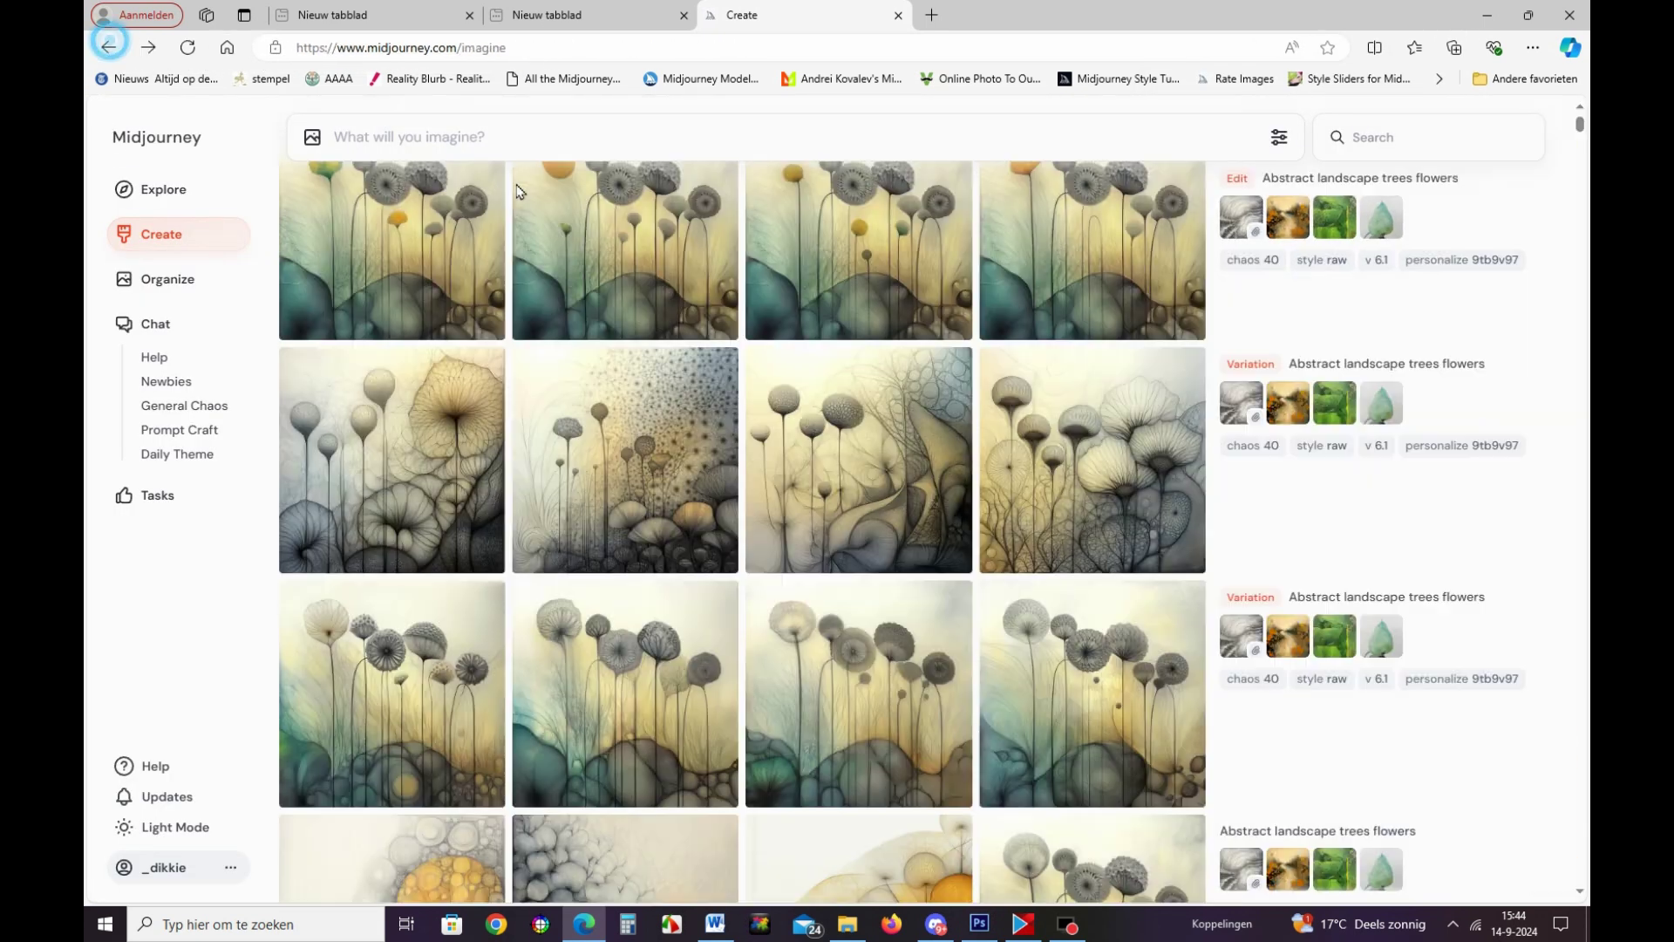
{"action": "left_click", "coordinate": [1078, 418]}
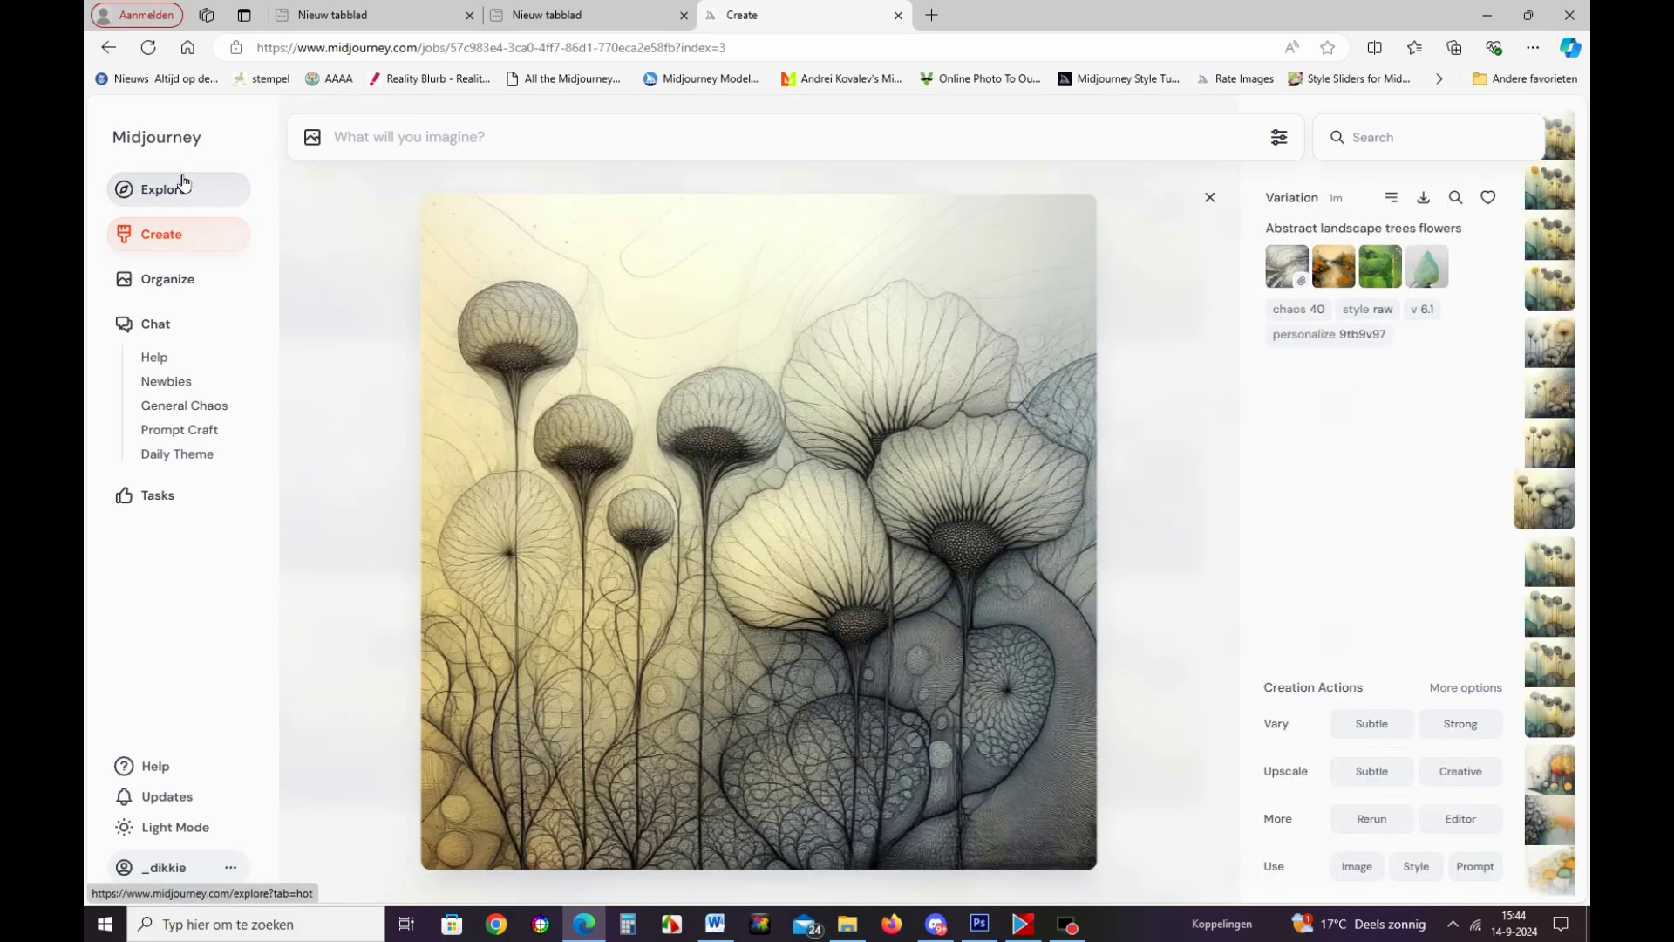
{"action": "left_click", "coordinate": [109, 48]}
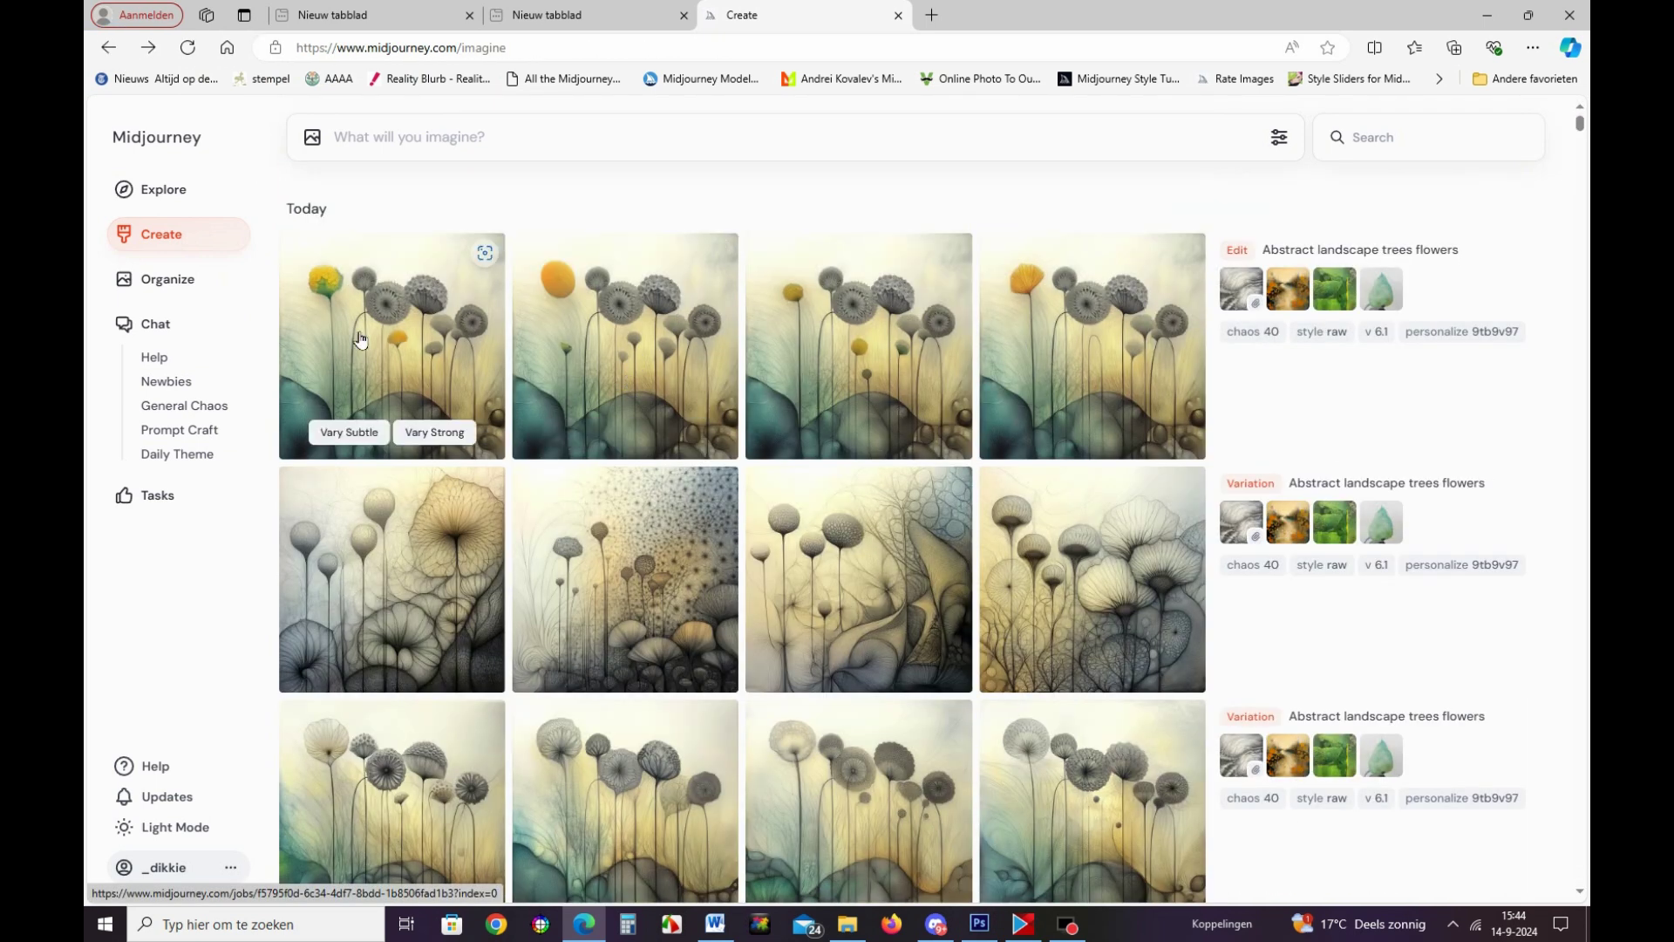
{"action": "left_click", "coordinate": [360, 338]}
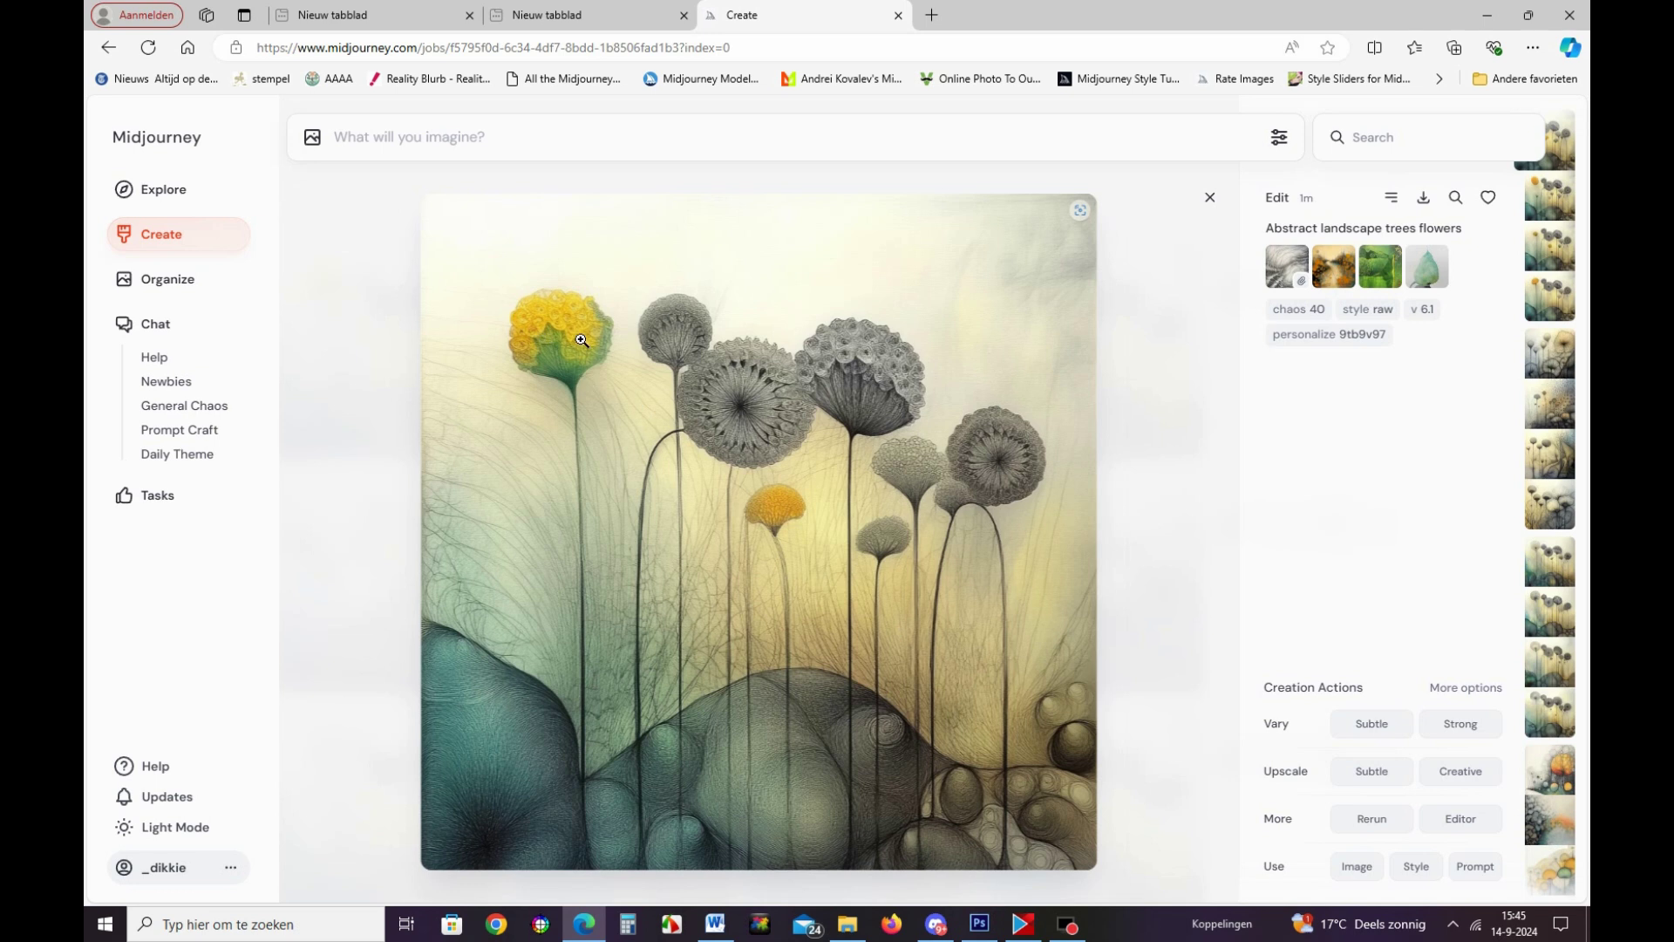
{"action": "left_click", "coordinate": [109, 47]}
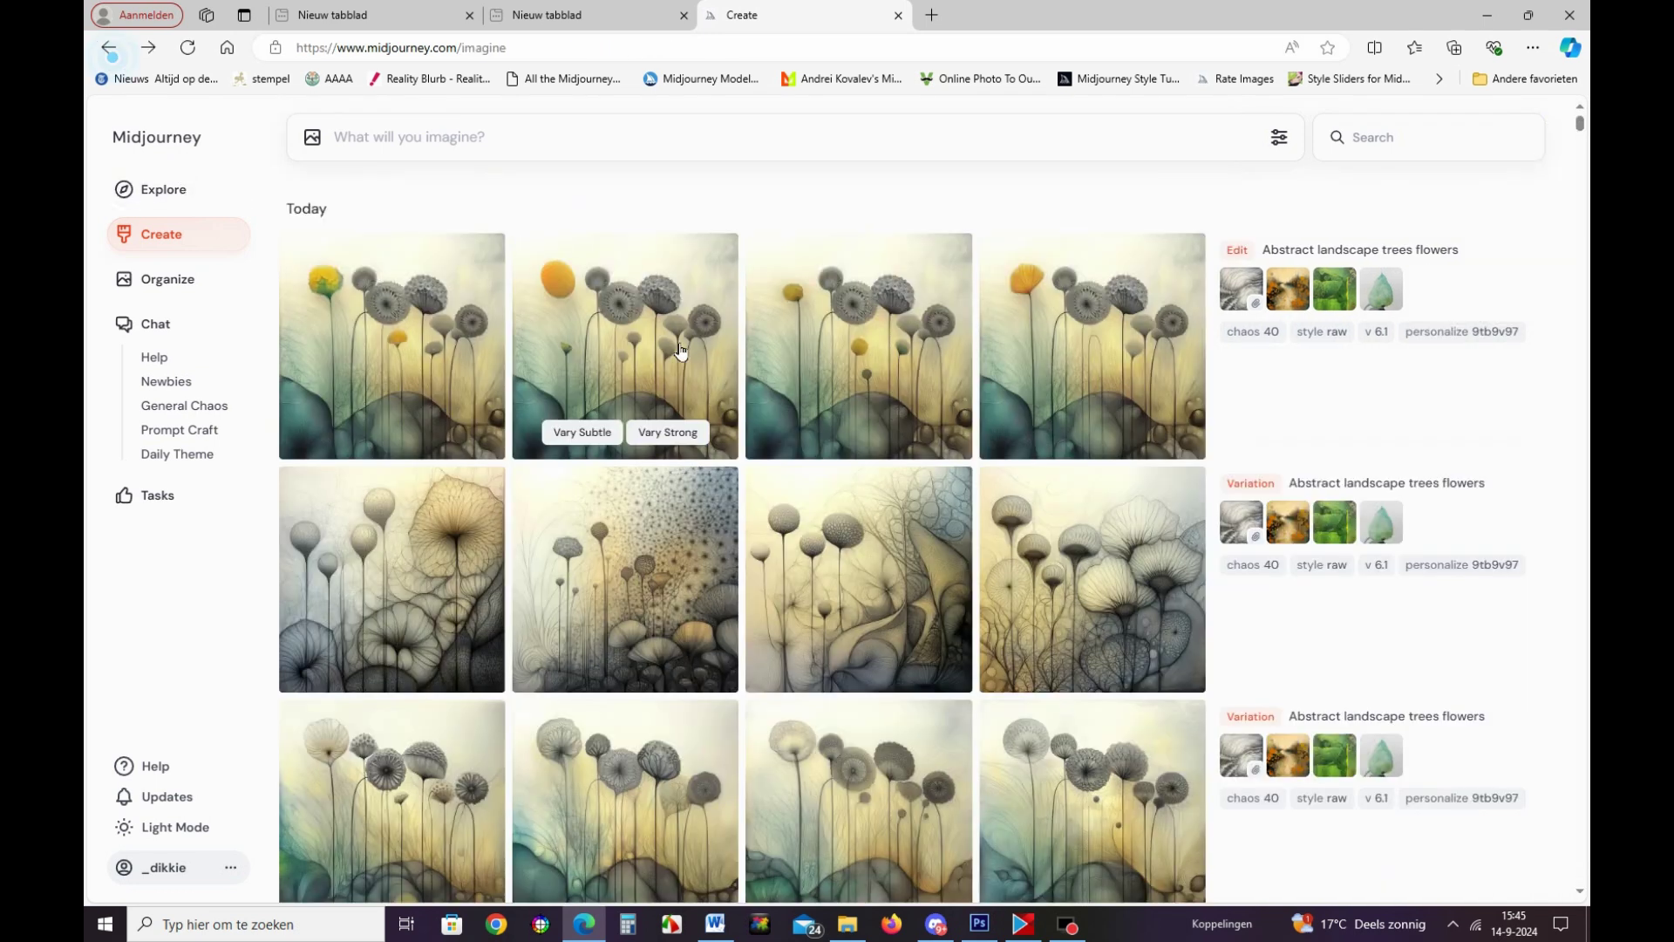
{"action": "left_click", "coordinate": [1033, 387]}
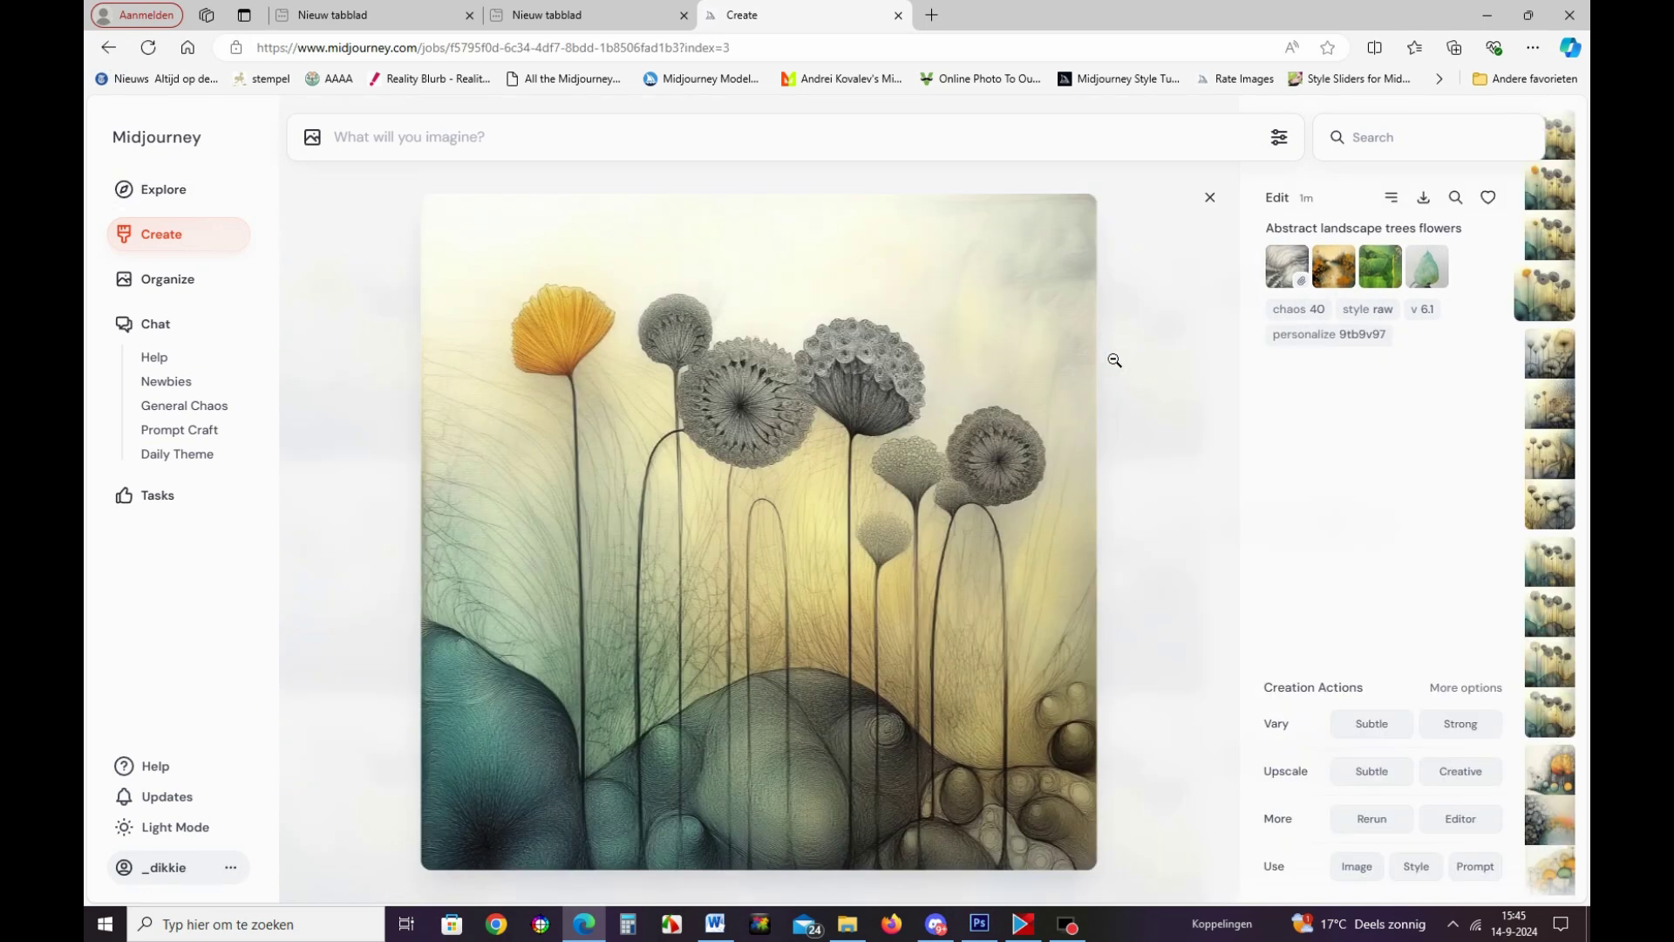
{"action": "left_click", "coordinate": [109, 48]}
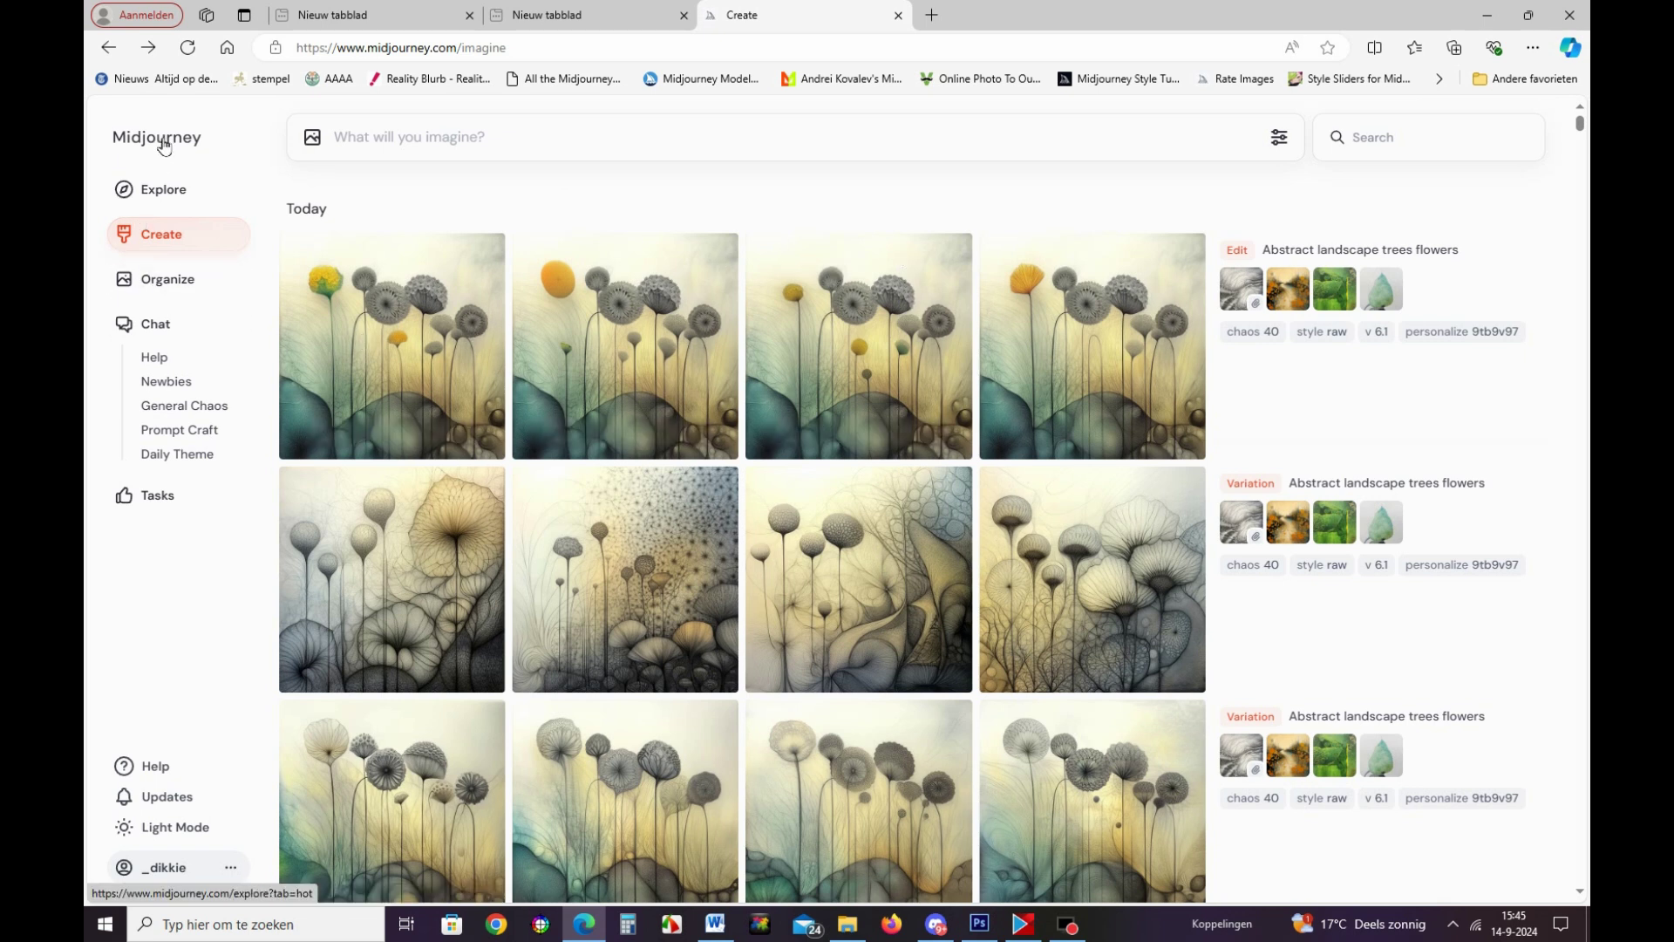
{"action": "left_click", "coordinate": [933, 926]}
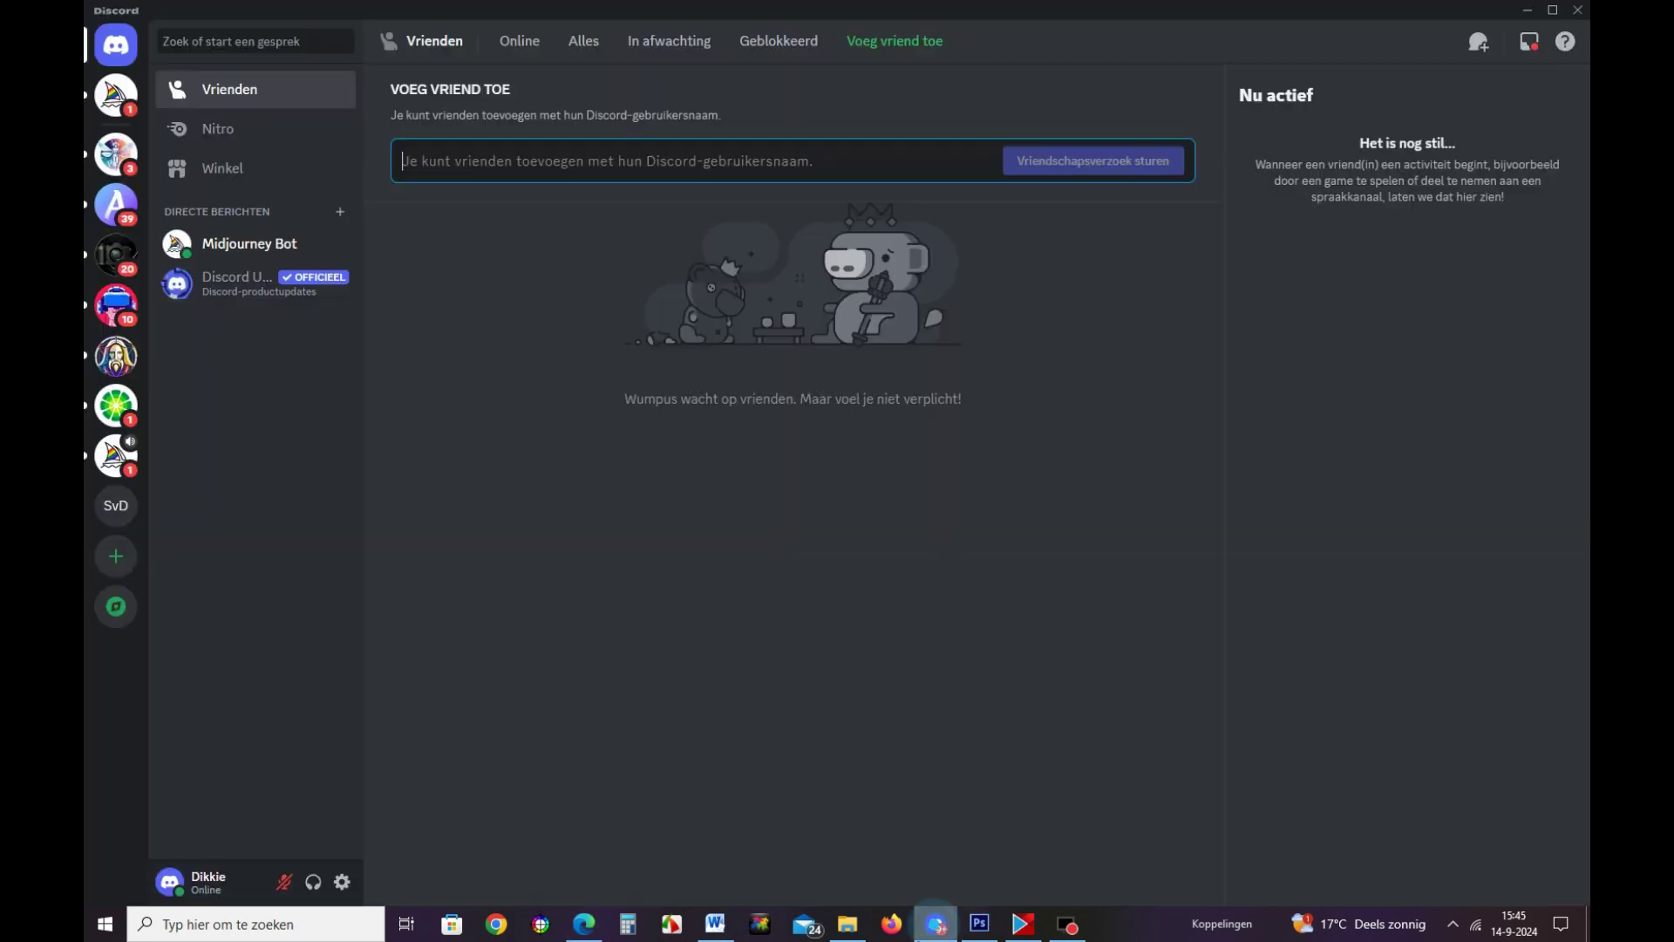
{"action": "left_click", "coordinate": [124, 517]}
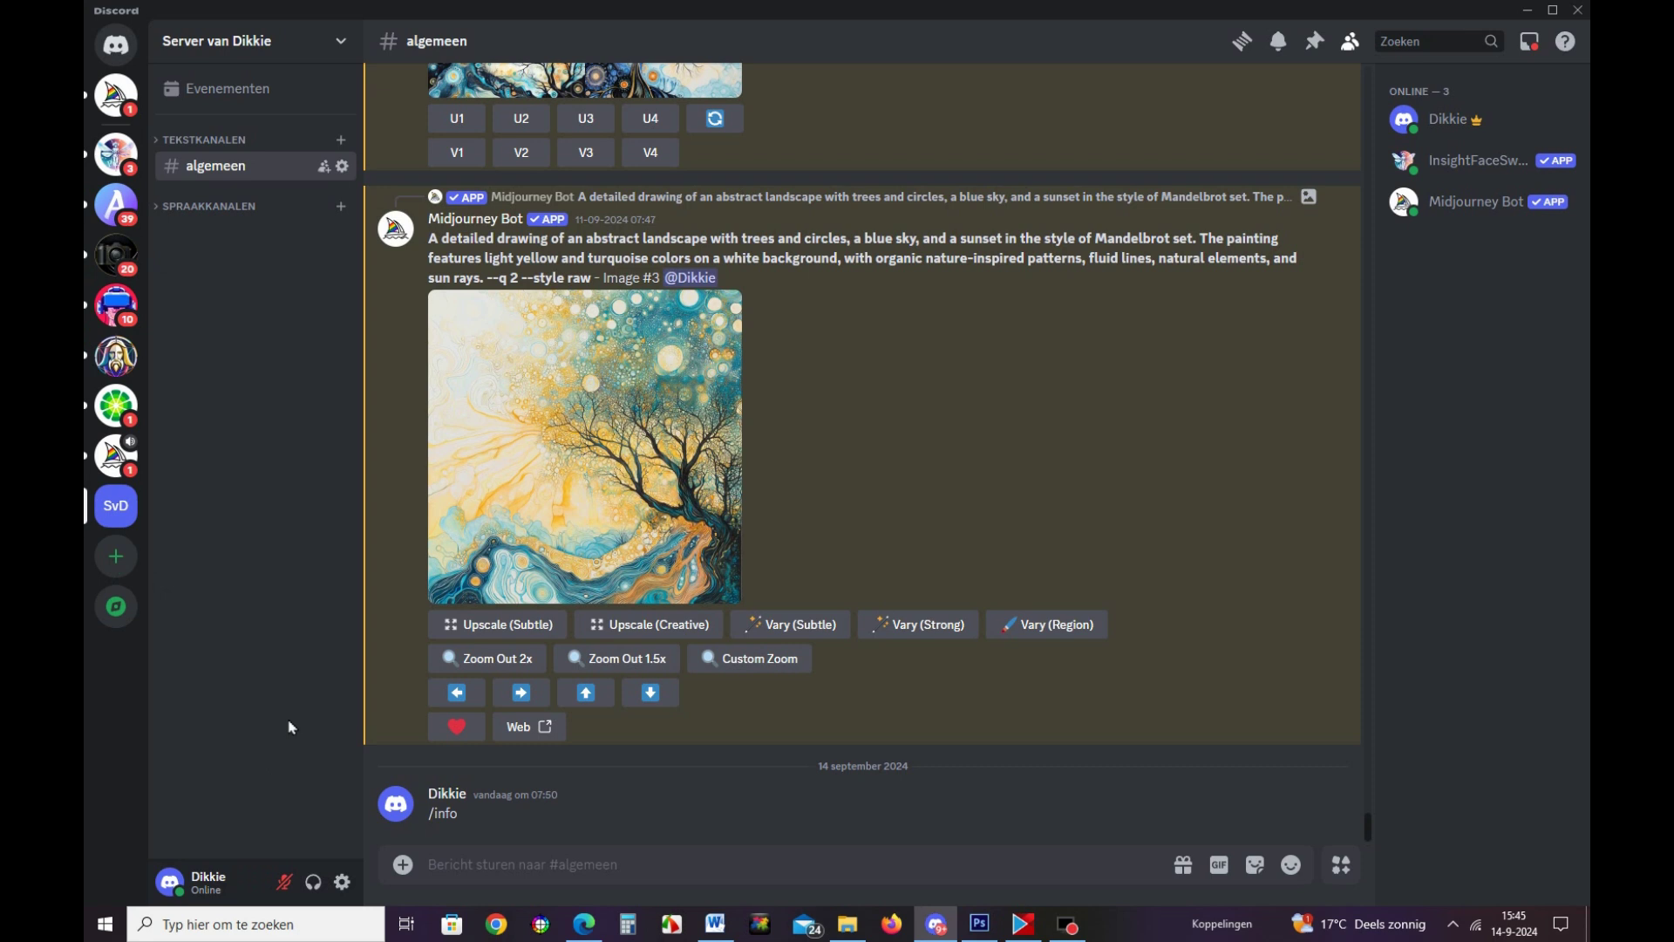
{"action": "left_click", "coordinate": [1527, 8]}
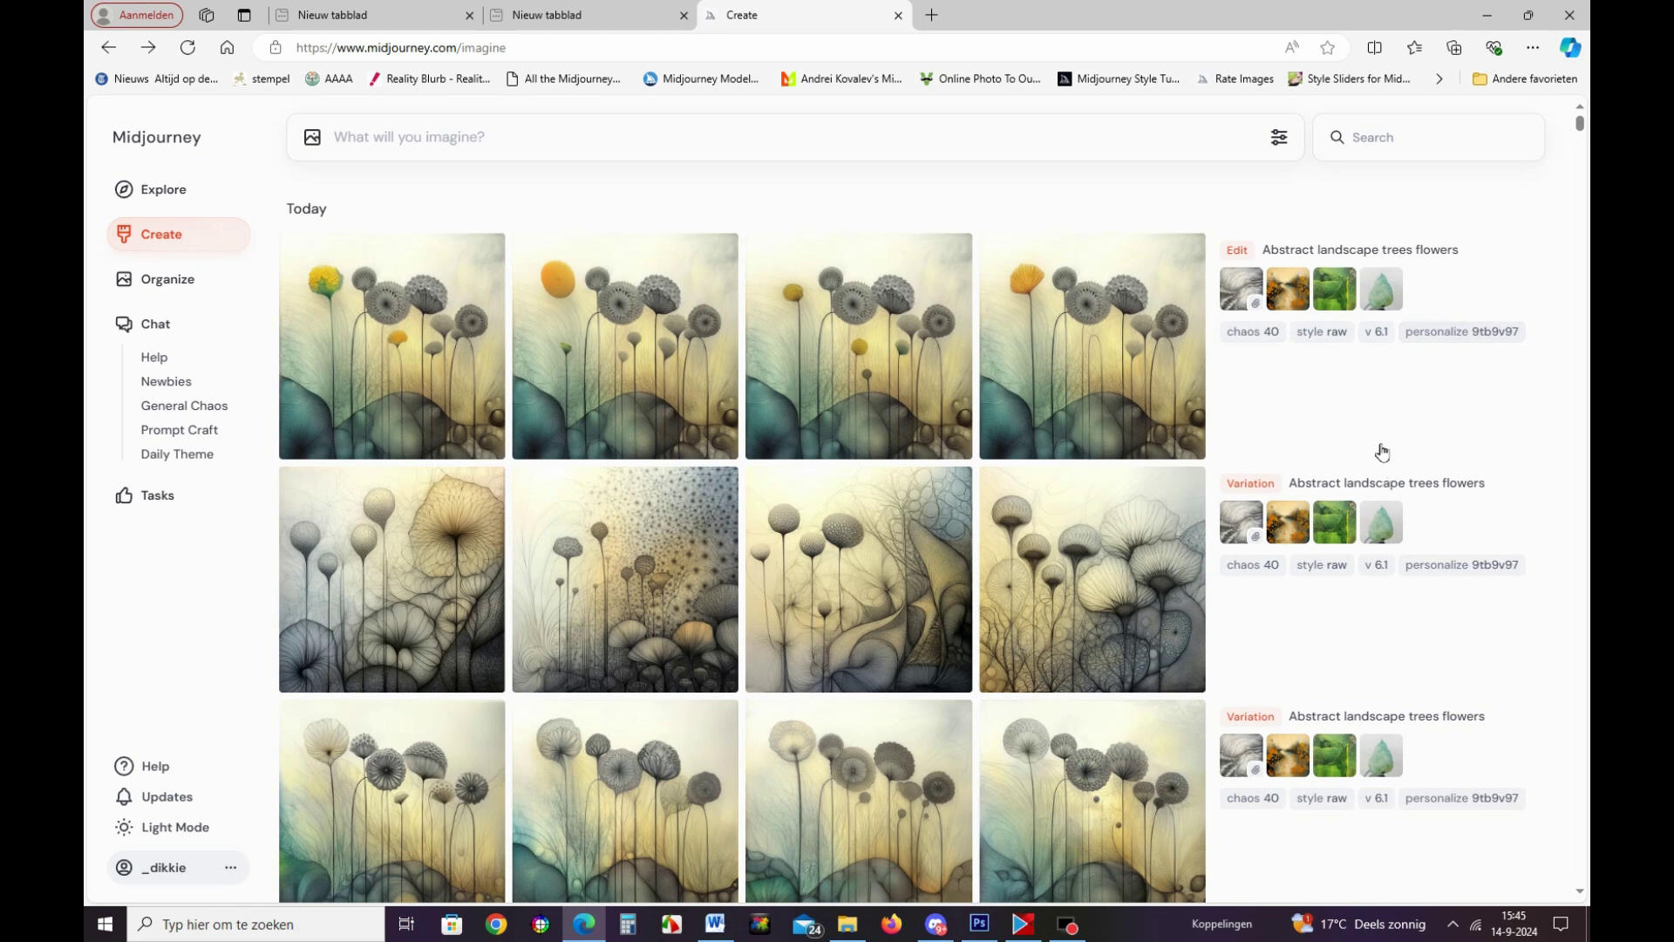
Reuse the top row's prompt with chaos 99 and --weird 100 and submit it.
{"action": "left_click", "coordinate": [1303, 442]}
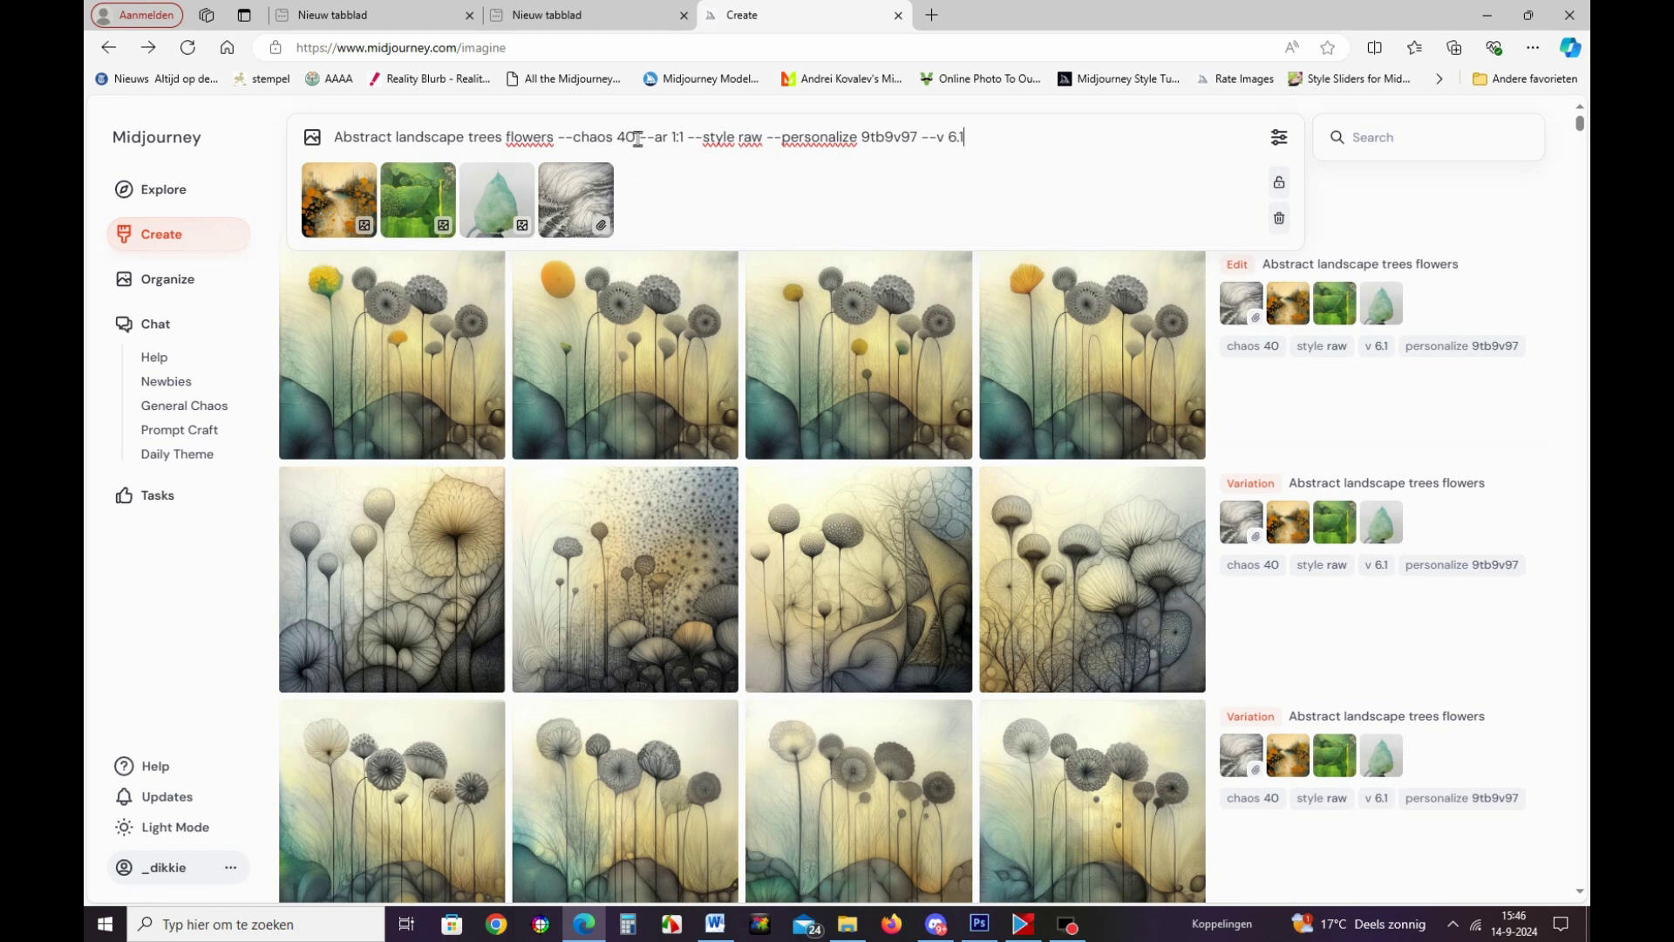
{"action": "double_click", "coordinate": [623, 139]}
{"action": "type", "text": "99"}
{"action": "type", "text": "--"}
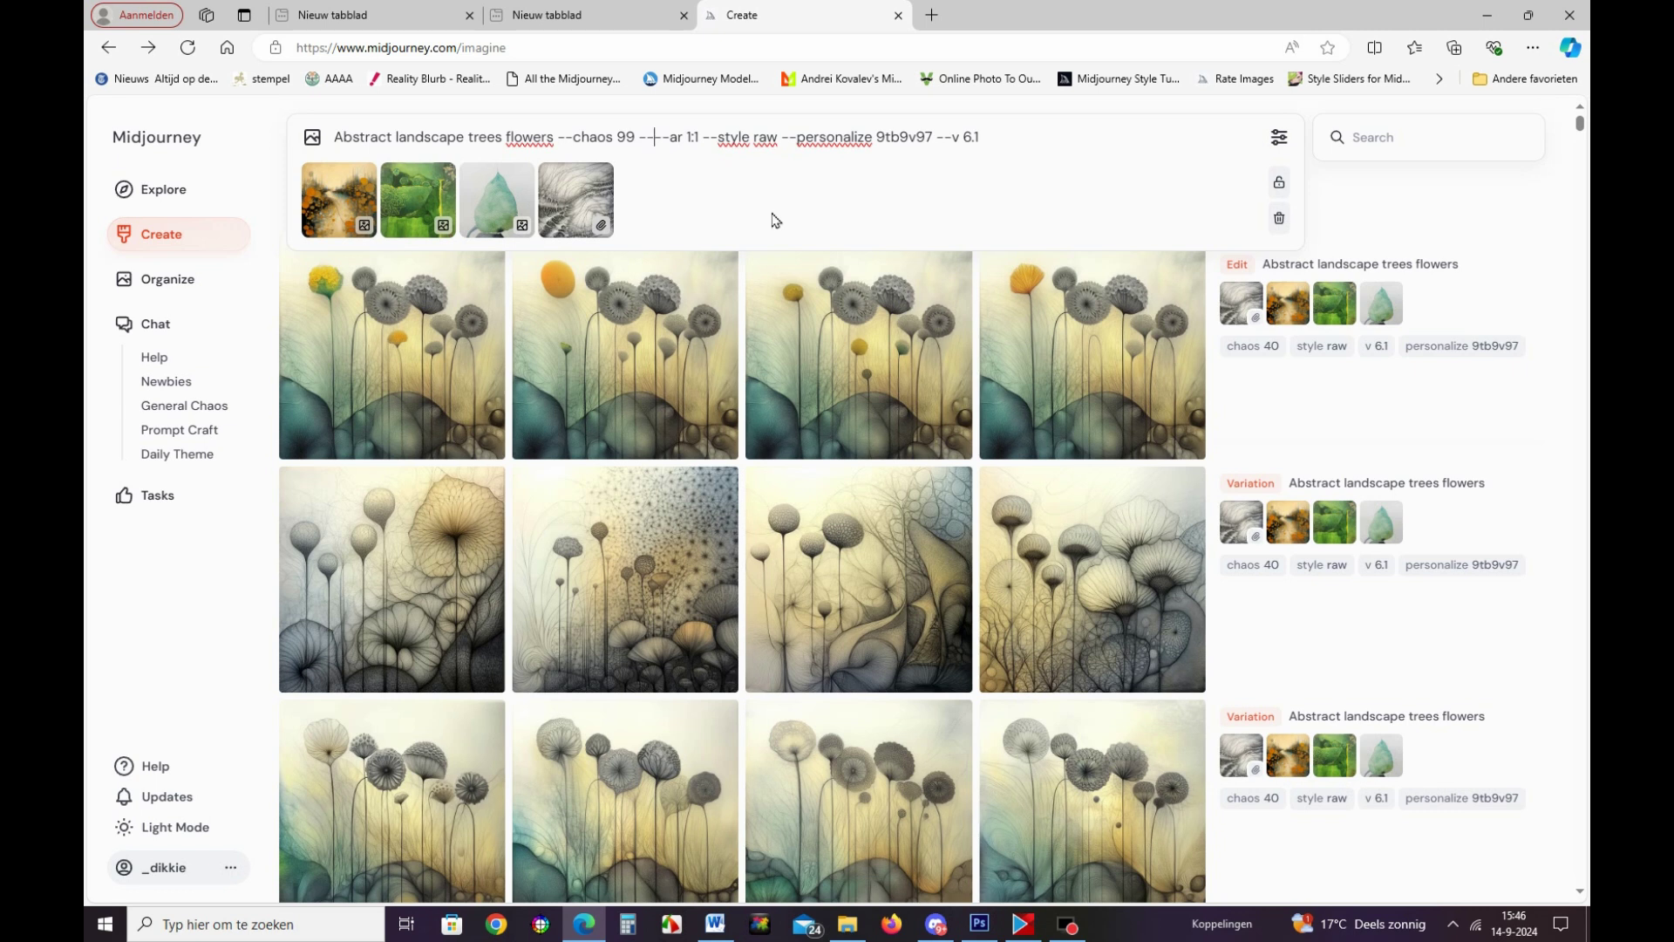
{"action": "type", "text": "sty"}
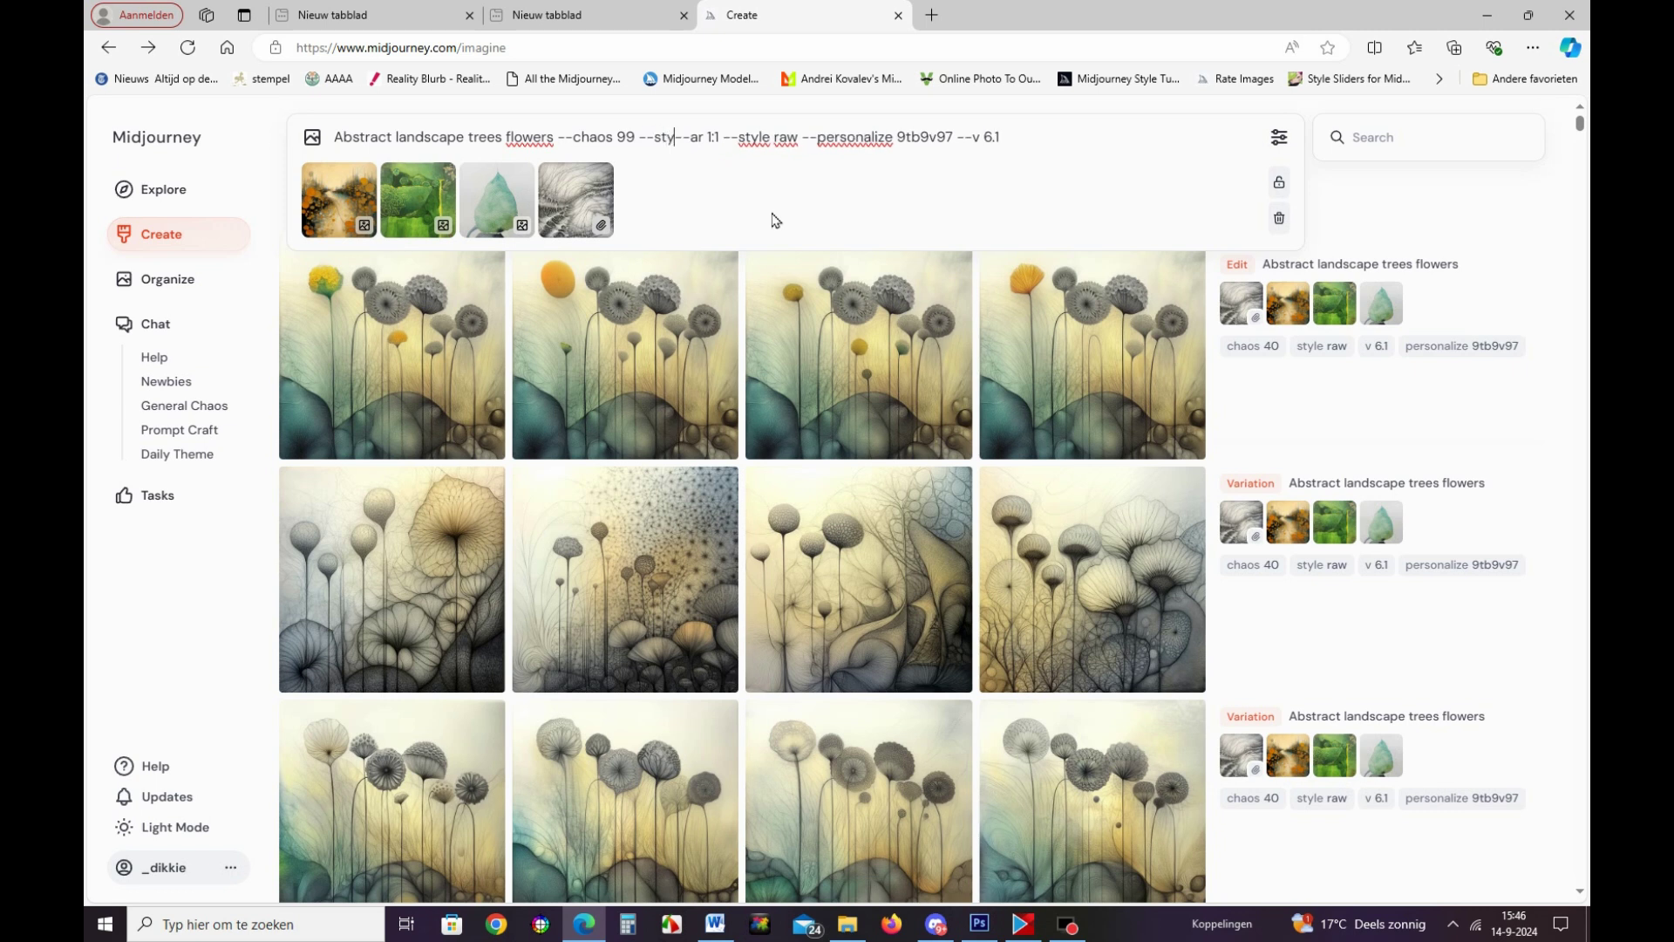
{"action": "type", "text": "le"}
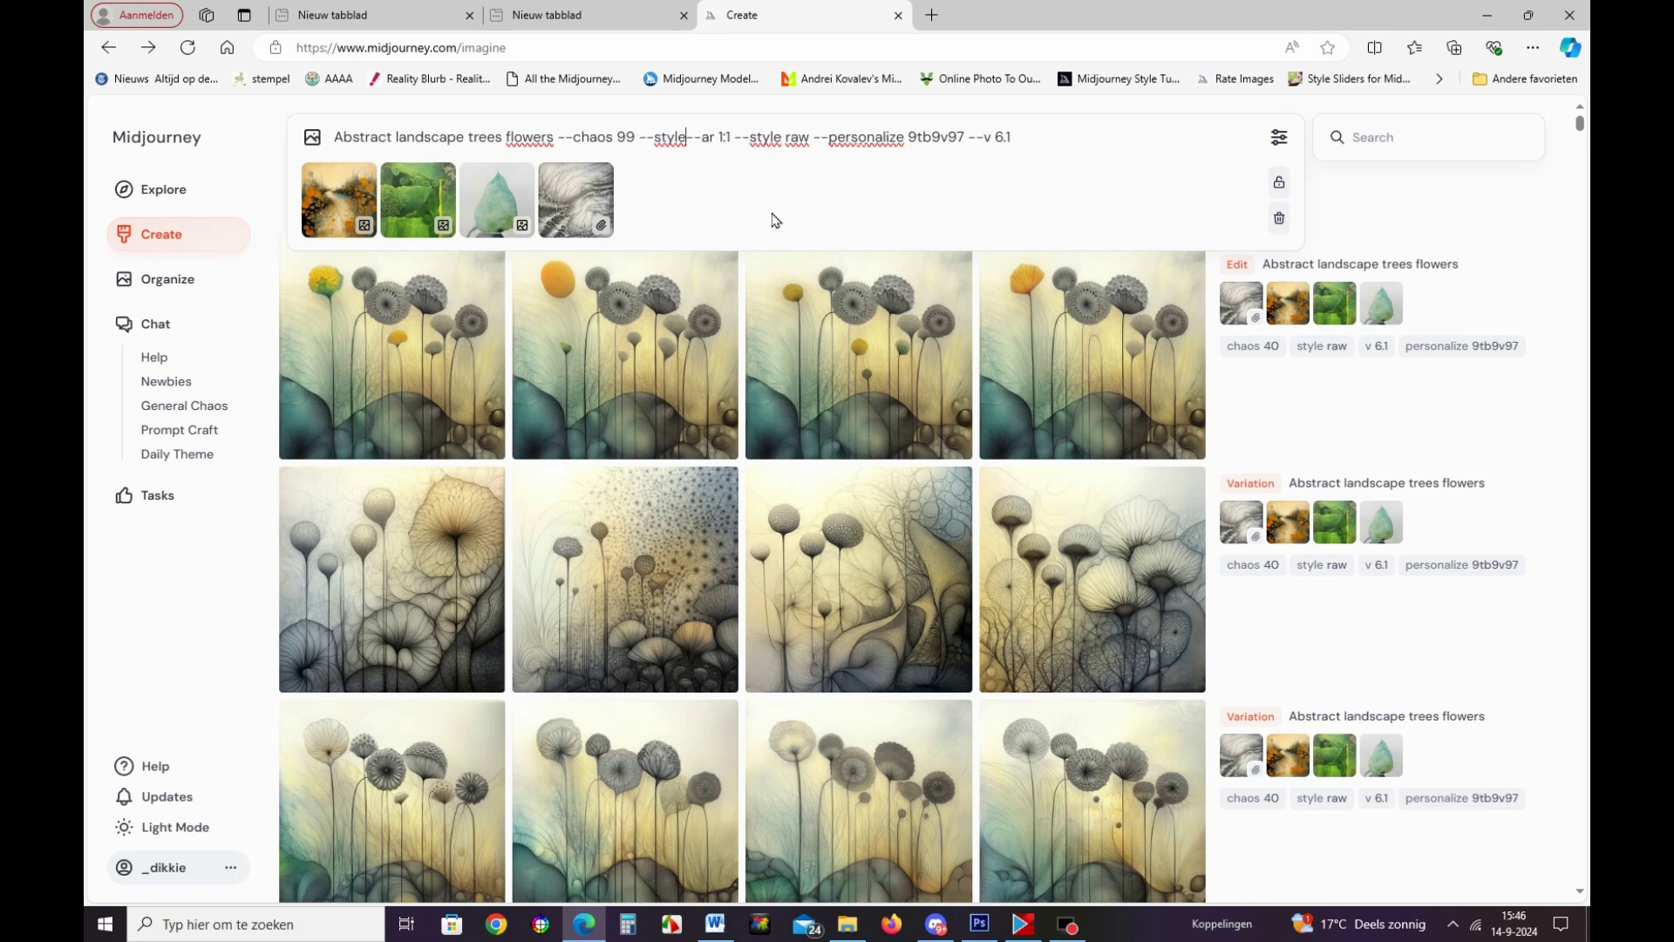
{"action": "type", "text": " 25"}
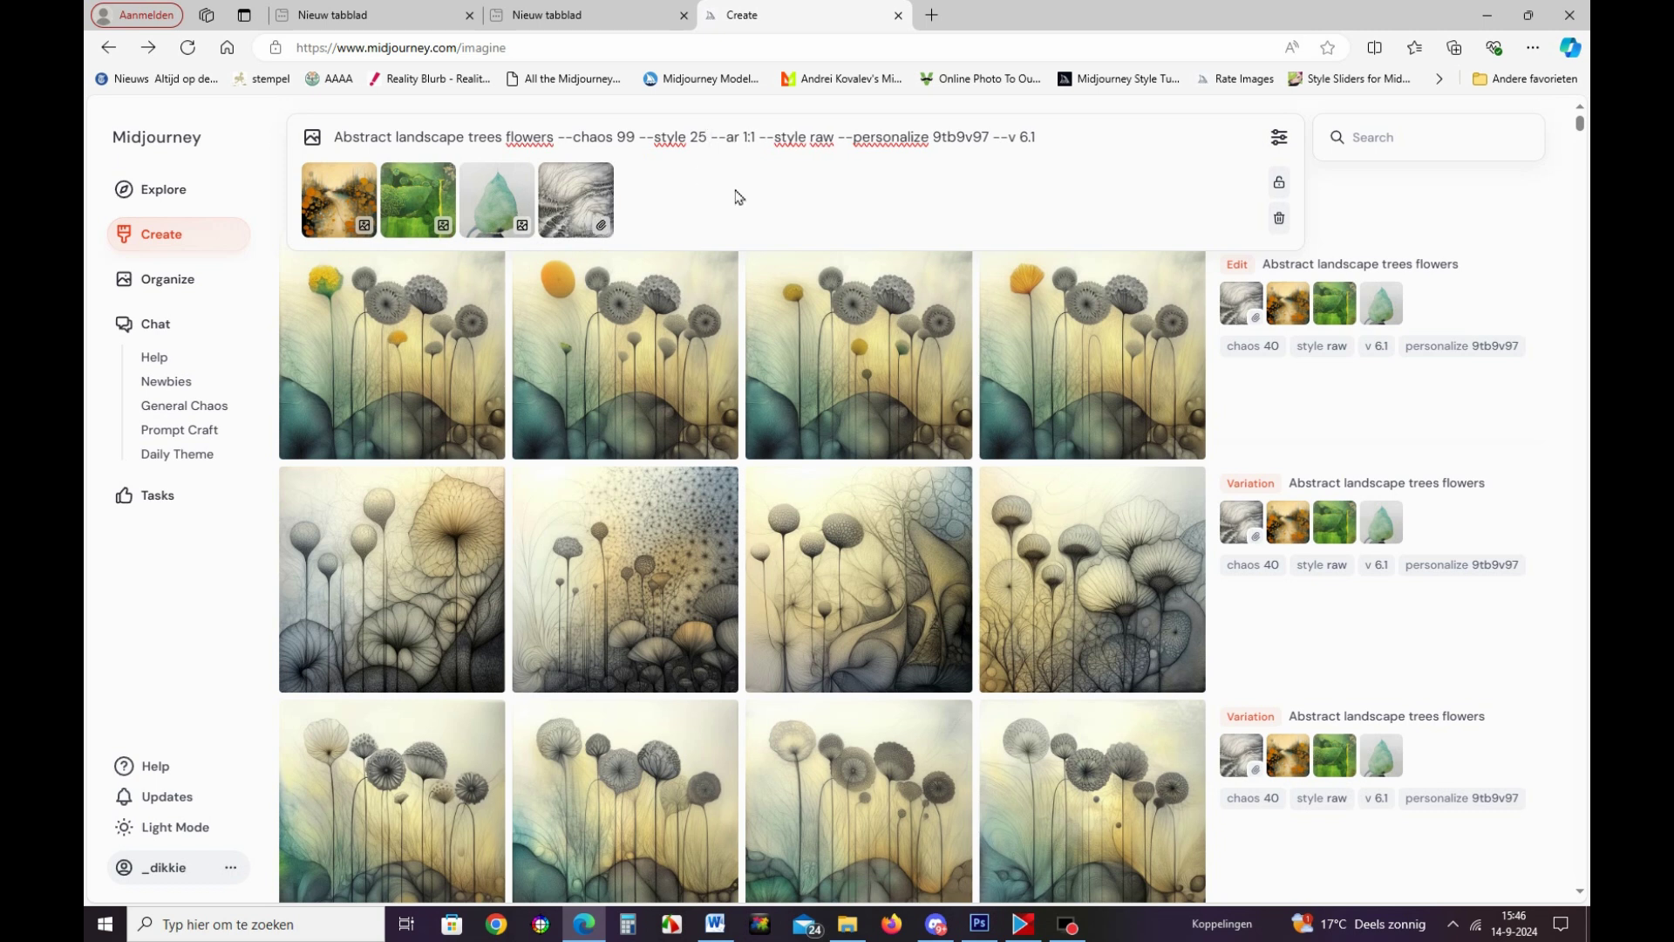
{"action": "type", "text": " --"}
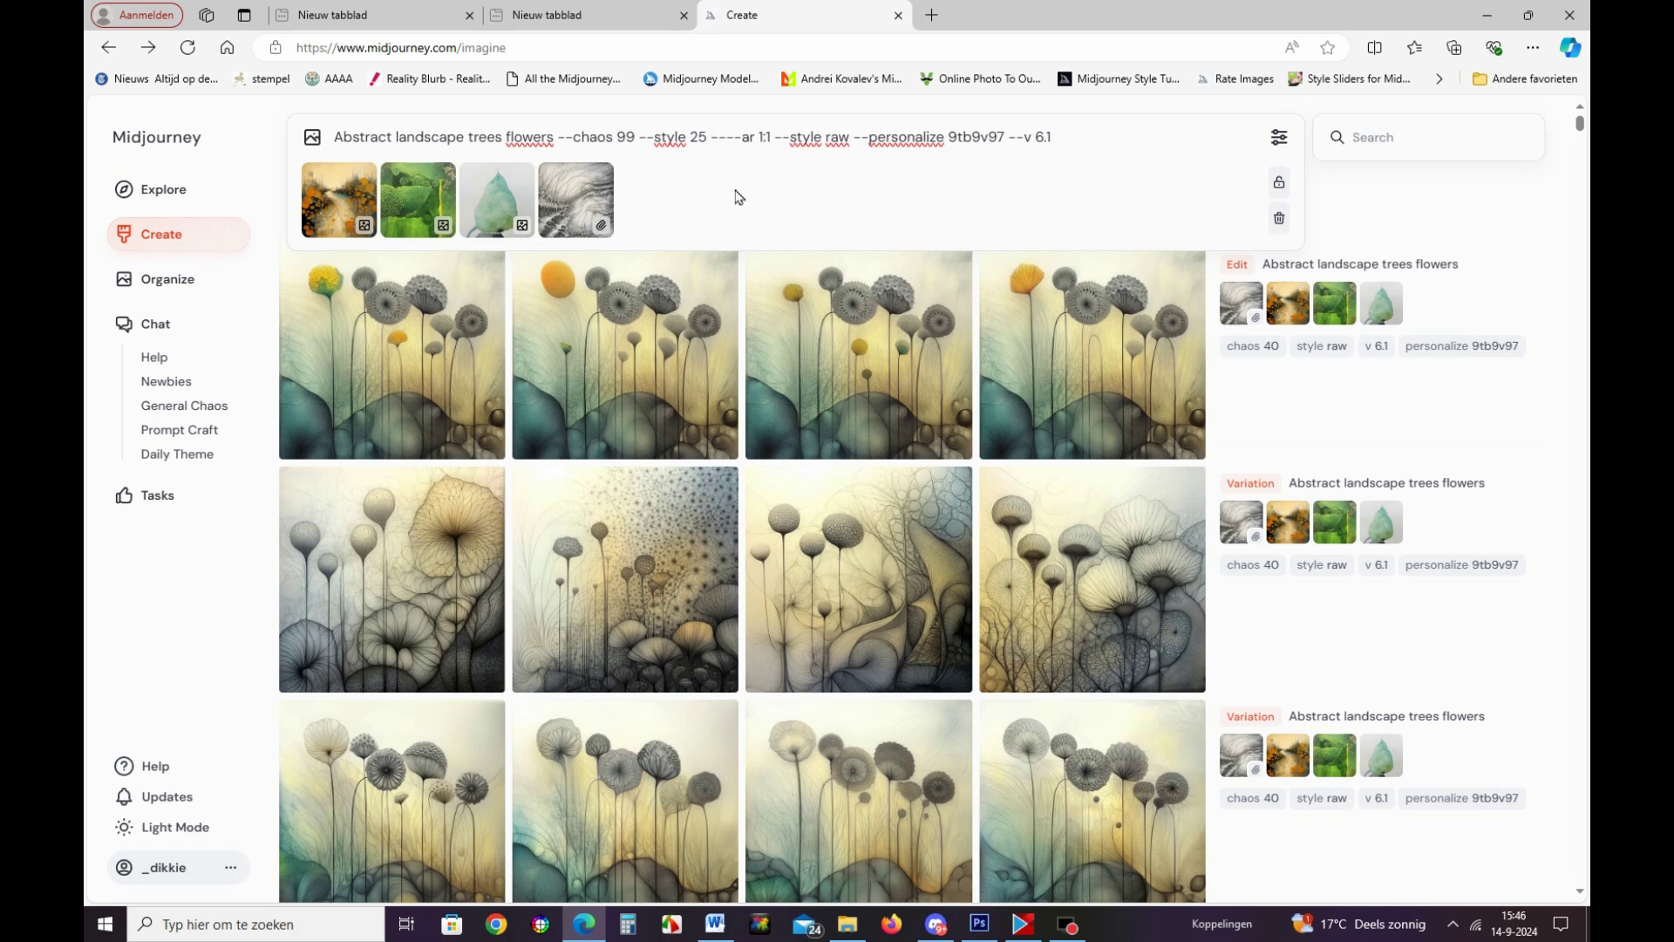
{"action": "type", "text": "weire"}
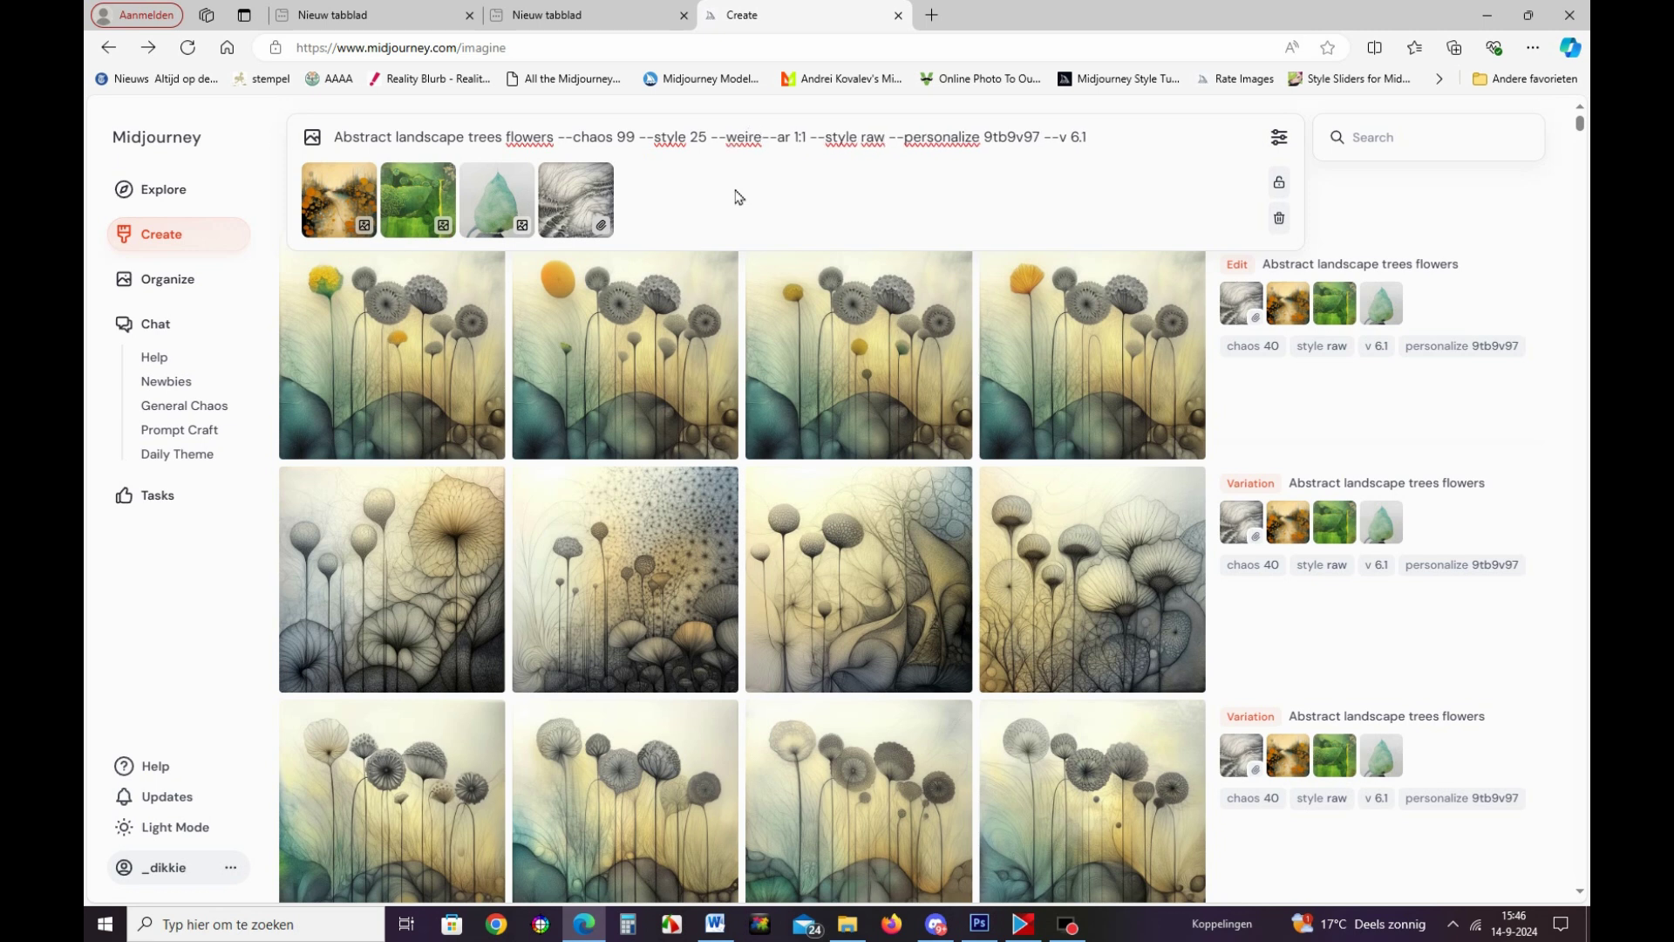
{"action": "key", "text": "BackSpace"}
{"action": "type", "text": "d "}
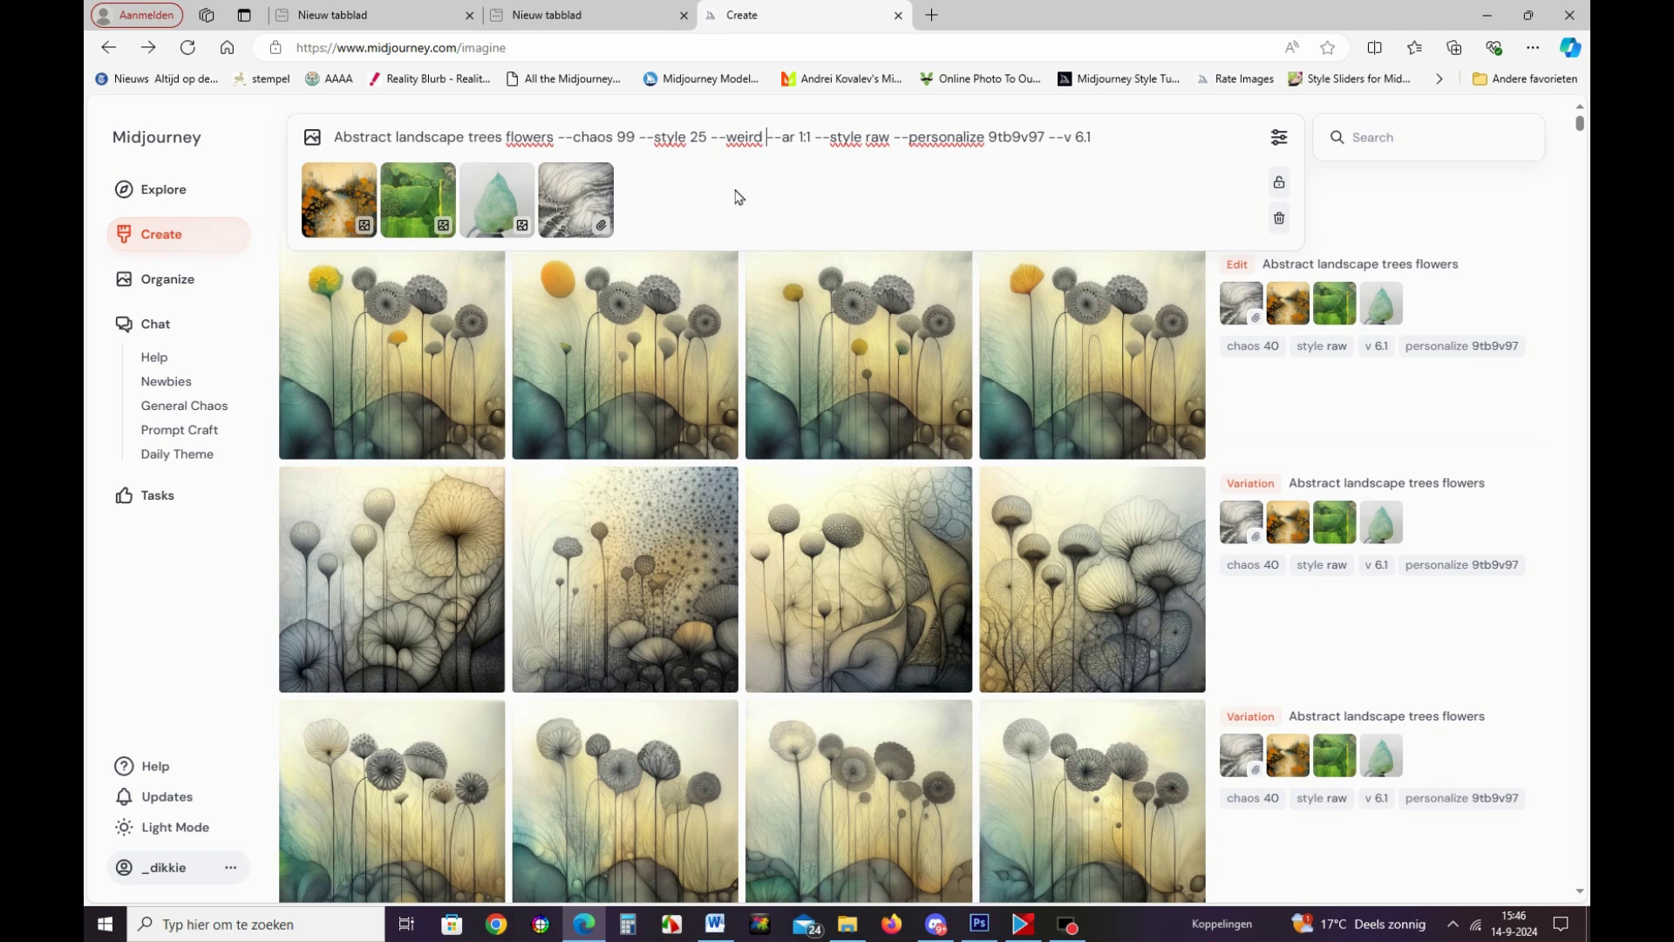
{"action": "type", "text": "1"}
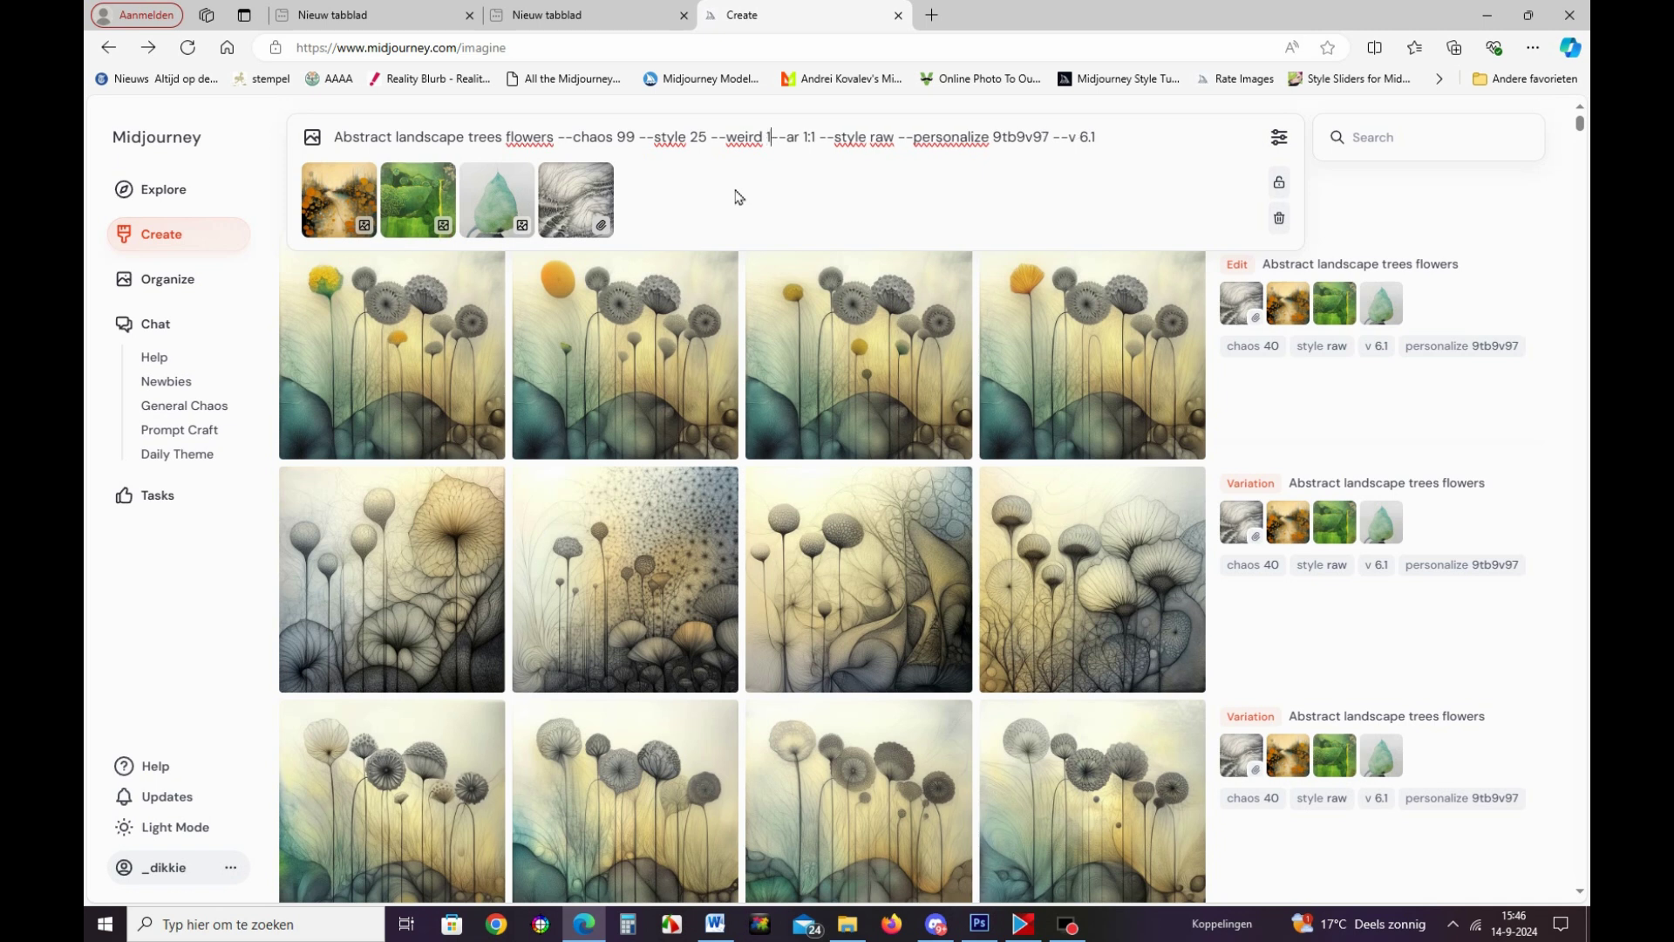
{"action": "type", "text": "00"}
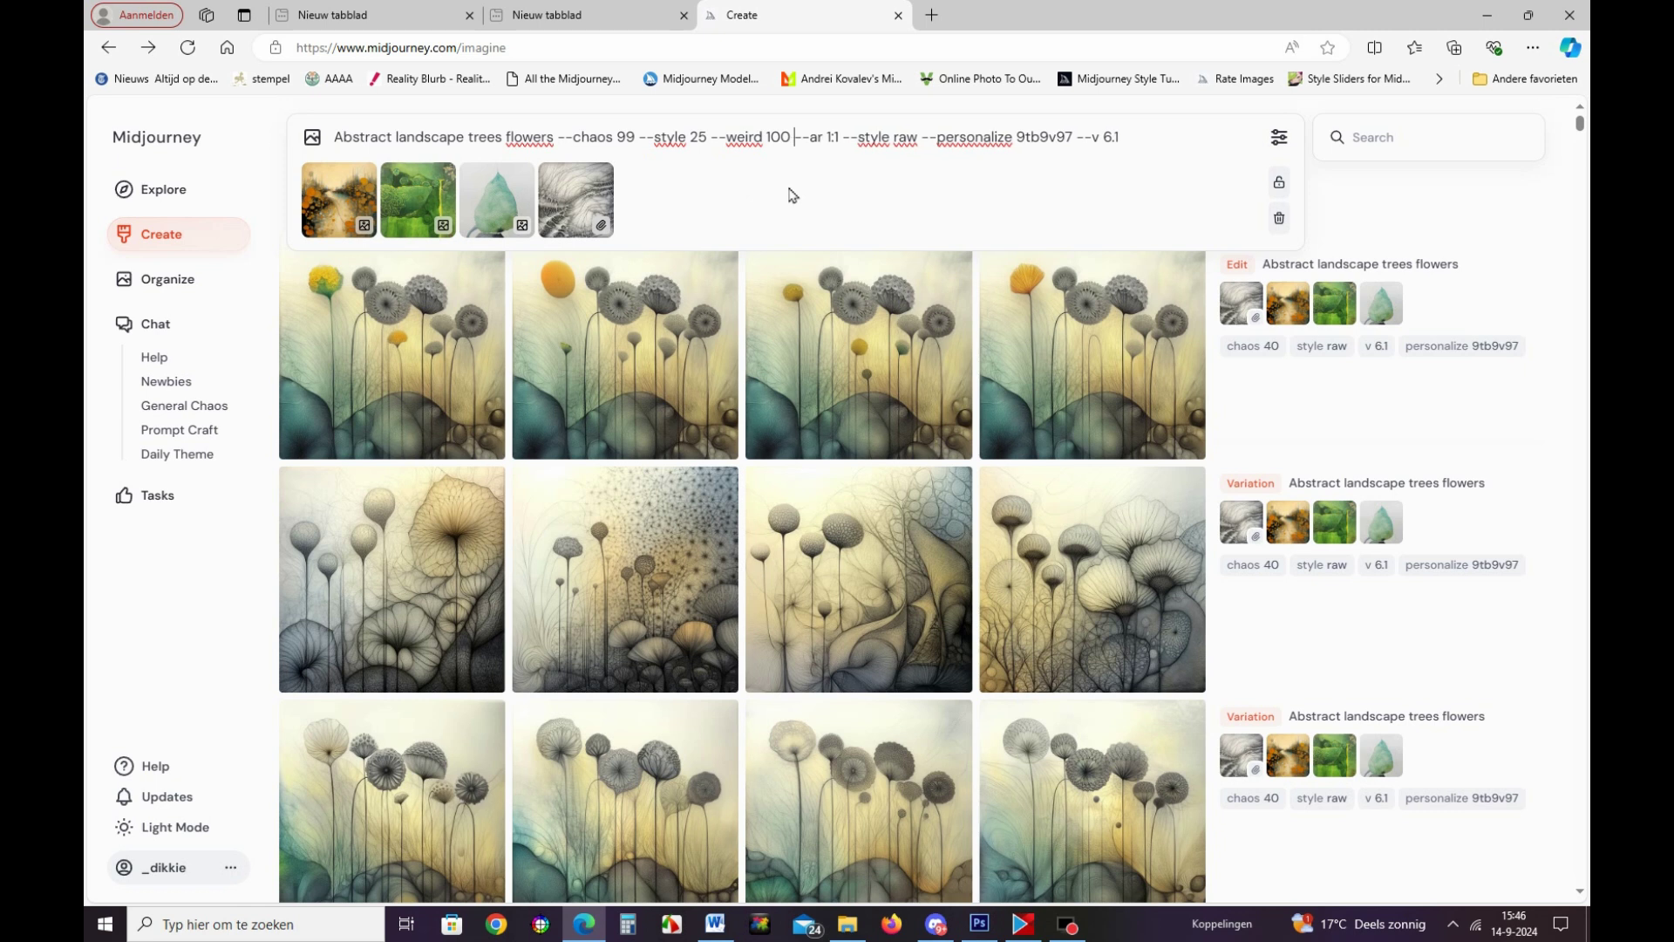
{"action": "key", "text": "Return"}
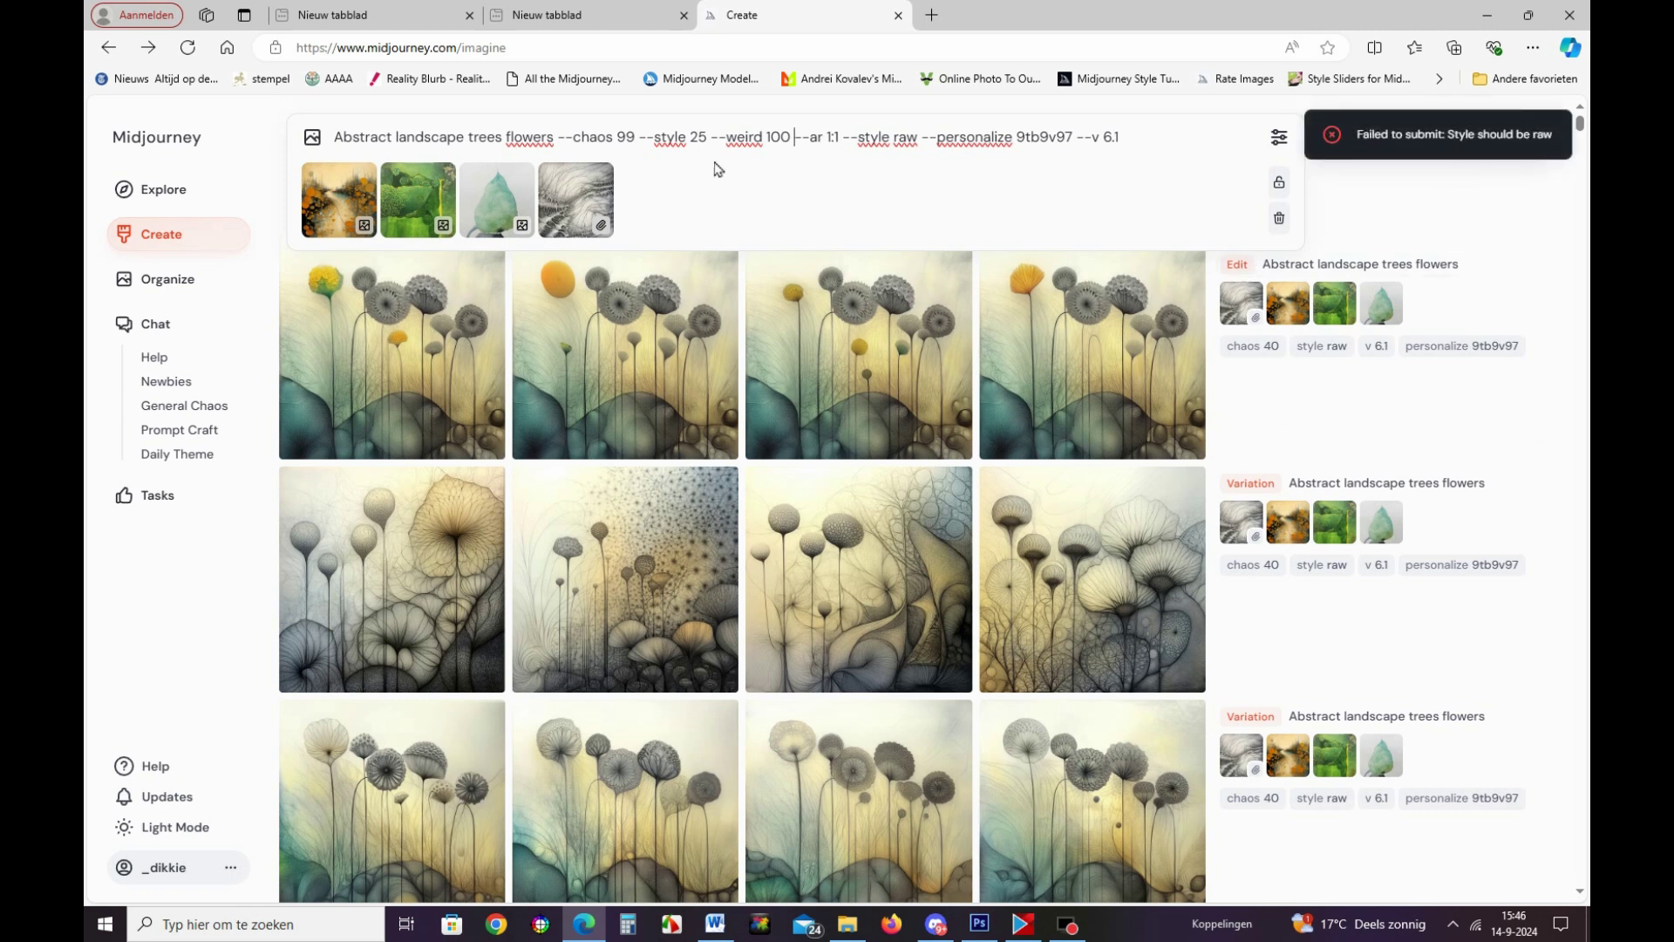
Remove the --style 25 parameter after the raw-style error and resubmit the prompt.
{"action": "left_click_drag", "start_coordinate": [706, 136], "coordinate": [640, 136]}
{"action": "key", "text": "BackSpace"}
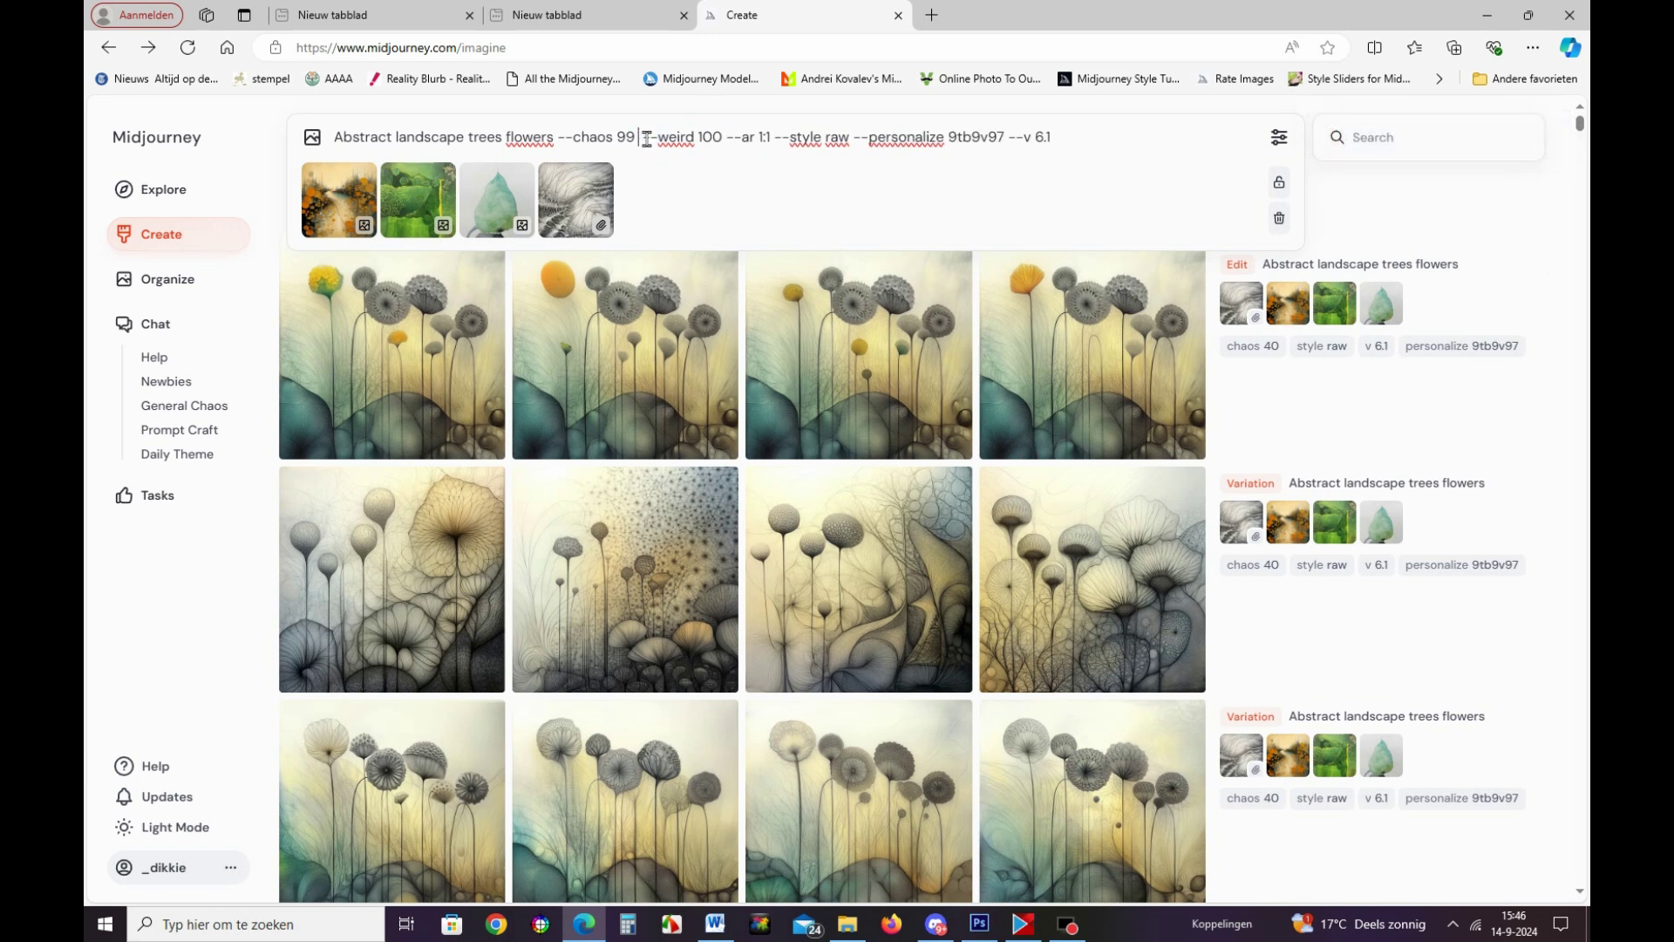
{"action": "key", "text": "Return"}
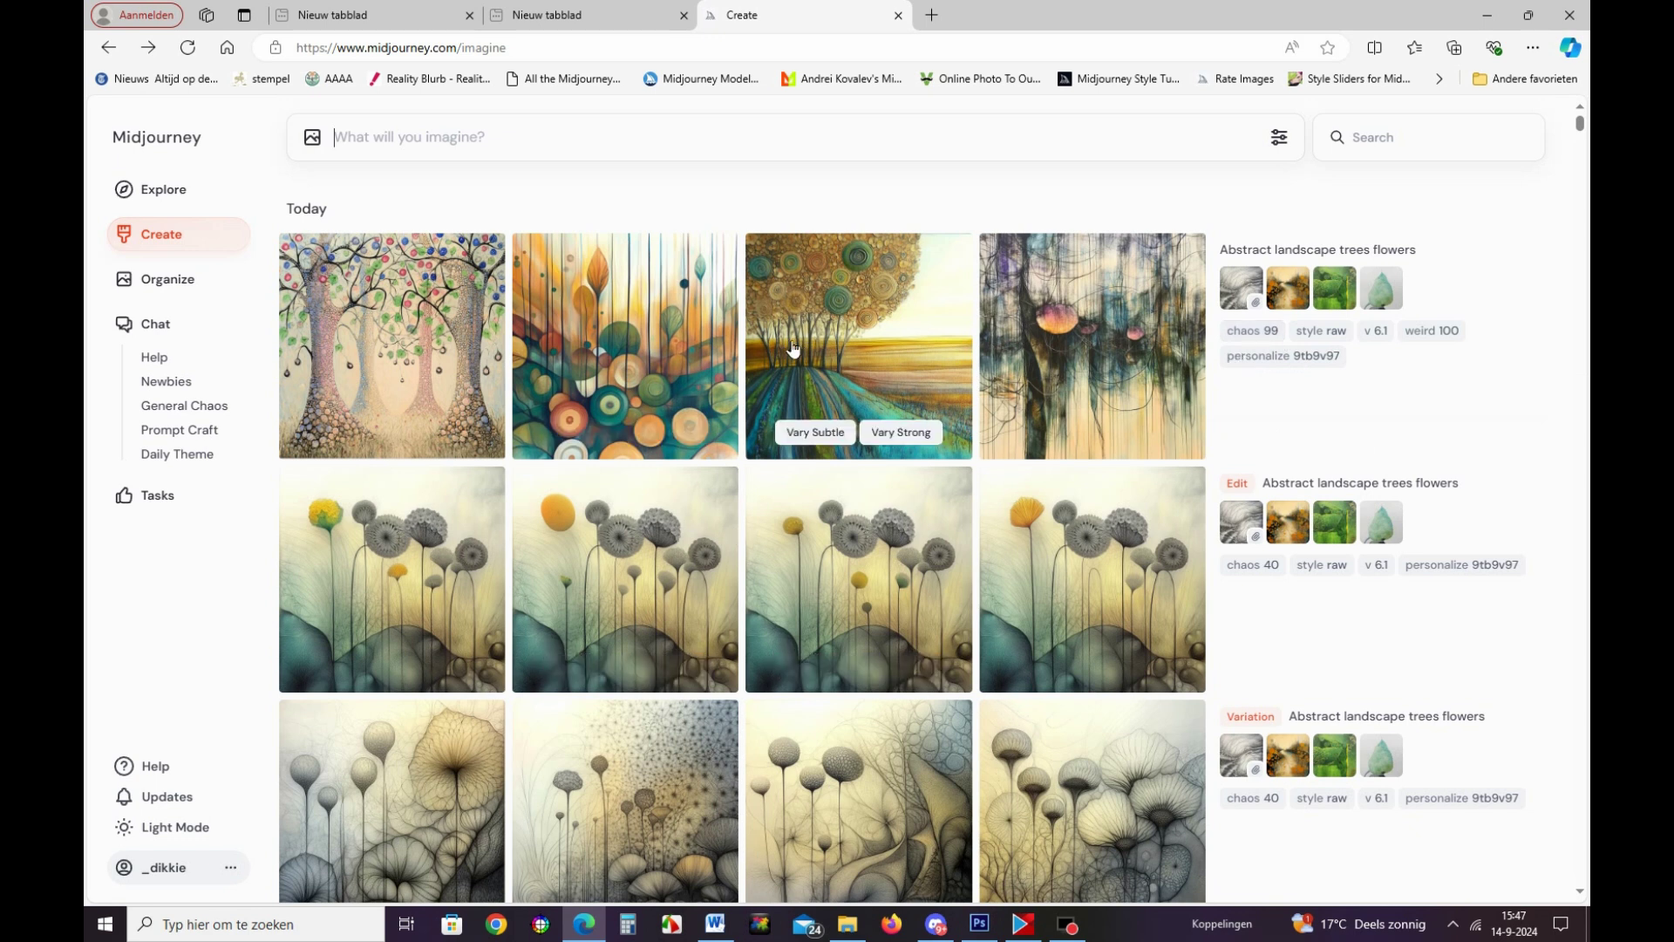
{"action": "mouse_move", "coordinate": [391, 346]}
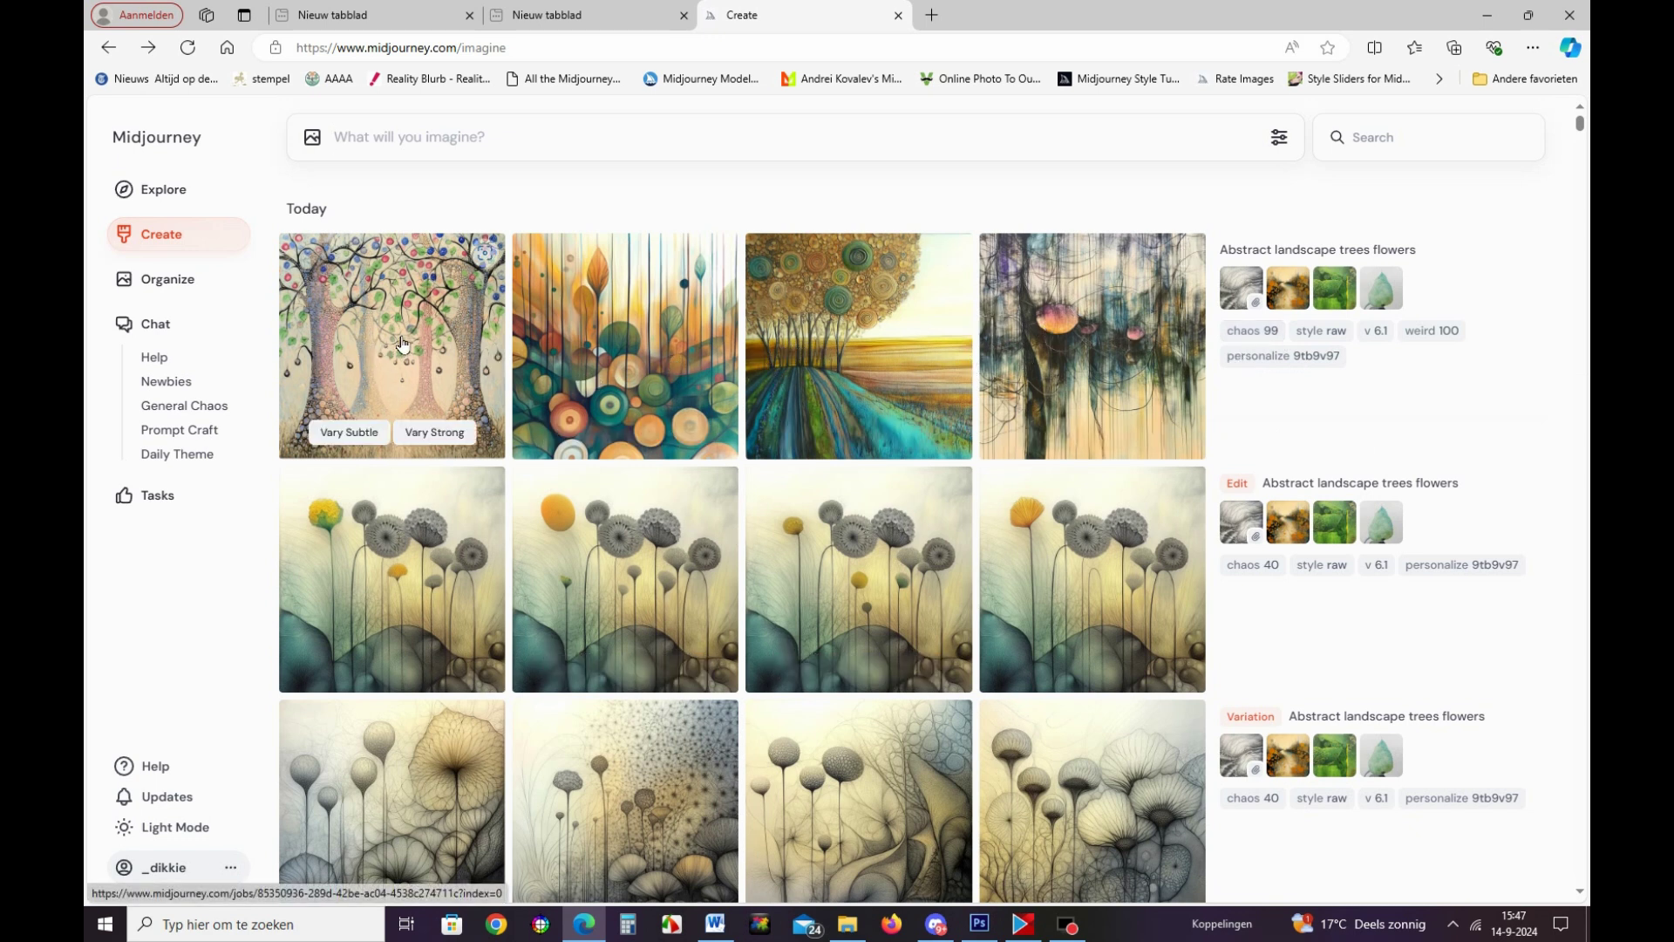
{"action": "left_click", "coordinate": [451, 367]}
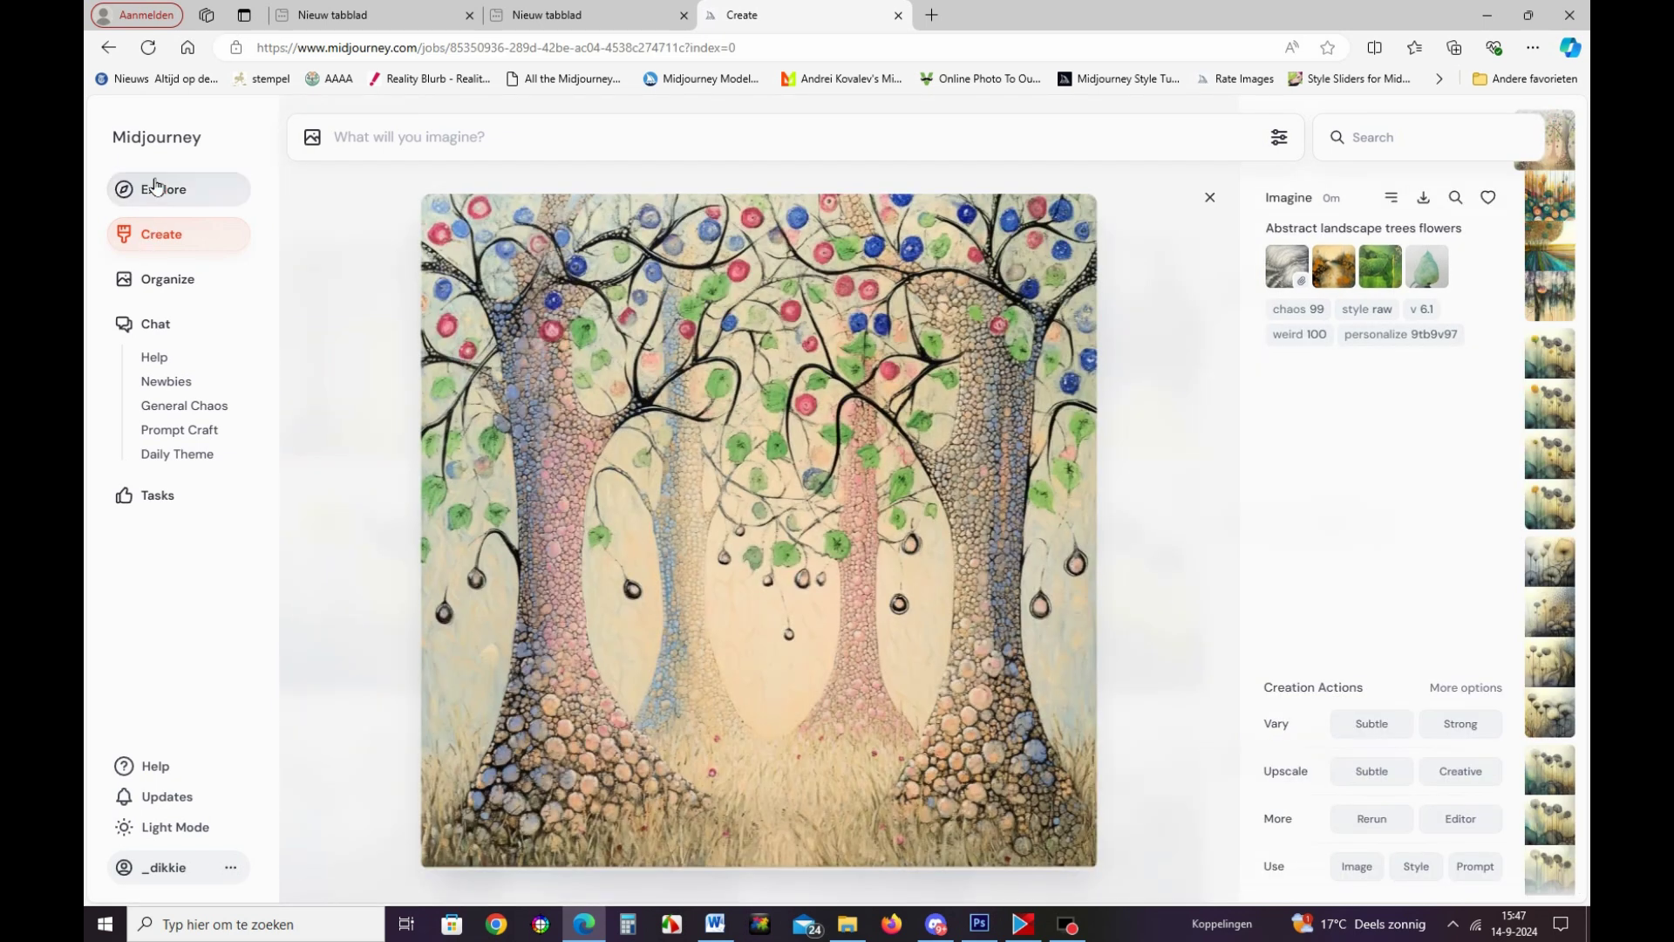
{"action": "left_click", "coordinate": [111, 48]}
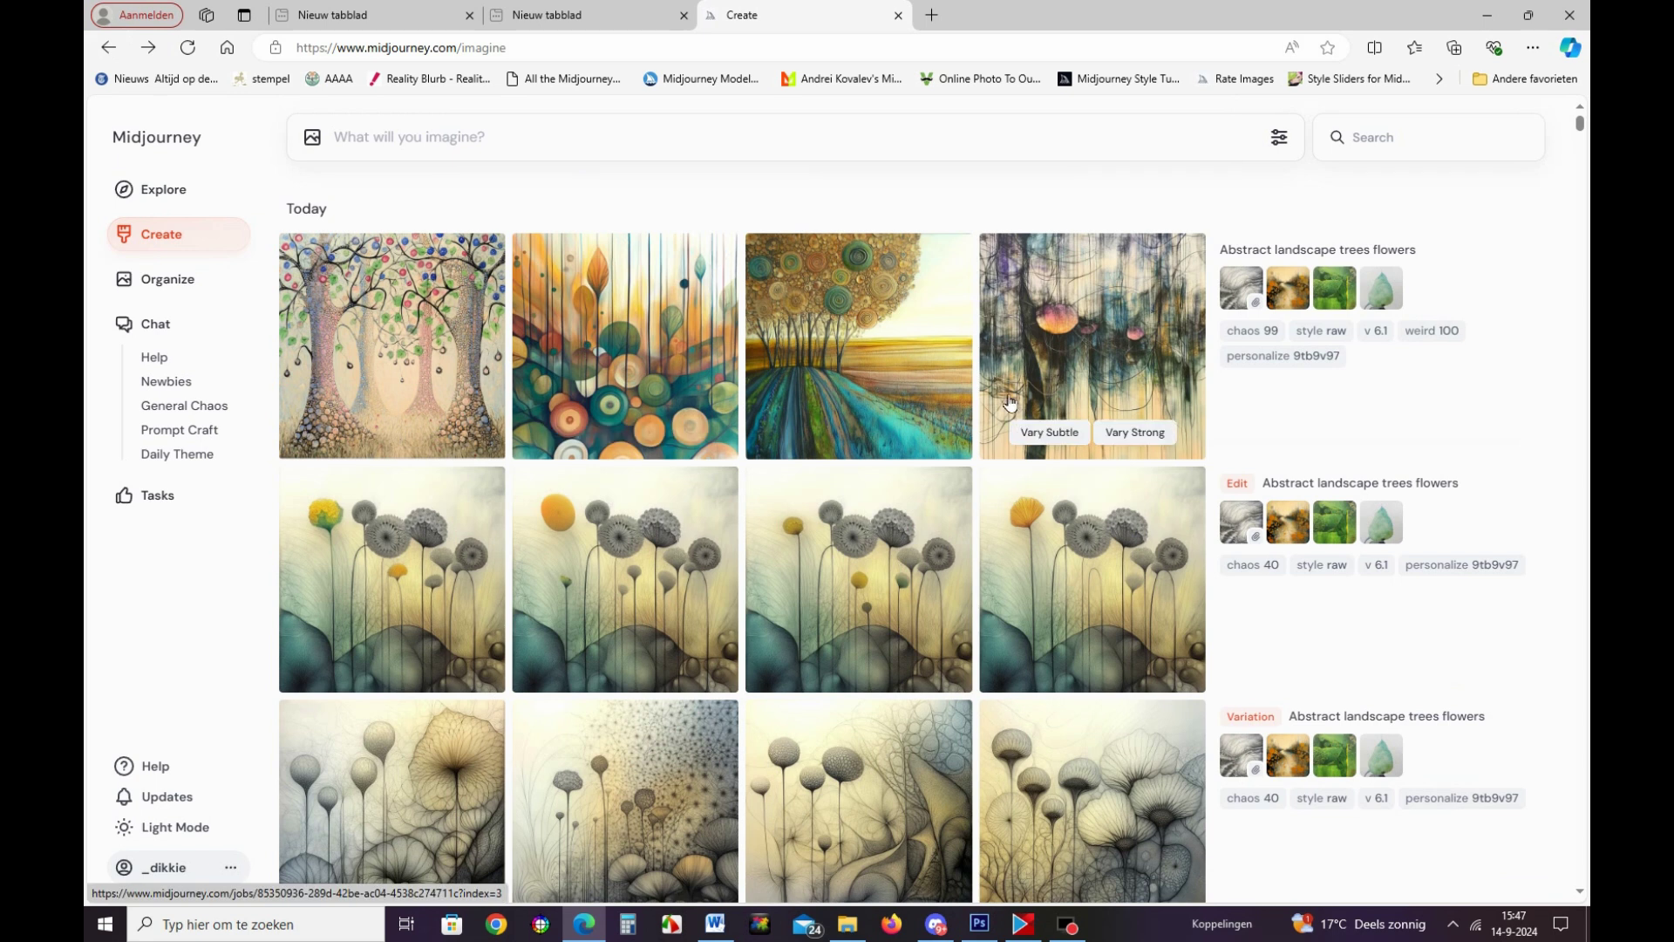
{"action": "left_click", "coordinate": [862, 328]}
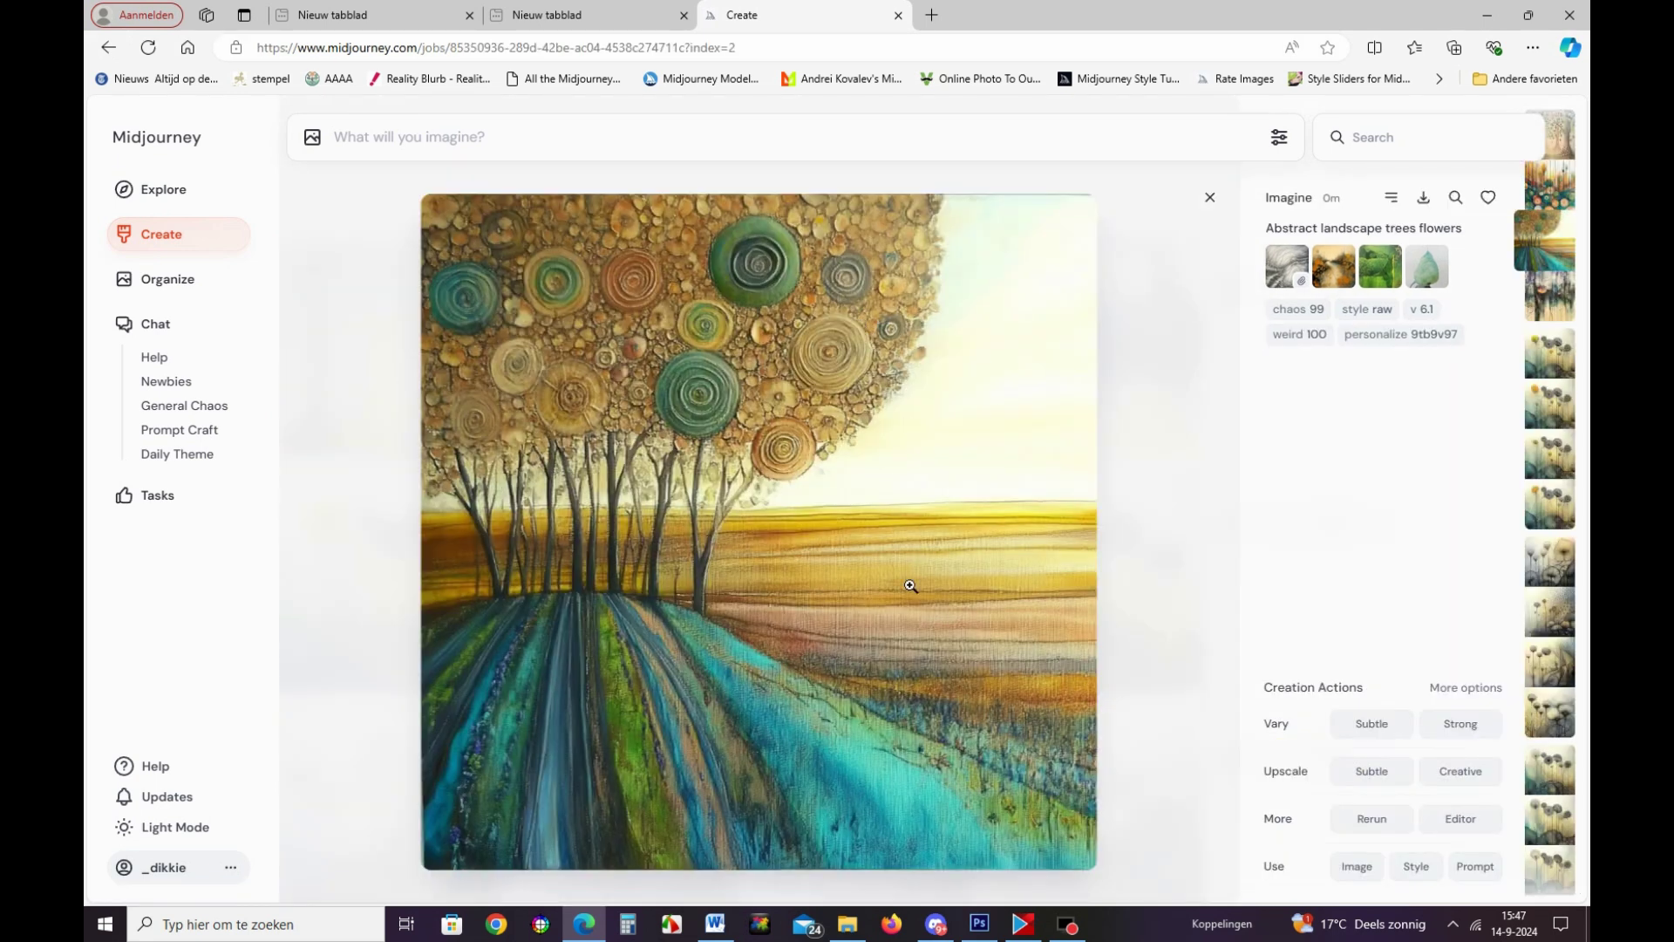
{"action": "left_click", "coordinate": [110, 47]}
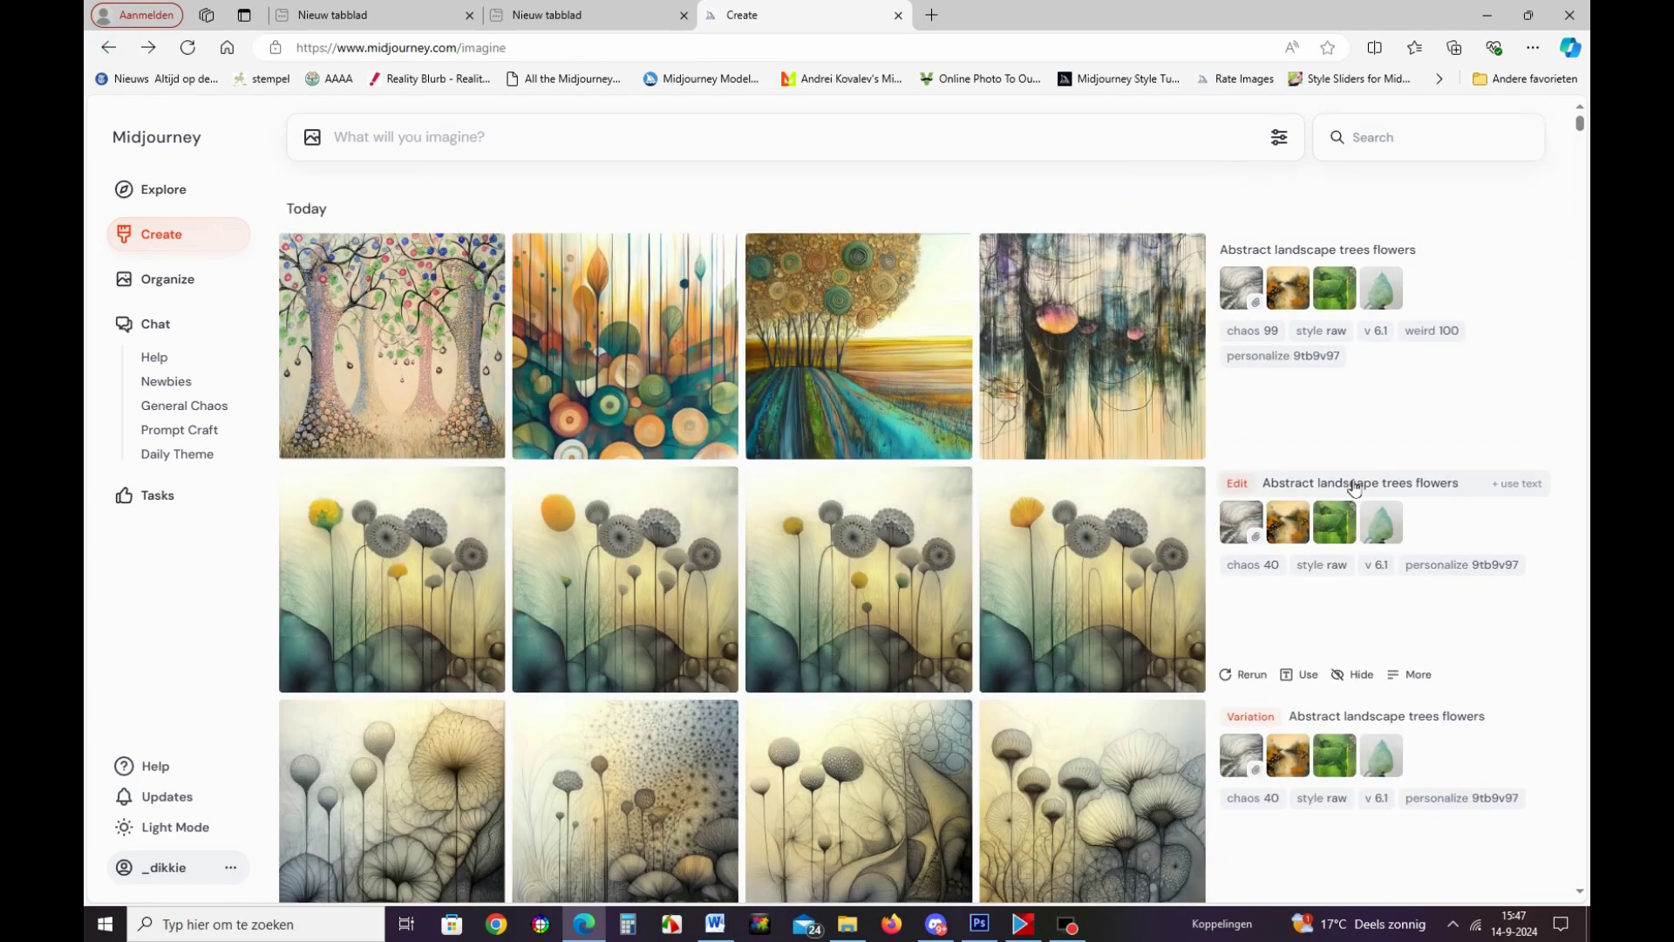
Reuse the chaos 99 weird 100 prompt and change chaos to 5.
{"action": "left_click", "coordinate": [1301, 440]}
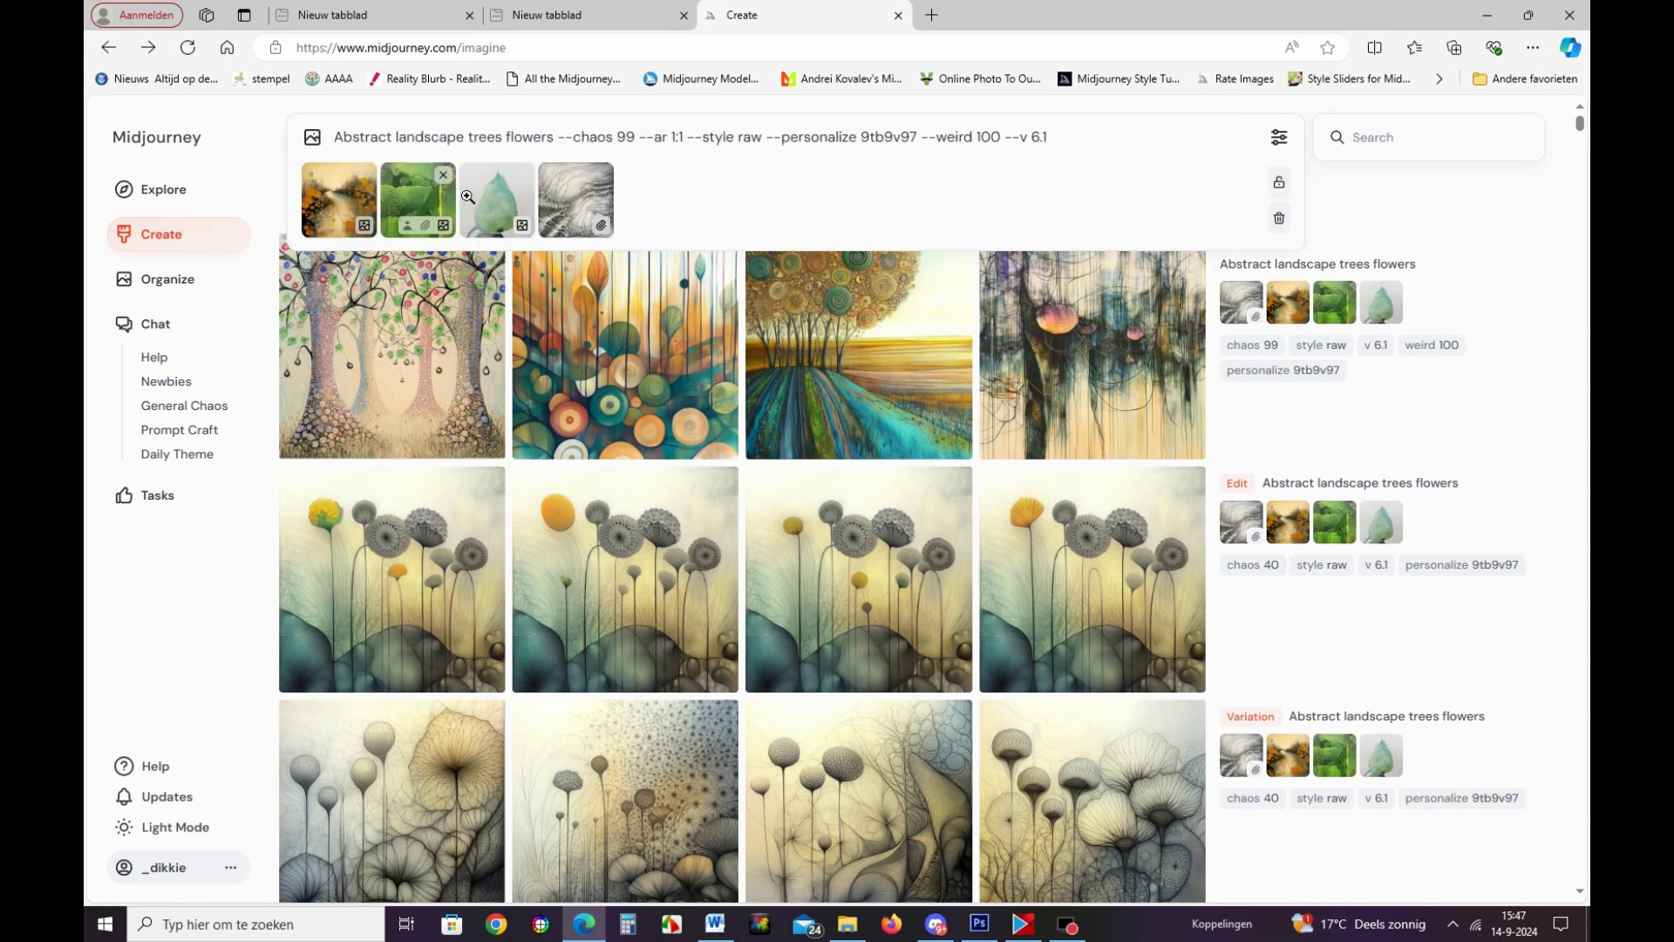
{"action": "double_click", "coordinate": [626, 137]}
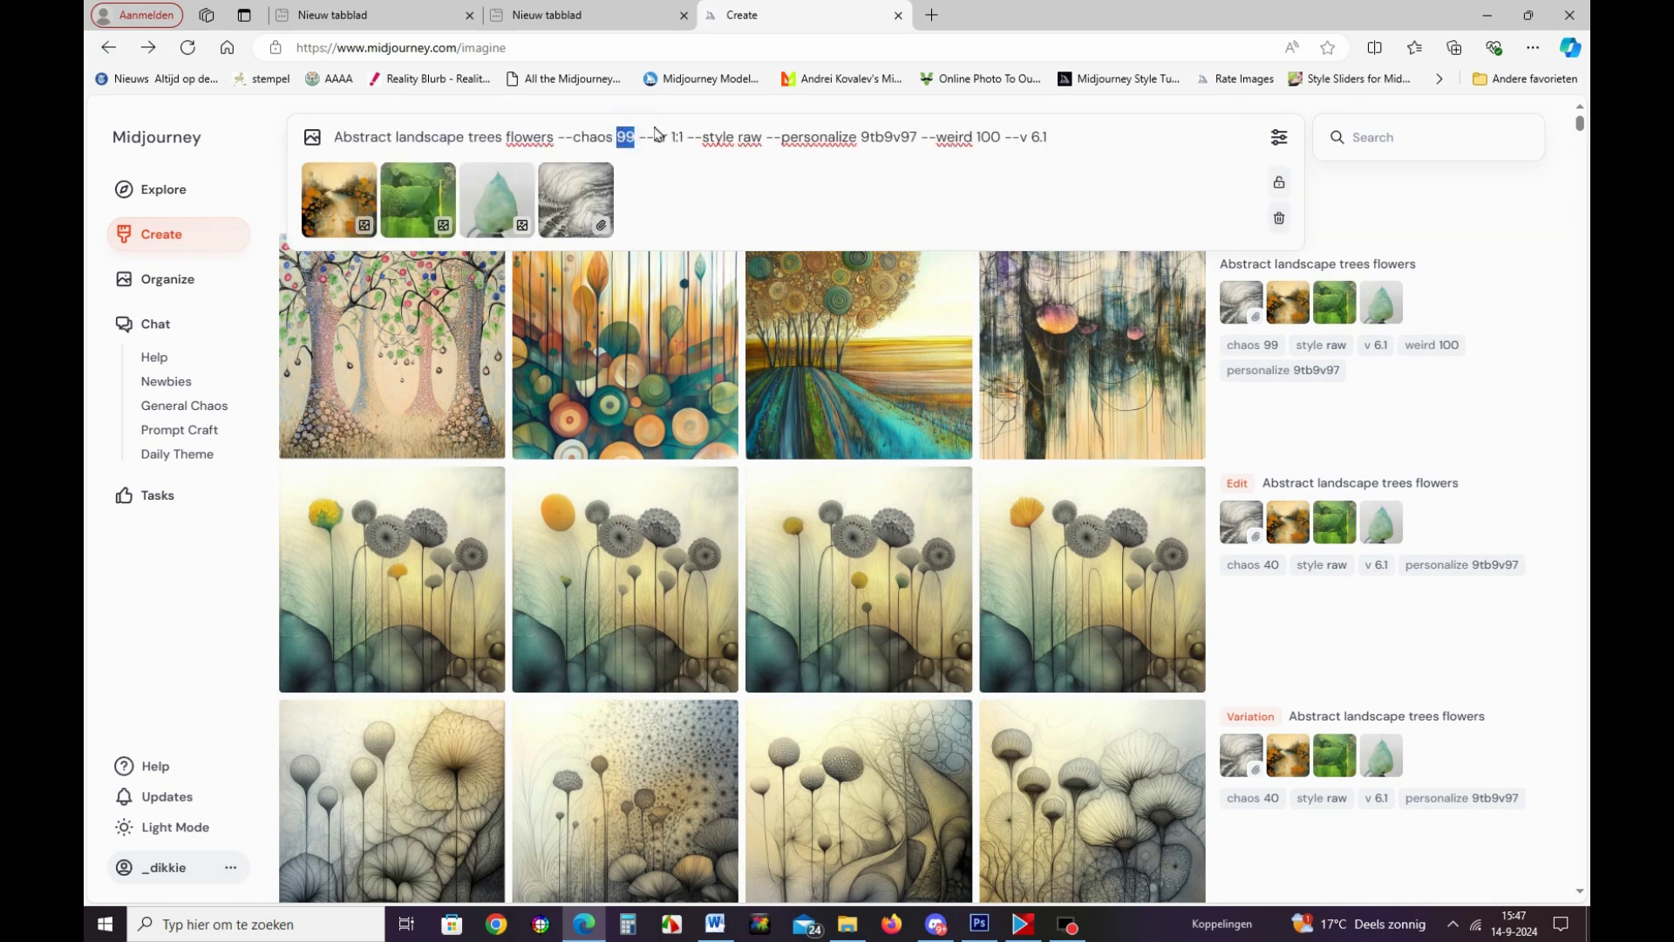
{"action": "type", "text": "5"}
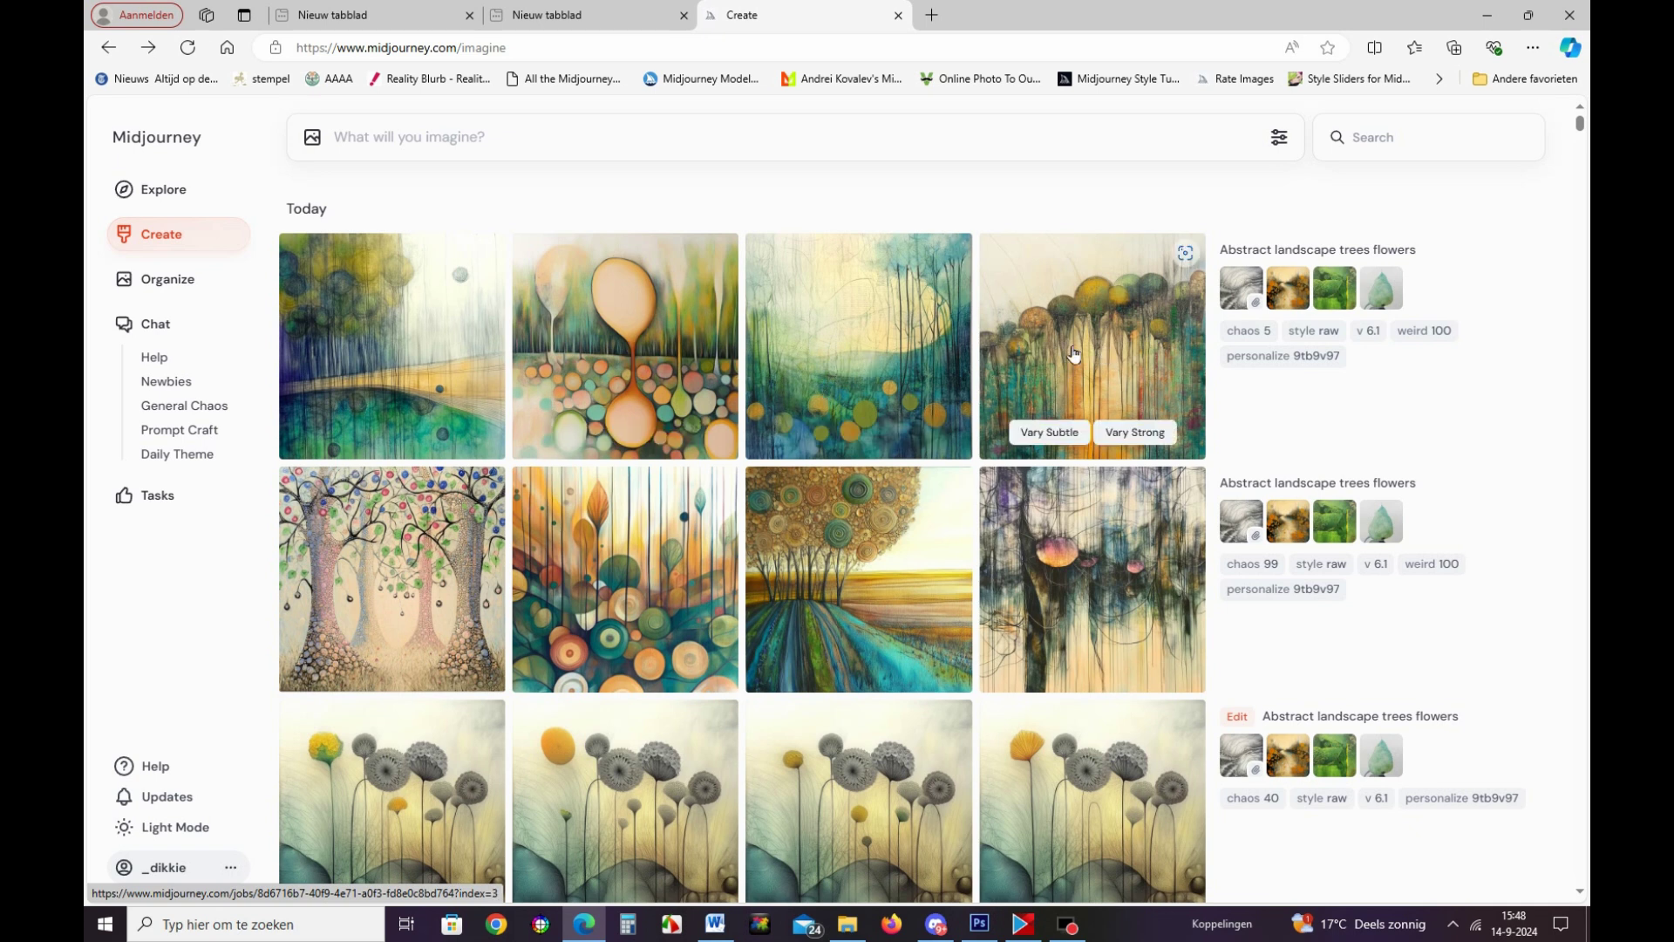
{"action": "left_click", "coordinate": [825, 347]}
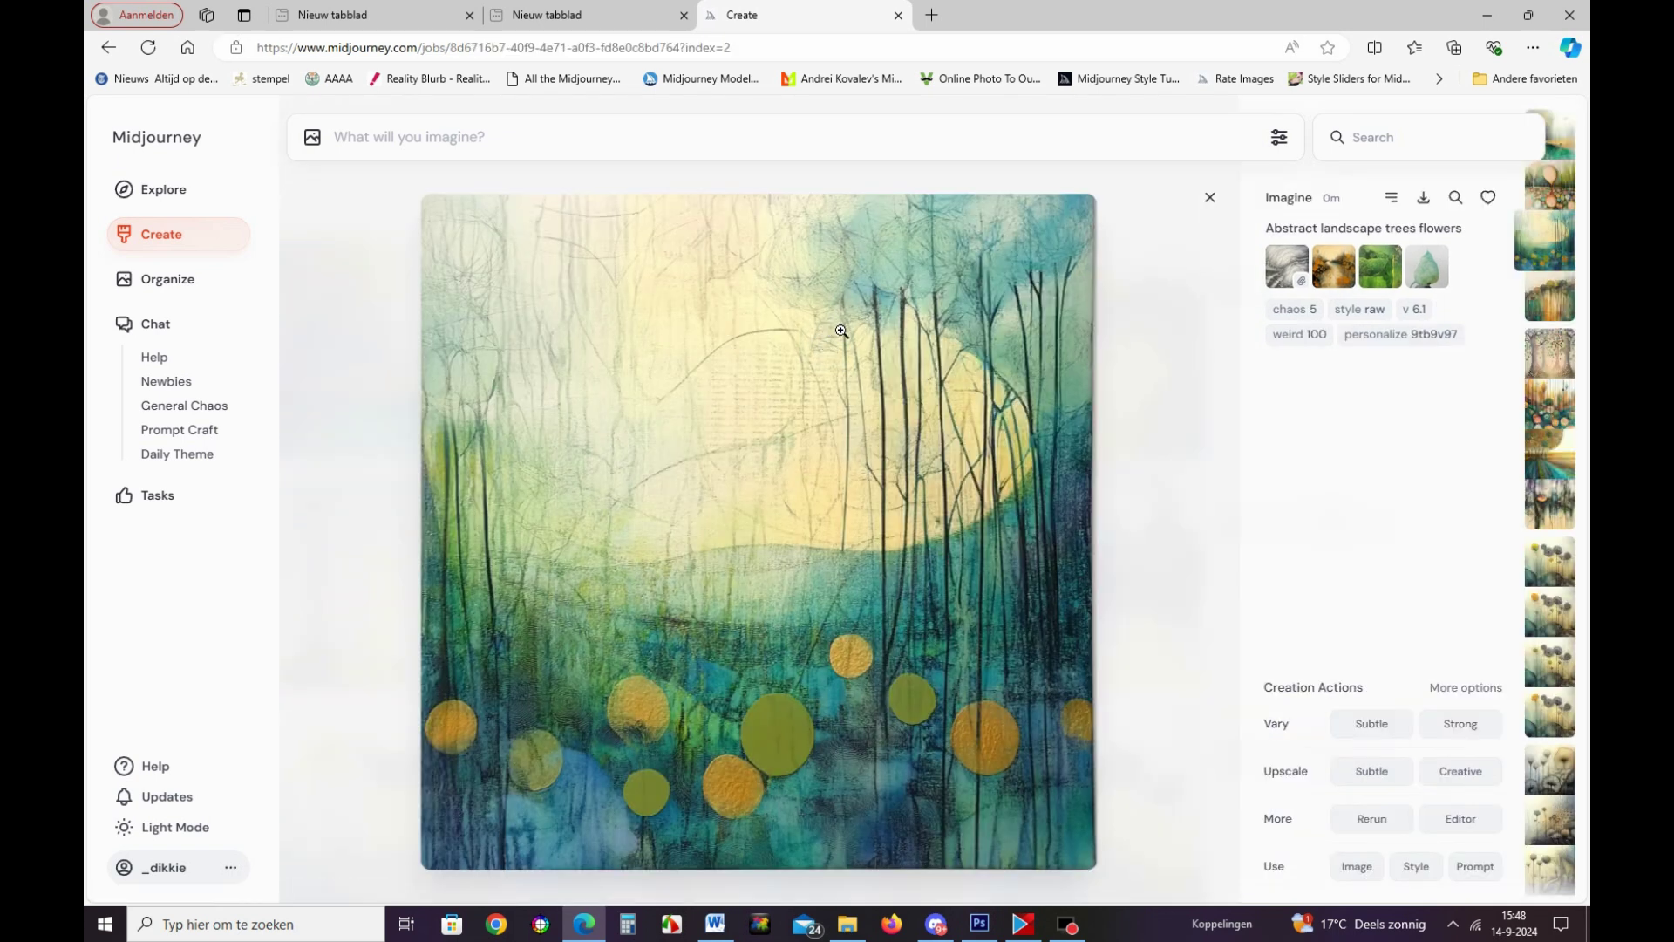
{"action": "left_click", "coordinate": [109, 47]}
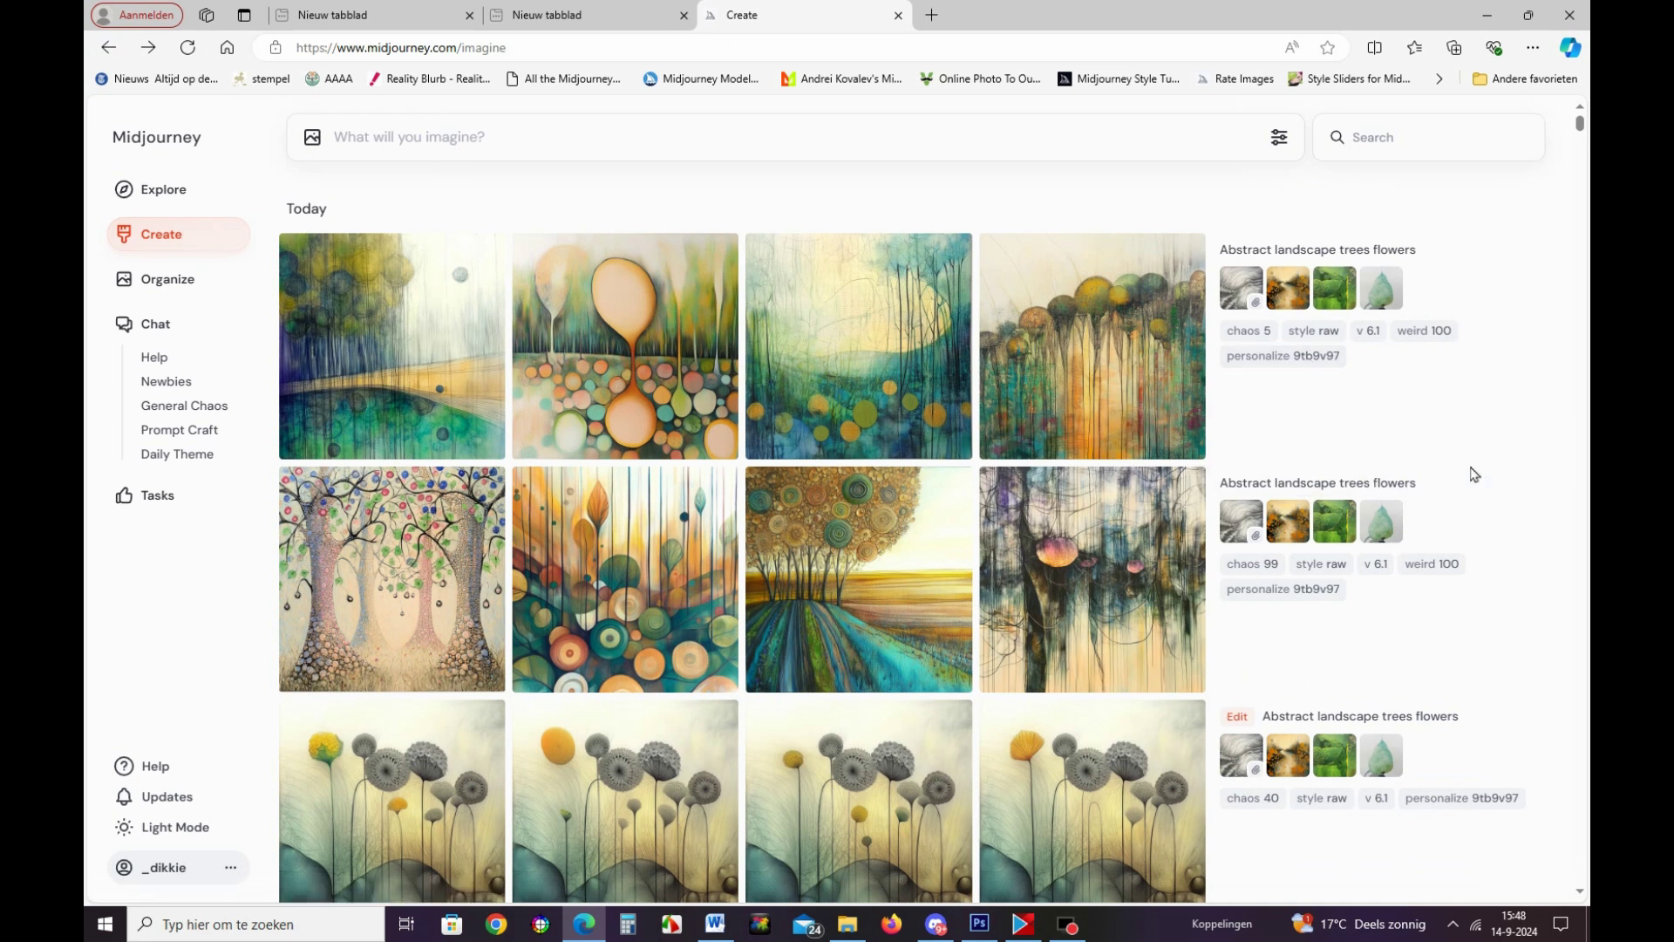
{"action": "mouse_move", "coordinate": [1533, 452]}
{"action": "scroll", "coordinate": [623, 742], "scroll_direction": "down", "scroll_amount": 2}
{"action": "scroll", "coordinate": [623, 742], "scroll_direction": "down", "scroll_amount": 4}
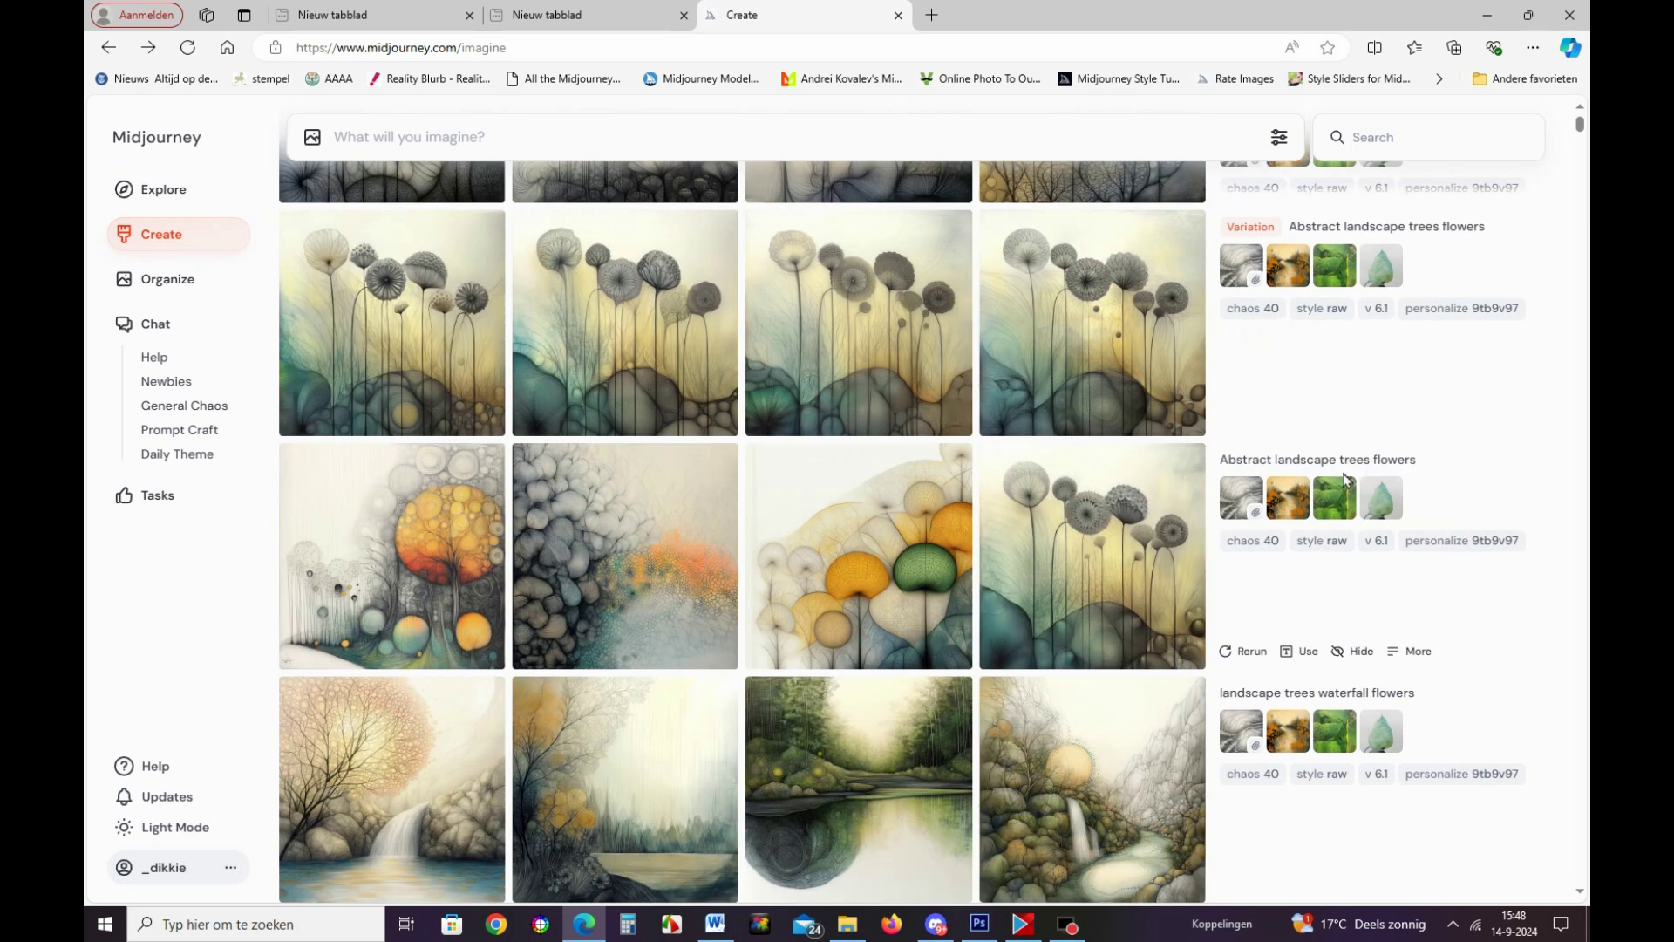
{"action": "scroll", "coordinate": [623, 741], "scroll_direction": "down", "scroll_amount": 2}
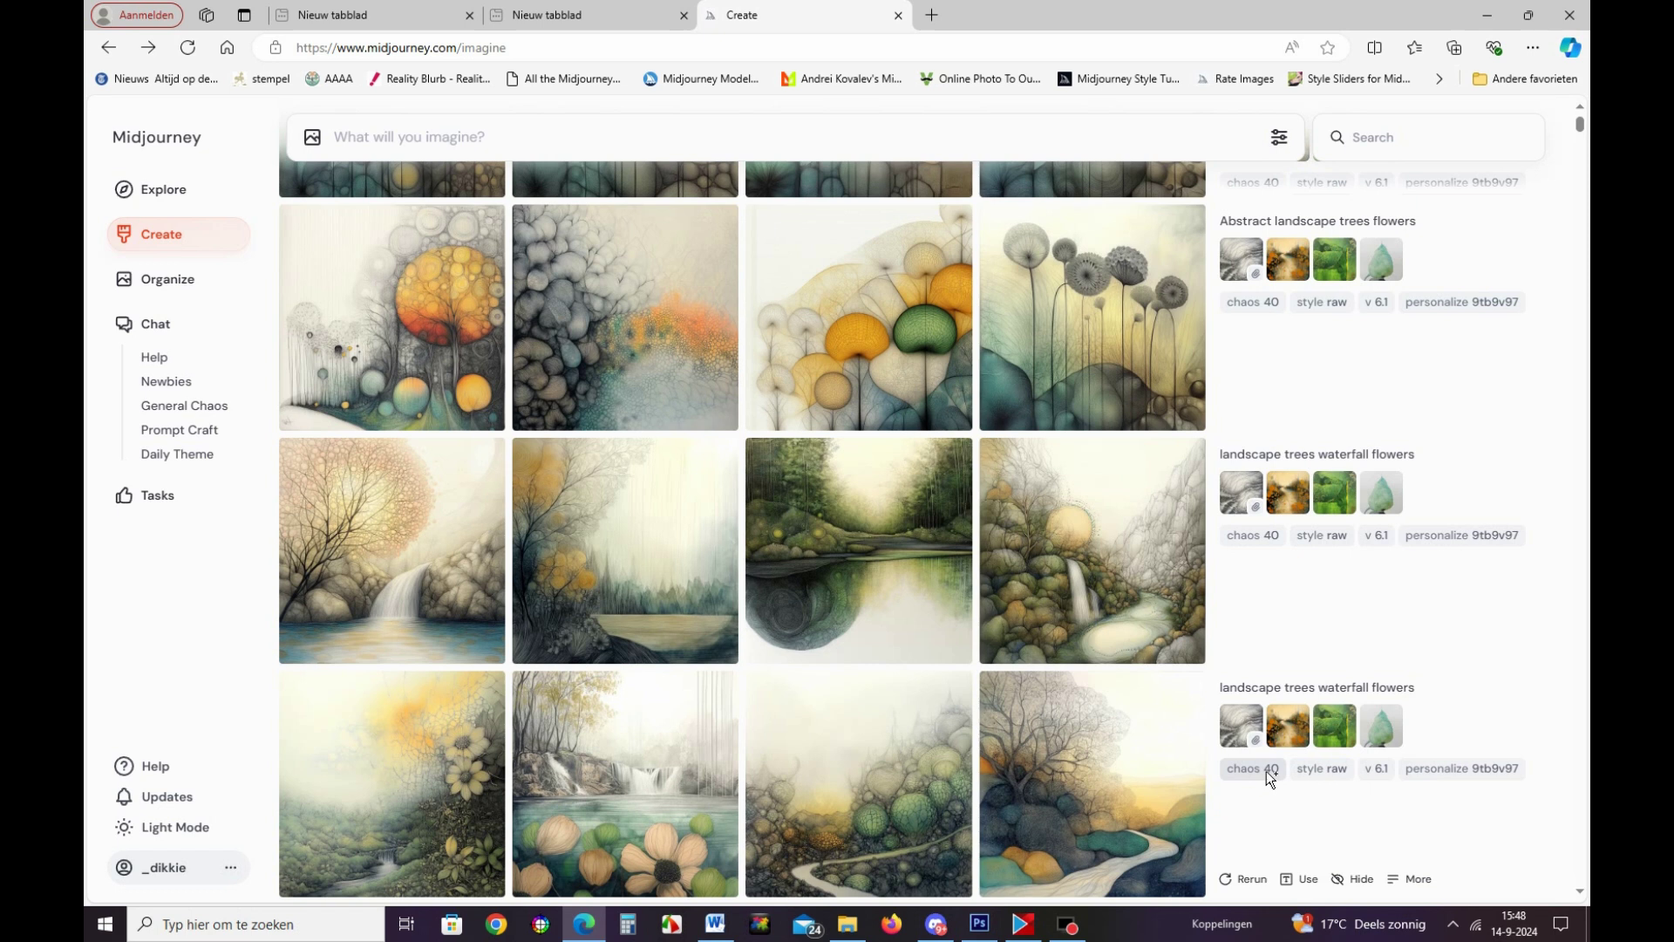
{"action": "left_click", "coordinate": [109, 47]}
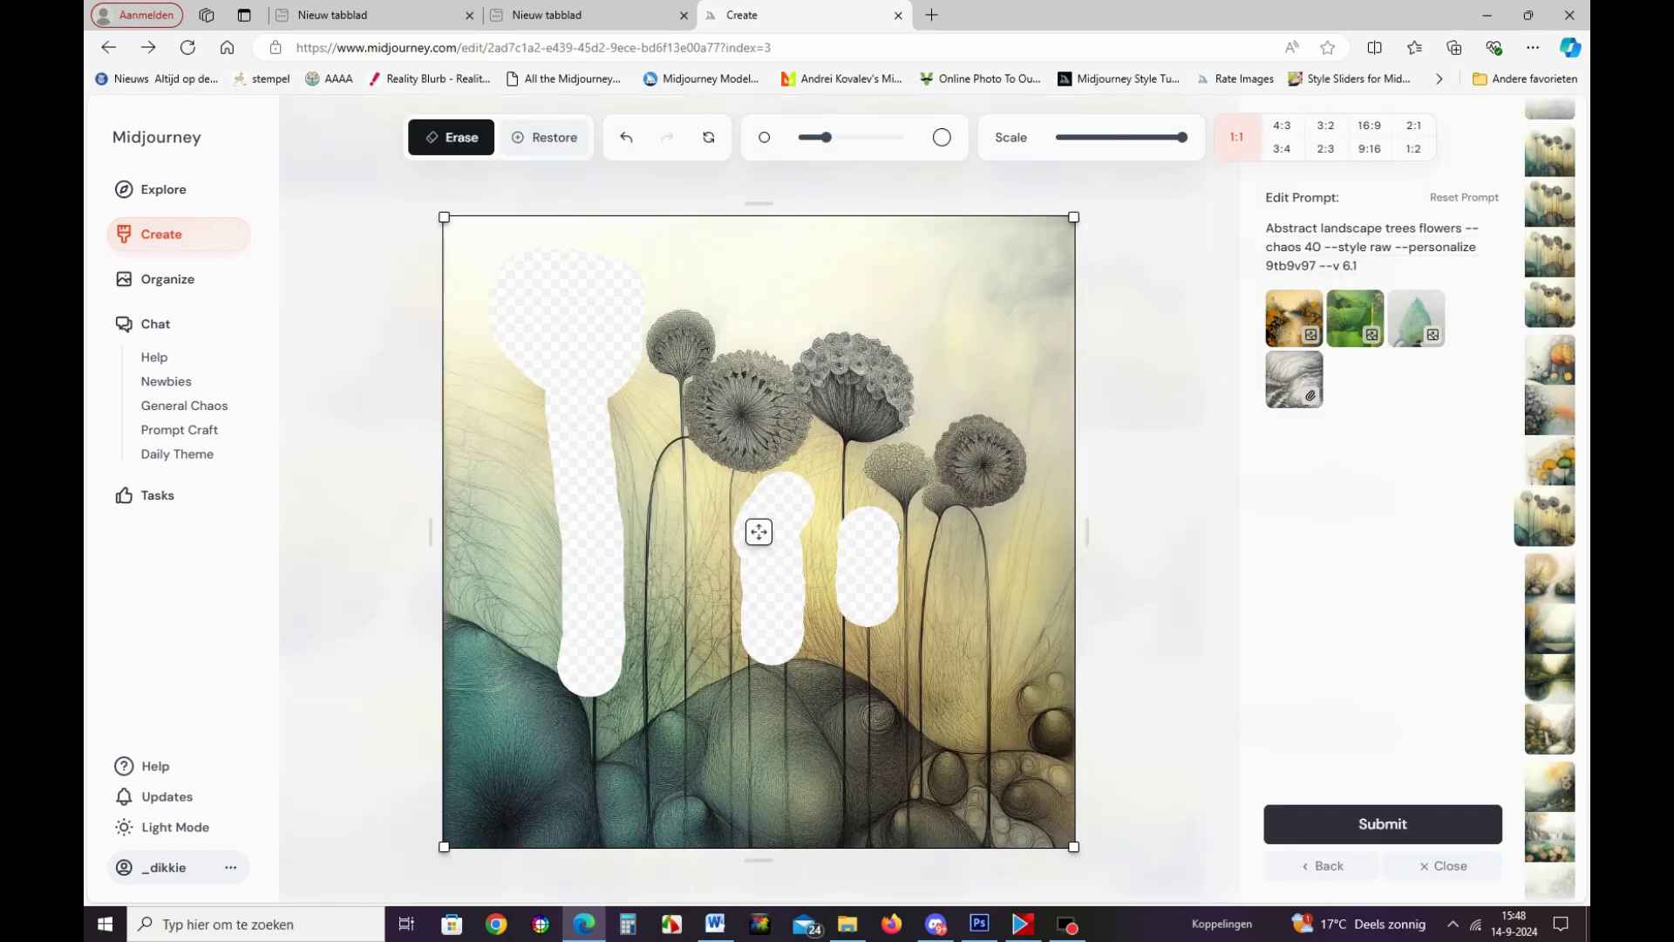
{"action": "left_click", "coordinate": [160, 238]}
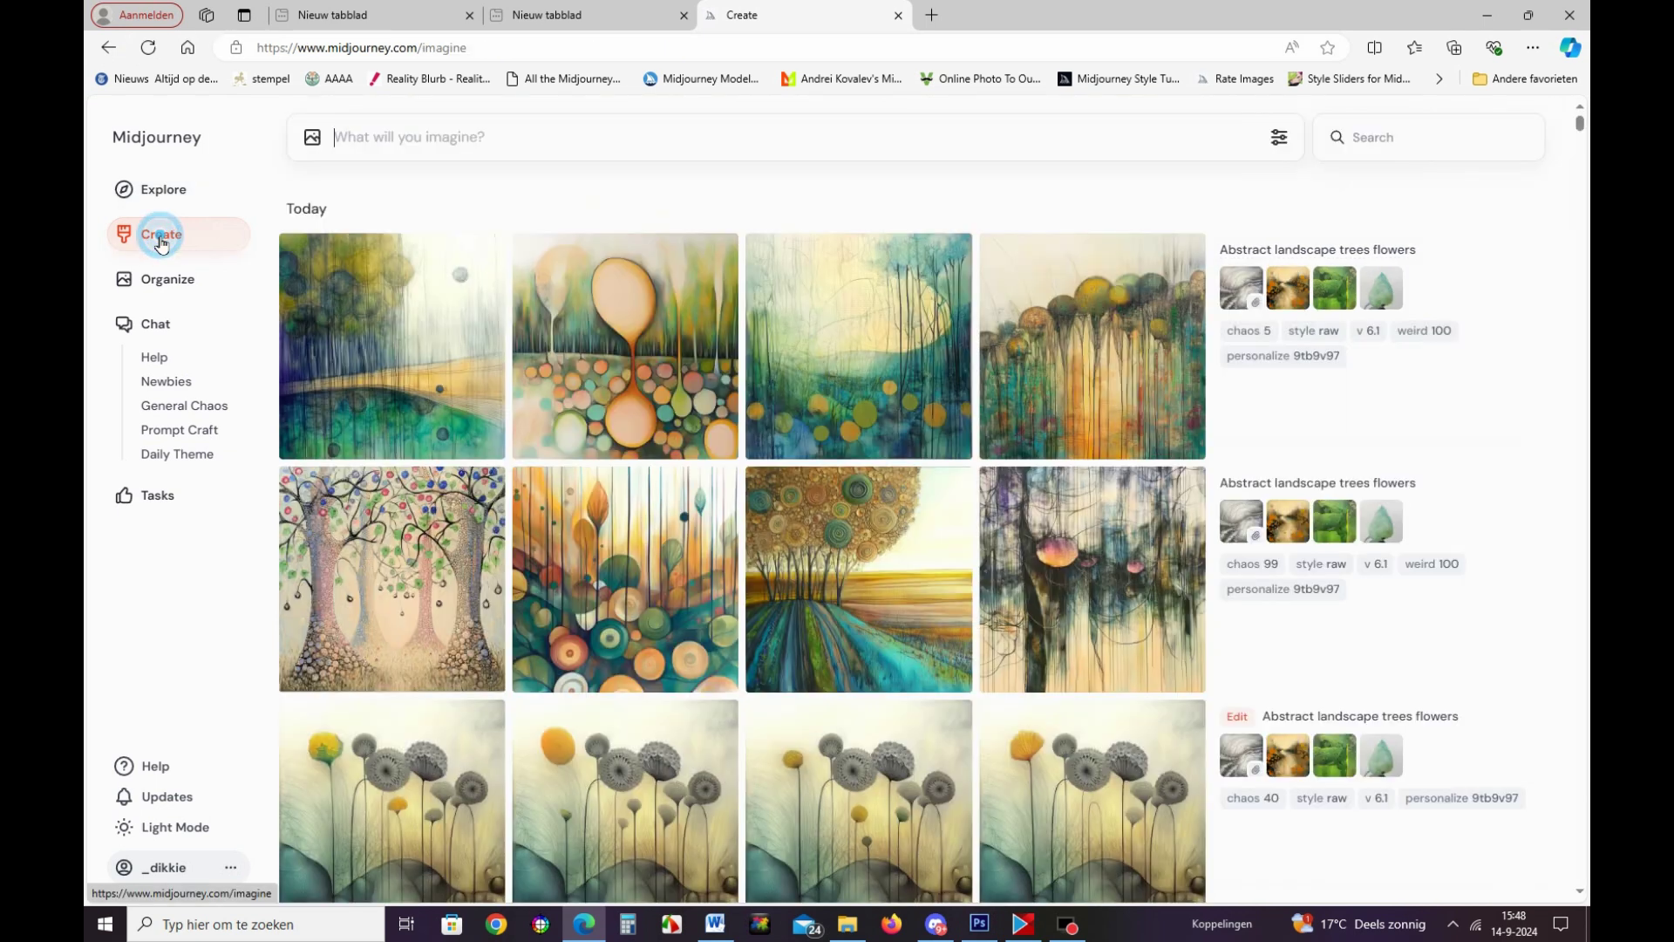